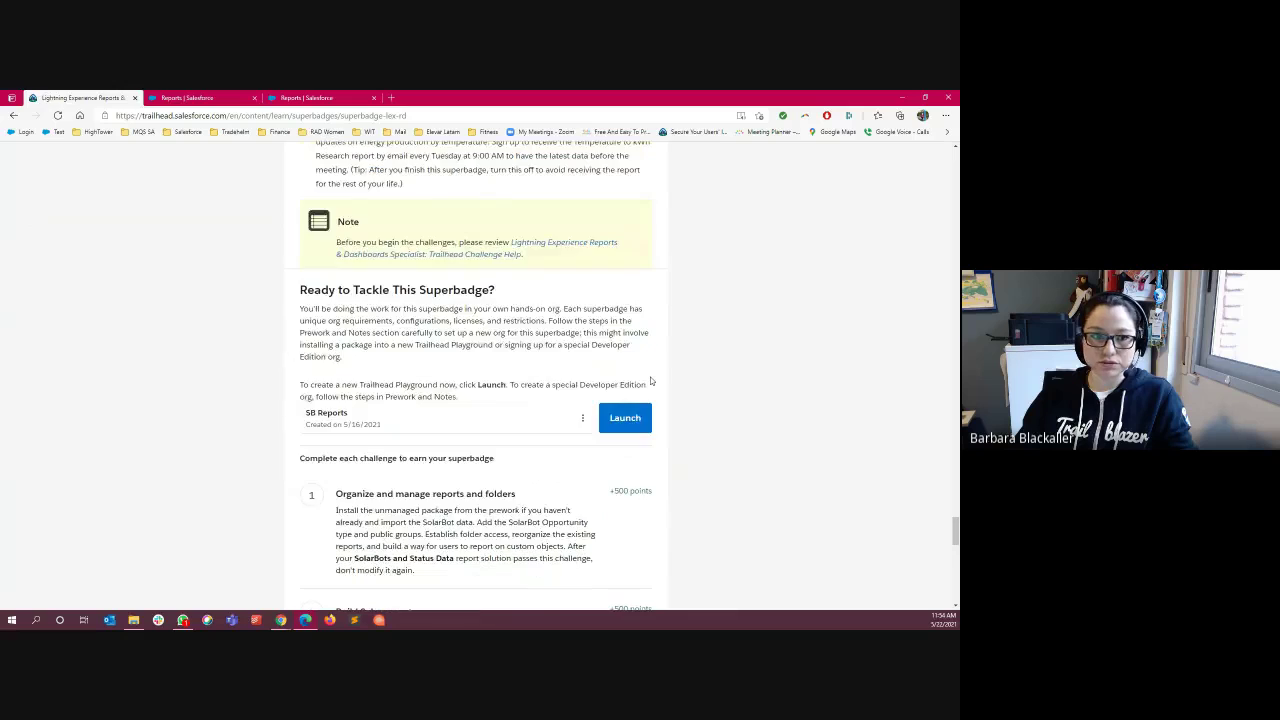
# - Find the Create Support Reports section of the superbadge page and read the Top Case Drivers by SolarBot Ownership requirements
pyautogui.scroll(10, 650, 380)
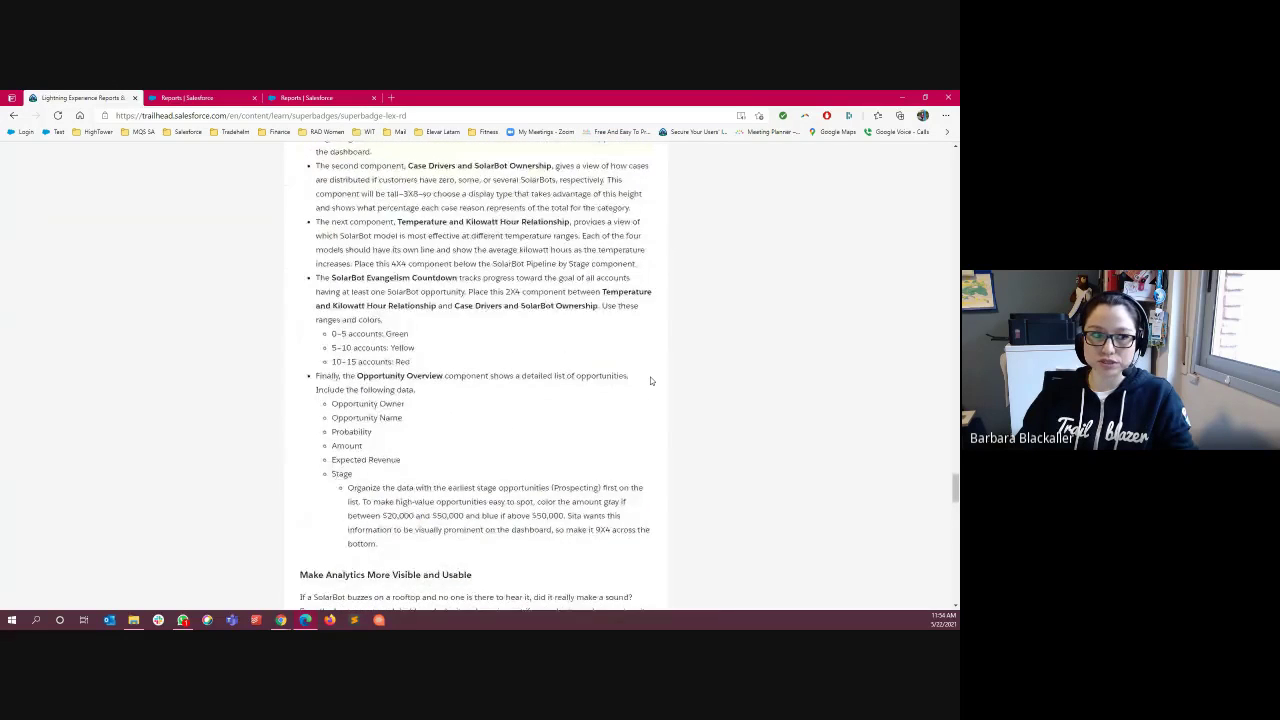
pyautogui.scroll(10, 650, 380)
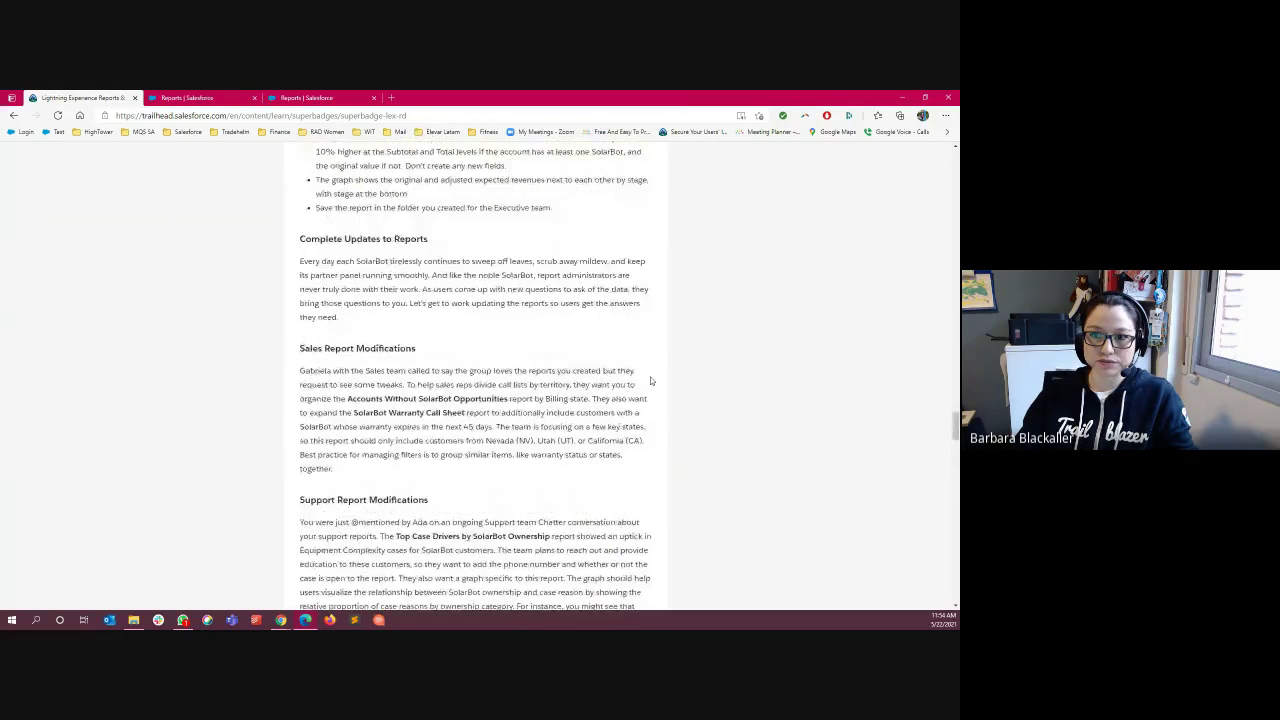
pyautogui.scroll(8, 650, 380)
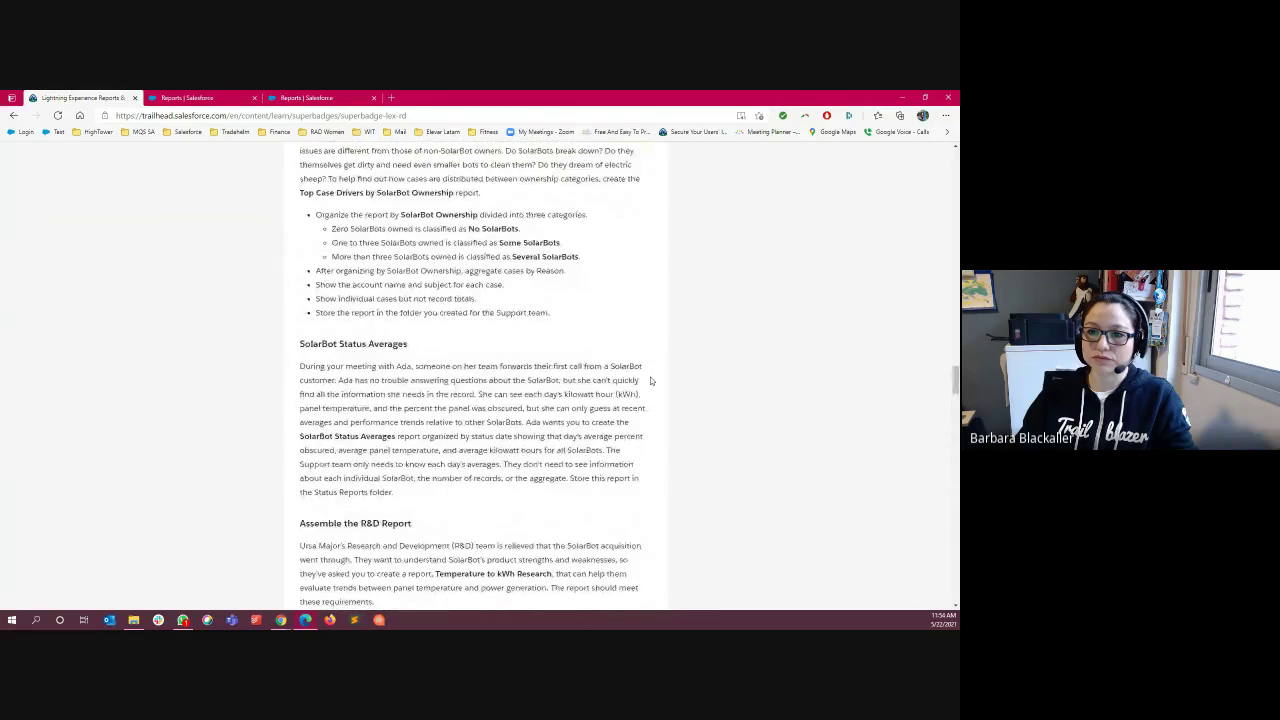
pyautogui.scroll(5, 650, 380)
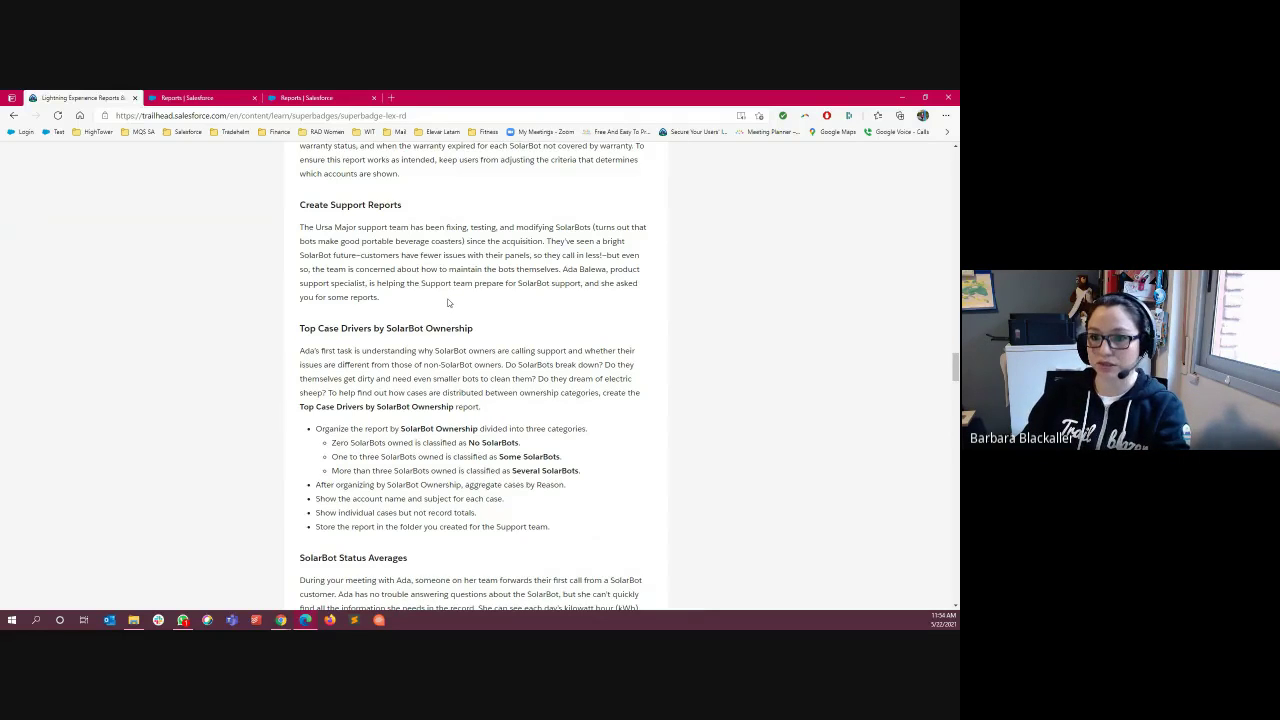
pyautogui.scroll(-1, 439, 298)
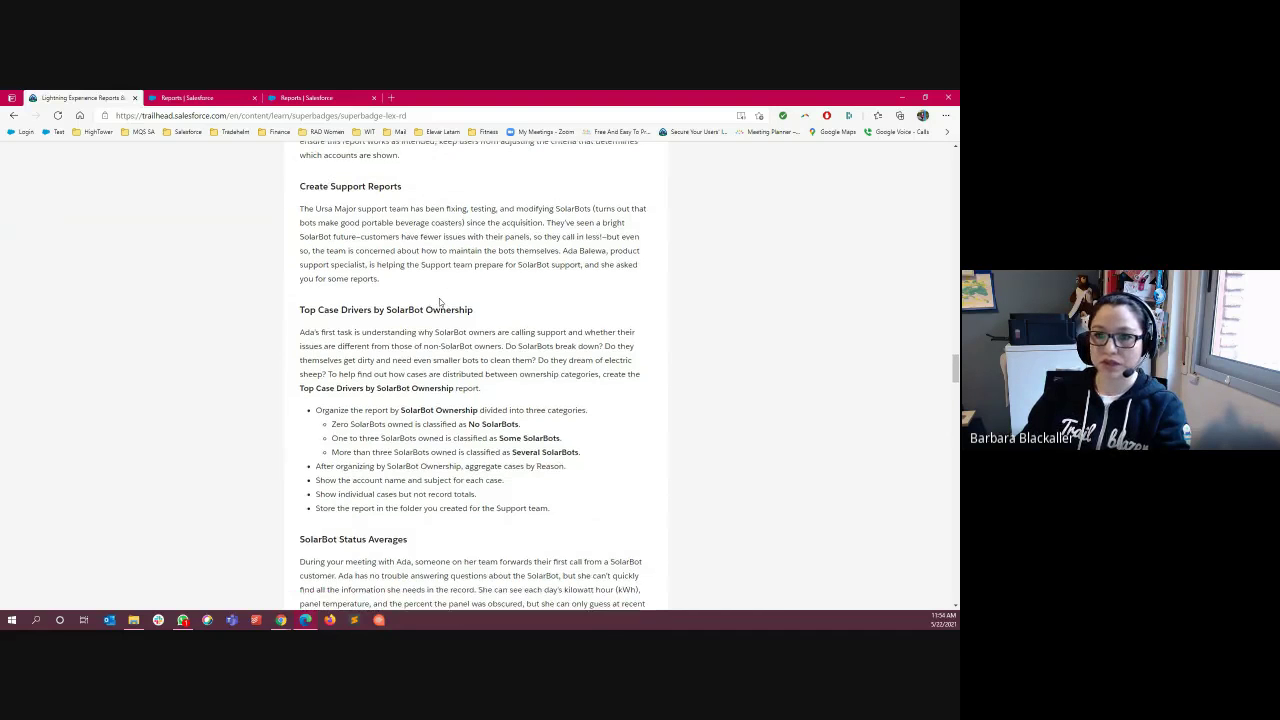
pyautogui.scroll(-1, 298, 268)
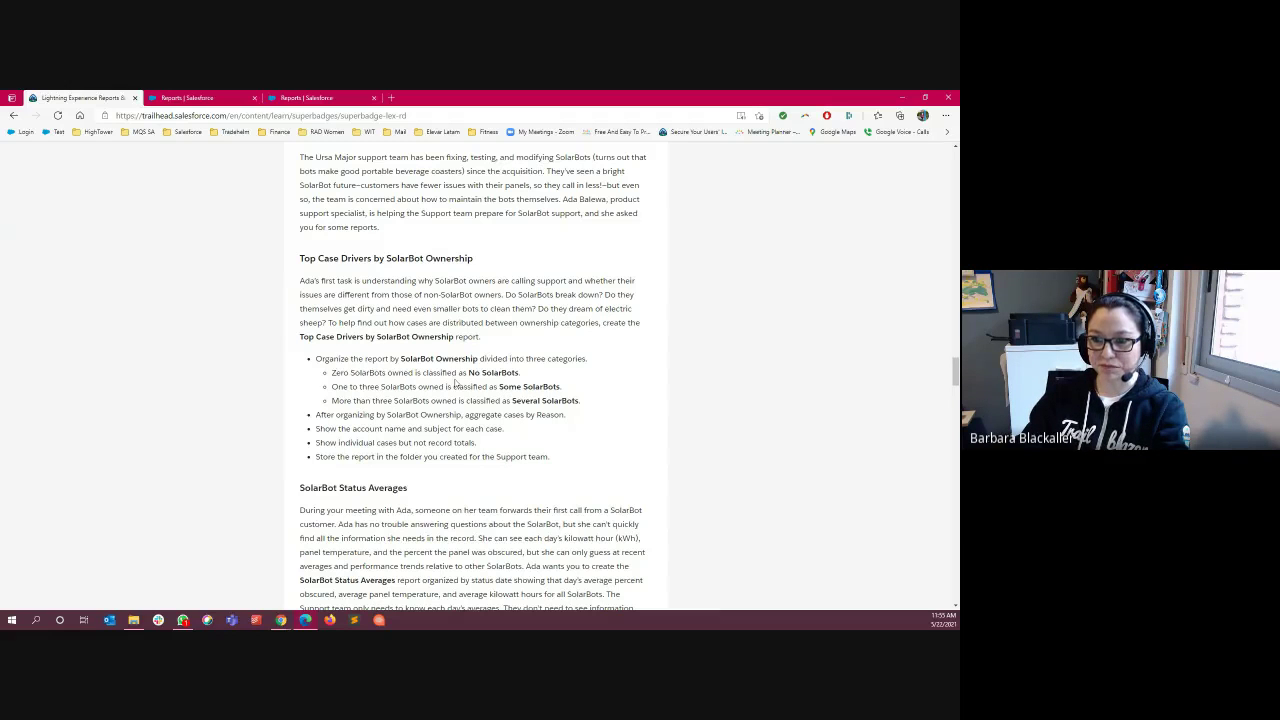
# - Switch to the Salesforce org and examine the detail fields of the Productivity Ltd. account
pyautogui.click(193, 97)
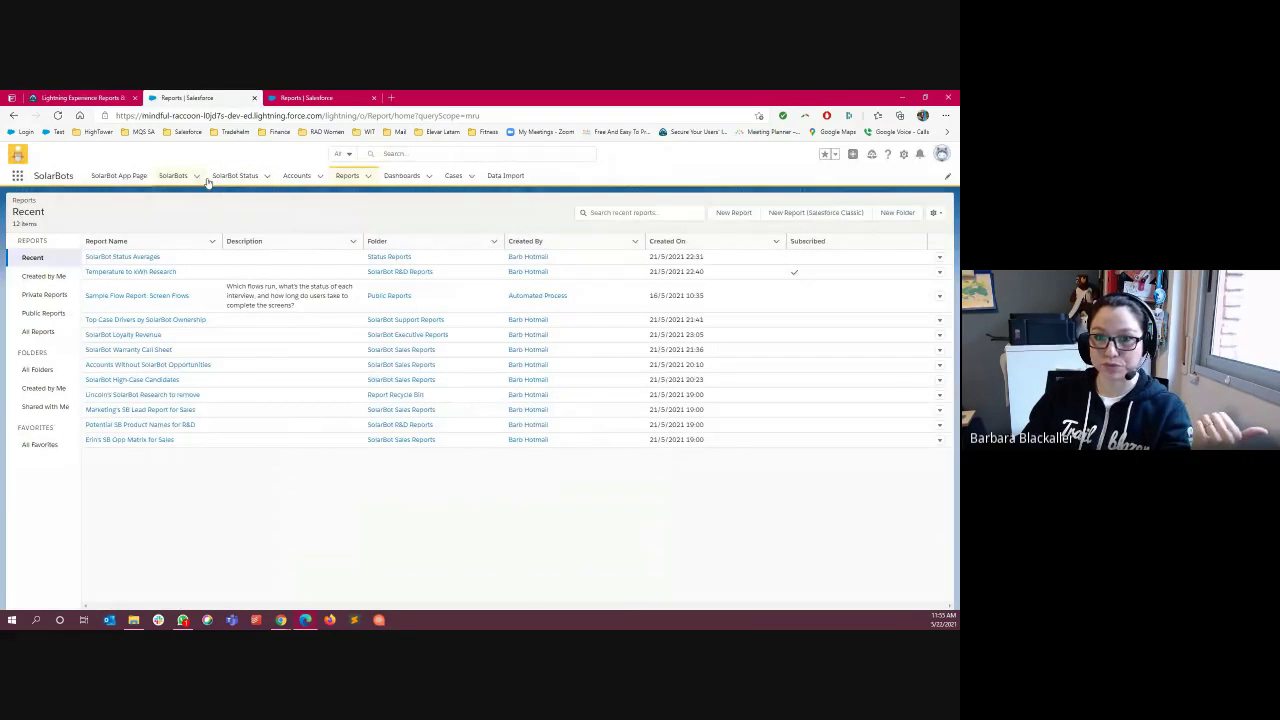
pyautogui.click(292, 176)
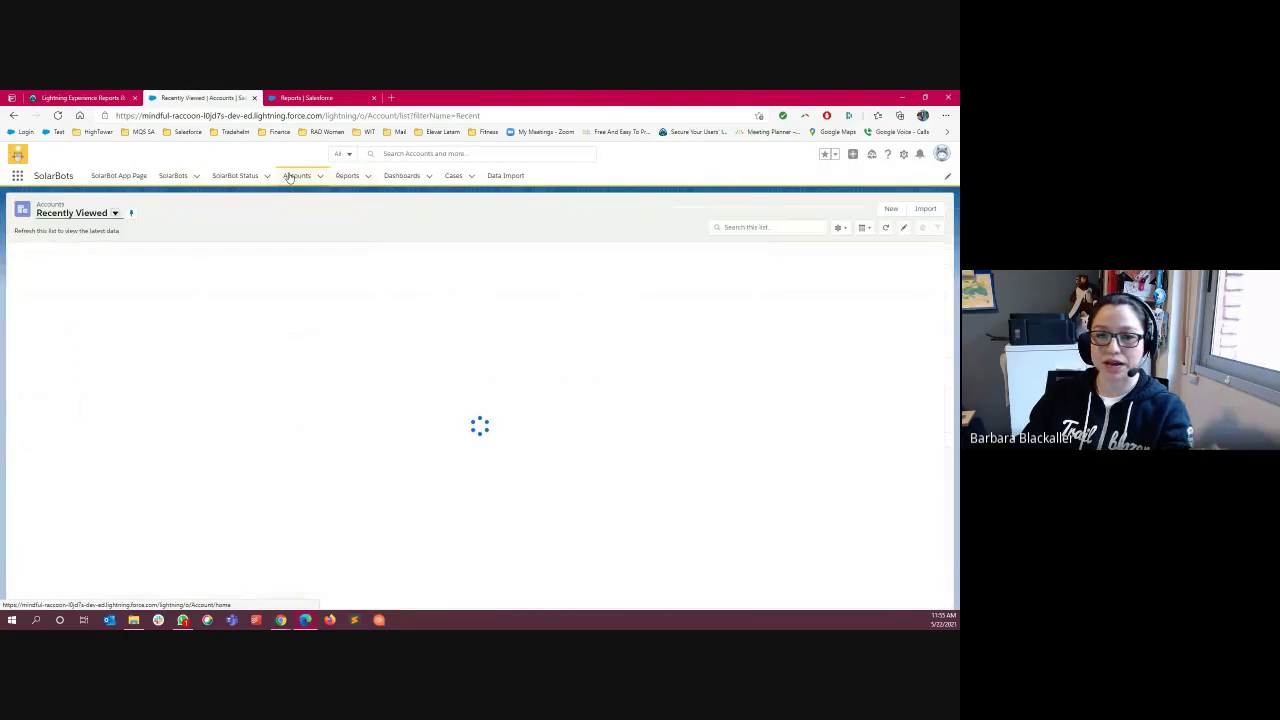
pyautogui.click(86, 266)
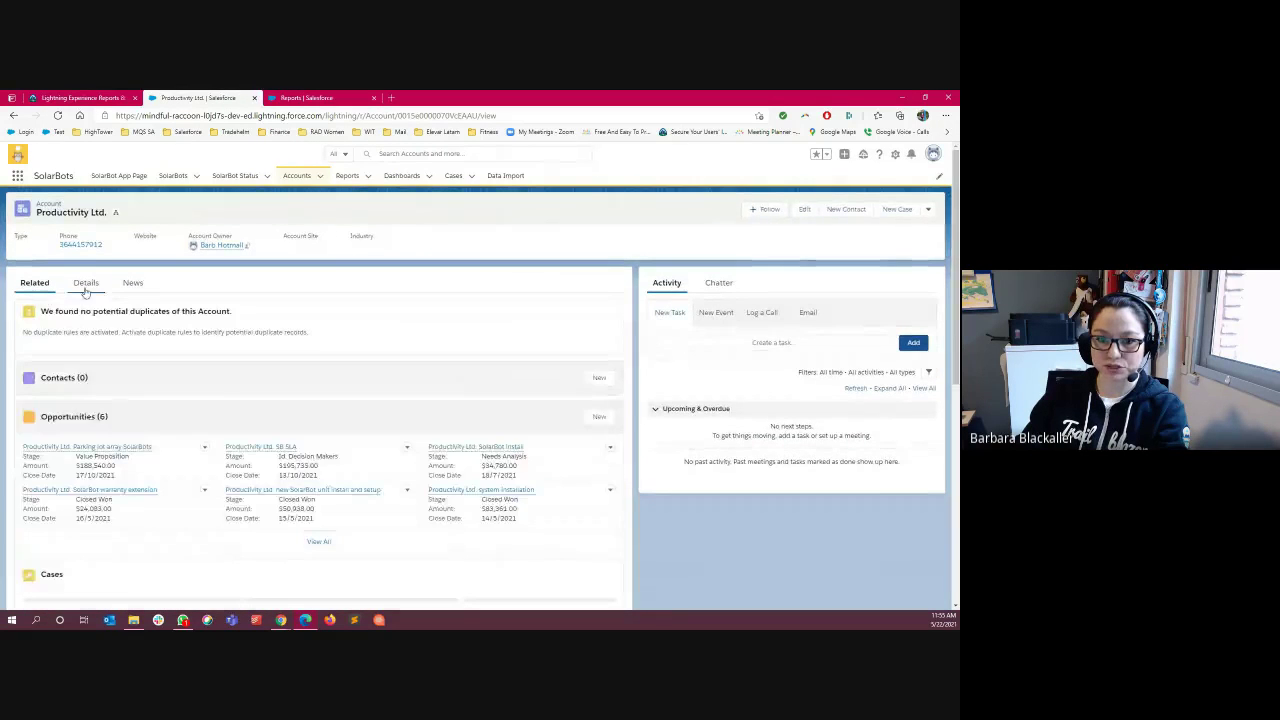
pyautogui.click(86, 286)
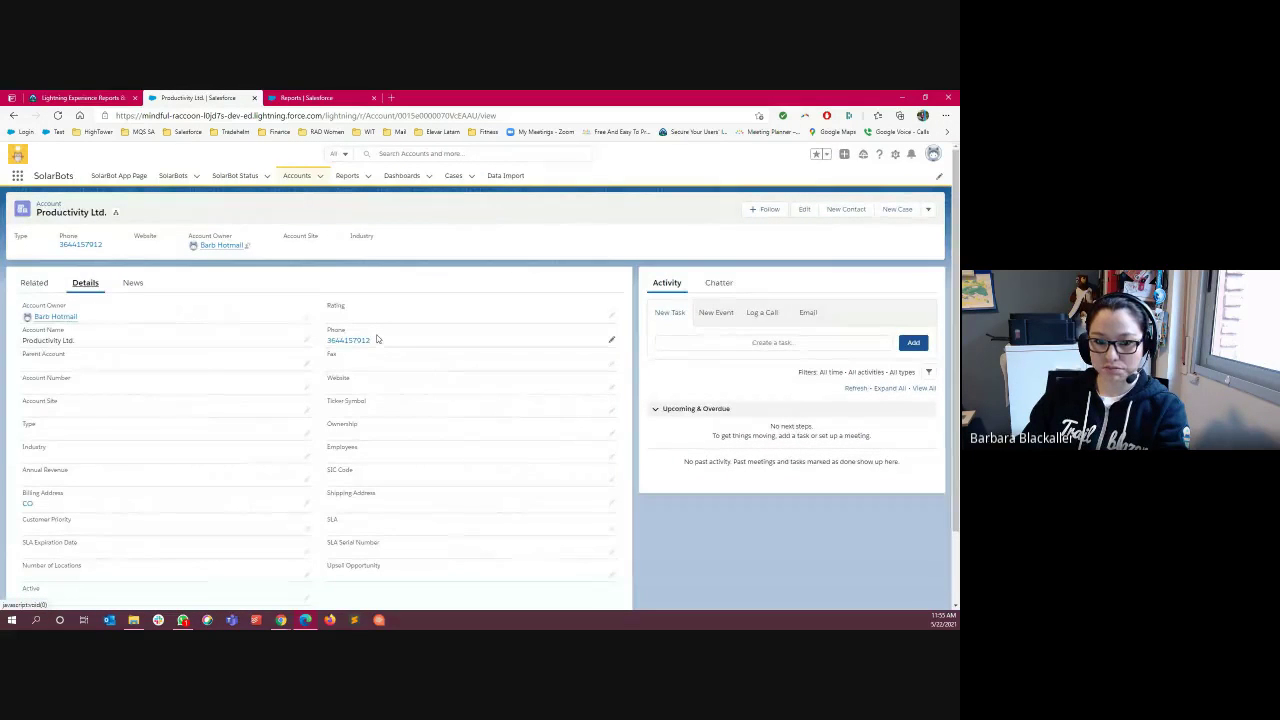
pyautogui.scroll(-1, 355, 337)
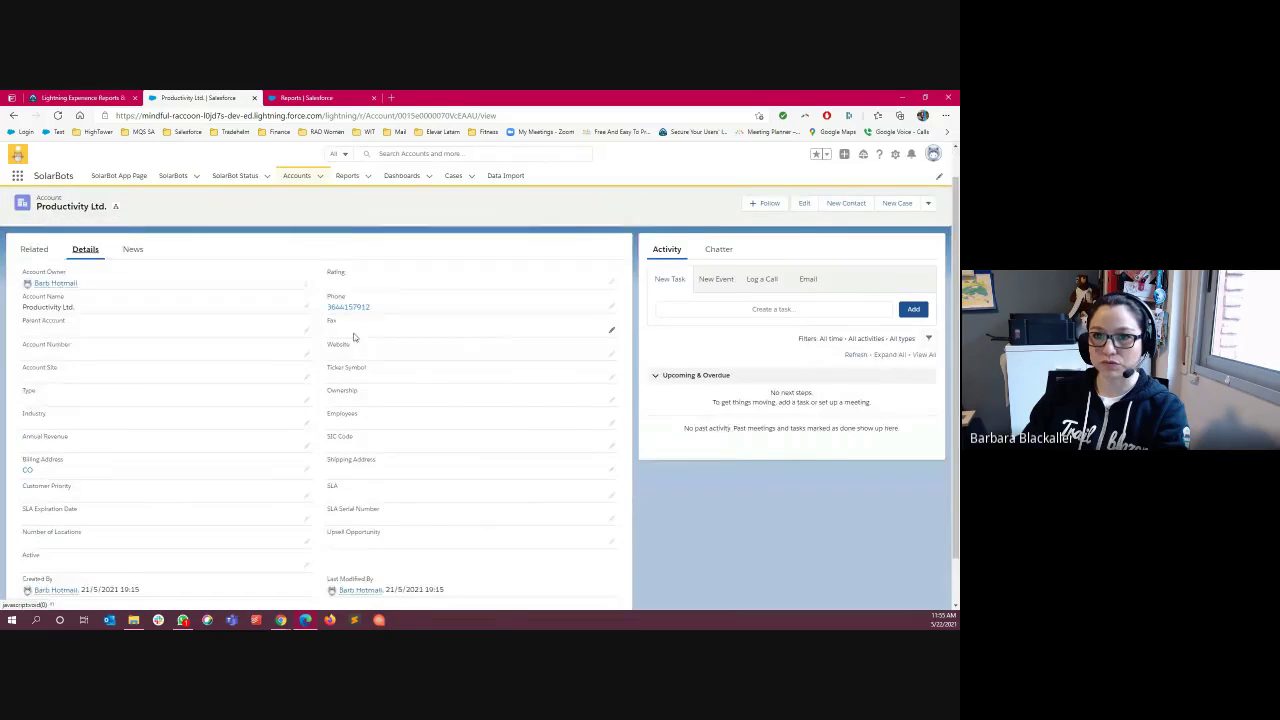
# - Return to the superbadge page and highlight the Top Case Drivers requirement "Show individual cases but not record totals"
pyautogui.click(78, 97)
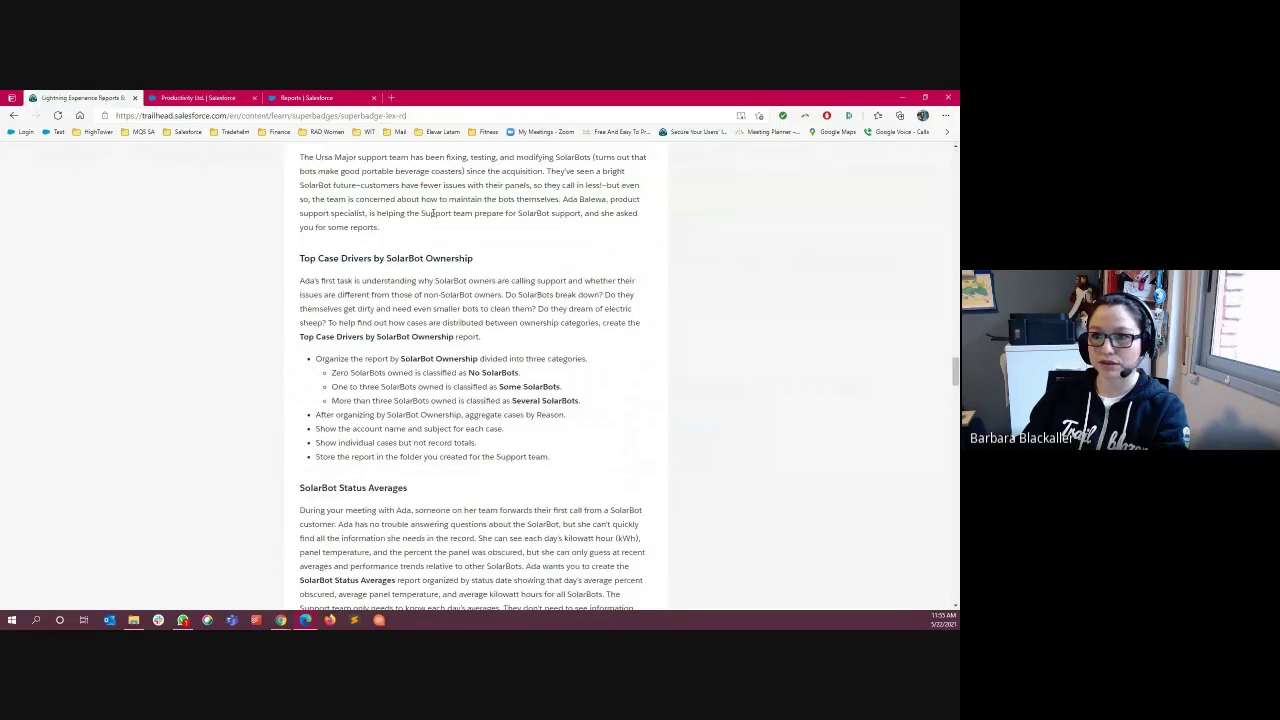
pyautogui.scroll(1, 433, 214)
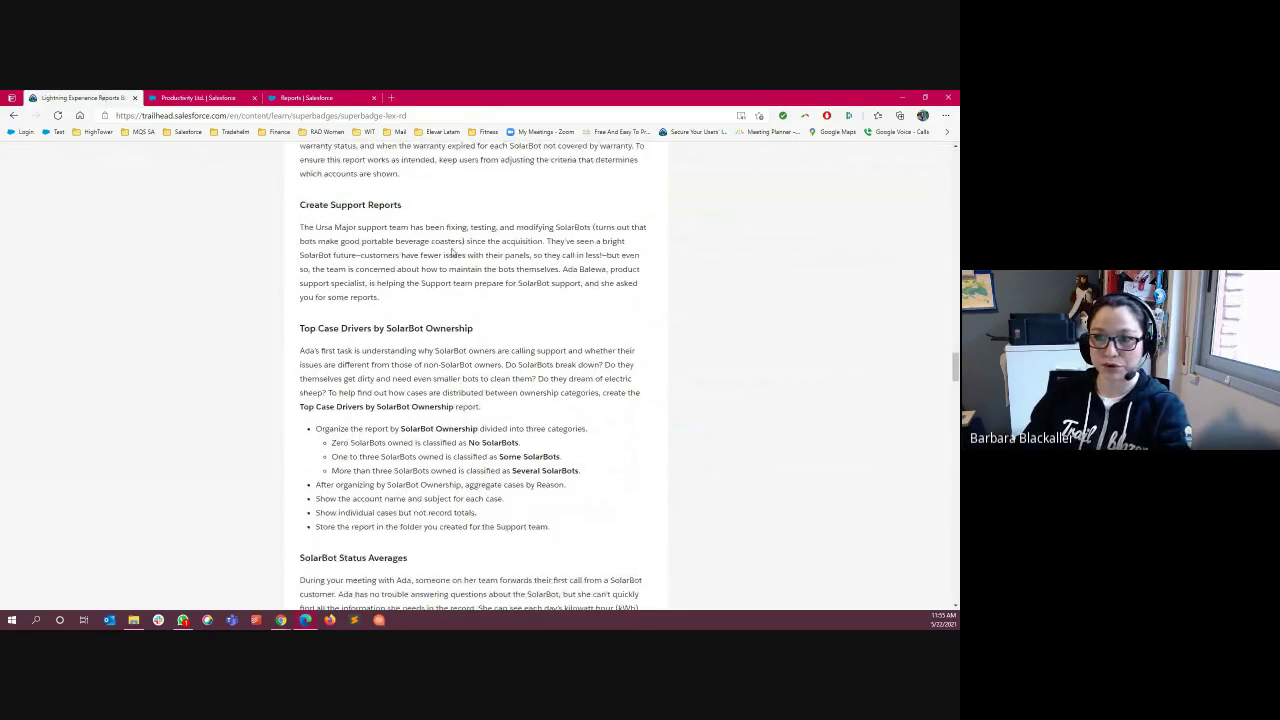
pyautogui.scroll(-1, 466, 306)
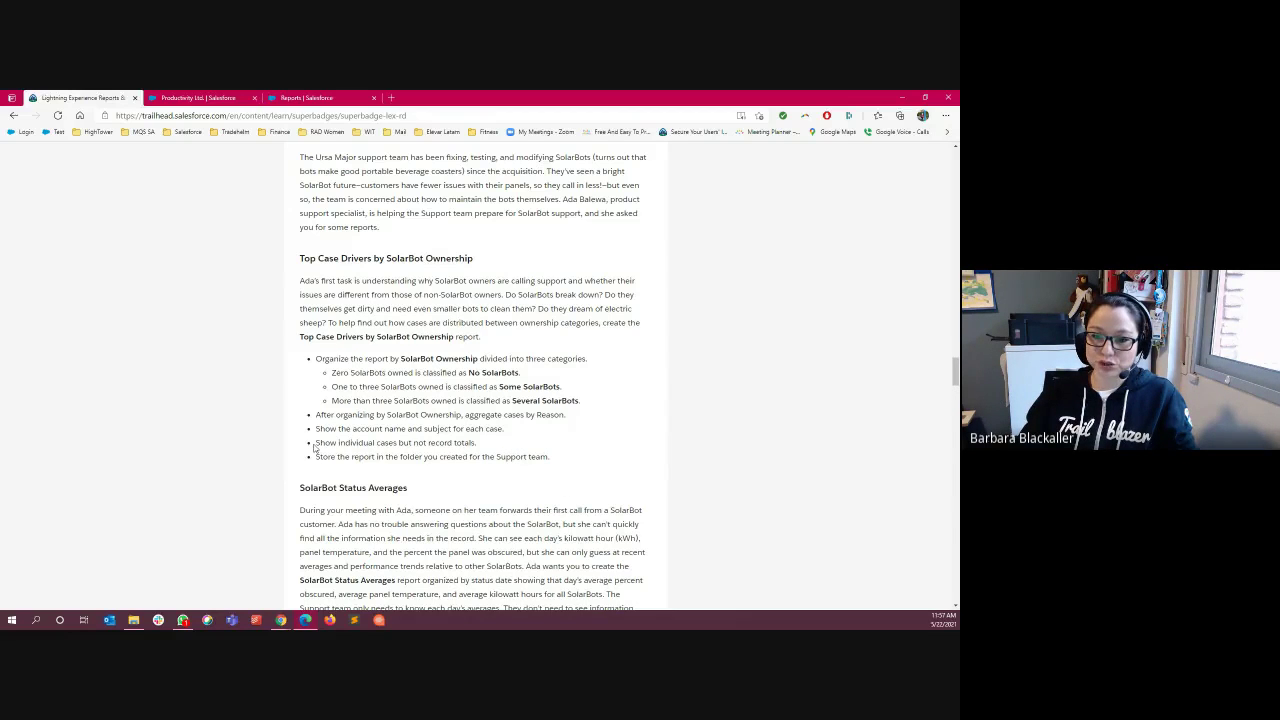
pyautogui.moveTo(316, 449); pyautogui.dragTo(474, 443)
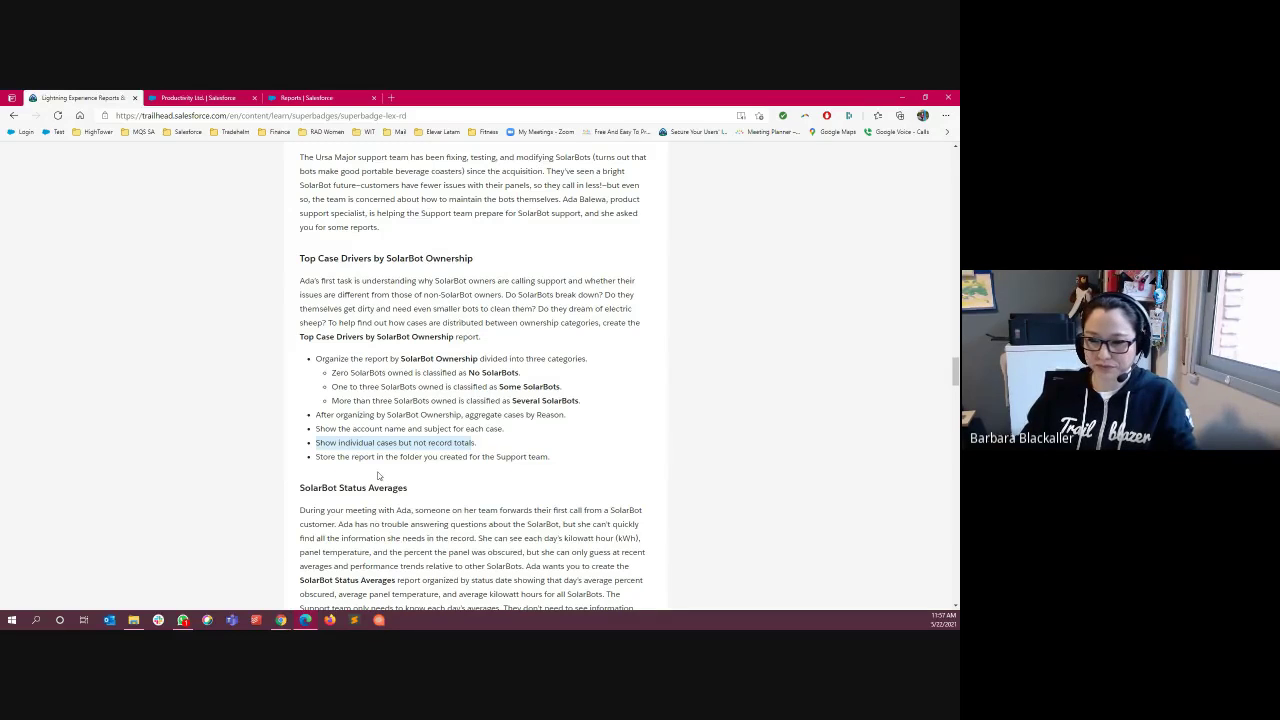
pyautogui.click(477, 451)
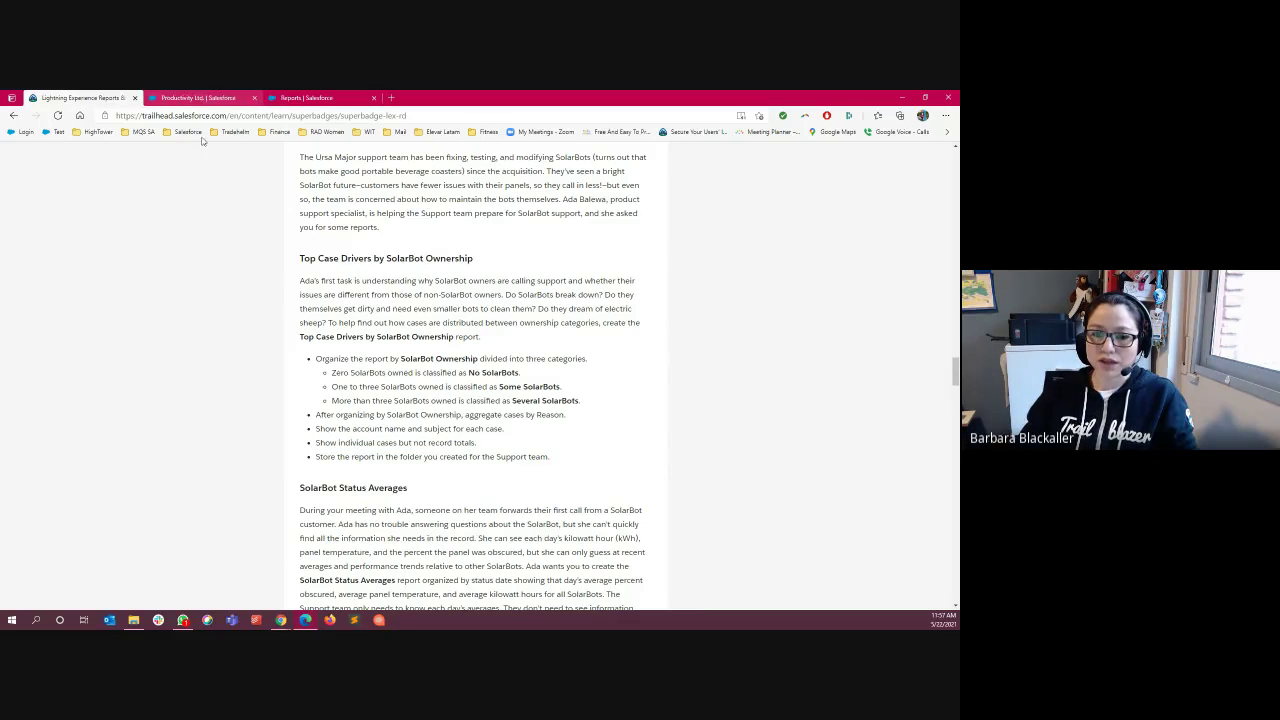
# - Switch to the presentation in Chrome and review the Support Reports slide's tips for Top Case Drivers by SolarBot Ownership
pyautogui.moveTo(281, 620)
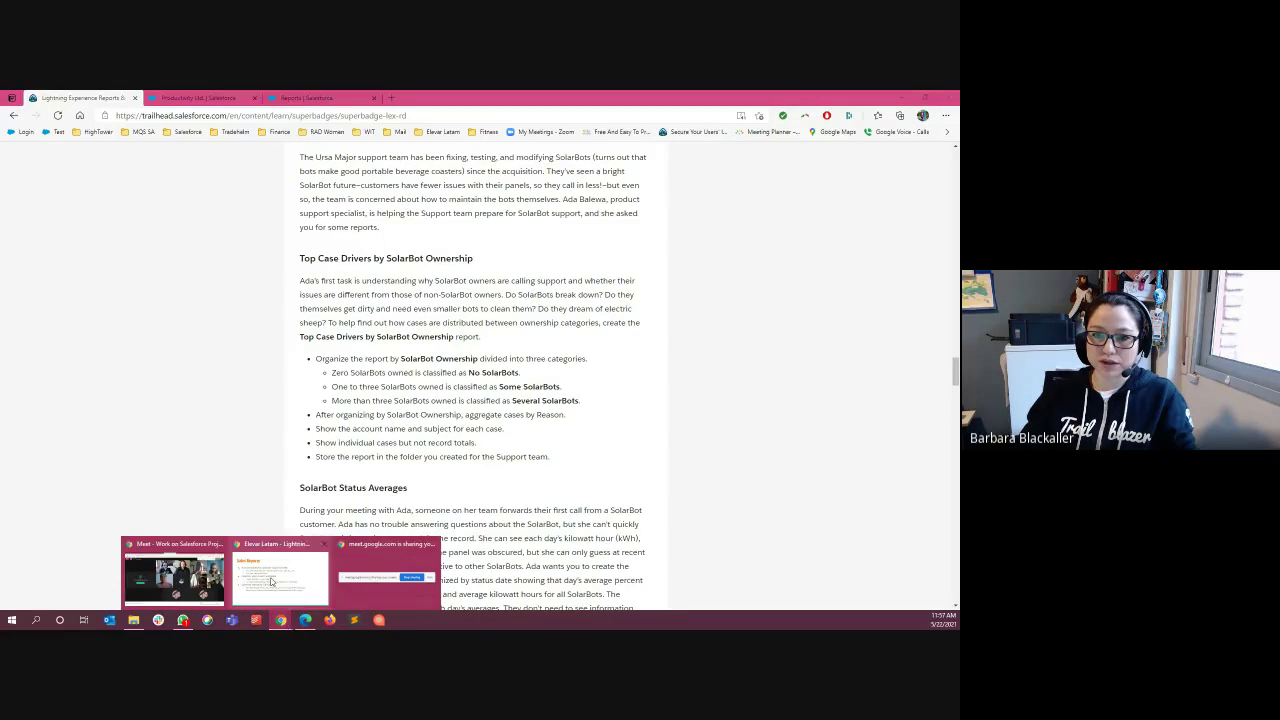
pyautogui.click(293, 556)
pyautogui.click(278, 578)
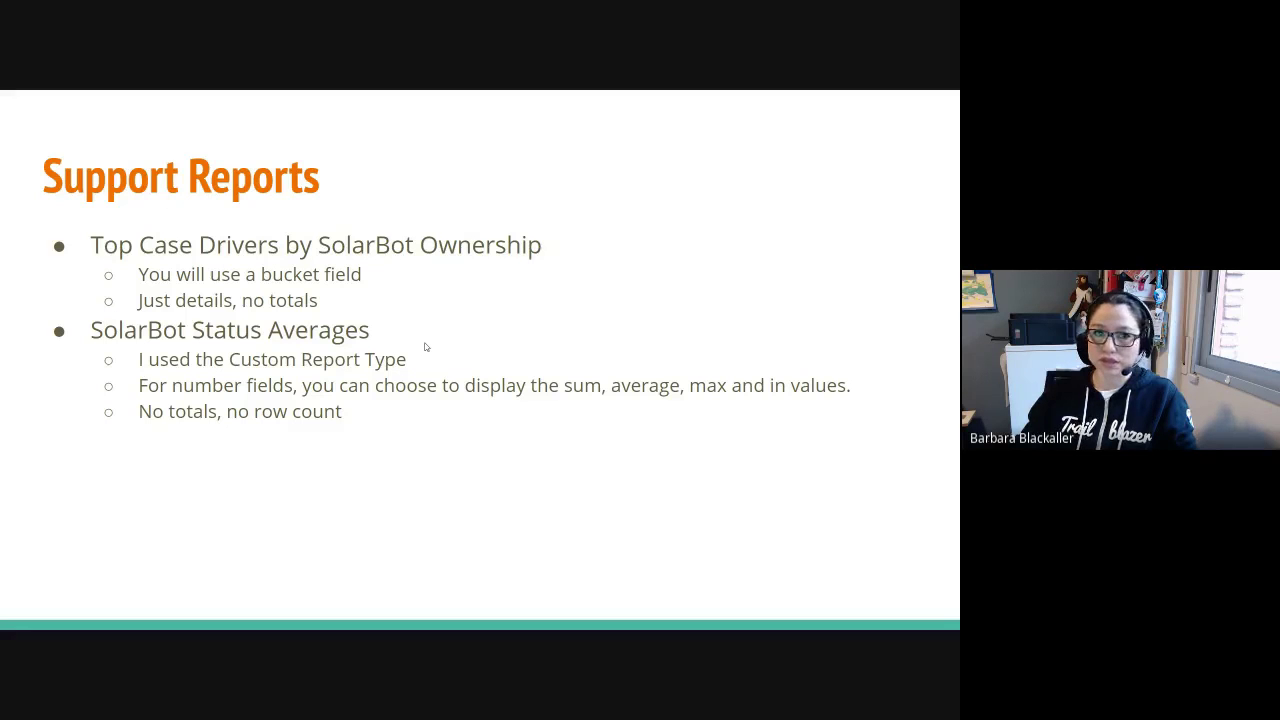
# - Return to the superbadge page and read the SolarBot Status Averages requirements, highlighting the report name and the word "aggregate"
pyautogui.hotkey('alt', 'Tab')
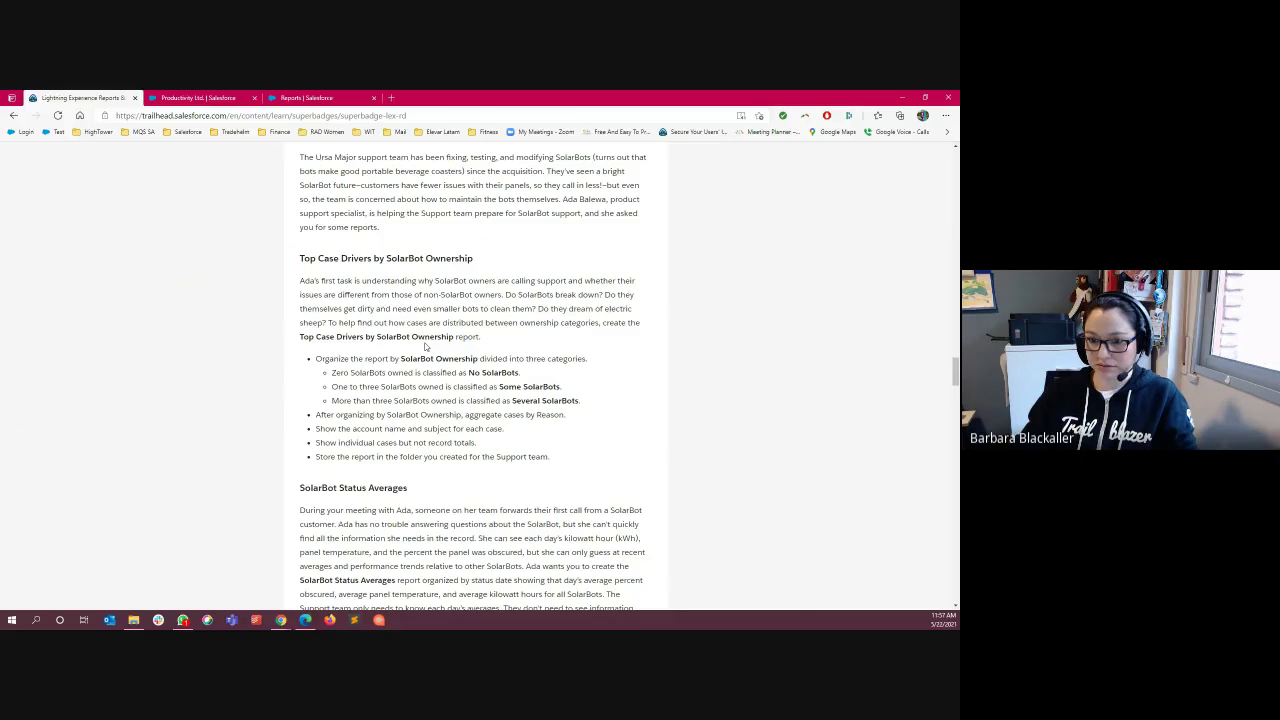
pyautogui.scroll(-1, 472, 447)
pyautogui.scroll(-3, 472, 447)
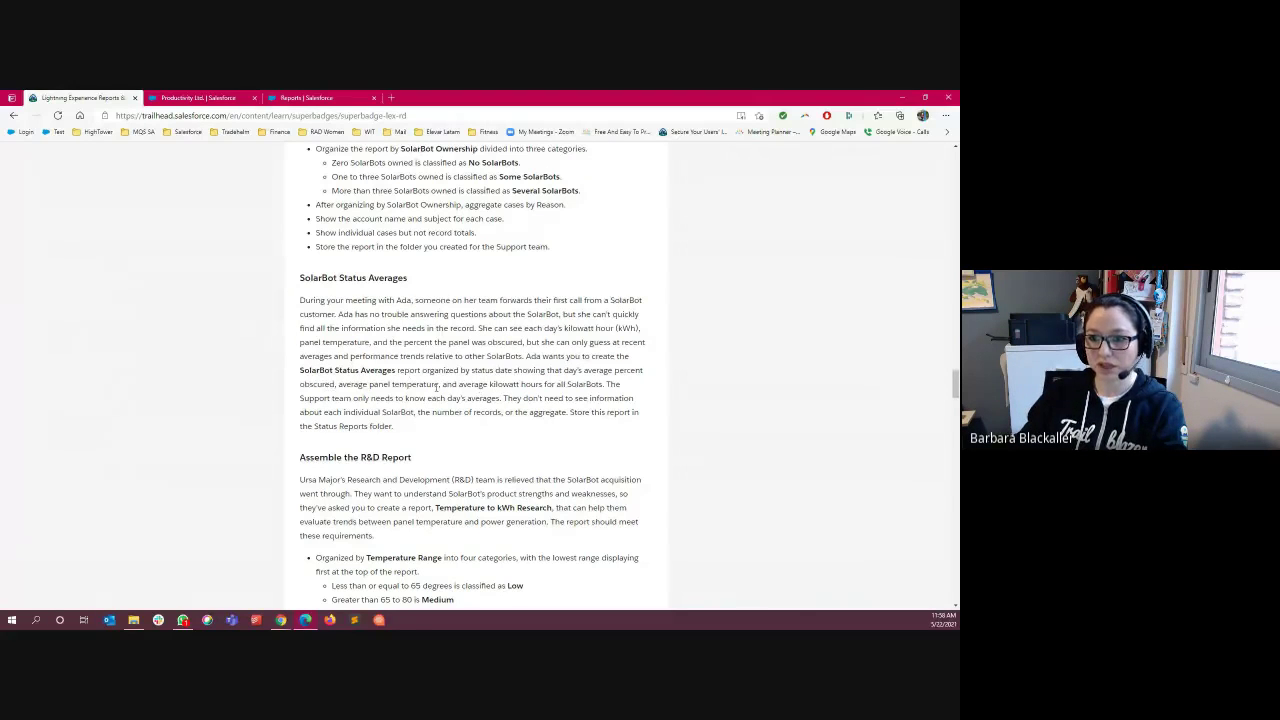
pyautogui.moveTo(299, 372); pyautogui.dragTo(394, 371)
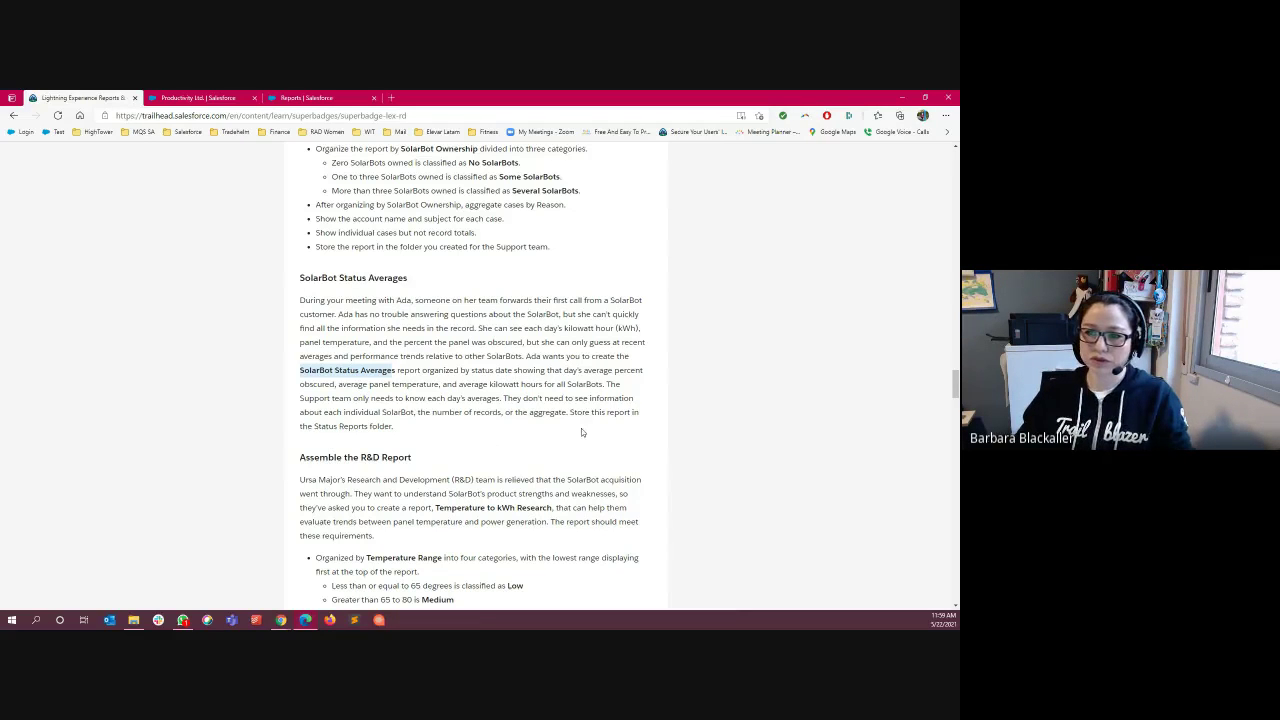
pyautogui.moveTo(566, 413); pyautogui.dragTo(531, 413)
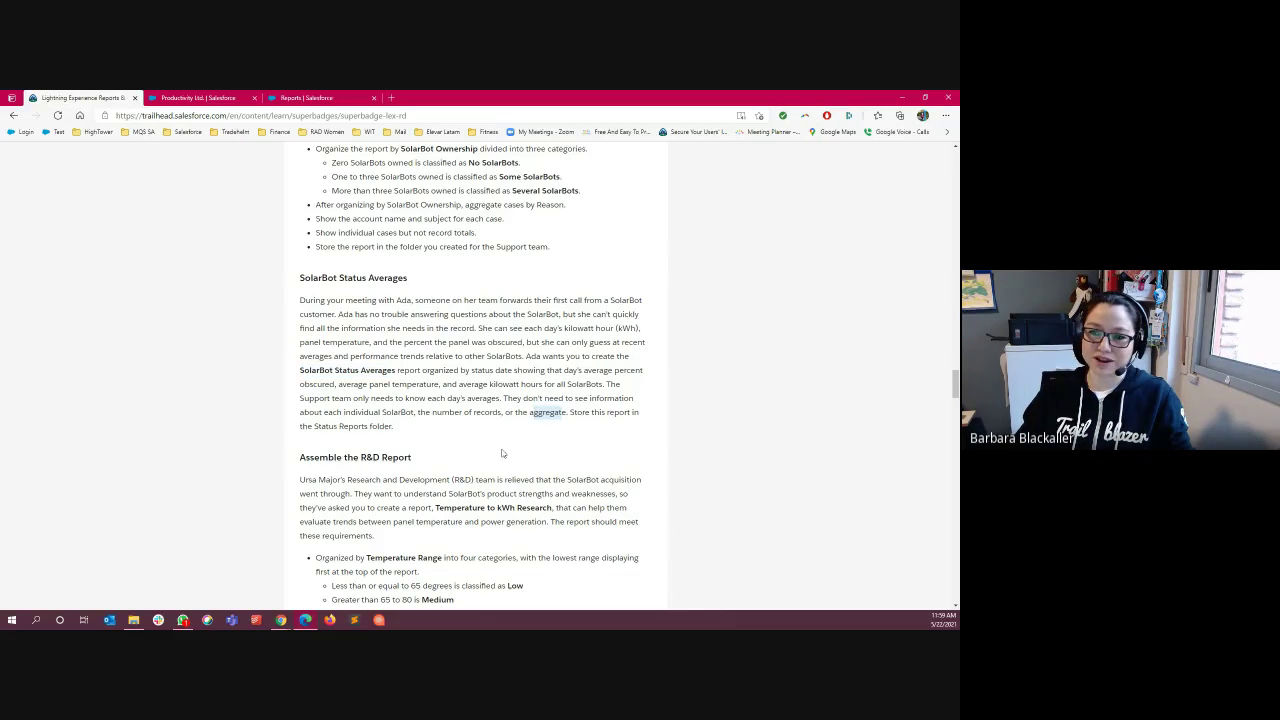
pyautogui.click(399, 427)
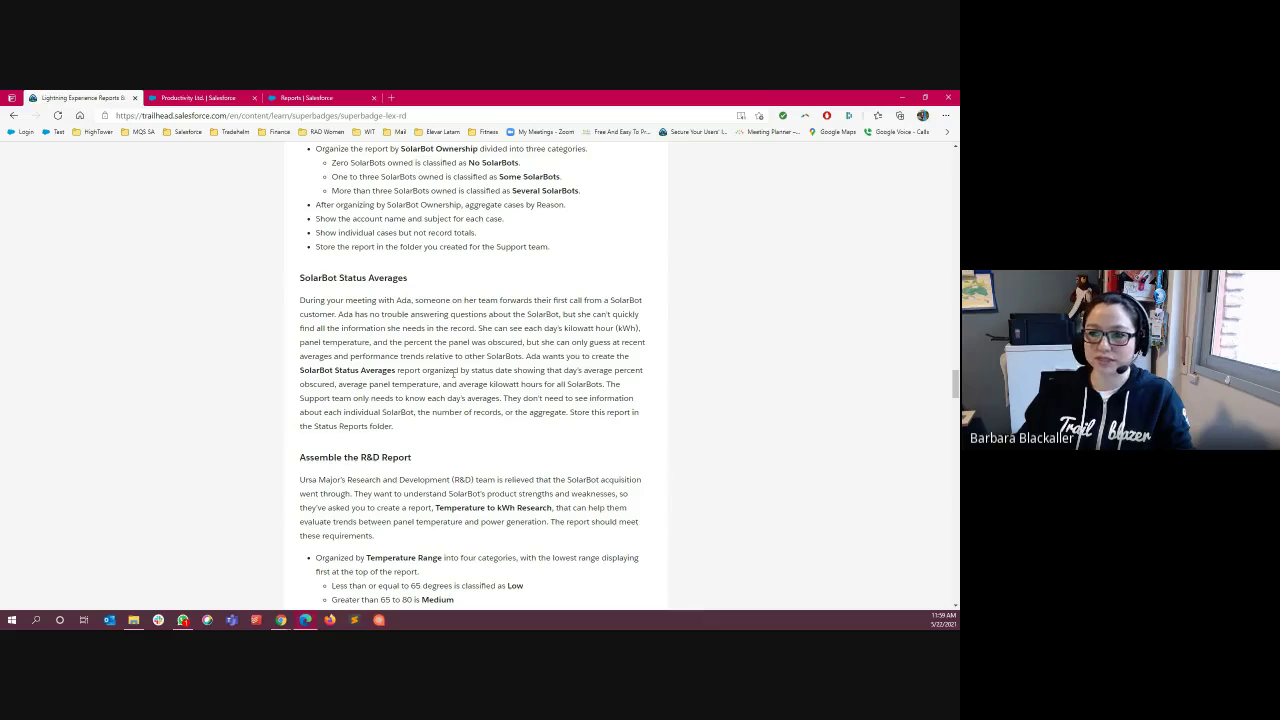
# - Check the Support Reports slide for the SolarBot Status Averages tips and return to the superbadge page
pyautogui.hotkey('alt', 'Tab')
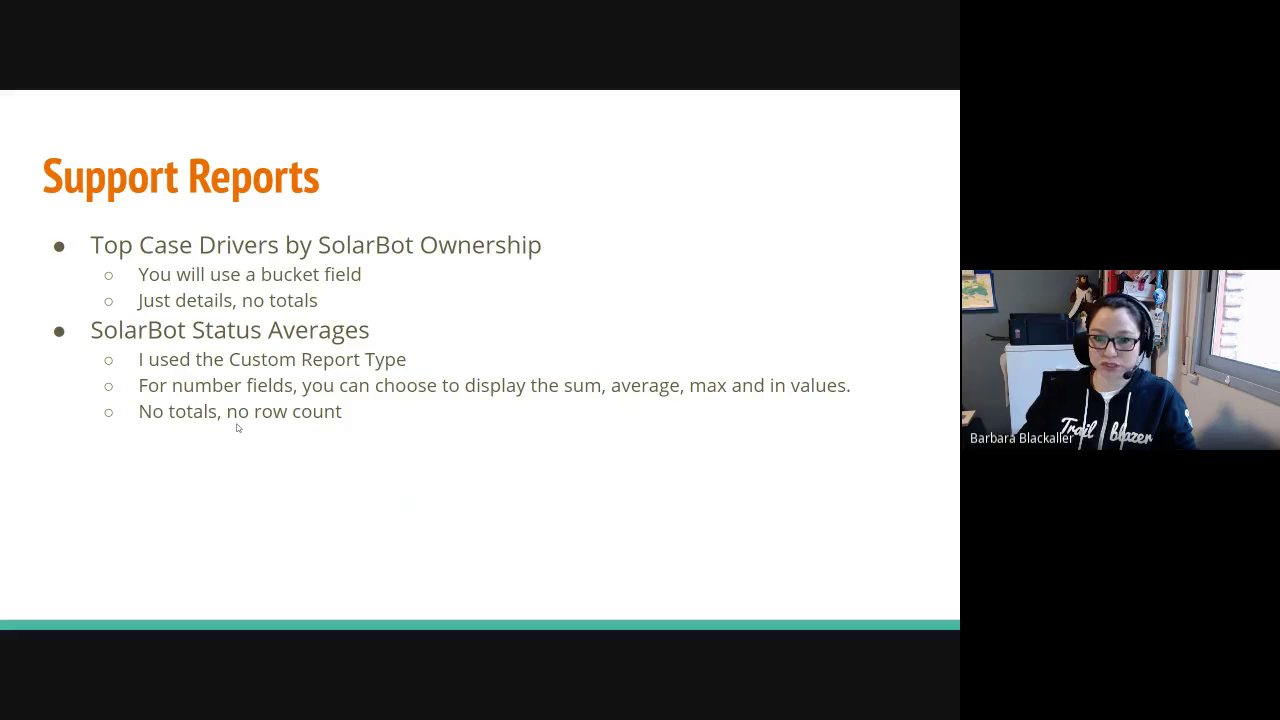
pyautogui.hotkey('alt', 'Tab')
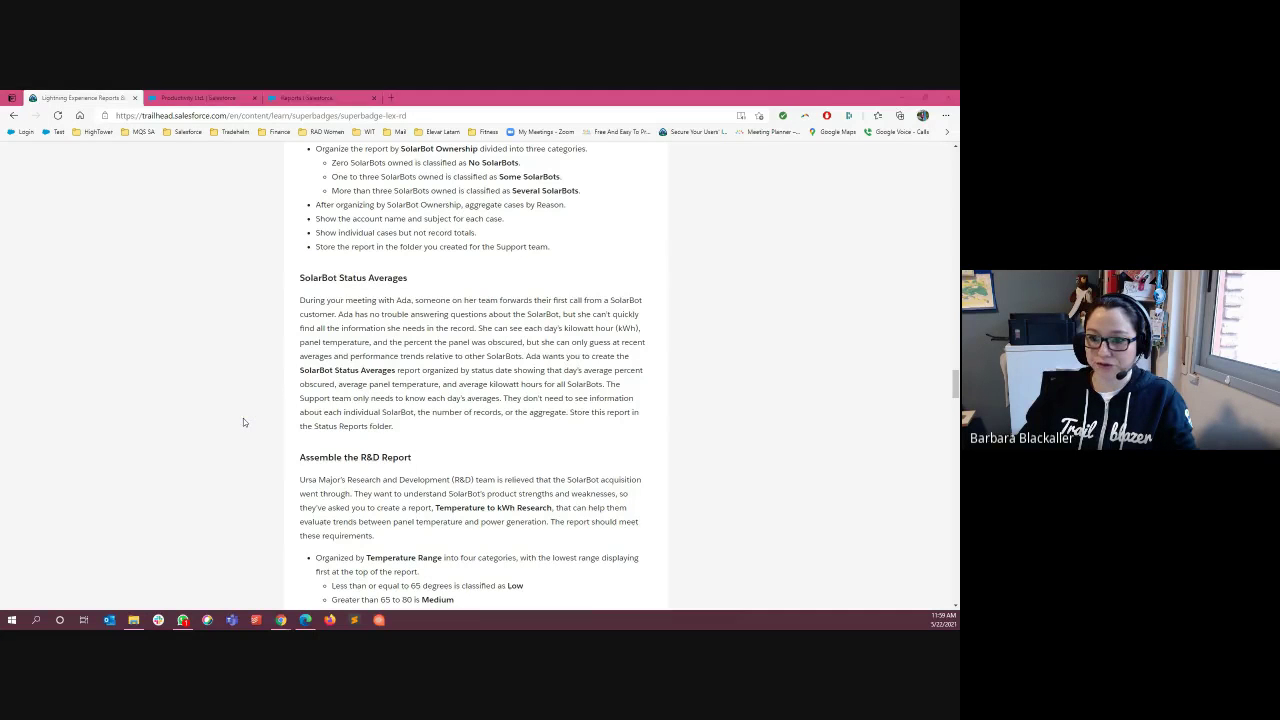
pyautogui.click(446, 410)
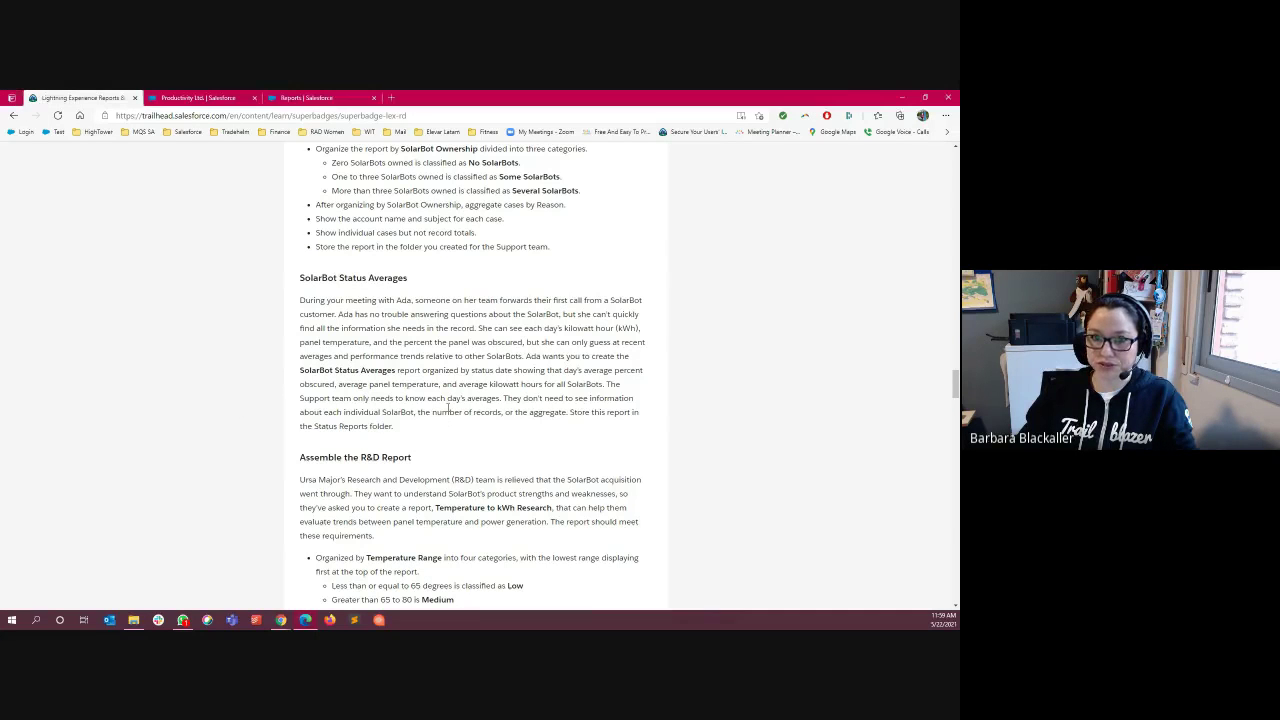
# - Switch to the Salesforce org and open the Top Case Drivers by SolarBot Ownership report to examine its chart and rows
pyautogui.click(212, 98)
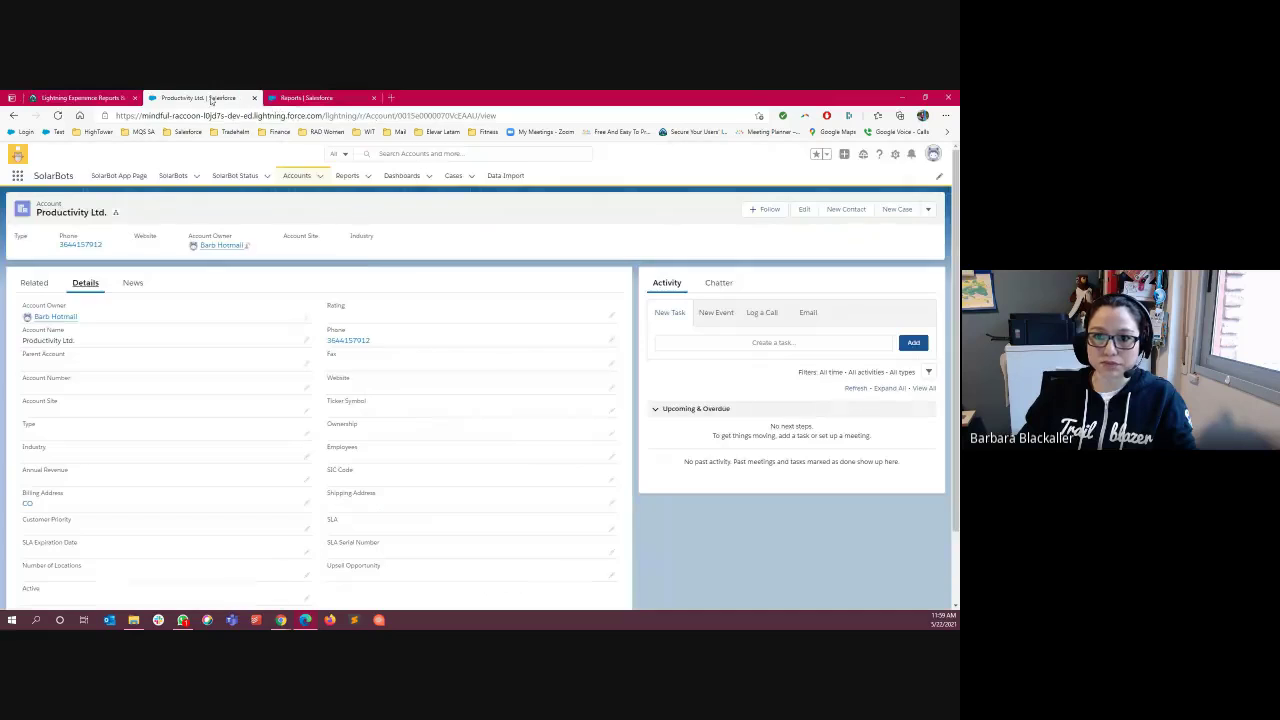
pyautogui.click(345, 177)
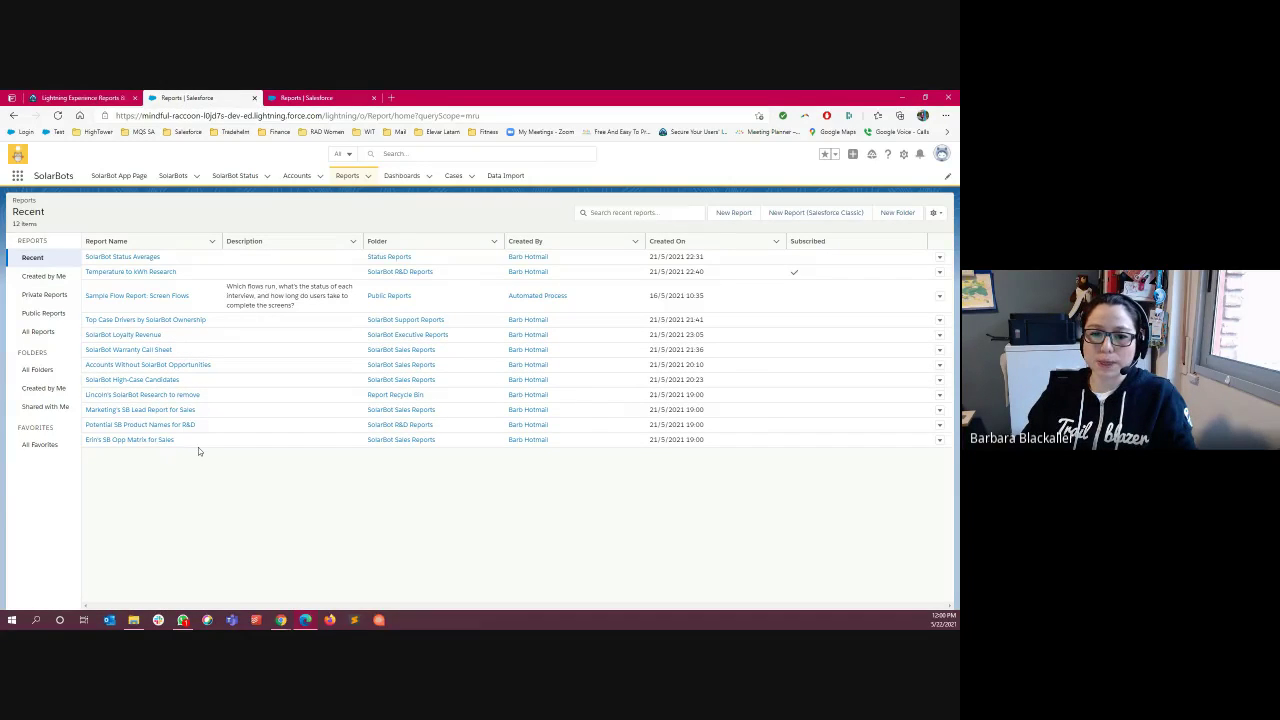
pyautogui.click(150, 320)
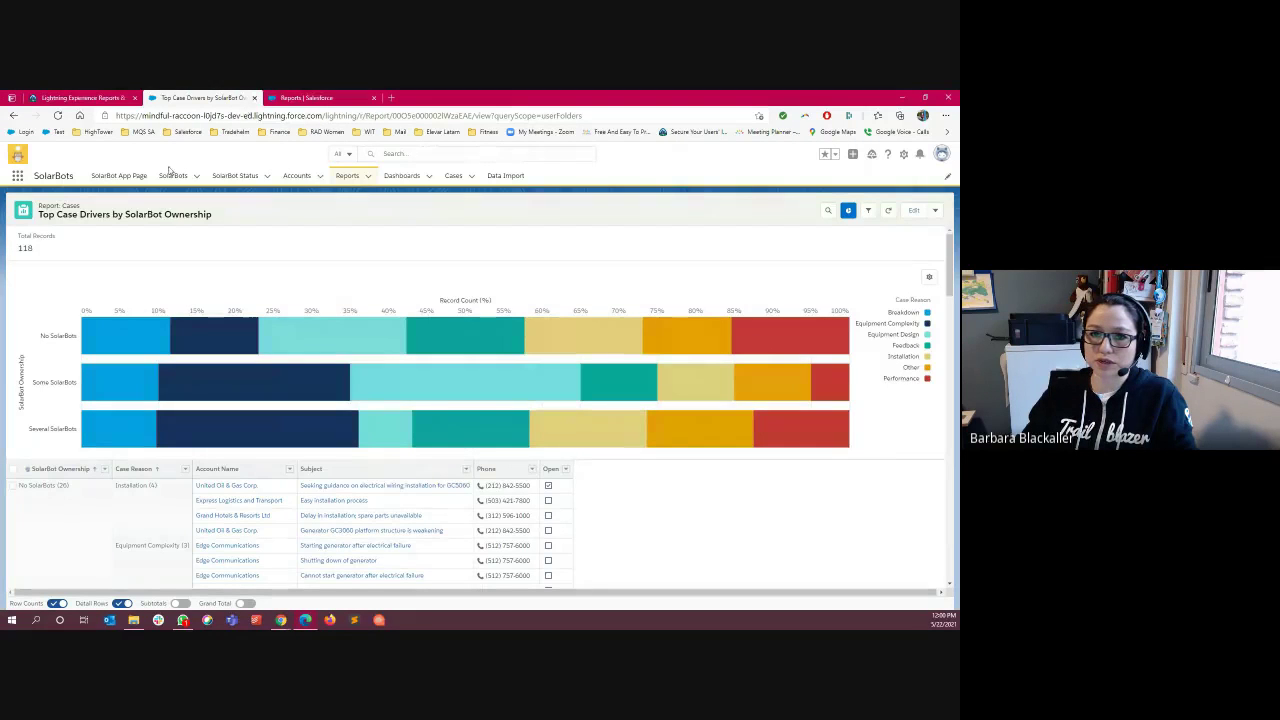
# - Go back to the recent reports and open SolarBot Status Averages to examine its averages by status date
pyautogui.click(341, 176)
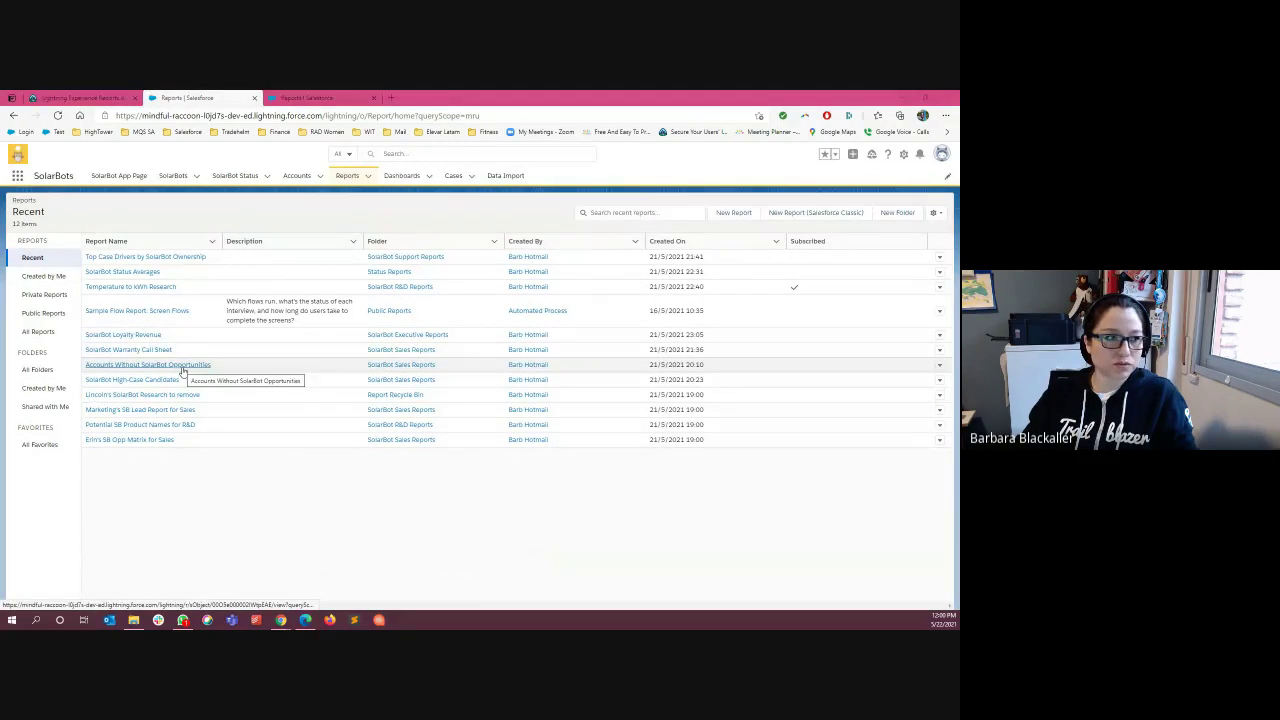
pyautogui.hotkey('ctrl', 'shift', 'Tab')
pyautogui.hotkey('ctrl', 'Tab')
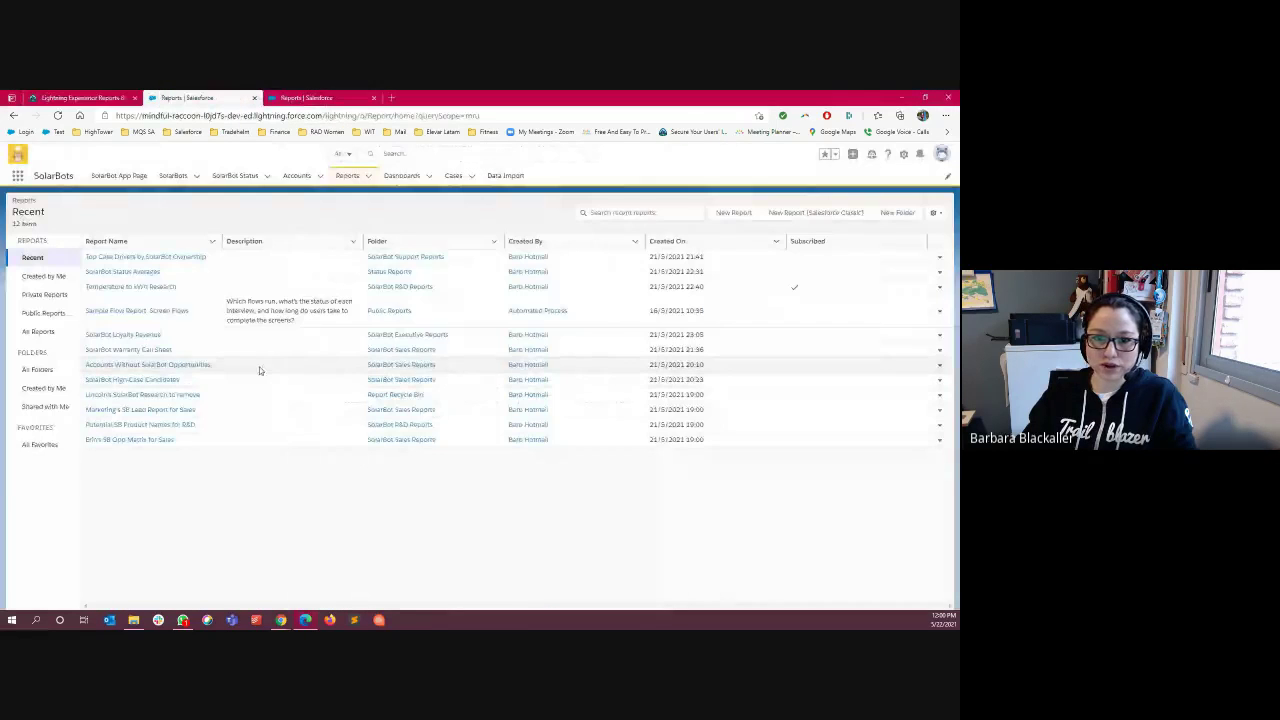
pyautogui.click(153, 272)
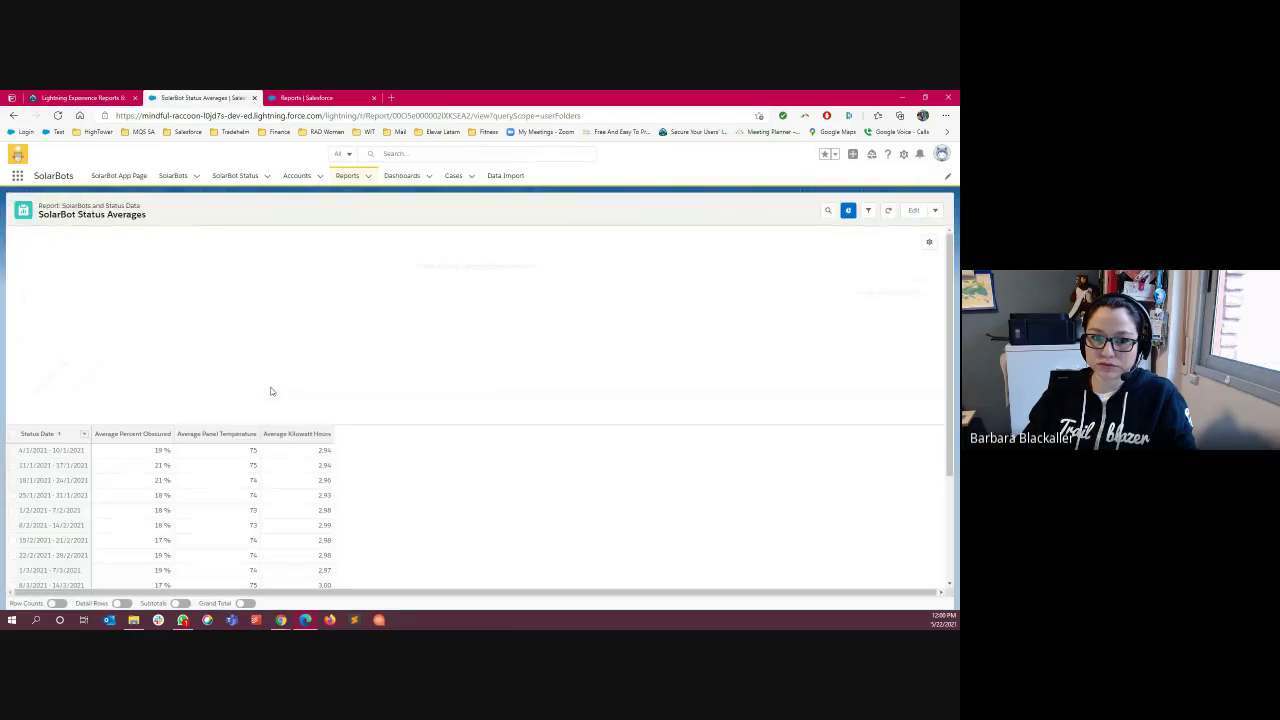
pyautogui.scroll(-3, 160, 330)
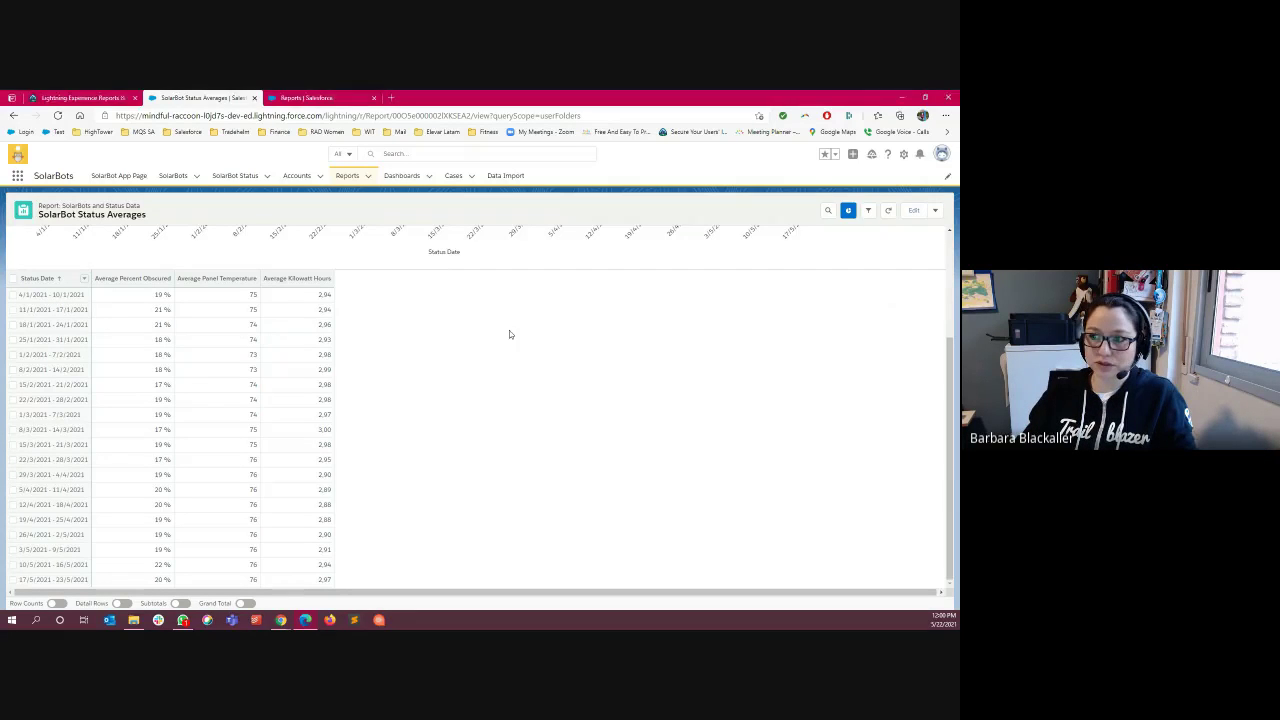
# - Return to the superbadge page and read the Assemble the R&D Report requirements for Temperature to kWh Research
pyautogui.hotkey('ctrl', 'shift', 'Tab')
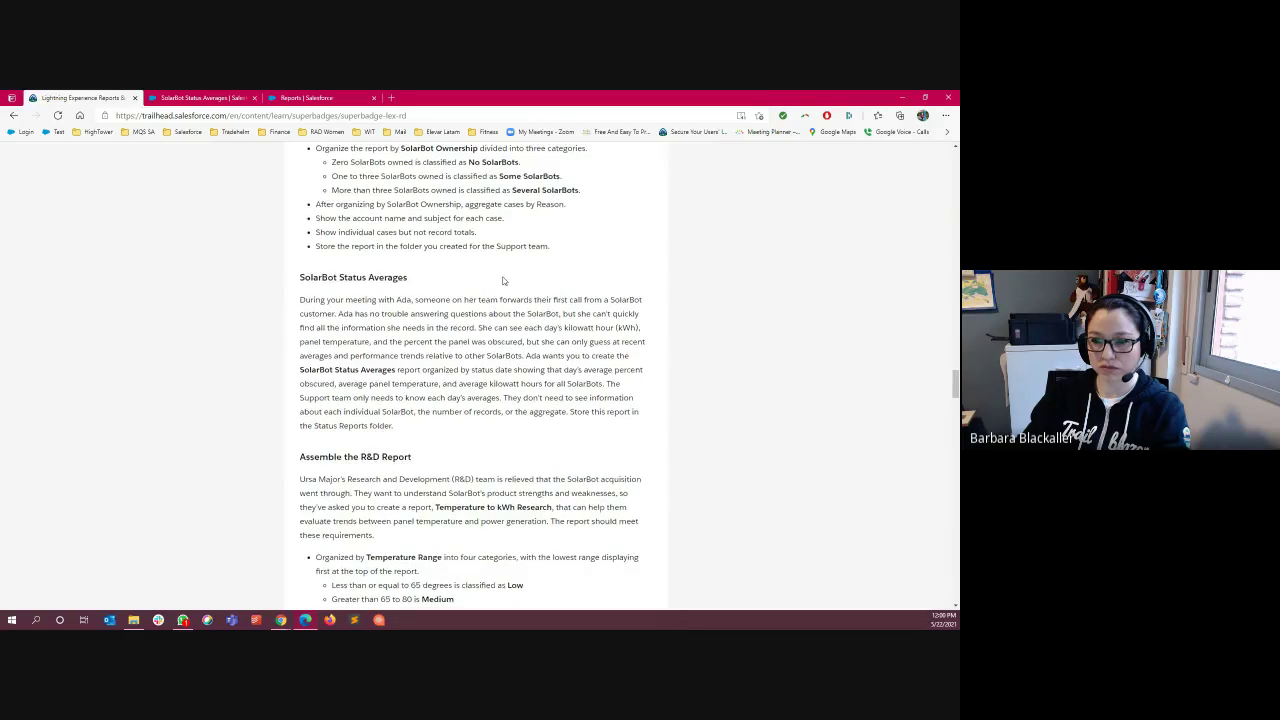
pyautogui.scroll(-2, 503, 279)
pyautogui.scroll(-2, 503, 279)
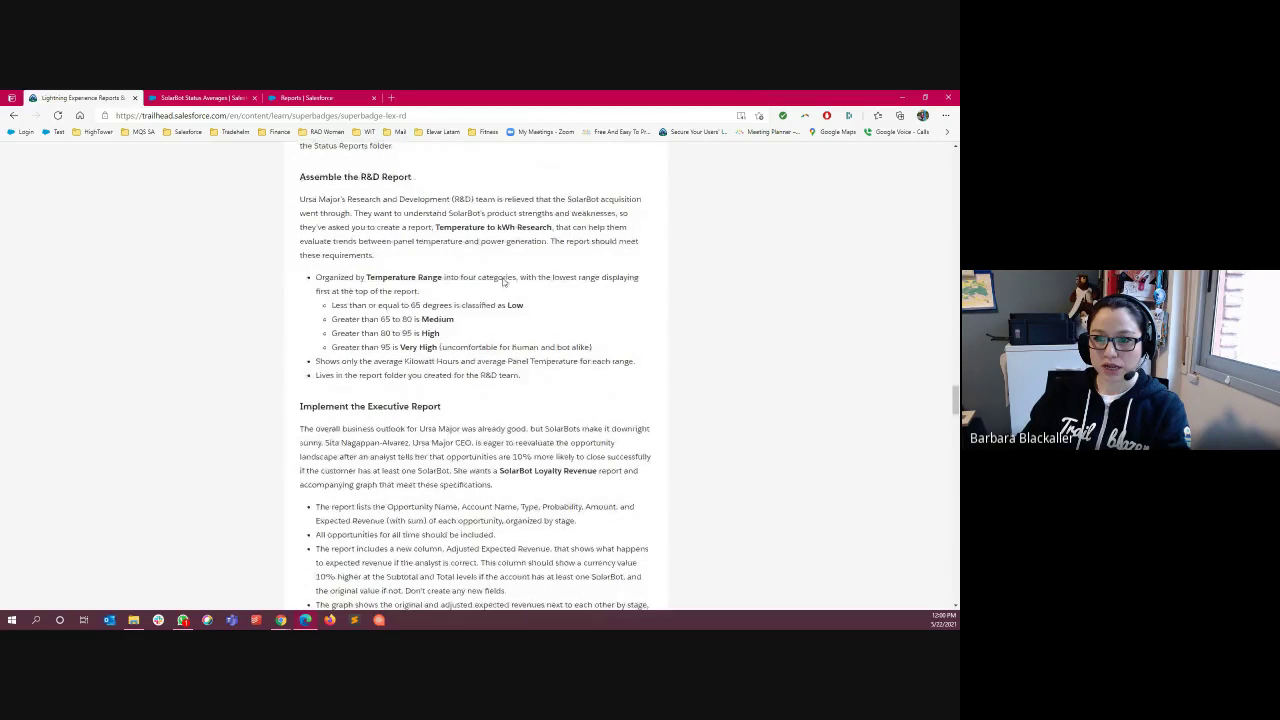
# - Reread the SolarBot Status Averages, R&D report and Executive report requirements on the superbadge page
pyautogui.scroll(4, 503, 279)
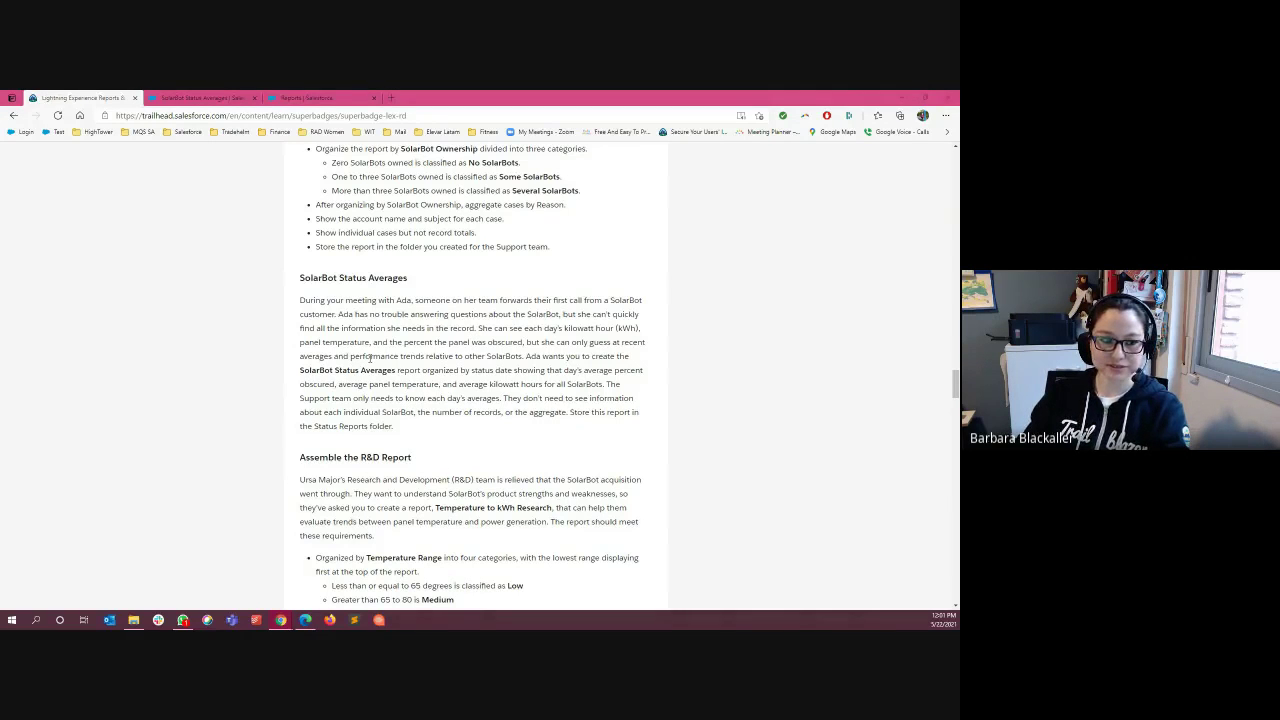
pyautogui.scroll(-1, 369, 357)
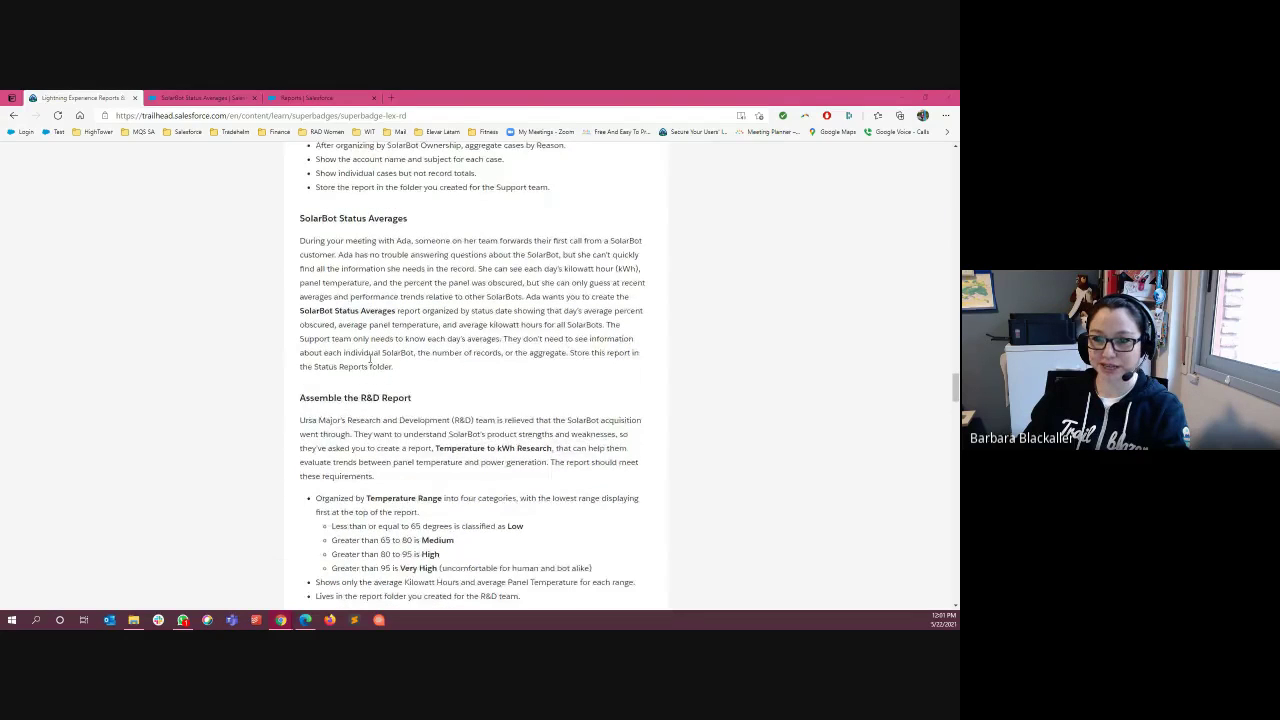
pyautogui.scroll(-3, 369, 357)
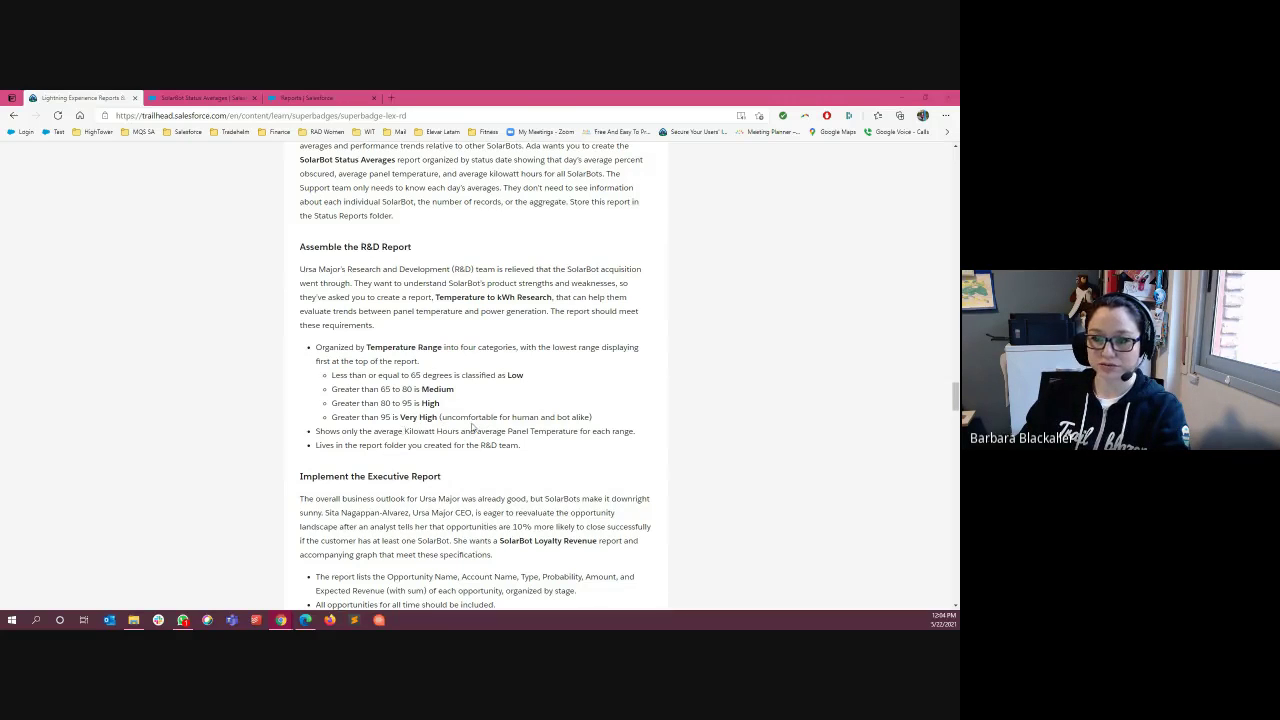
pyautogui.scroll(-1, 473, 427)
pyautogui.scroll(-3, 473, 427)
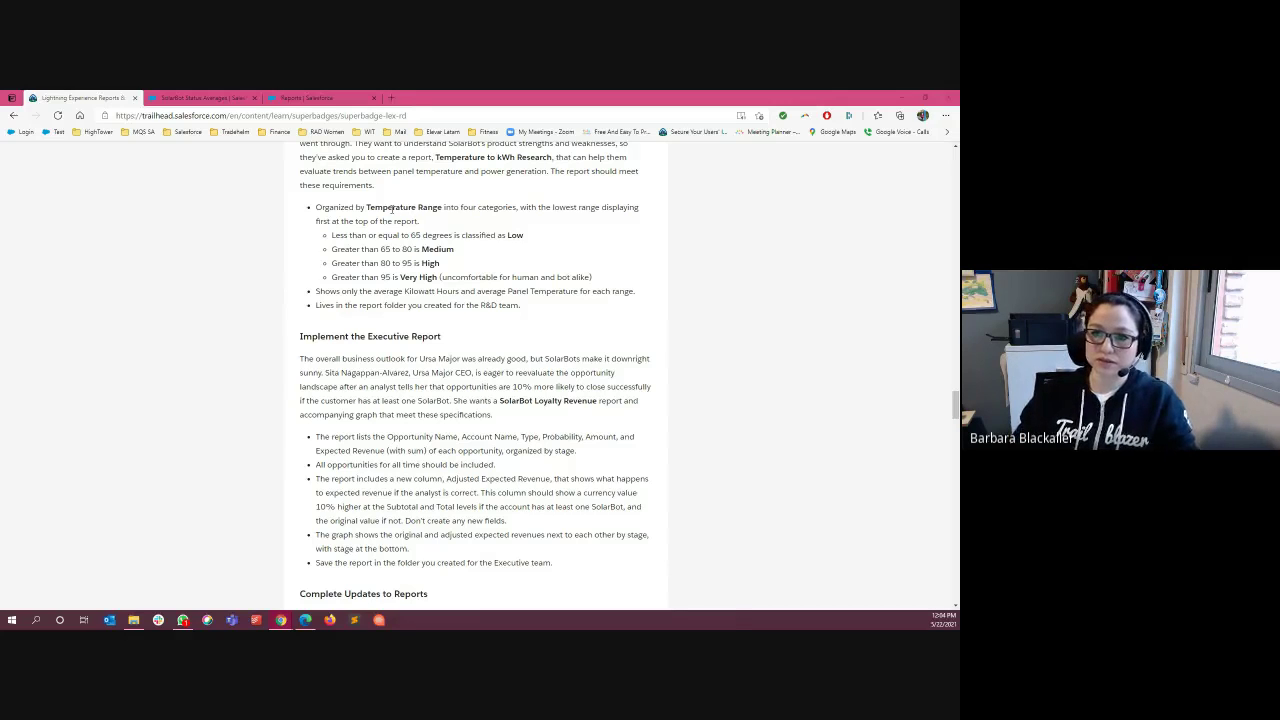
# - Open the Temperature to kWh Research report in the Salesforce org to examine its chart and averages, and return to the superbadge page
pyautogui.click(200, 97)
pyautogui.click(346, 180)
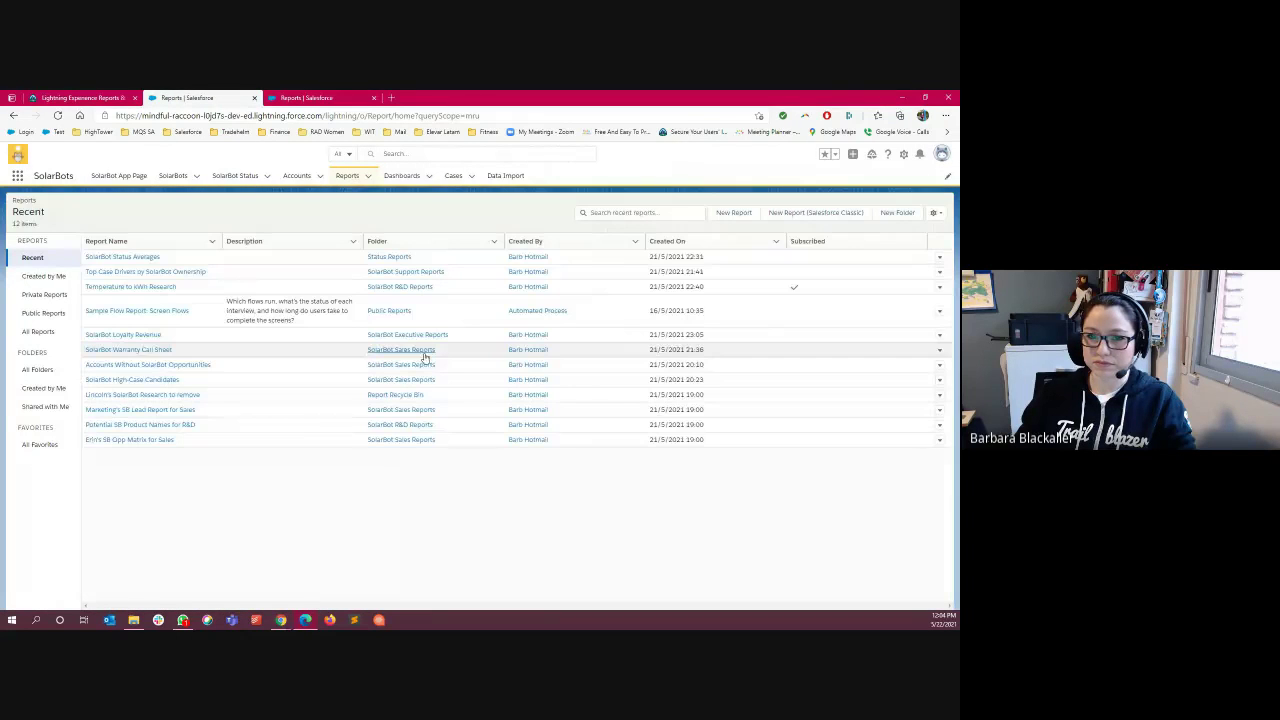
pyautogui.click(131, 287)
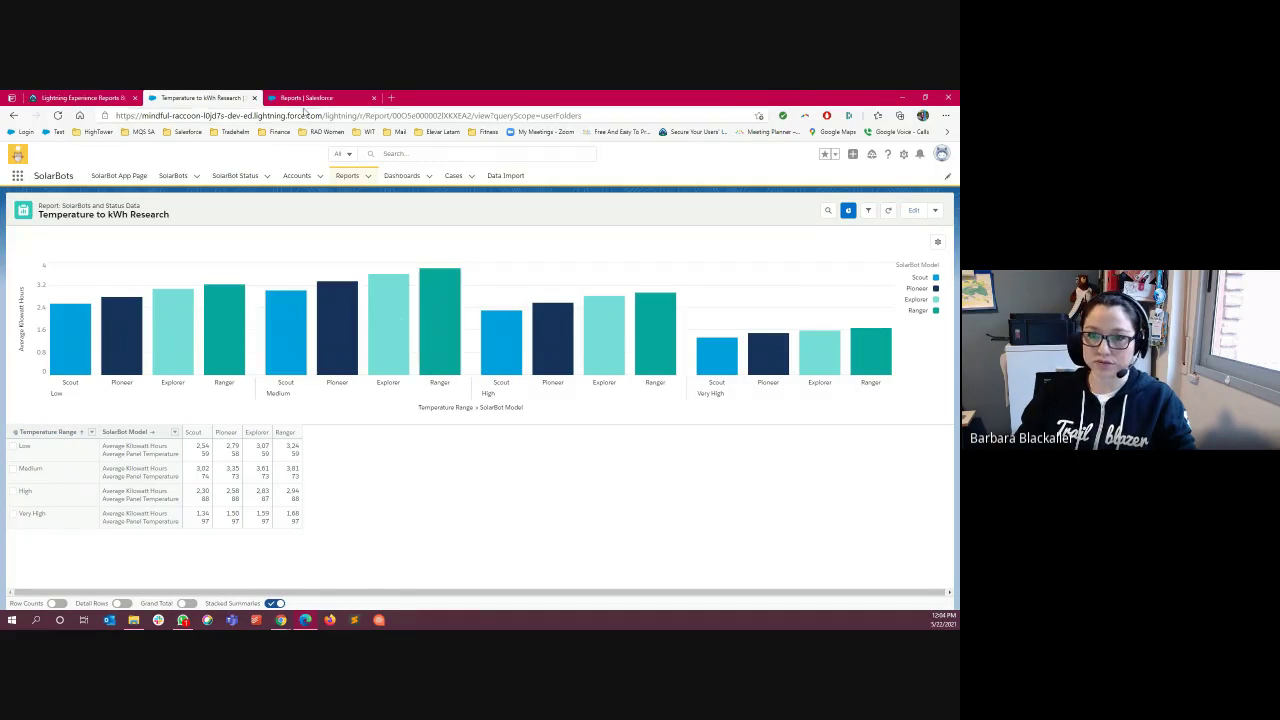
pyautogui.click(93, 97)
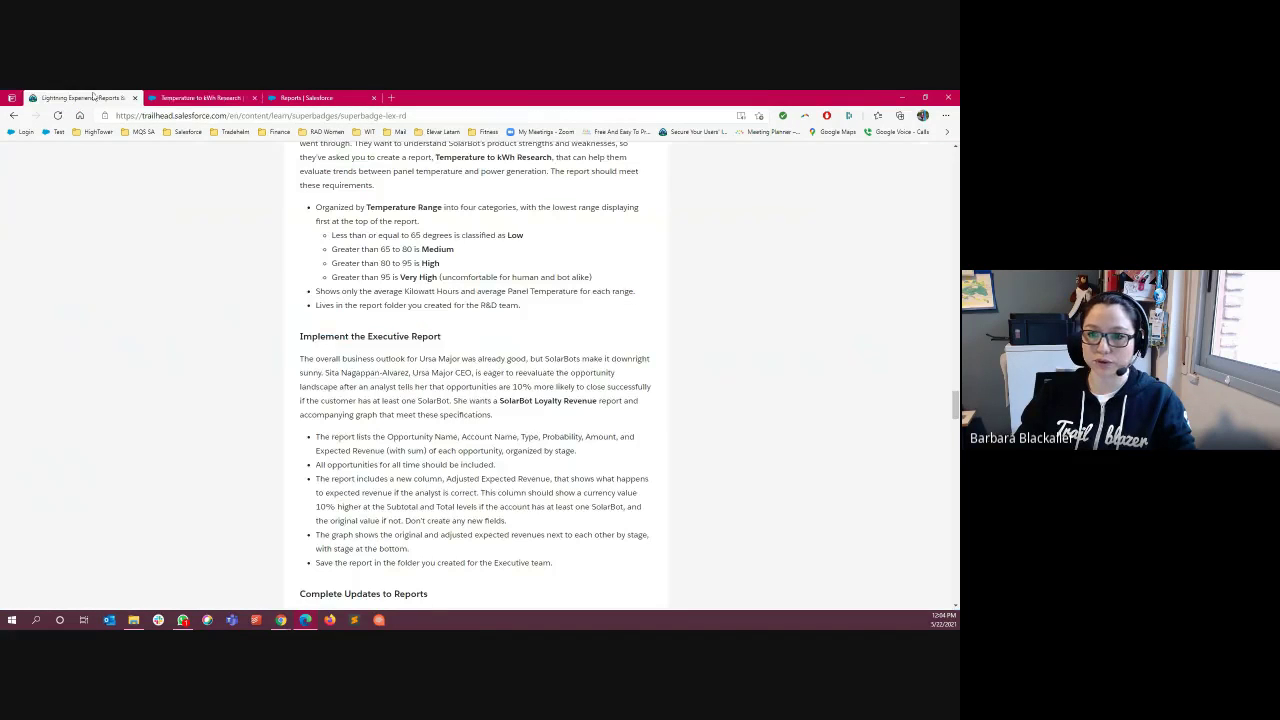
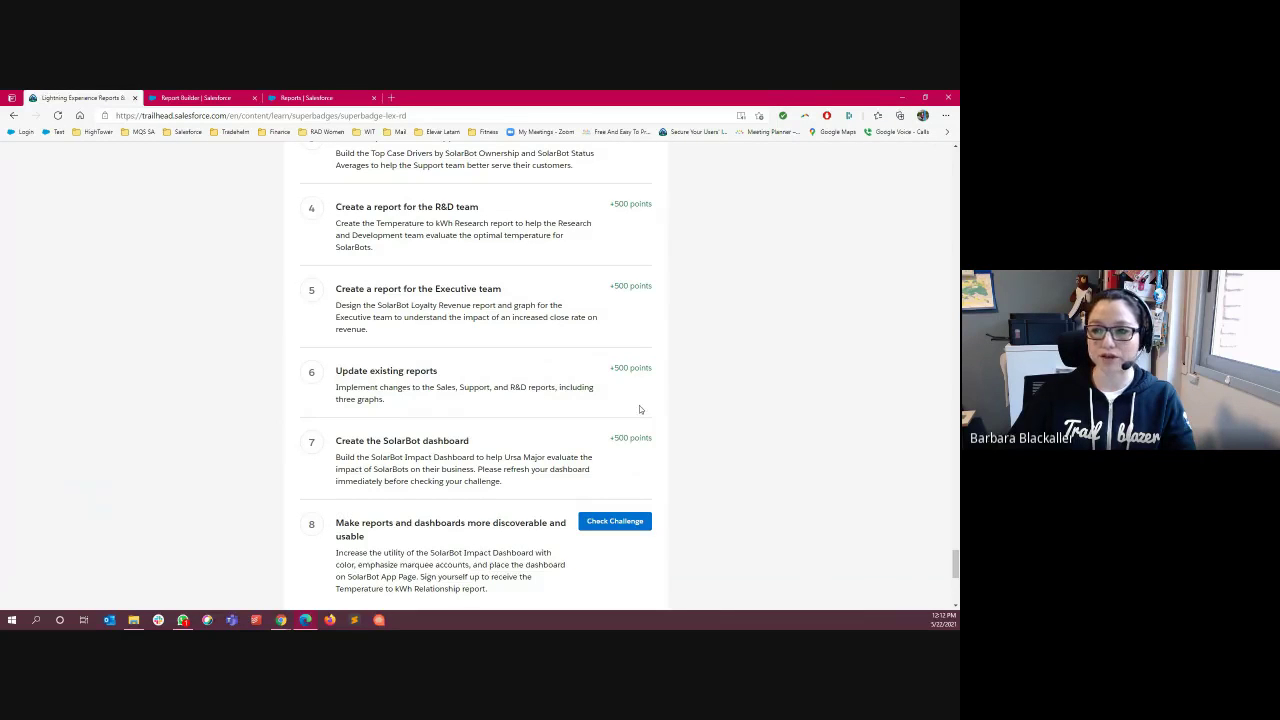
# - Find the Sales Report Modifications requirements under Complete Updates to Reports and highlight the SolarBot warranty condition for the next 45 days
pyautogui.scroll(1, 799, 405)
pyautogui.scroll(10, 798, 405)
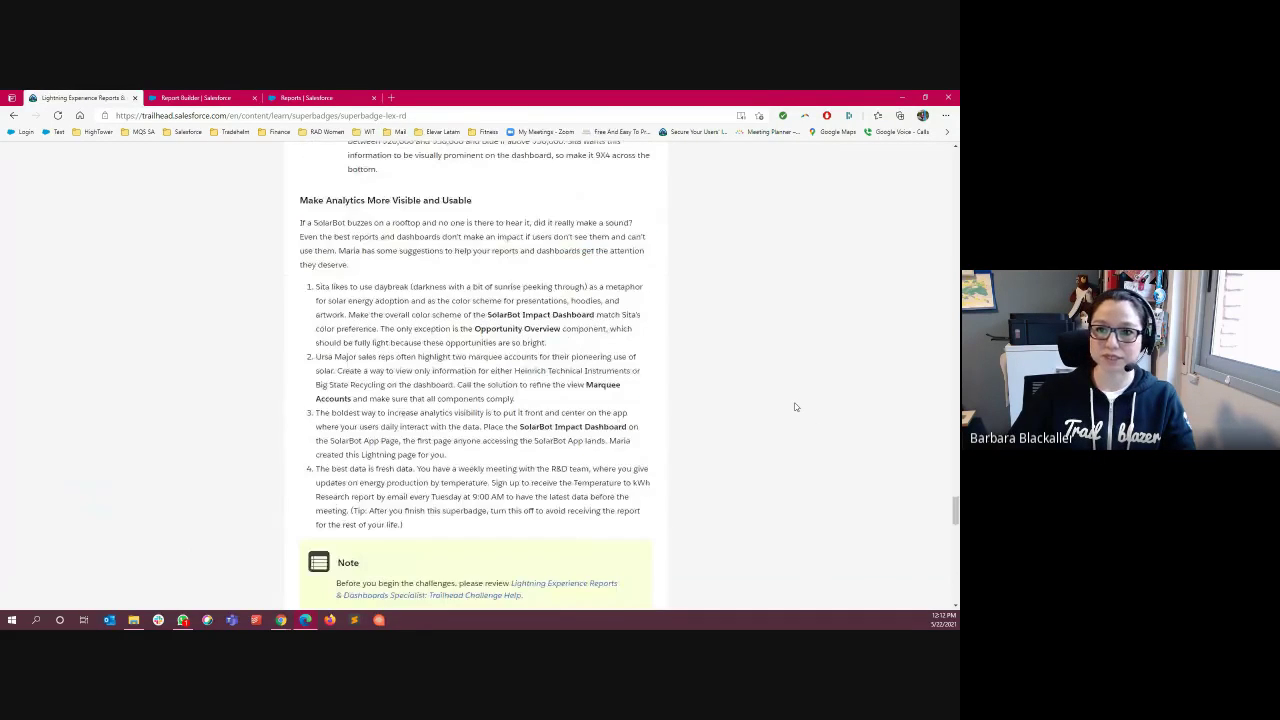
pyautogui.scroll(15, 795, 406)
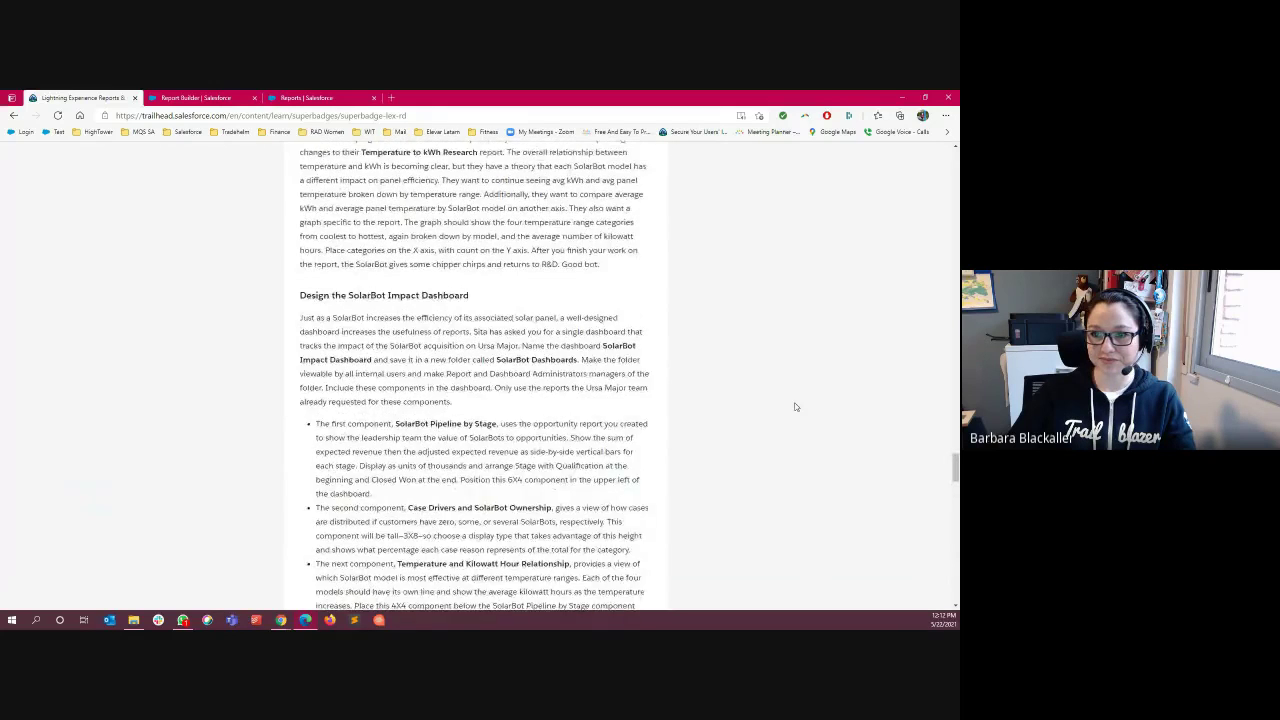
pyautogui.scroll(12, 795, 406)
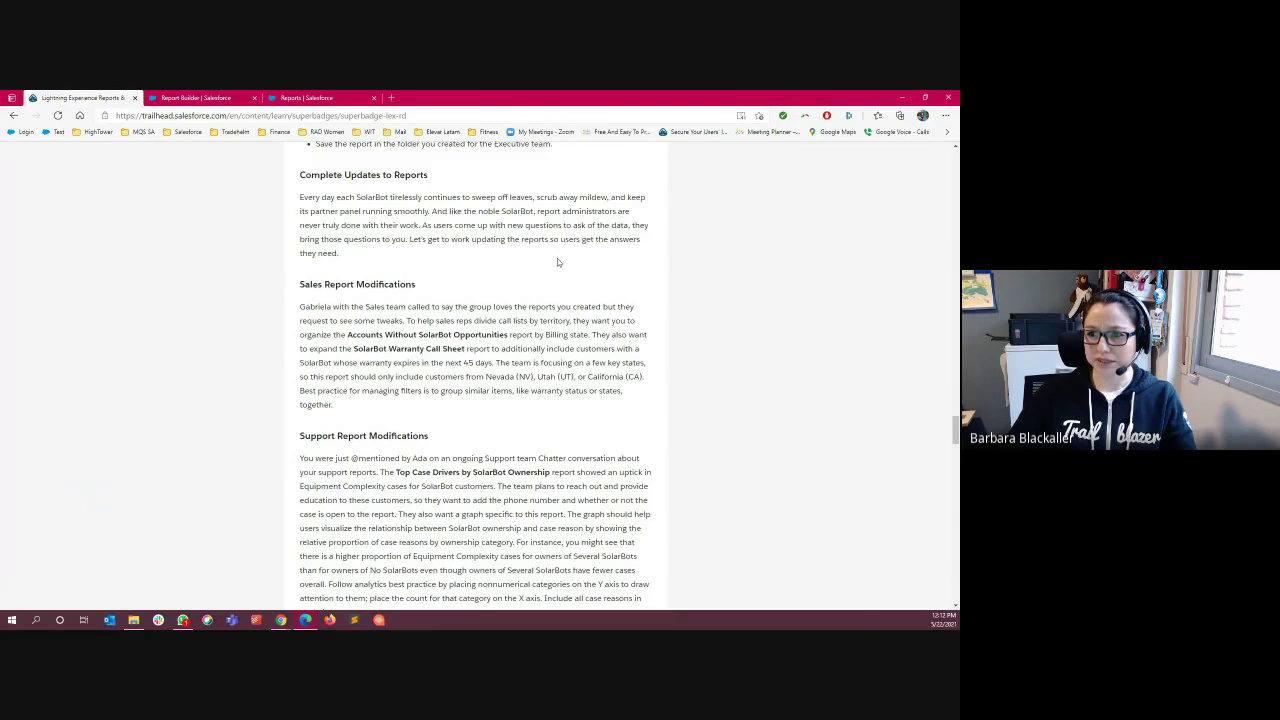
pyautogui.scroll(-2, 557, 258)
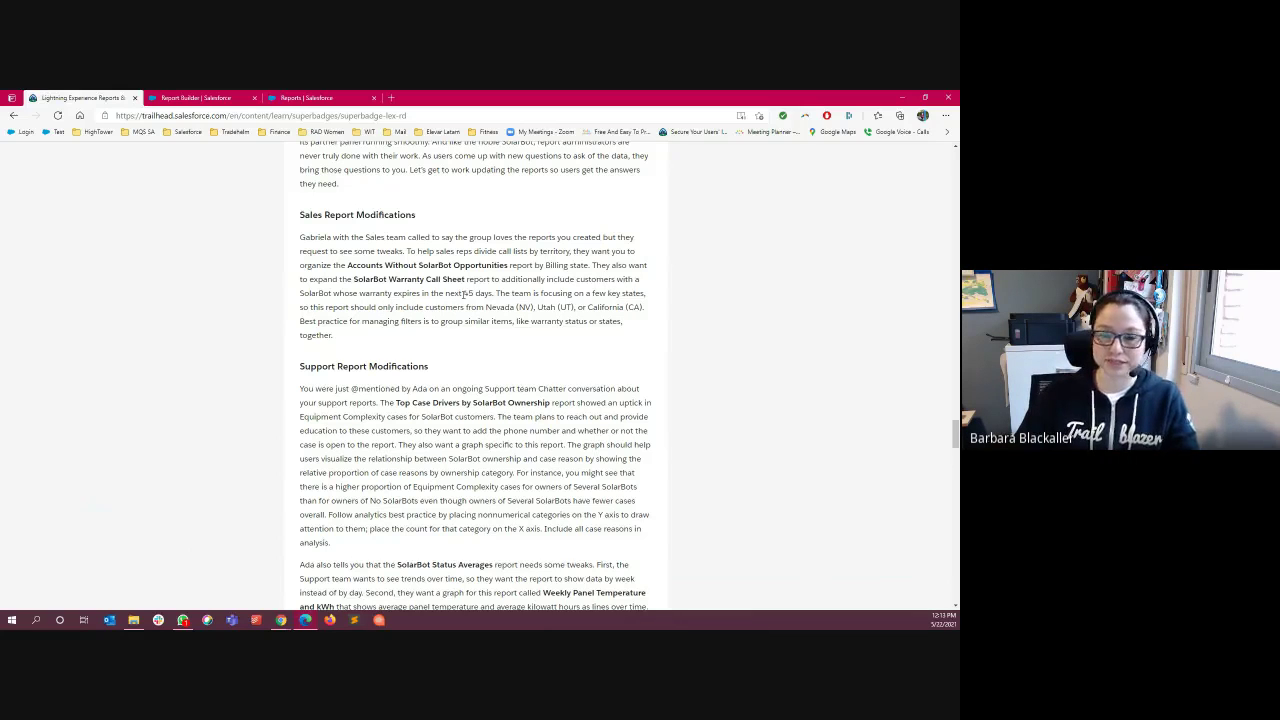
pyautogui.moveTo(494, 293); pyautogui.dragTo(299, 294)
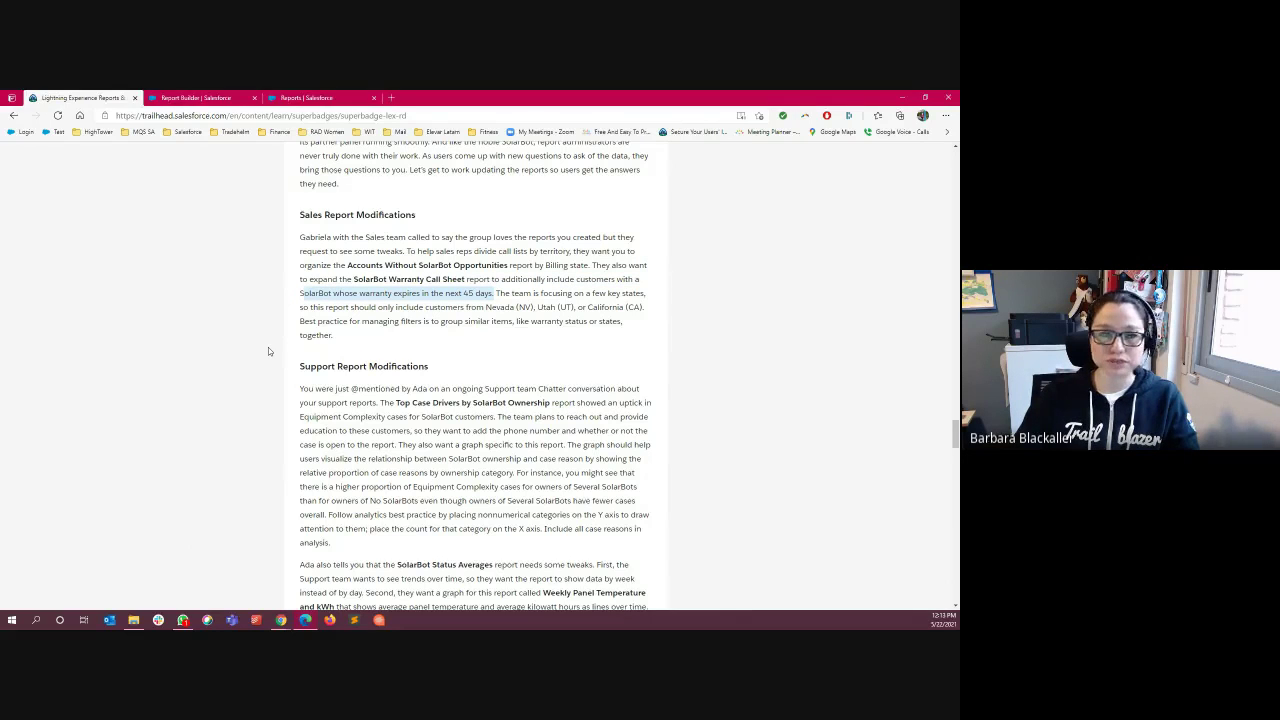
# - Check the Update existing reports slide for the SolarBot Warranty Call Sheet filter tips and return to the superbadge page
pyautogui.hotkey('alt', 'Tab')
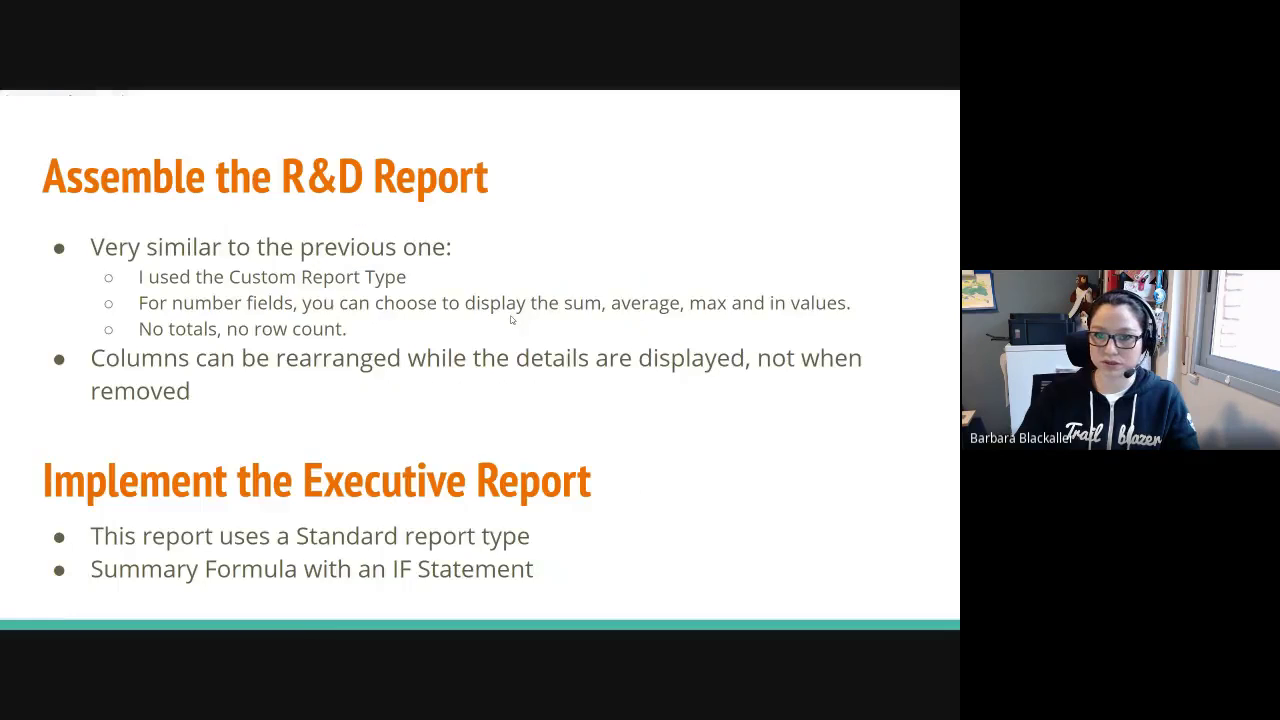
pyautogui.click(405, 442)
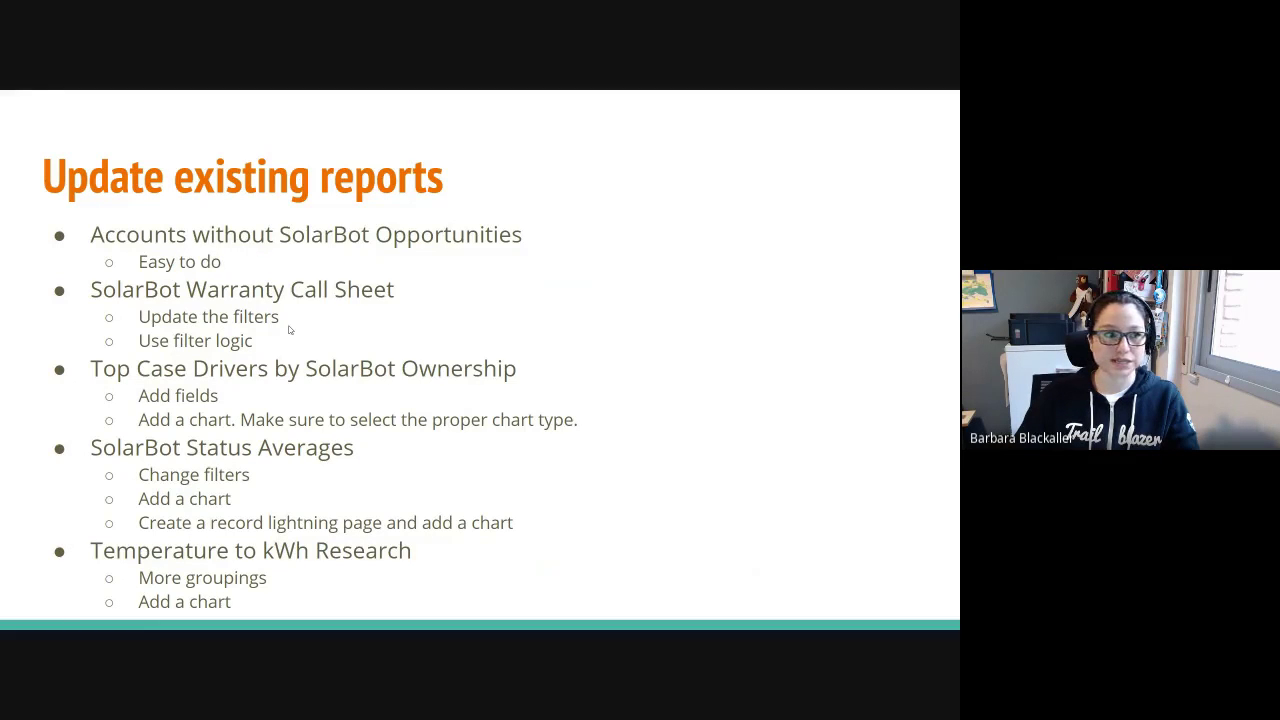
pyautogui.hotkey('alt', 'Tab')
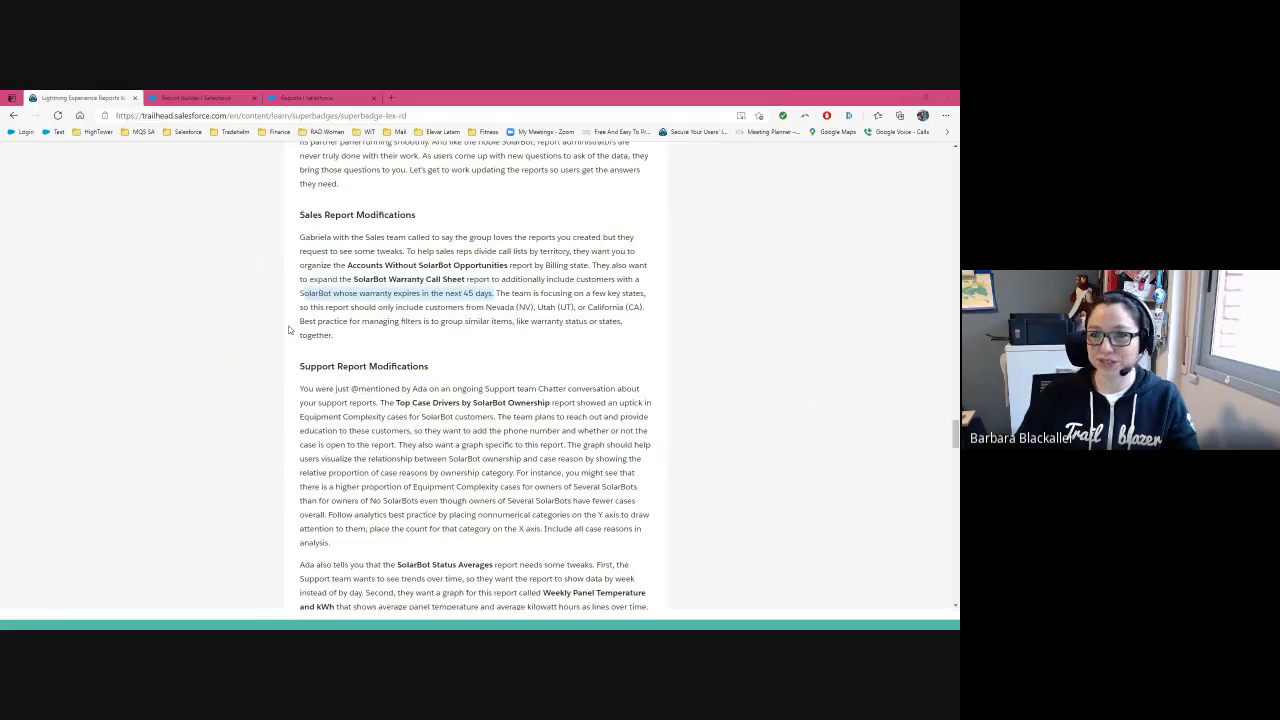
# - Switch to the Salesforce report builder and filter the New Opportunities Report by Type equals Existing Customer - Upgrade
pyautogui.hotkey('ctrl', 'Tab')
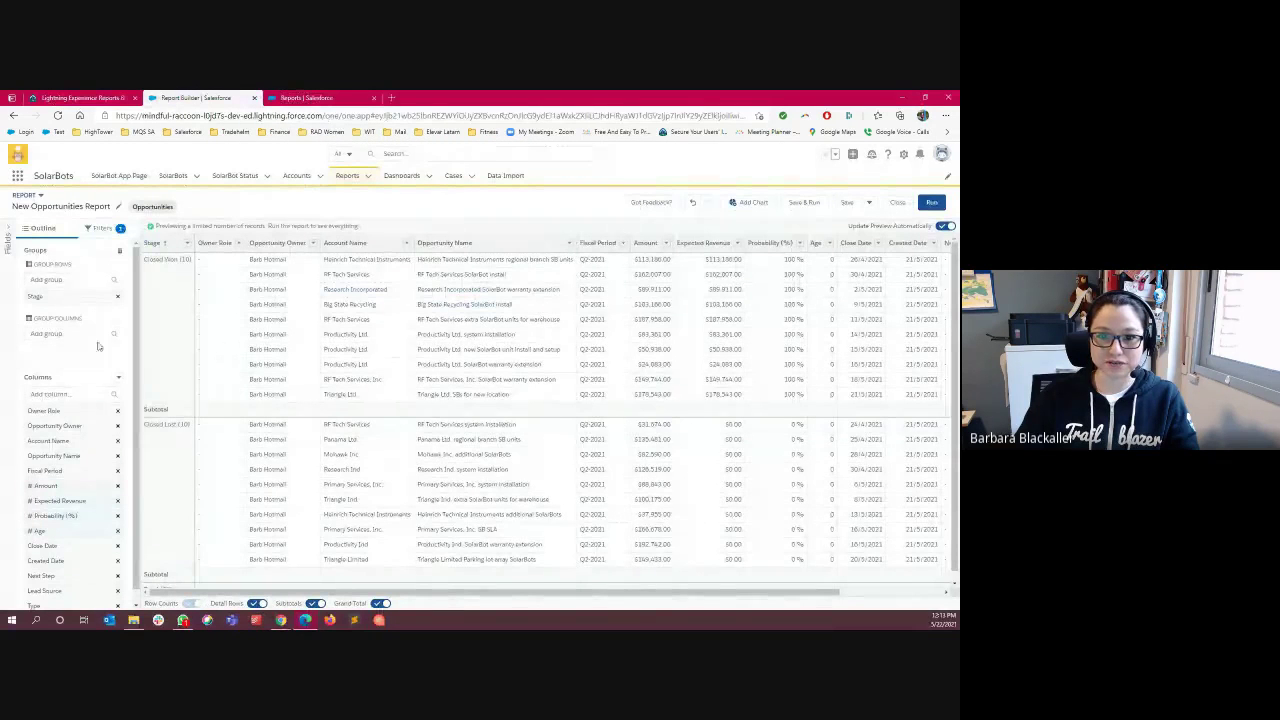
pyautogui.click(100, 228)
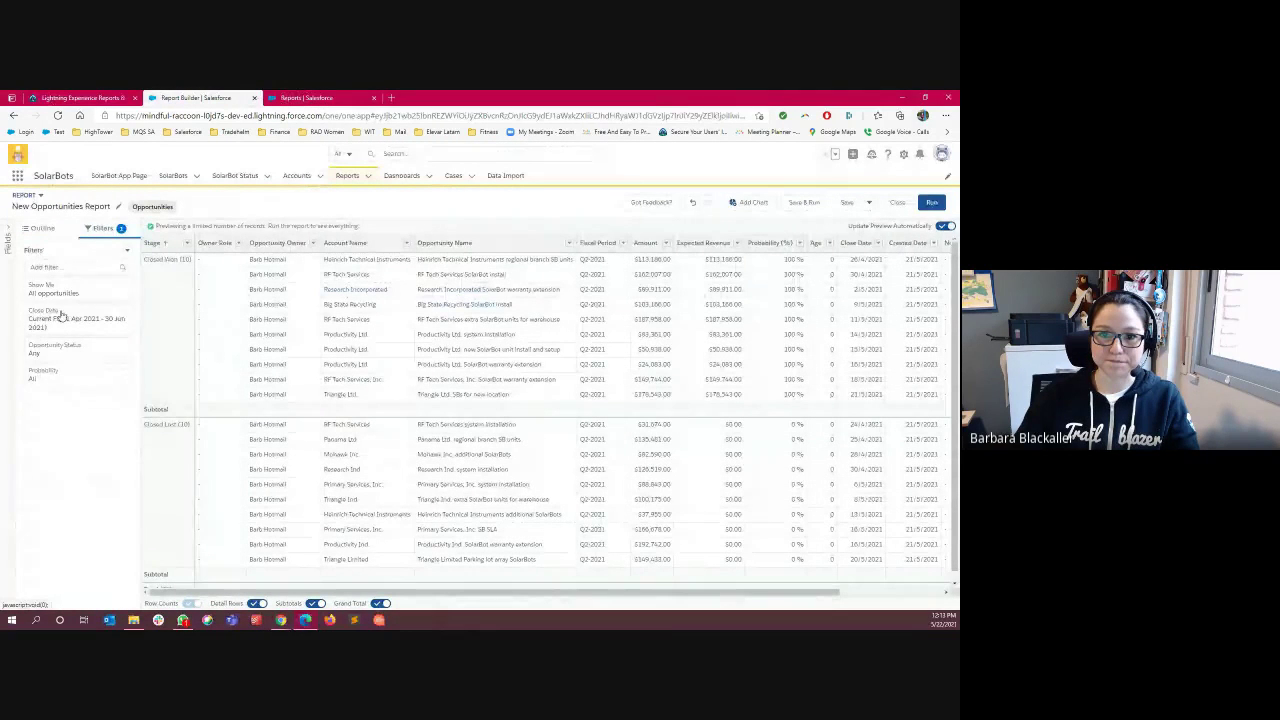
pyautogui.click(73, 266)
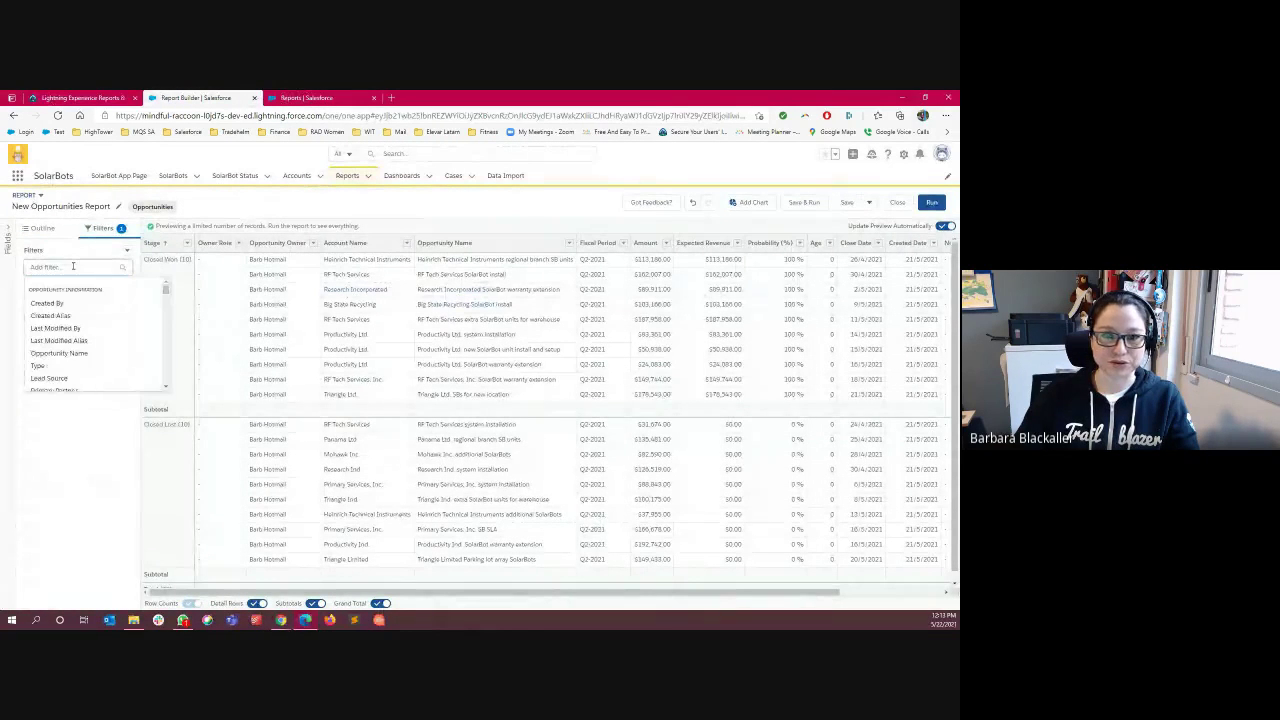
pyautogui.click(68, 366)
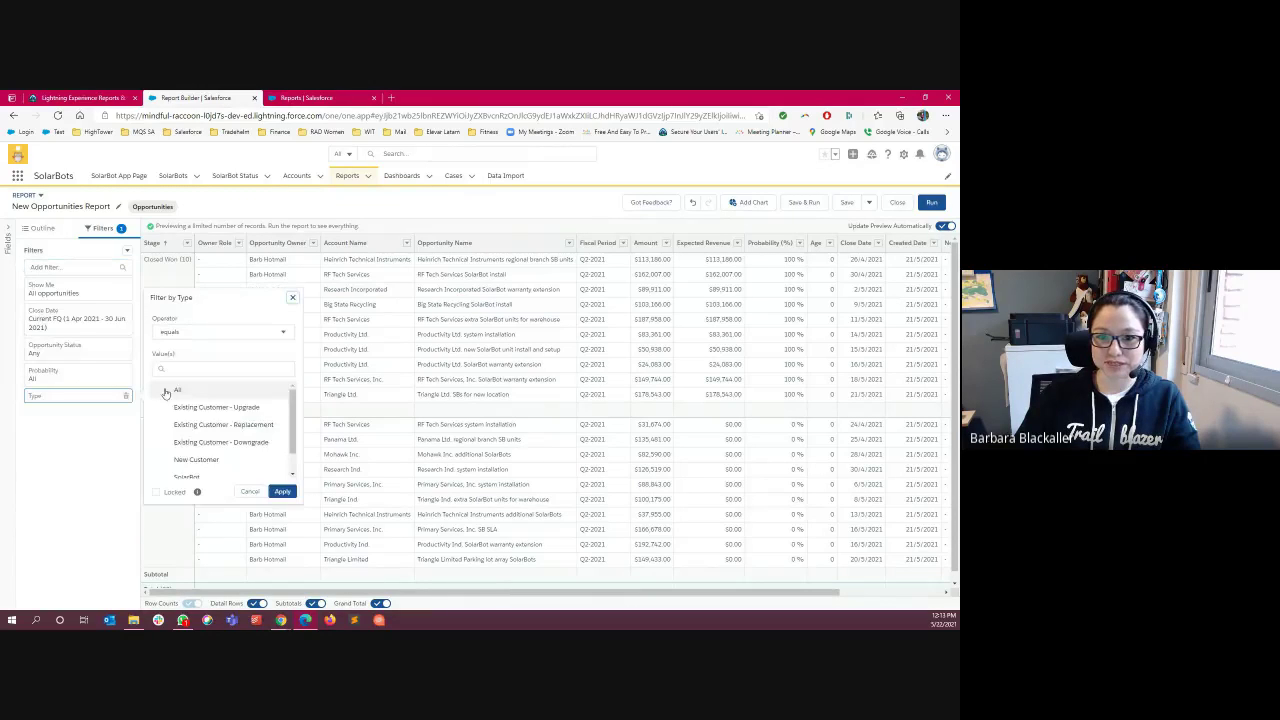
pyautogui.click(225, 408)
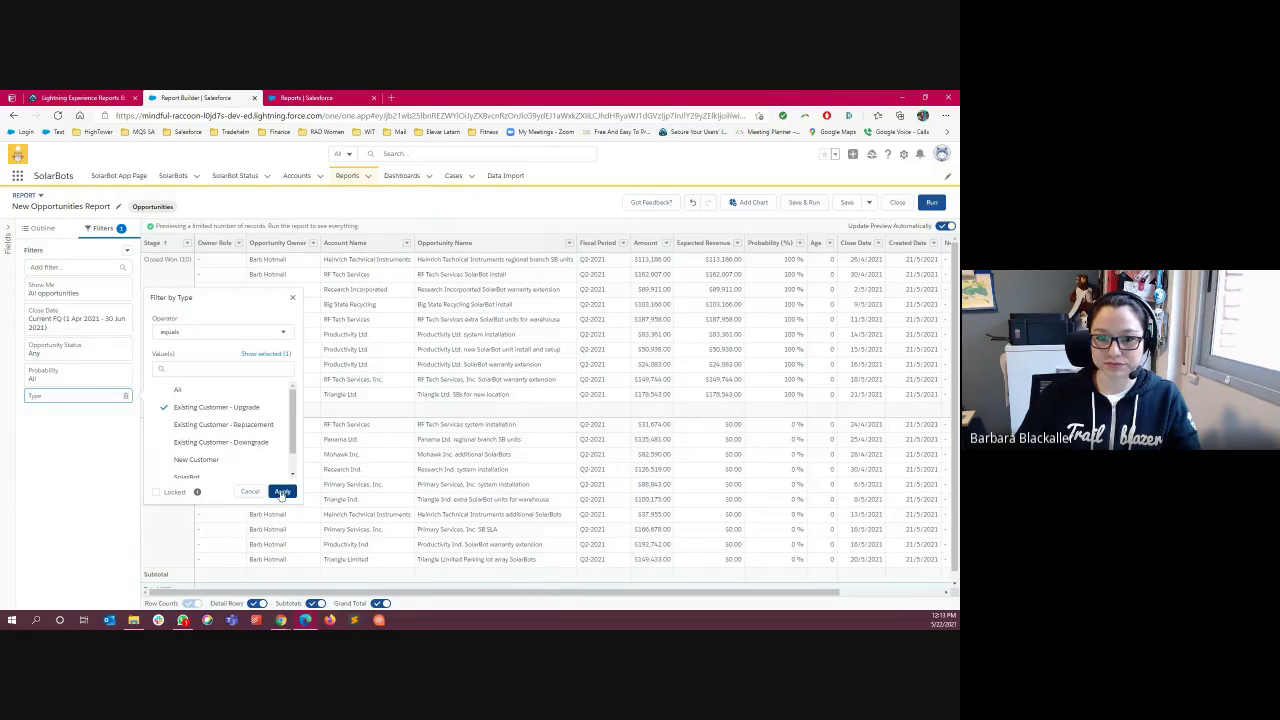
pyautogui.click(282, 492)
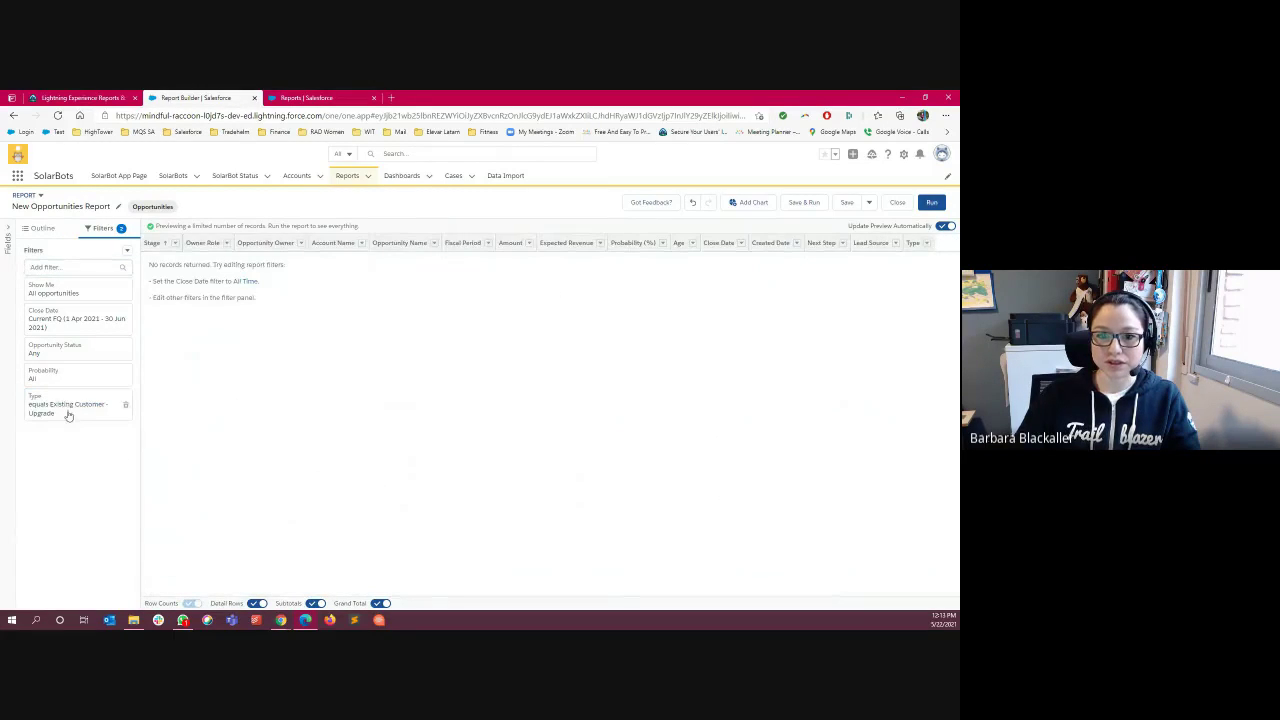
# - Add a second Type filter to the opportunities report that equals Existing Customer - Replacement
pyautogui.click(70, 267)
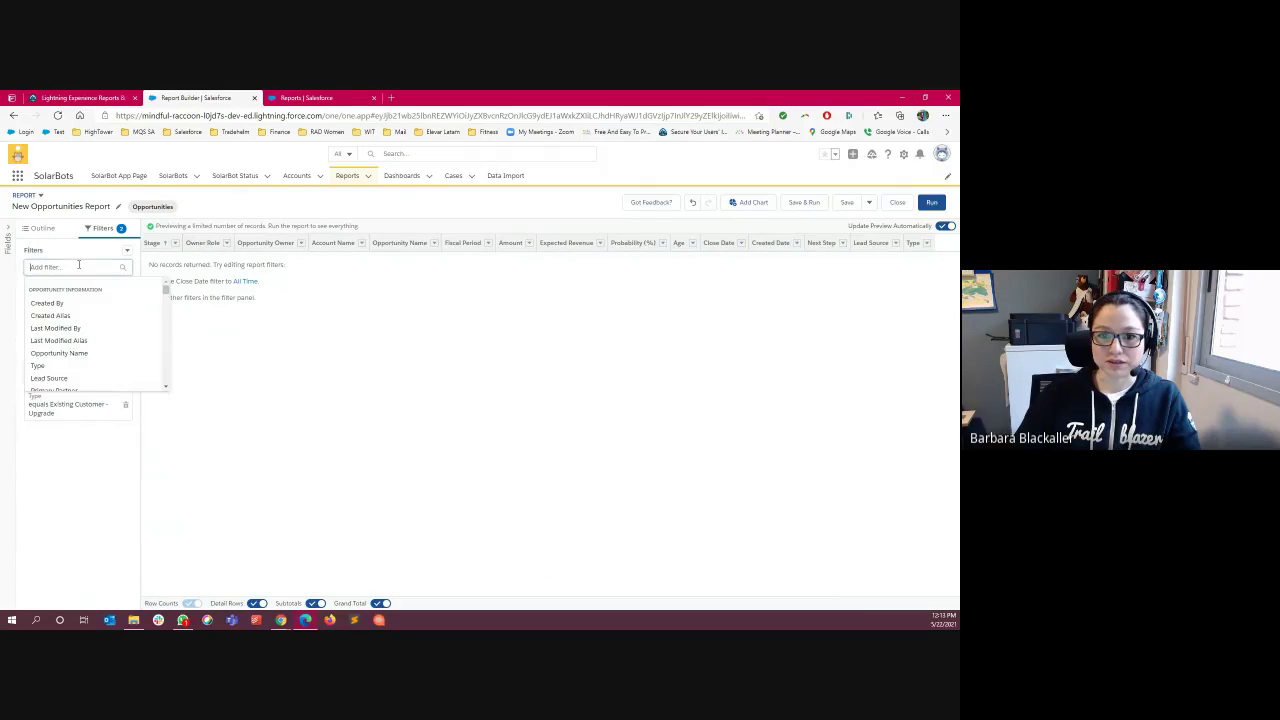
pyautogui.click(38, 366)
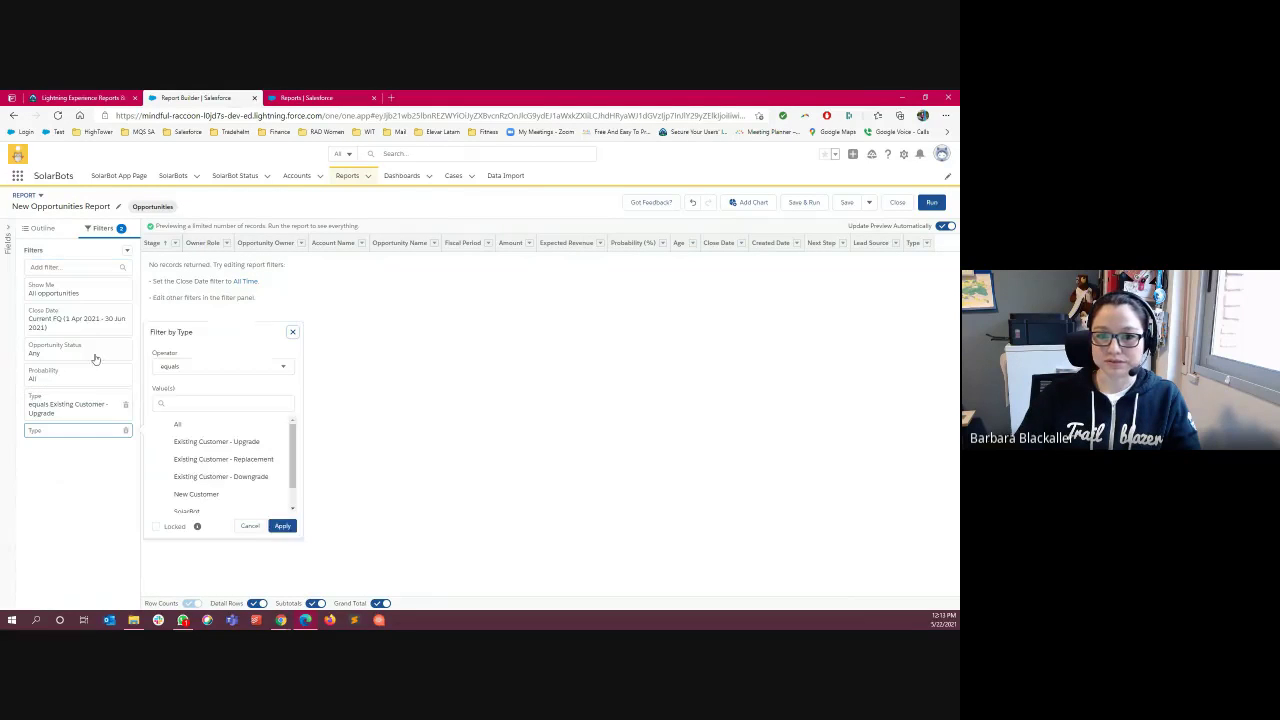
pyautogui.click(222, 459)
pyautogui.click(282, 526)
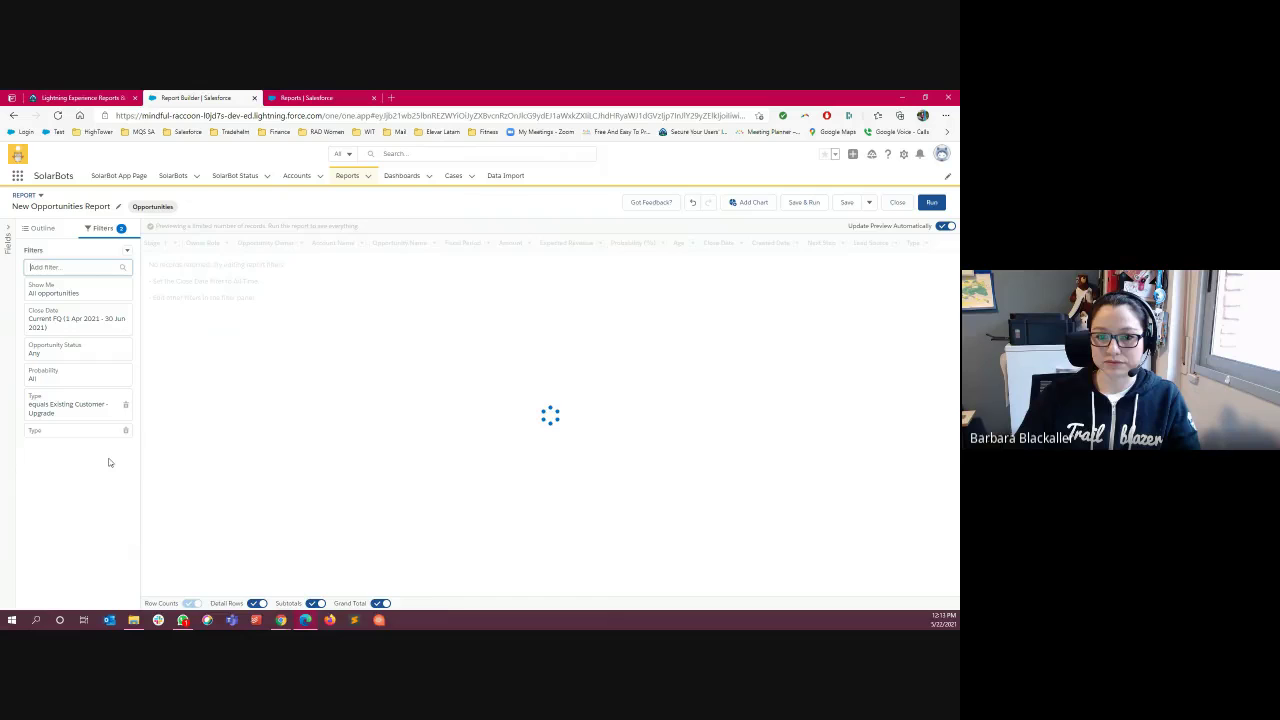
# - Set the Close Date filter range of the opportunities report to All Time
pyautogui.click(115, 328)
pyautogui.click(270, 333)
pyautogui.click(285, 352)
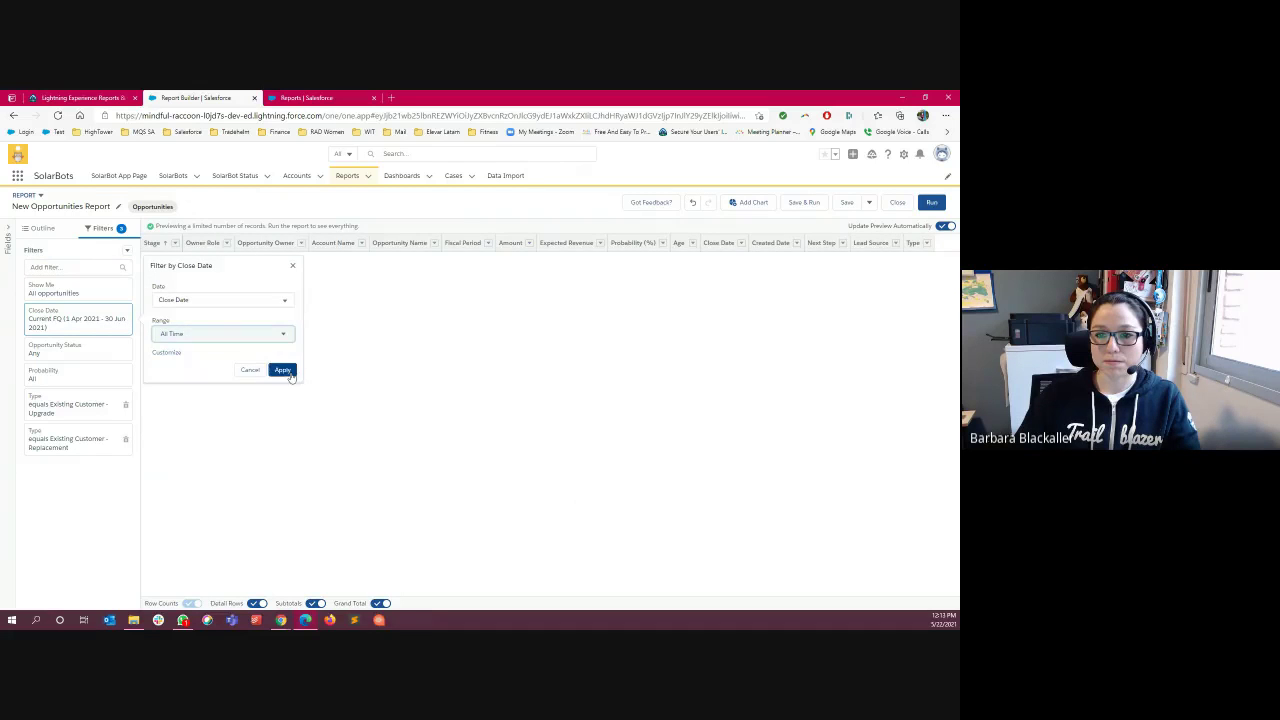
pyautogui.click(283, 370)
# - Add filter logic to the opportunities report and set it to 1 OR 2 for the two Type filters
pyautogui.click(127, 251)
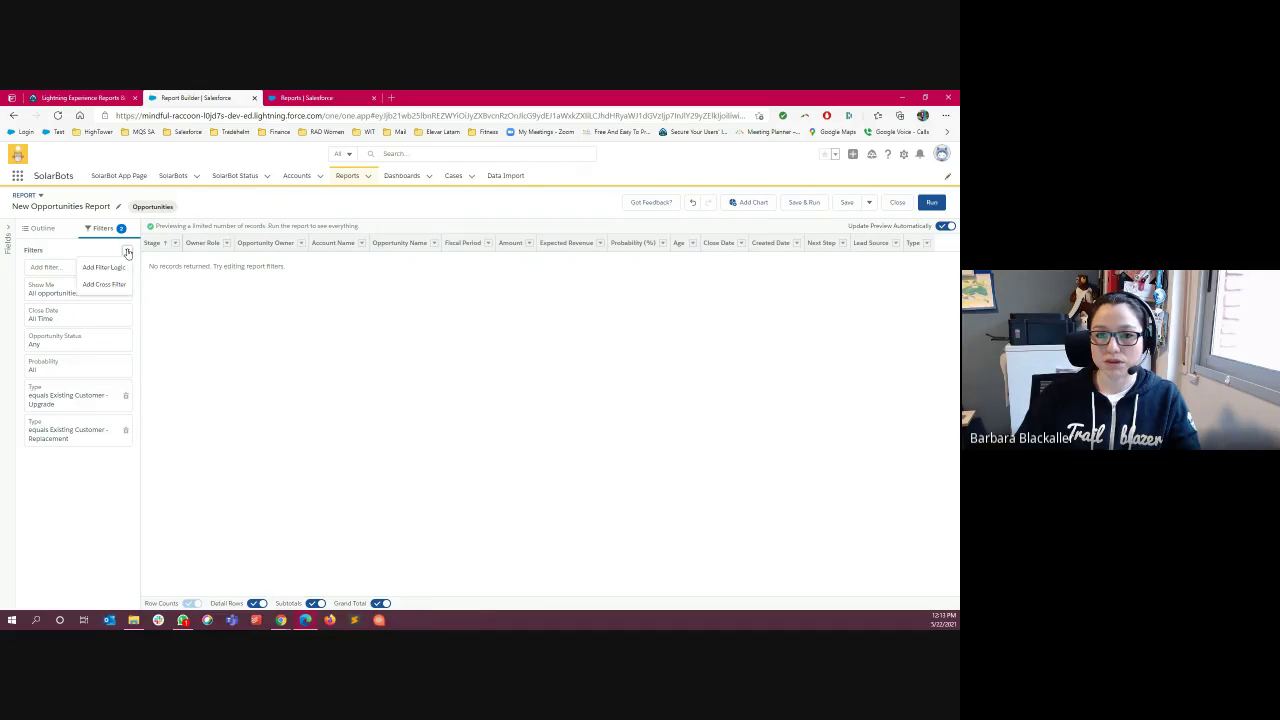
pyautogui.click(127, 251)
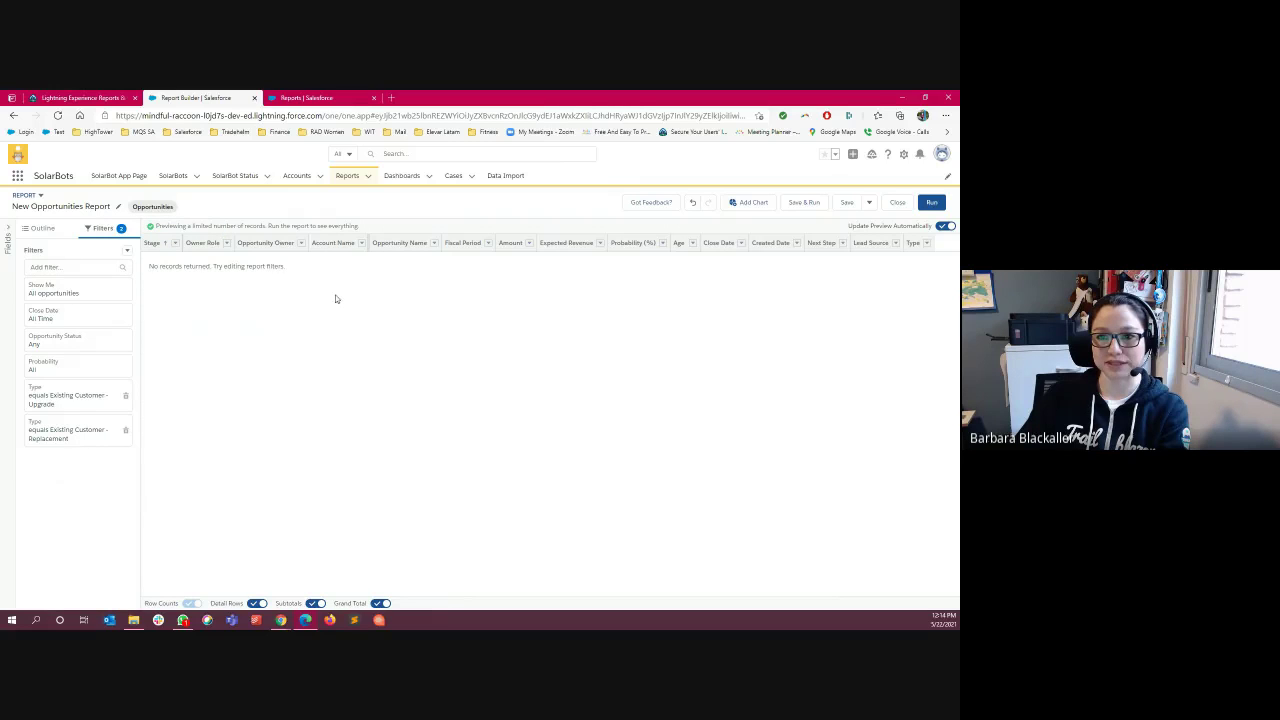
pyautogui.click(127, 250)
pyautogui.click(116, 267)
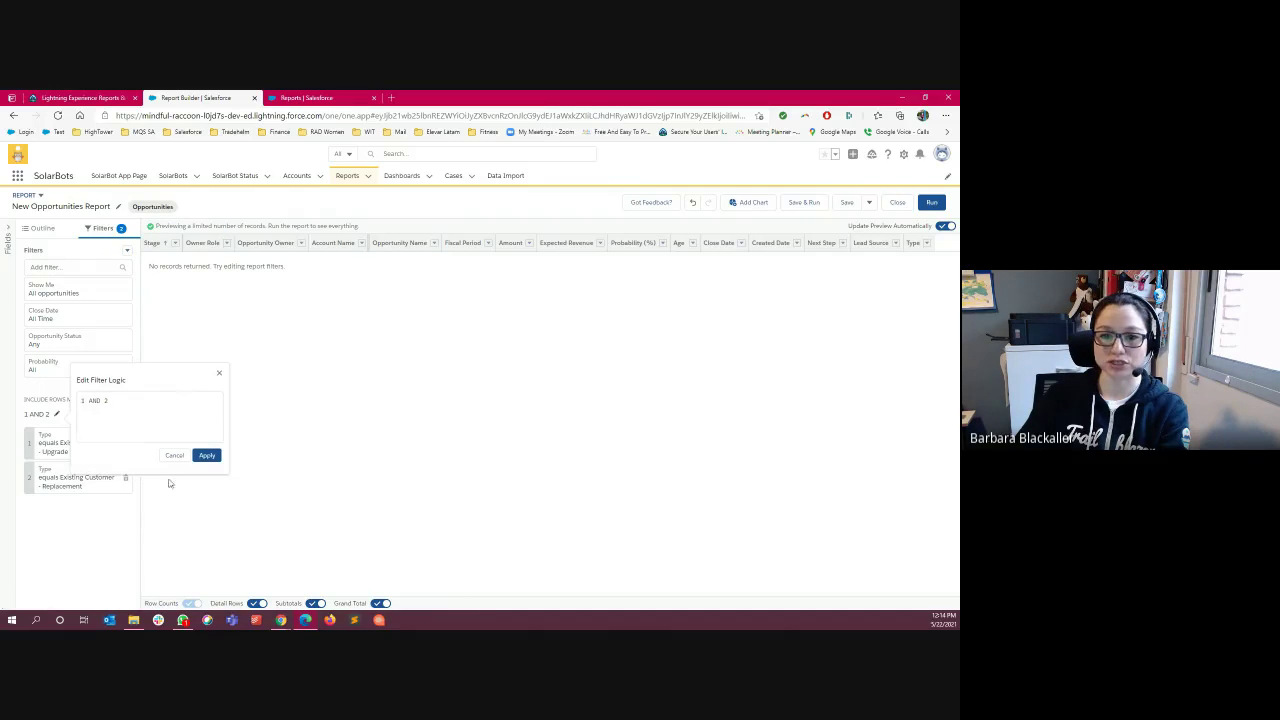
pyautogui.doubleClick(93, 400)
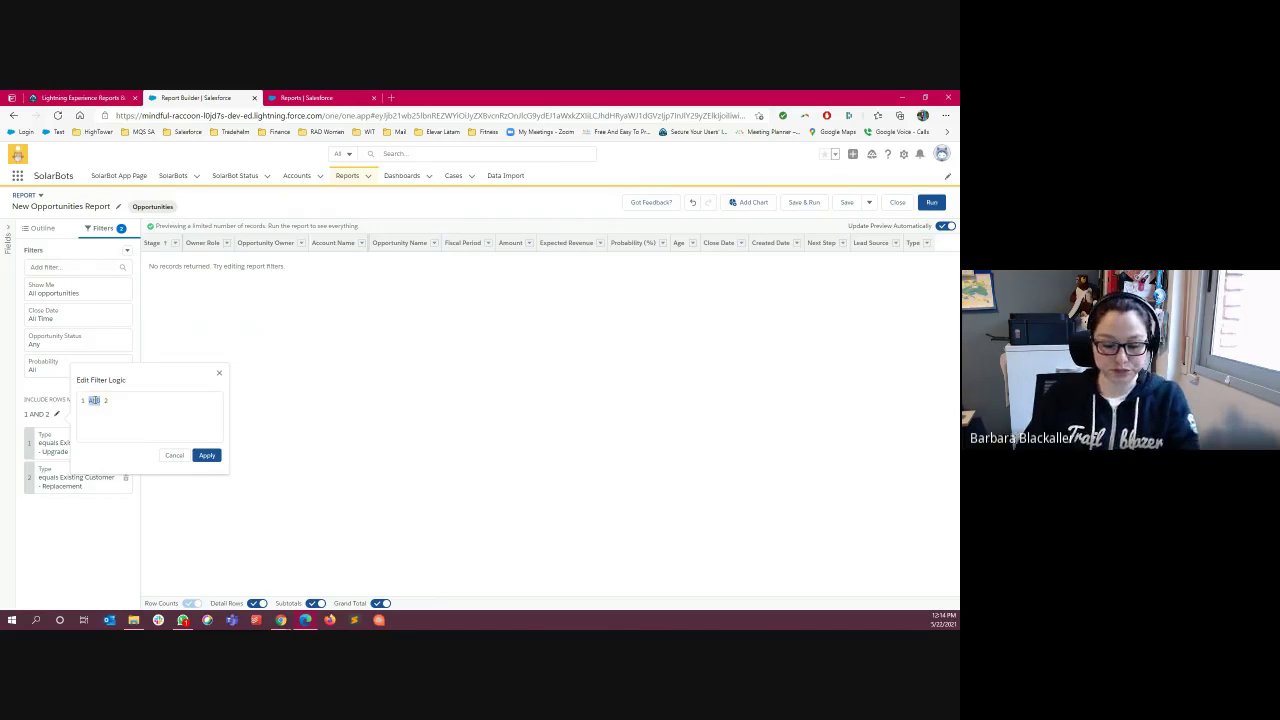
pyautogui.write('or')
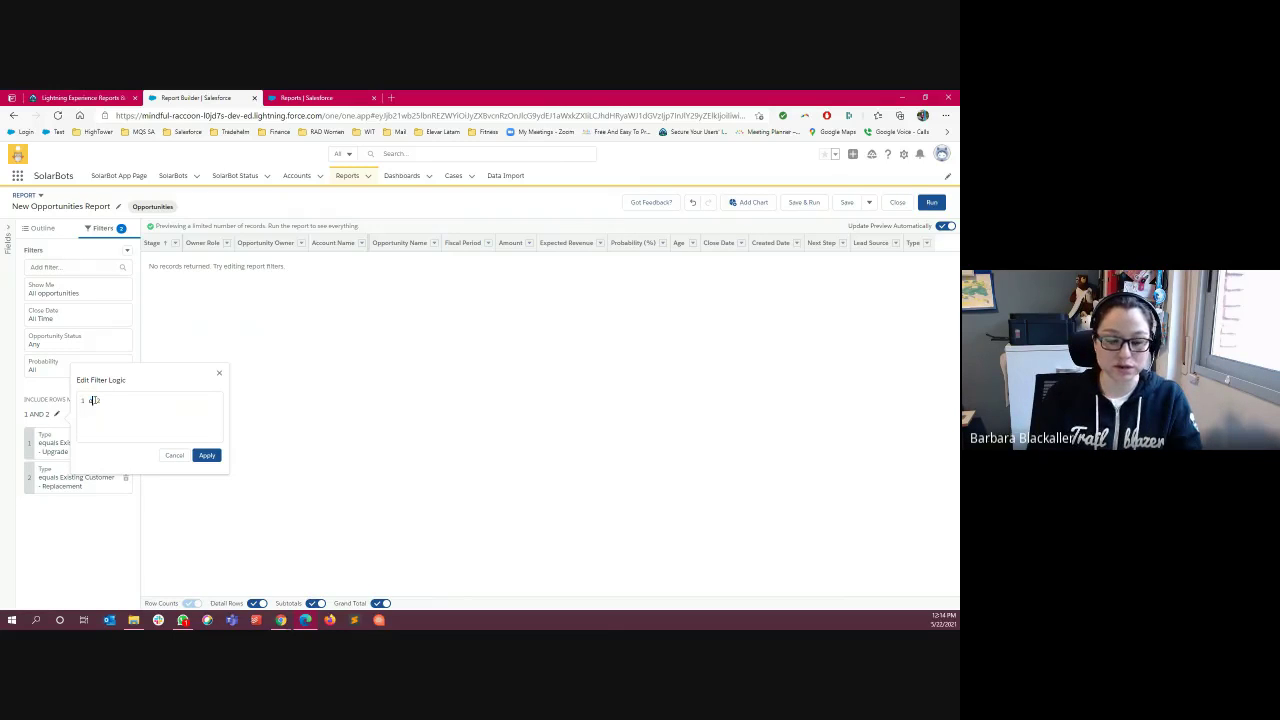
pyautogui.click(206, 455)
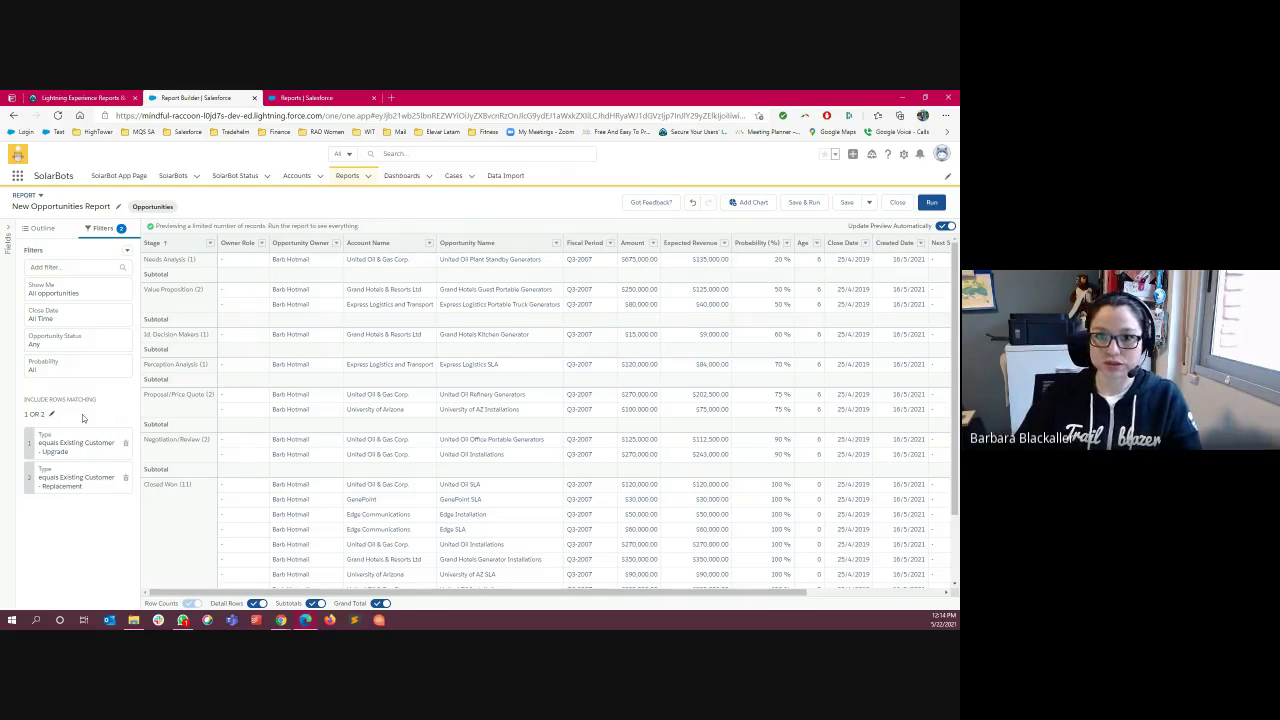
# - Return to the superbadge page and highlight "warranty expires in the next 45 days" in the Sales Report Modifications paragraph
pyautogui.click(83, 97)
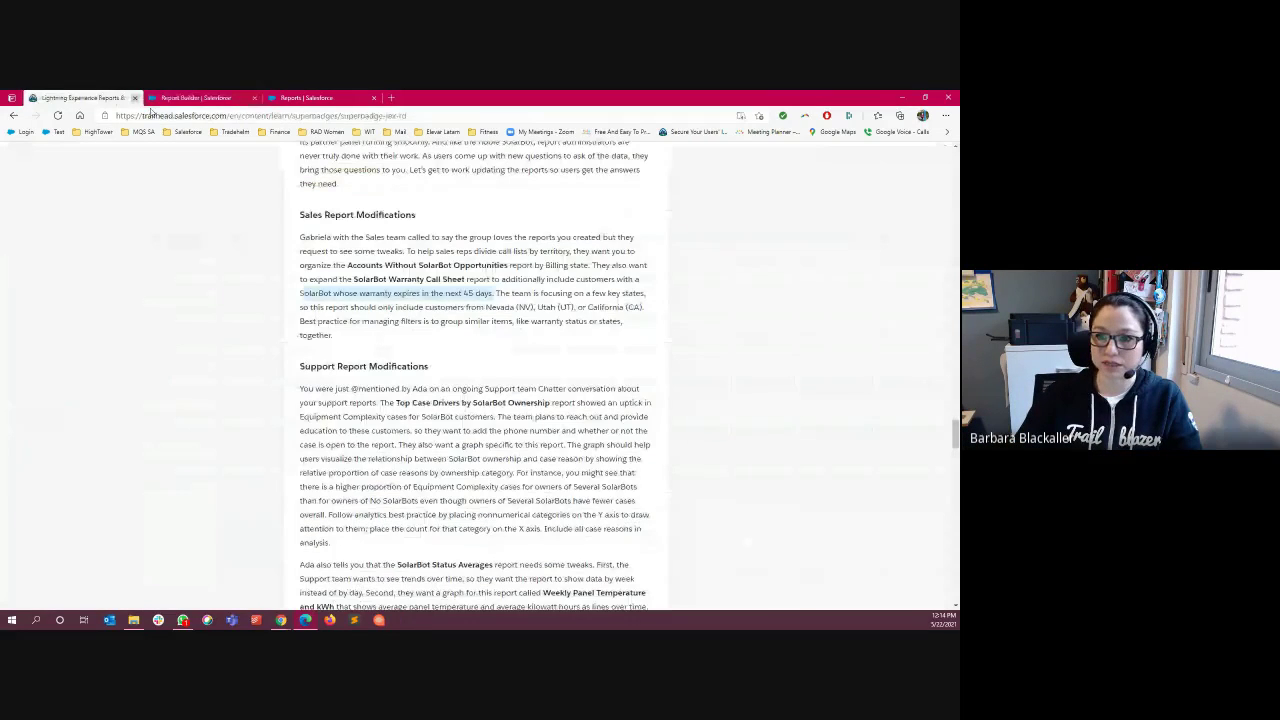
pyautogui.click(532, 320)
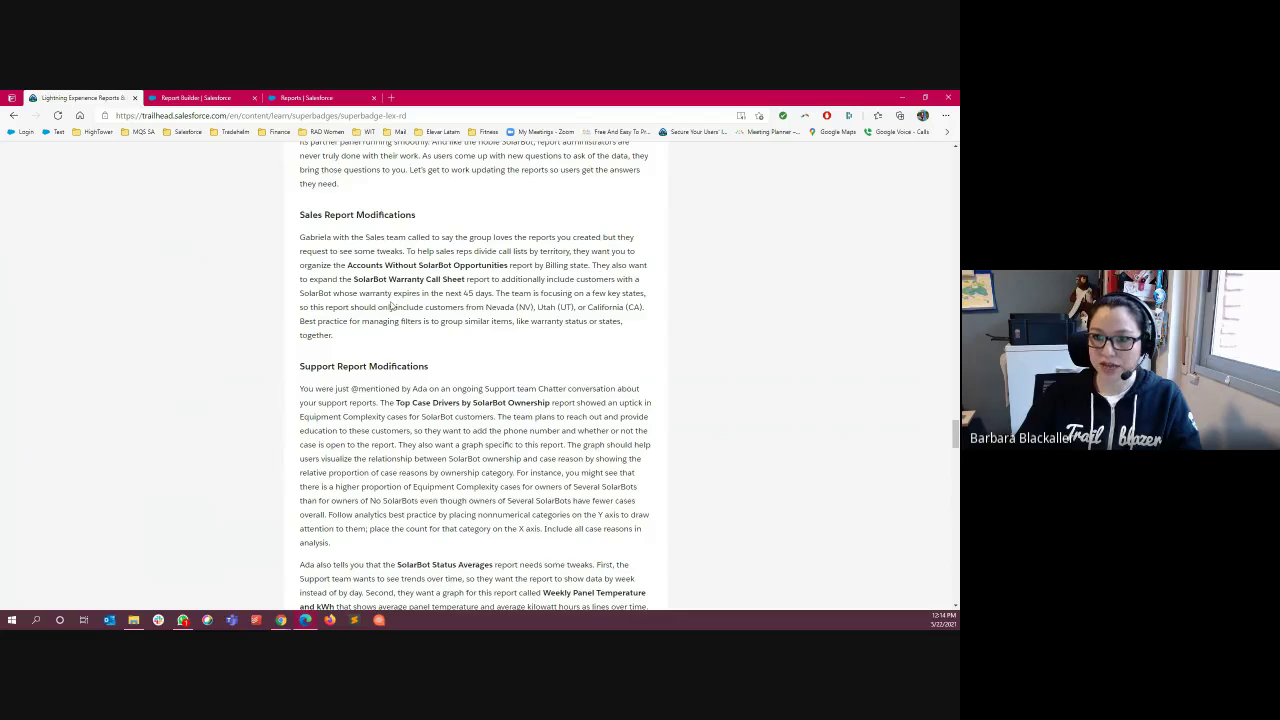
pyautogui.moveTo(361, 291); pyautogui.dragTo(493, 293)
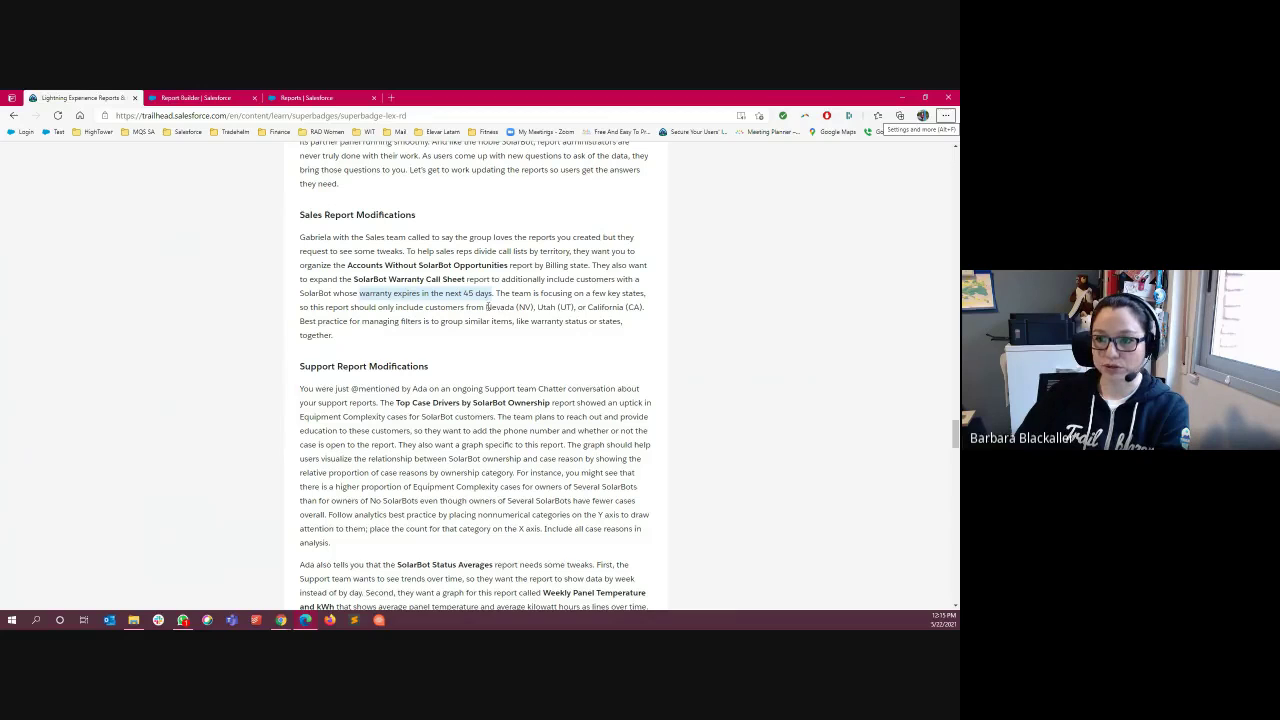
# - Highlight the states Nevada, Utah and California and the "Best practice for managing filters" wording in the Sales Report Modifications paragraph
pyautogui.moveTo(487, 307); pyautogui.dragTo(645, 308)
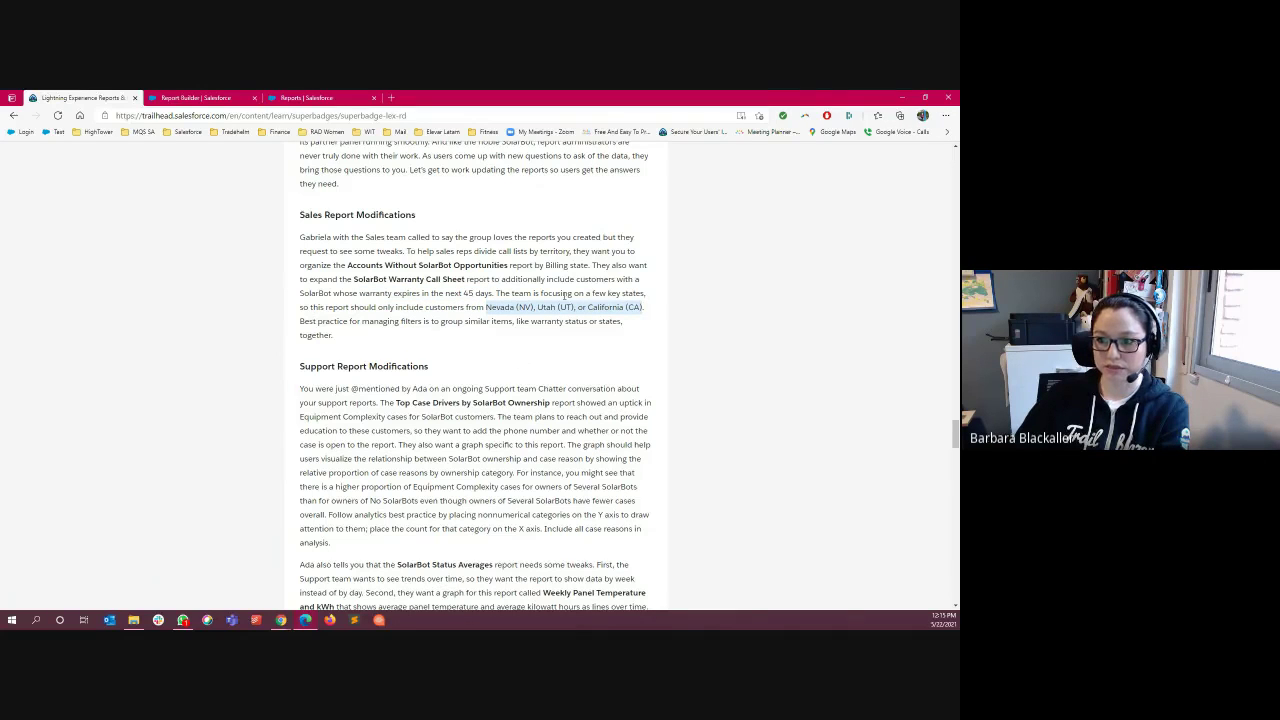
pyautogui.click(320, 334)
pyautogui.moveTo(301, 322); pyautogui.dragTo(428, 322)
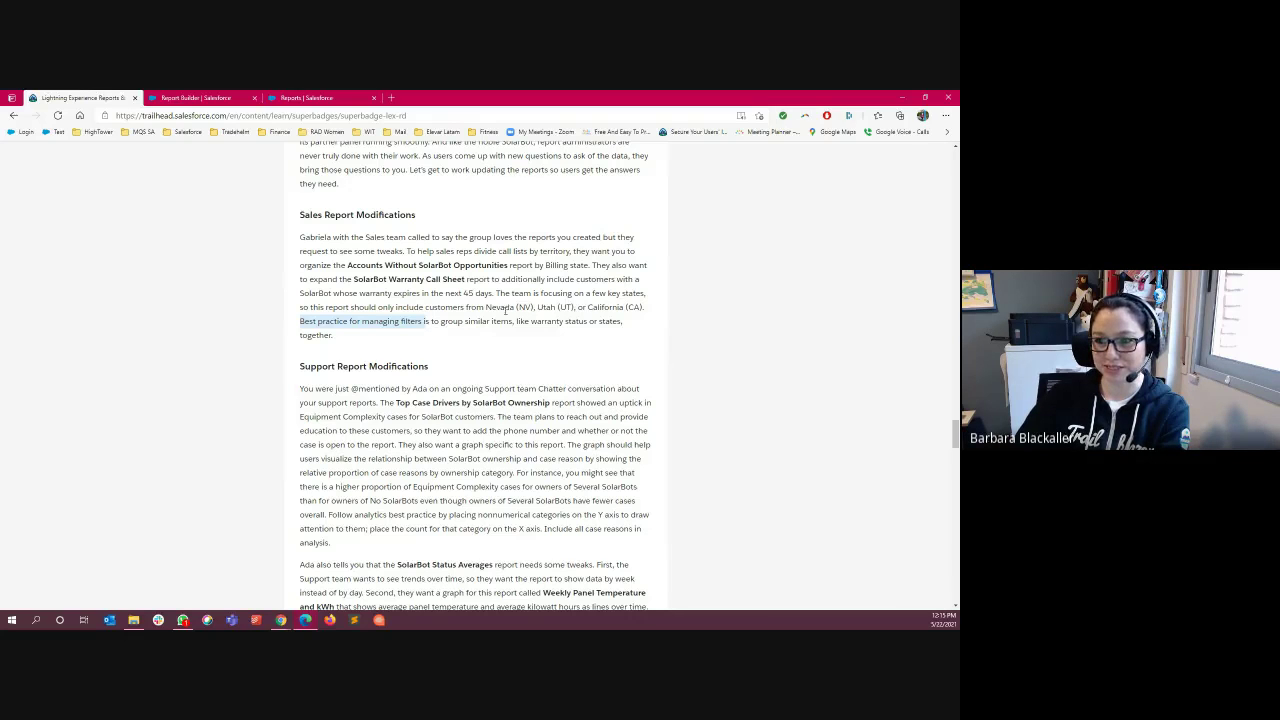
pyautogui.click(438, 354)
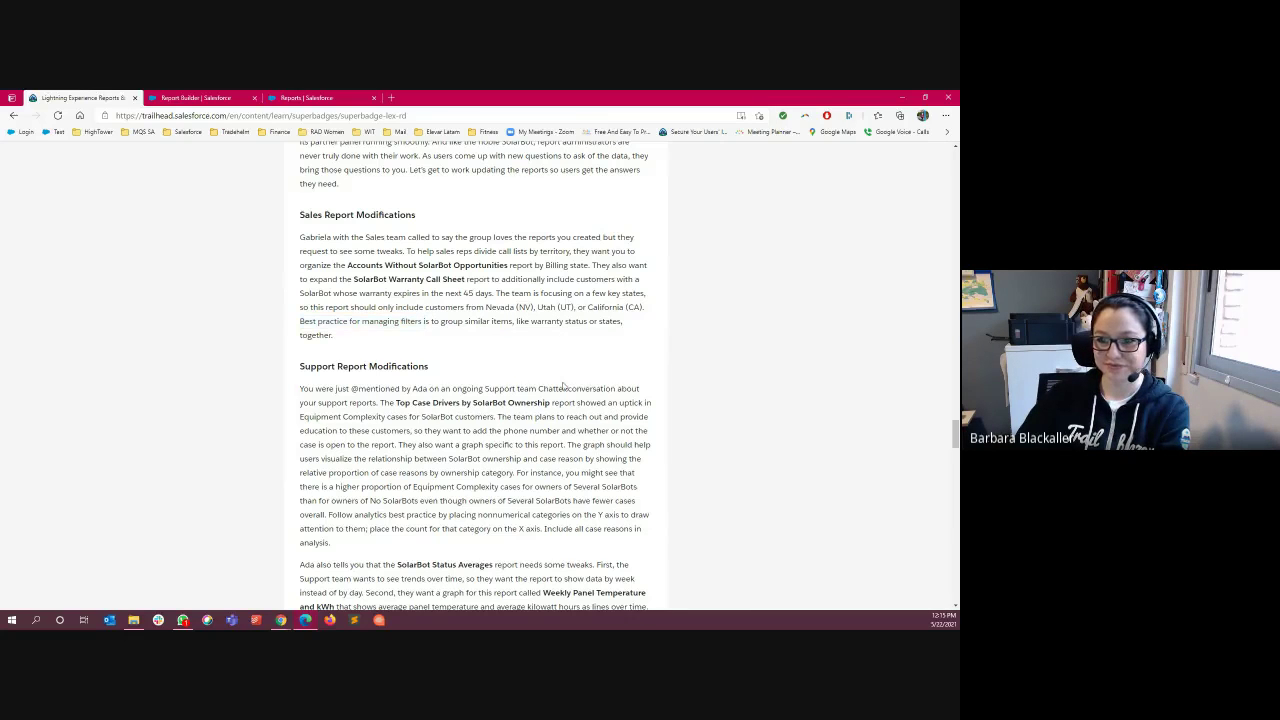
# - Highlight "relationship between SolarBot" and "relative proportion of" in the Support Report Modifications text about the Top Case Drivers graph
pyautogui.scroll(-1, 564, 386)
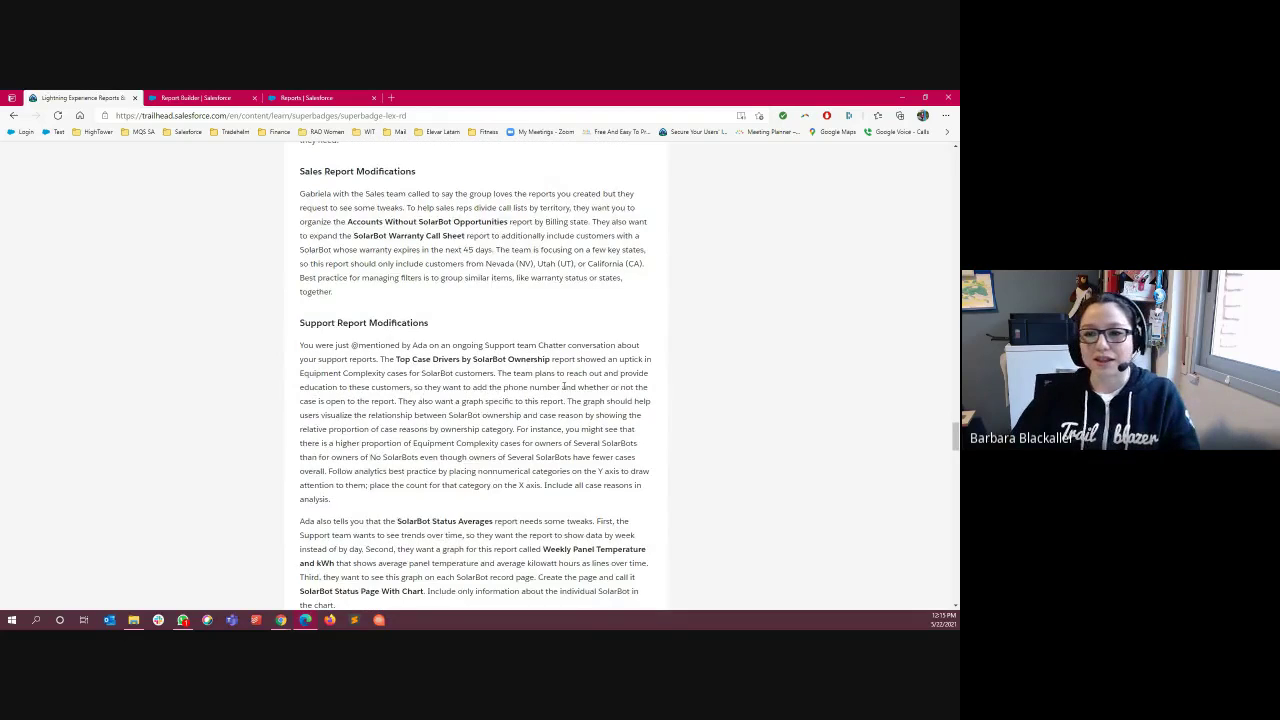
pyautogui.scroll(-2, 564, 386)
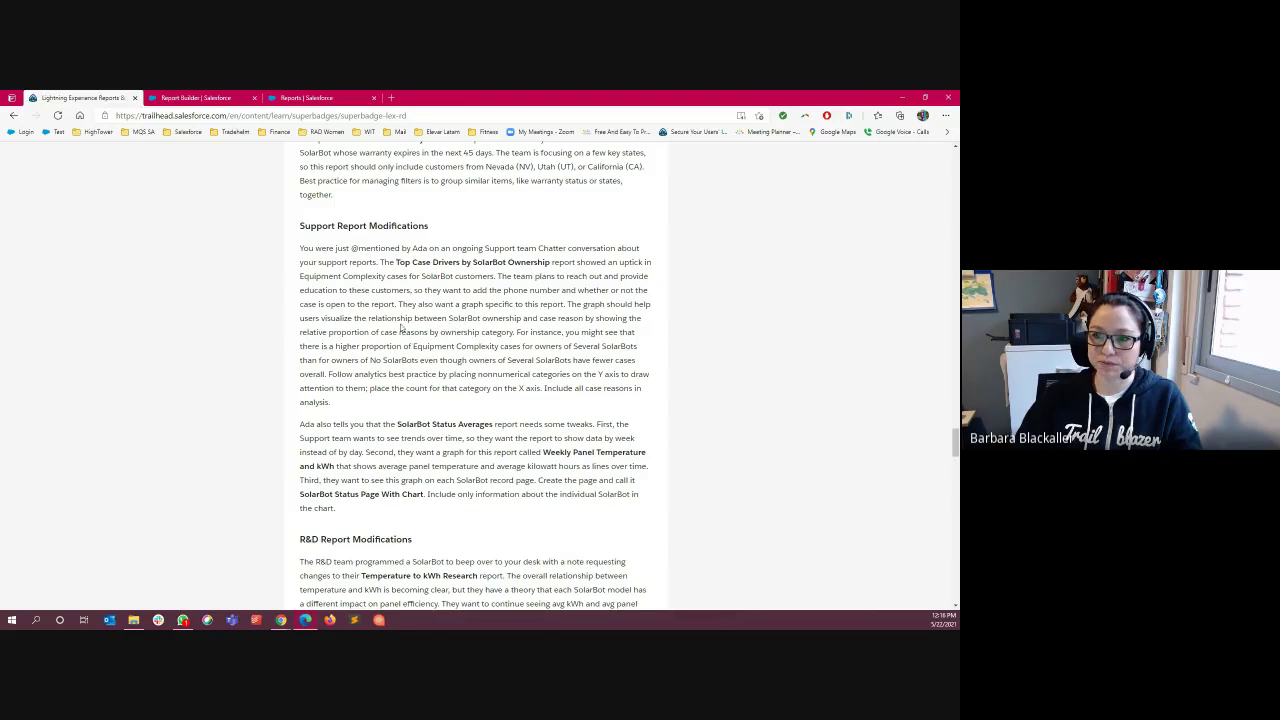
pyautogui.moveTo(370, 318); pyautogui.dragTo(482, 320)
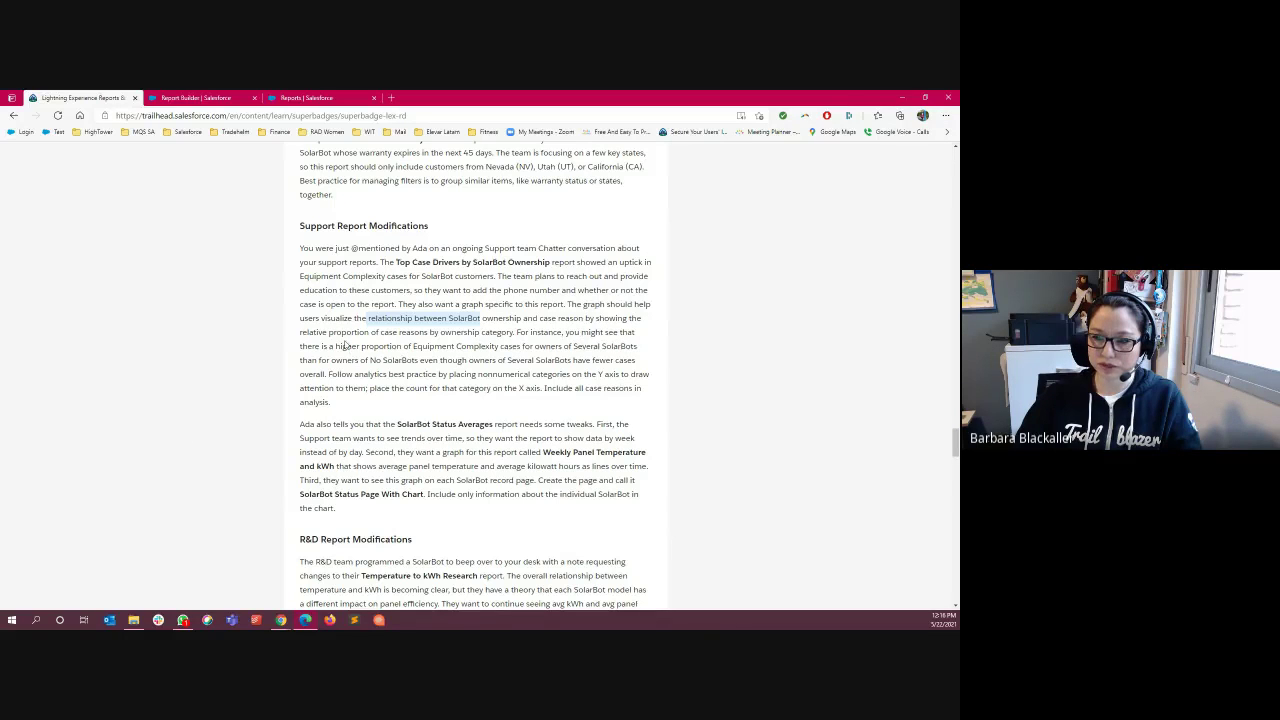
pyautogui.moveTo(301, 332); pyautogui.dragTo(377, 332)
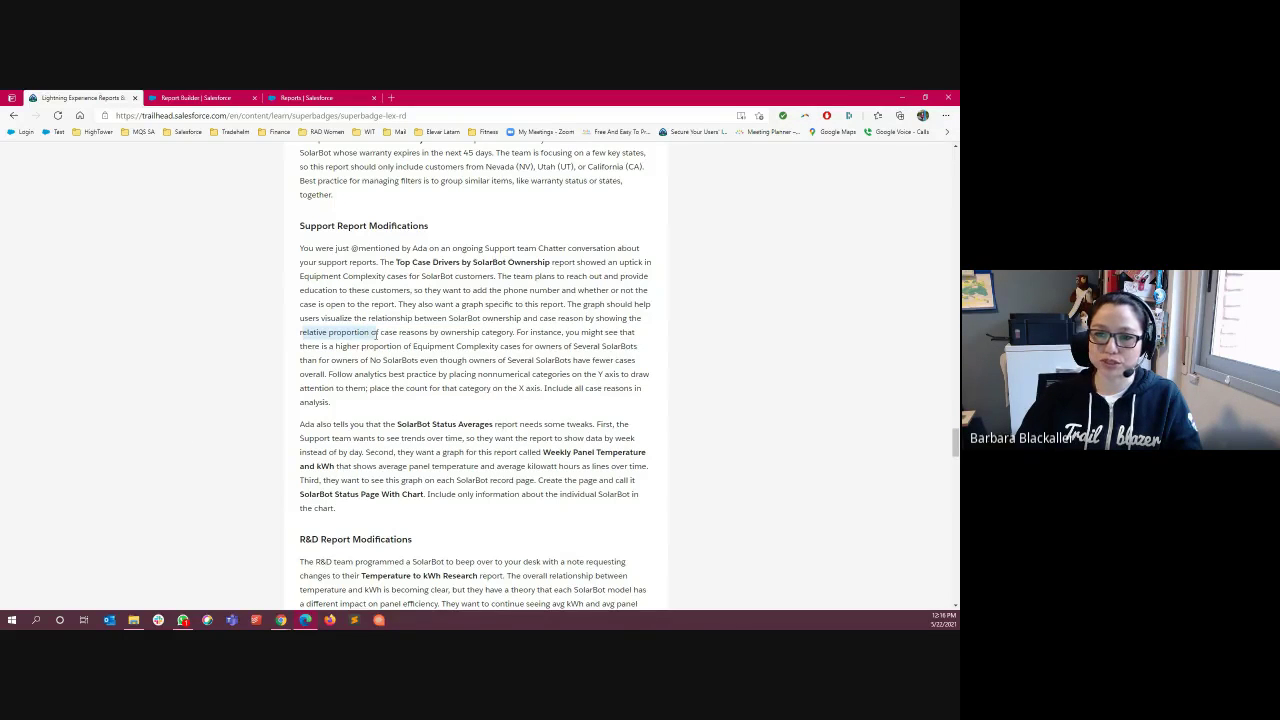
pyautogui.click(370, 334)
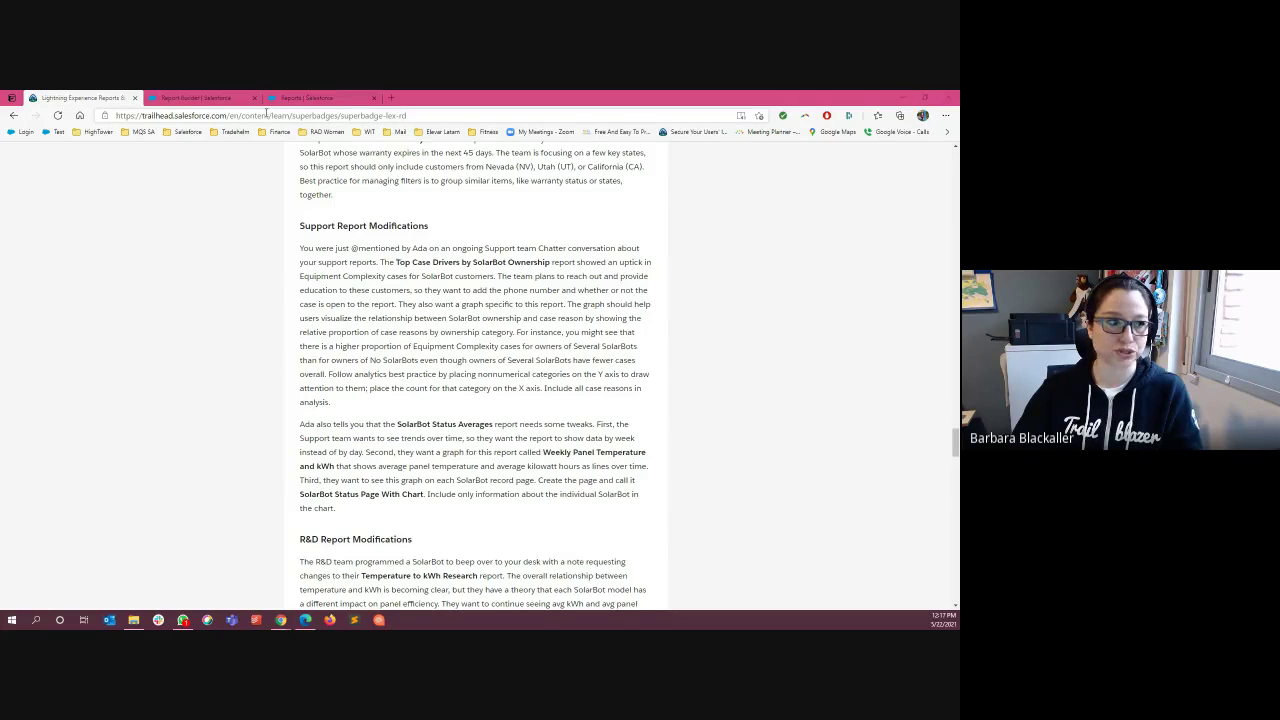
# - Check the chart type tip on the "Update existing reports" slide and return to the superbadge page
pyautogui.hotkey('alt', 'Tab')
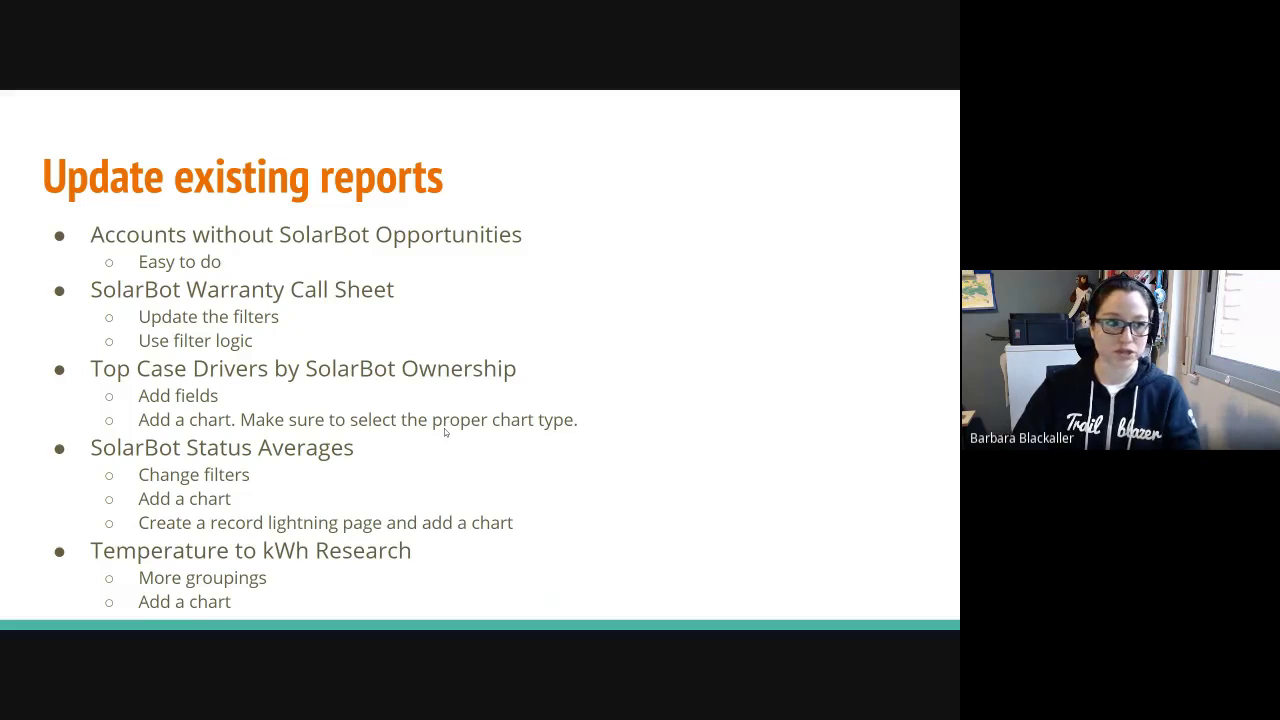
pyautogui.hotkey('alt', 'Tab')
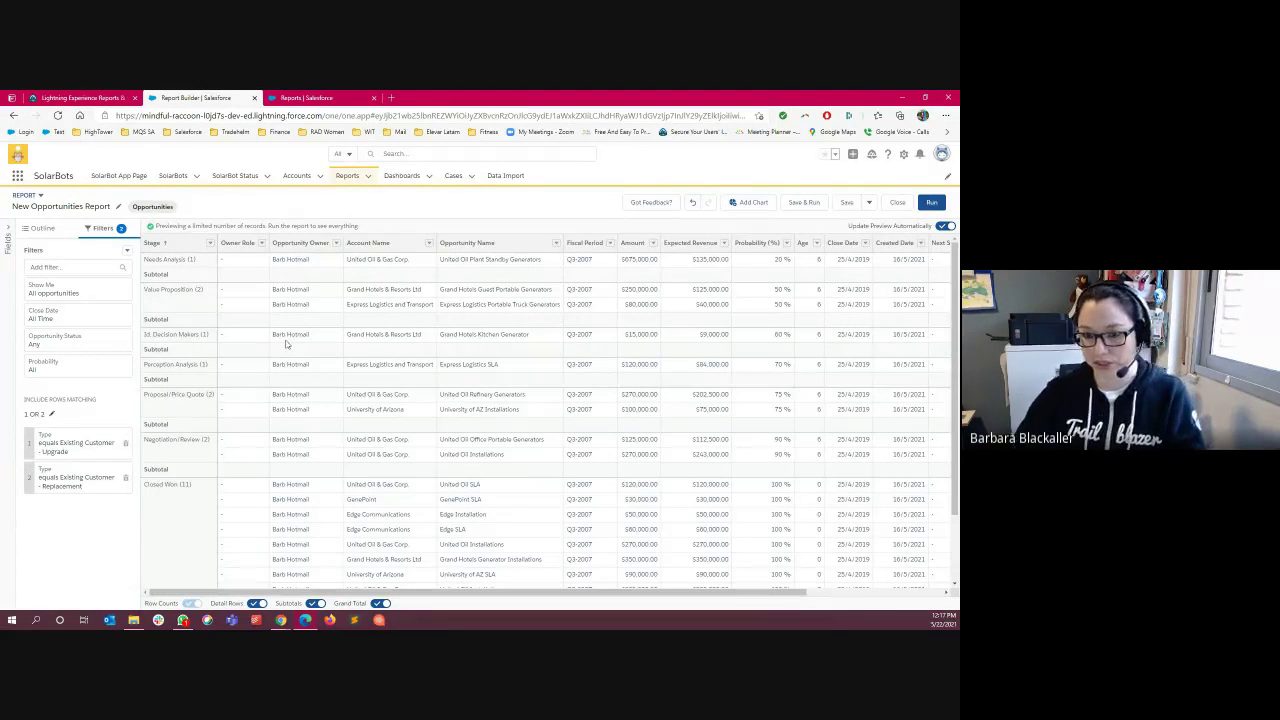
pyautogui.click(120, 97)
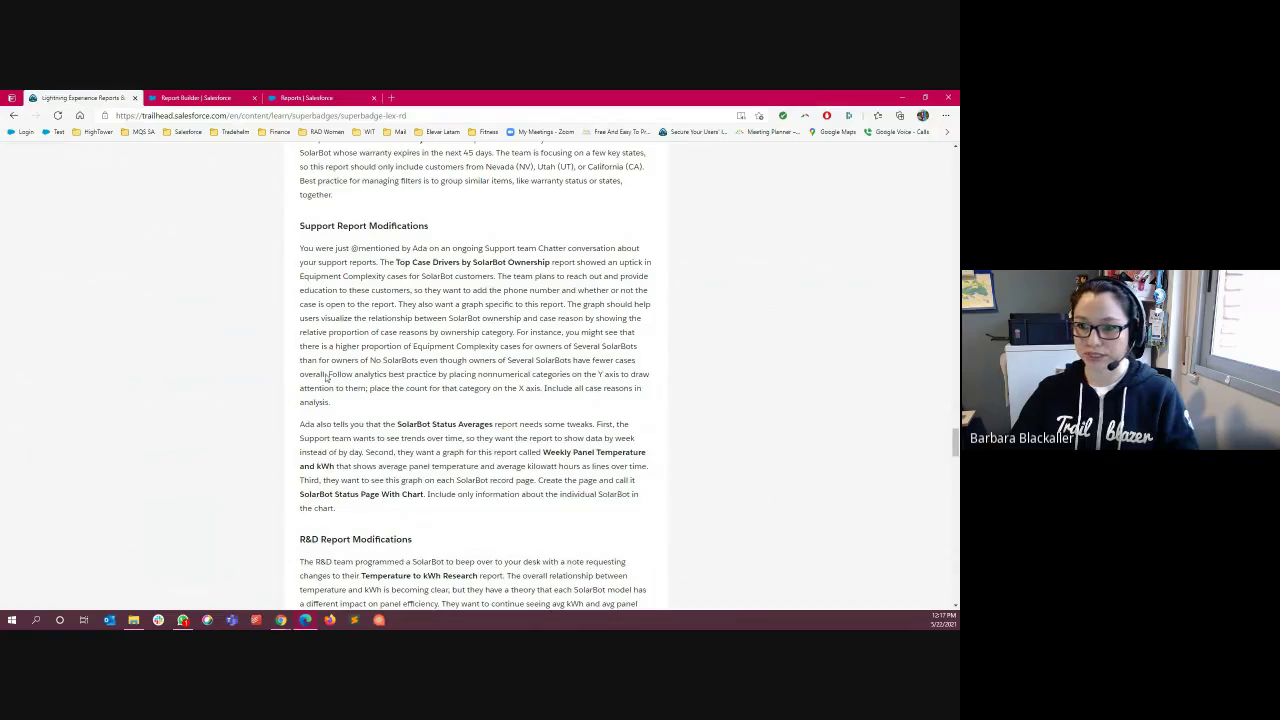
# - Highlight the wording on nonnumerical categories on the Y axis and the support team's trends over time in Support Report Modifications
pyautogui.scroll(-1, 562, 404)
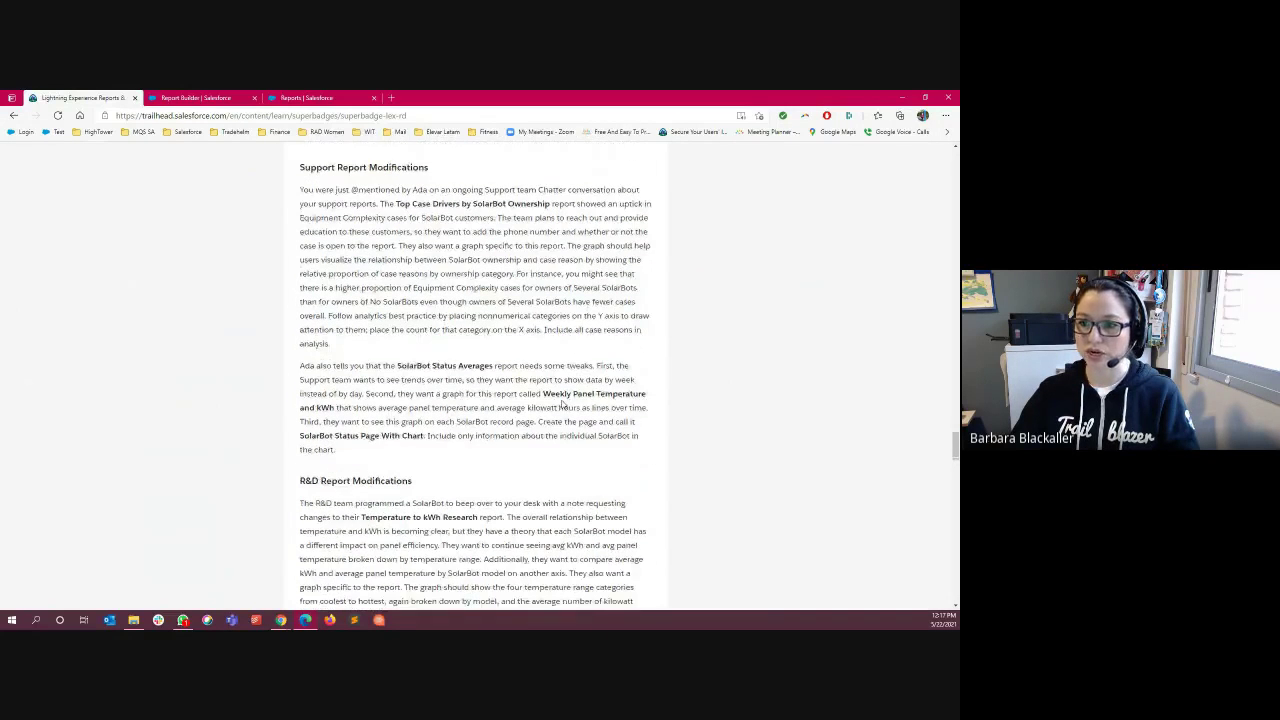
pyautogui.scroll(-1, 568, 318)
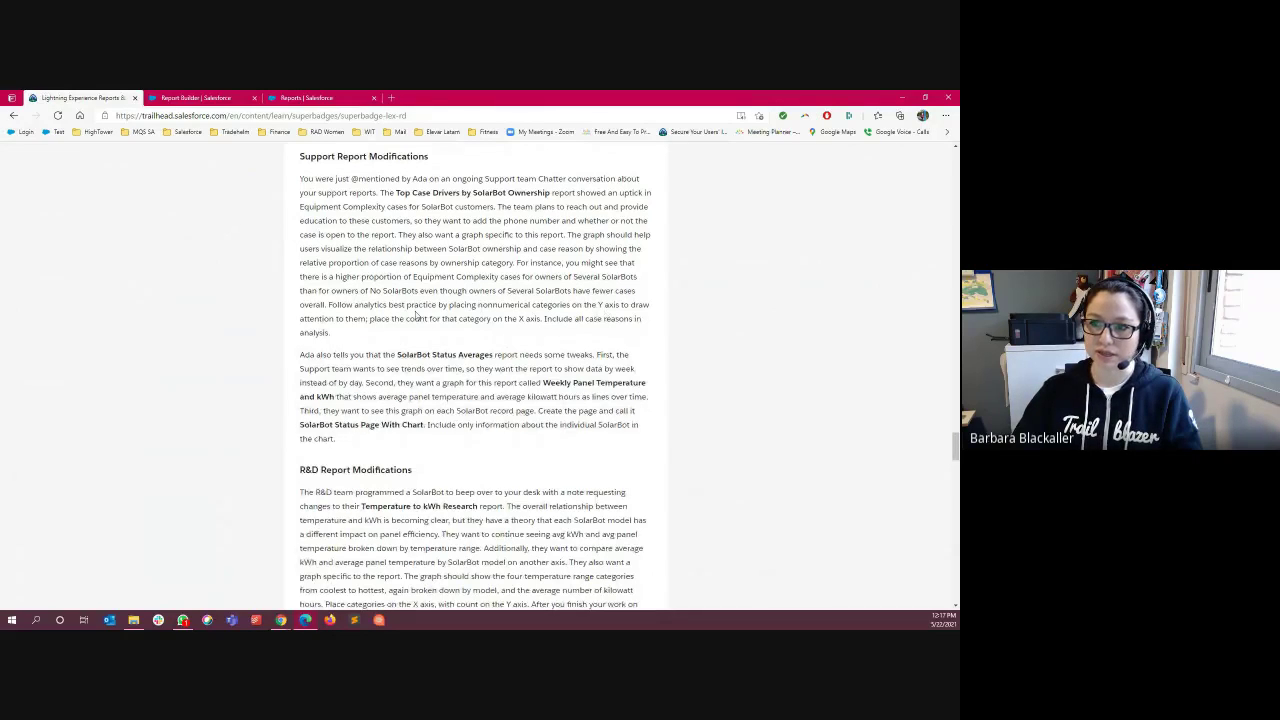
pyautogui.moveTo(449, 305); pyautogui.dragTo(607, 305)
pyautogui.click(397, 341)
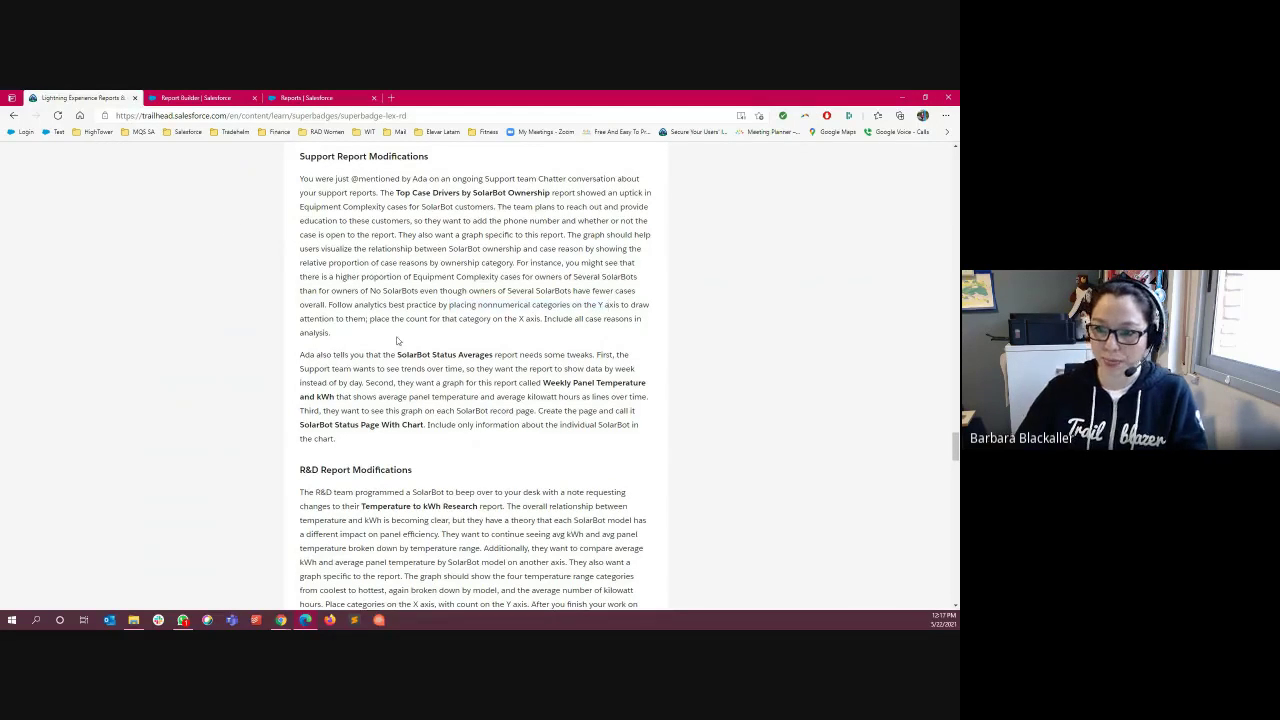
pyautogui.scroll(-1, 396, 318)
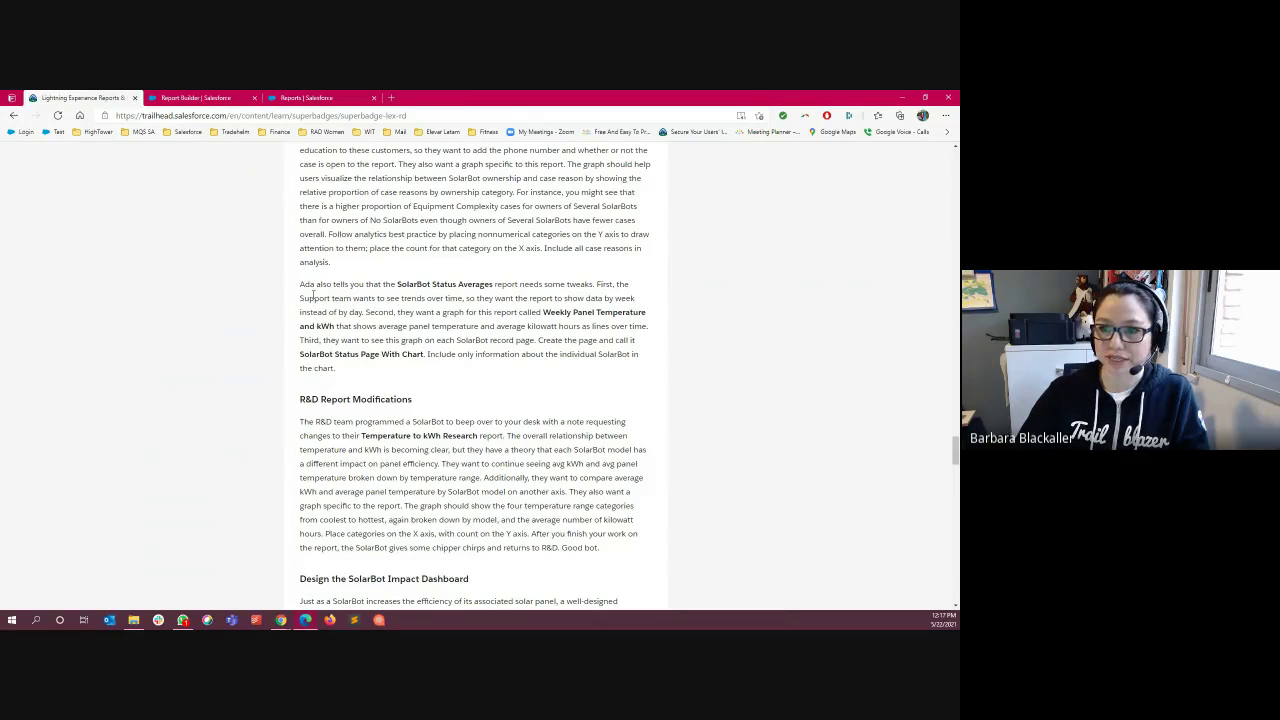
pyautogui.moveTo(313, 295); pyautogui.dragTo(463, 298)
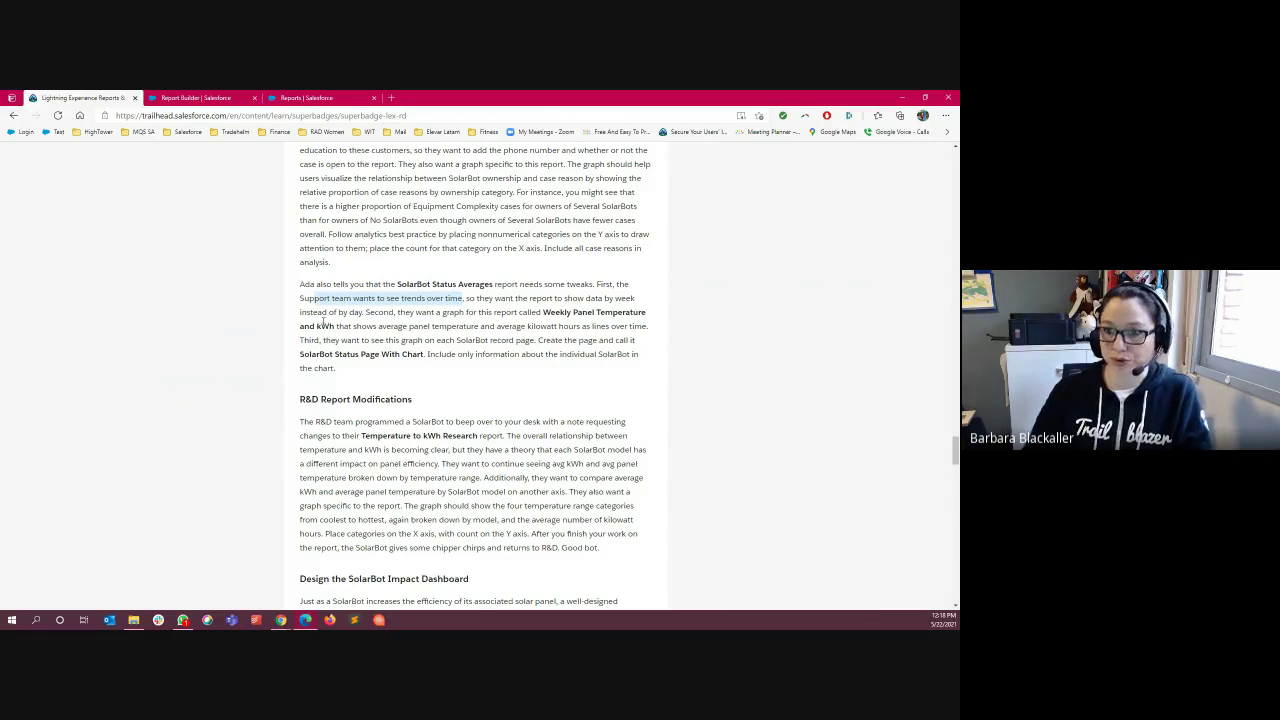
pyautogui.click(195, 97)
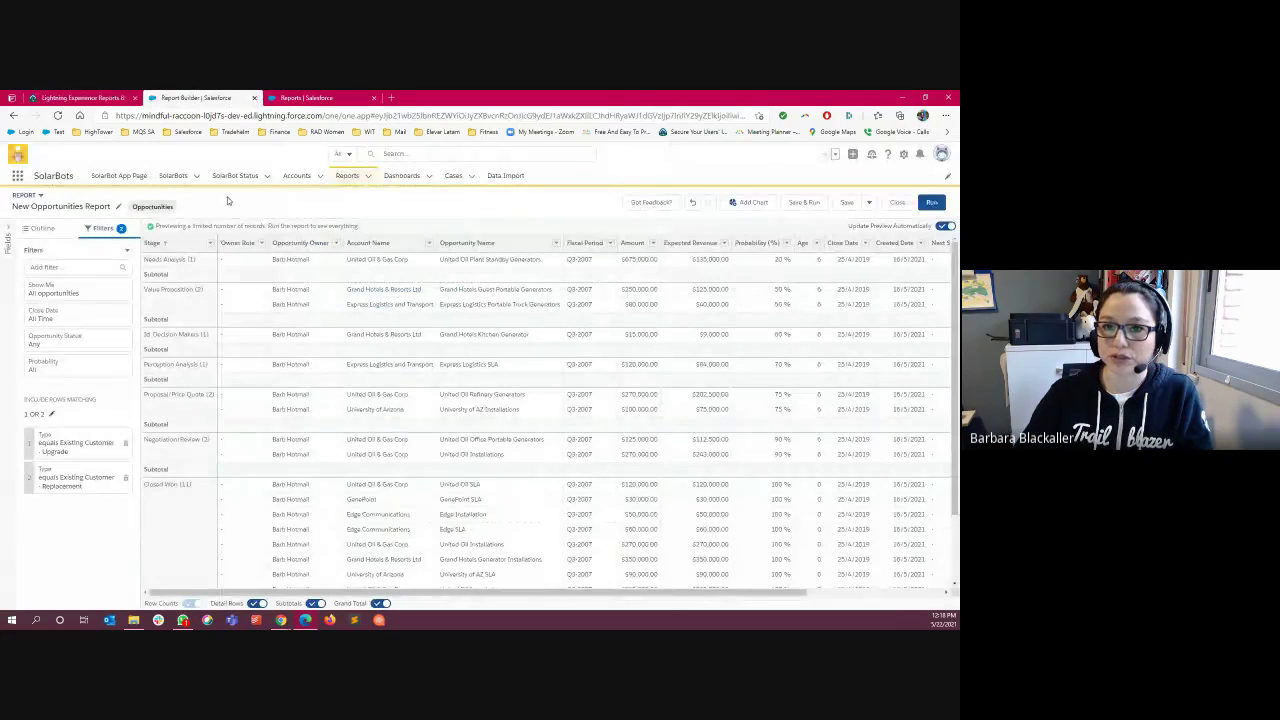
pyautogui.click(210, 245)
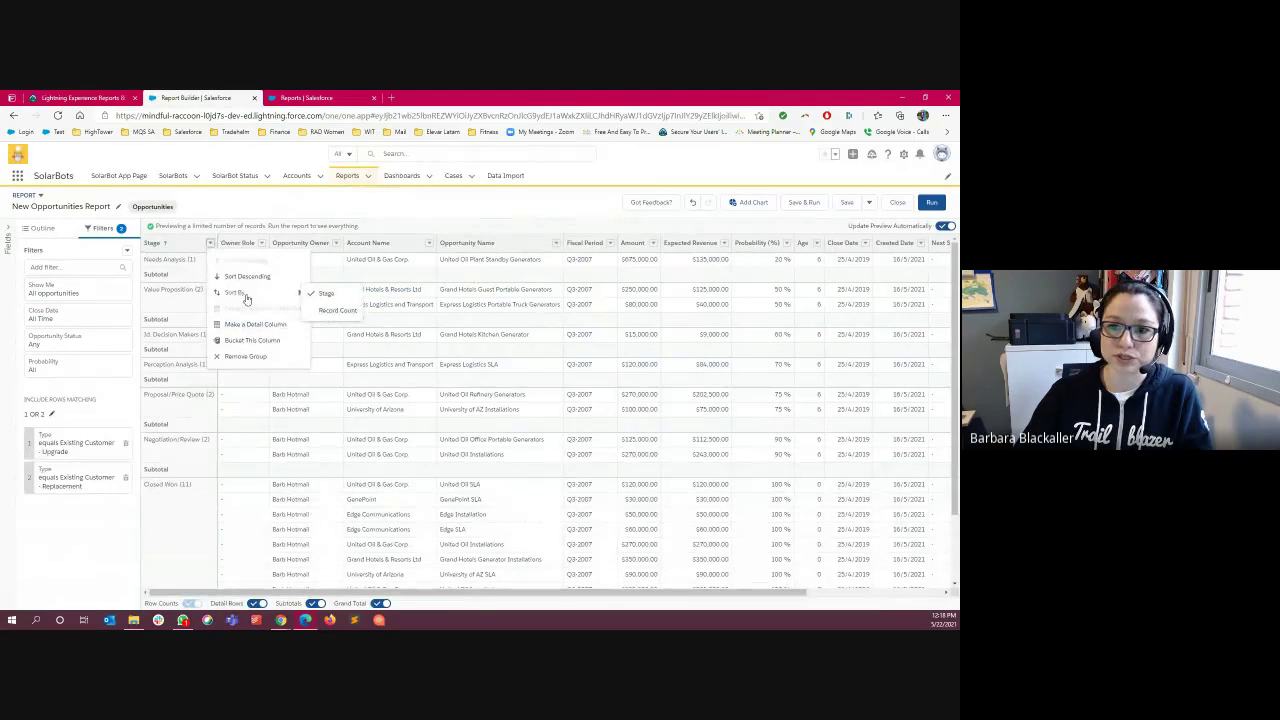
pyautogui.click(71, 268)
pyautogui.write('date')
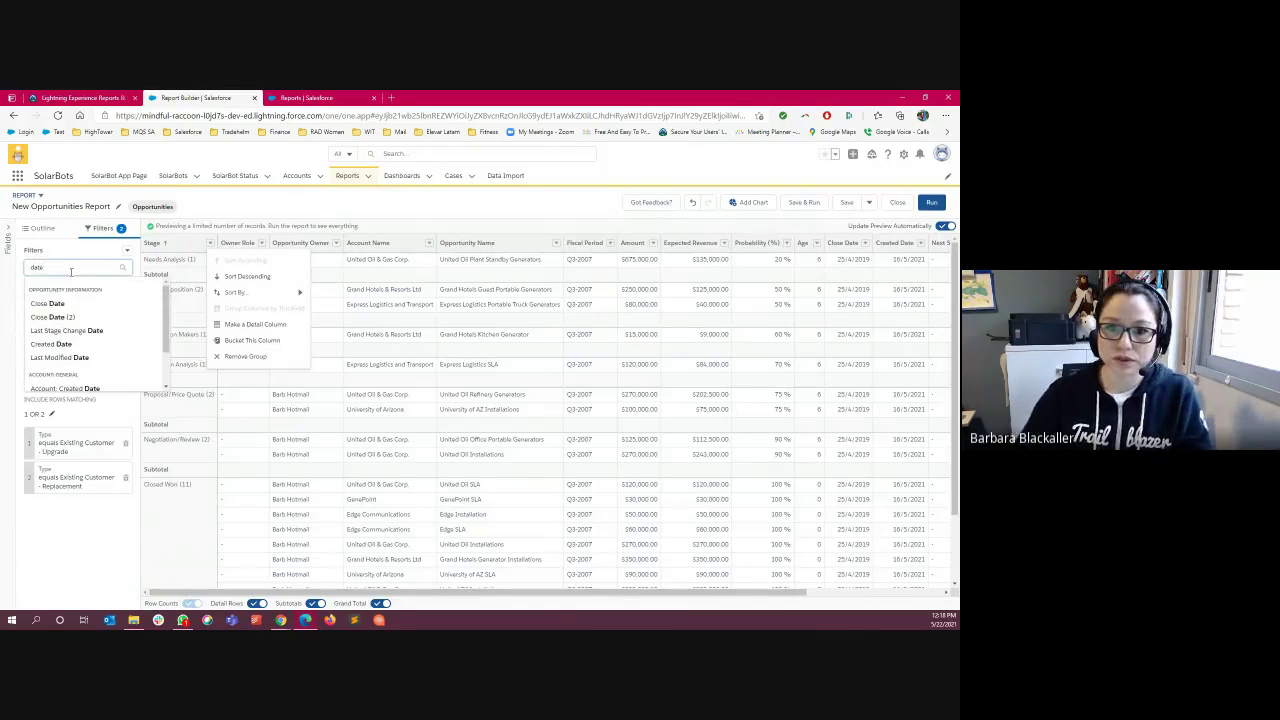
pyautogui.click(46, 304)
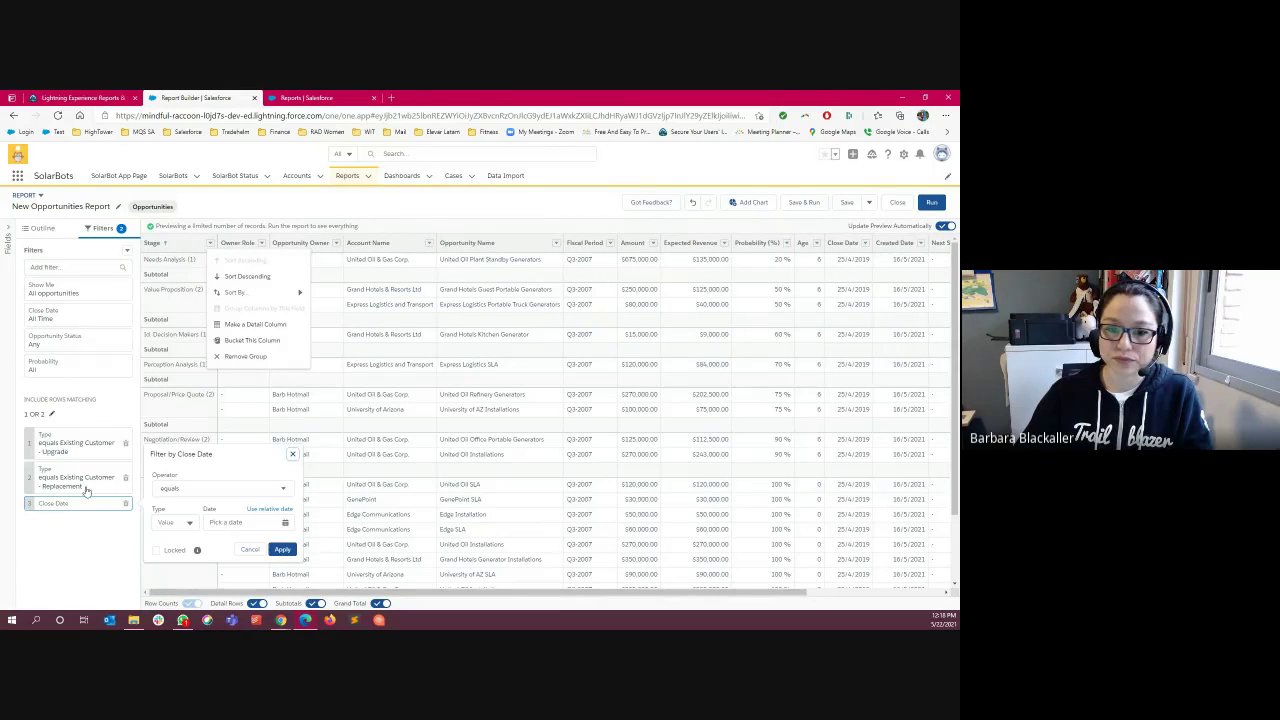
pyautogui.click(292, 454)
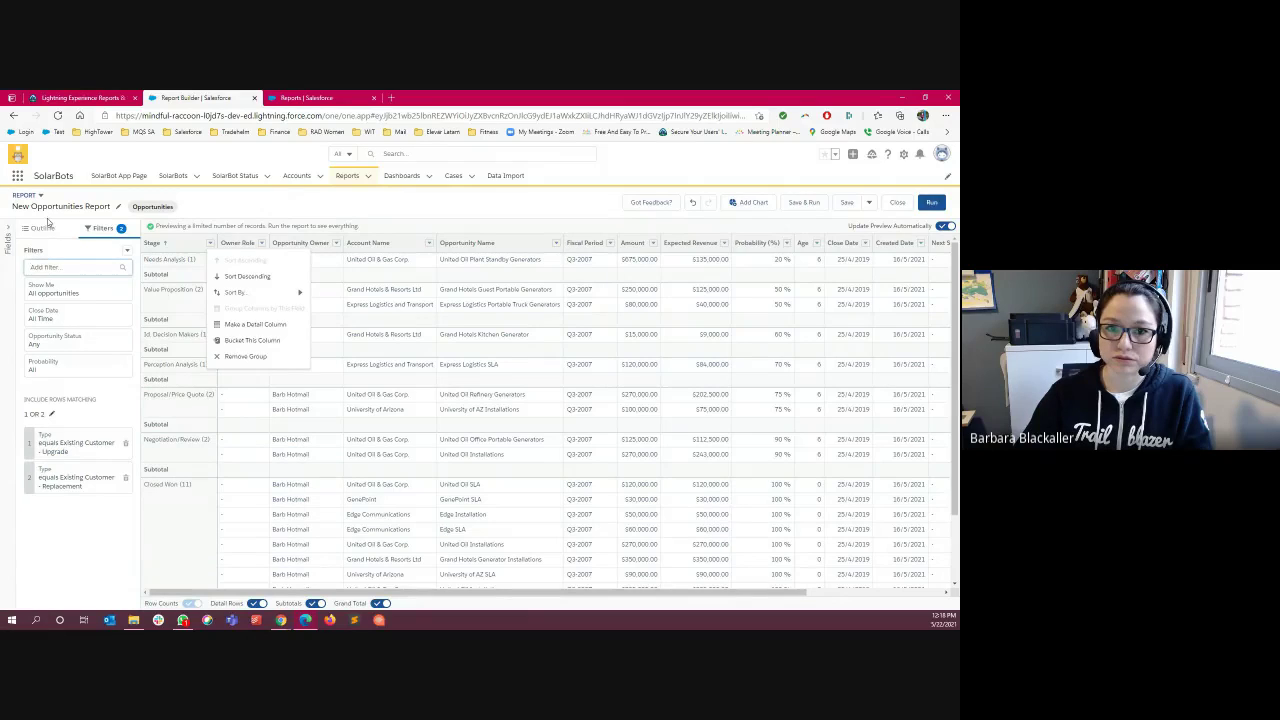
# - Group the opportunities report rows by Close Date and show the Group Date By options for that grouping
pyautogui.click(60, 229)
pyautogui.click(43, 281)
pyautogui.write('date')
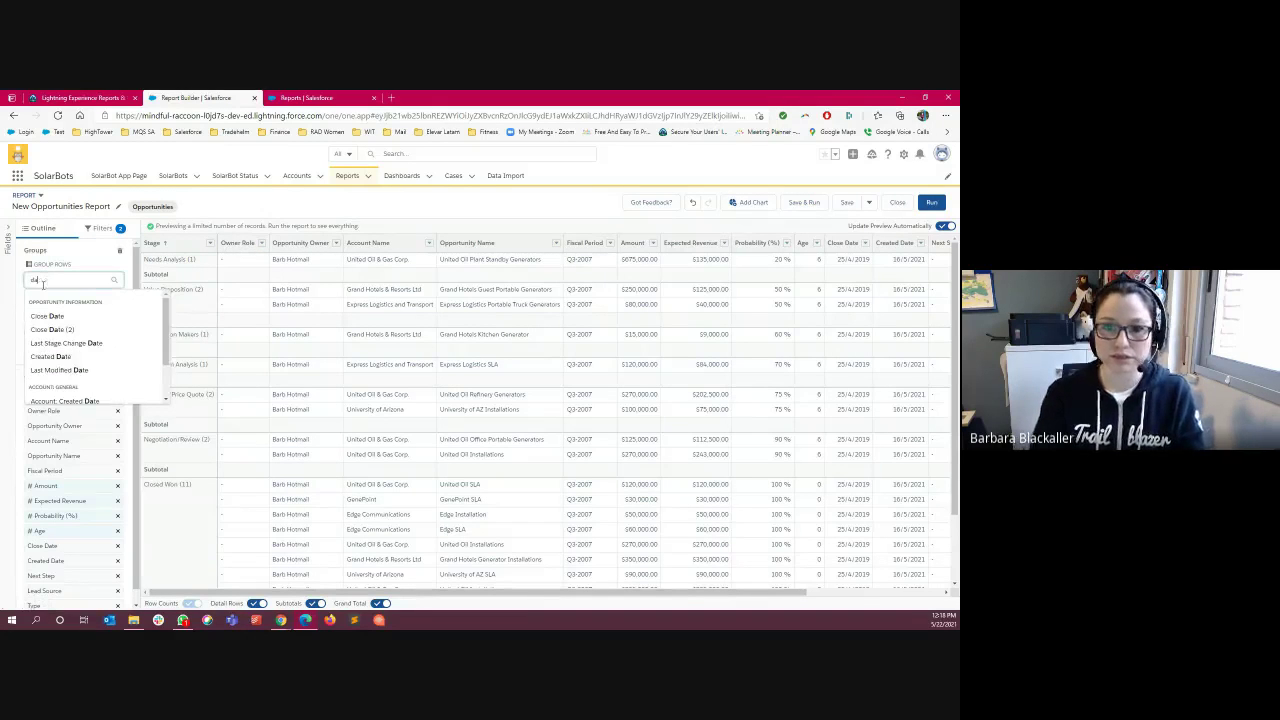
pyautogui.click(47, 316)
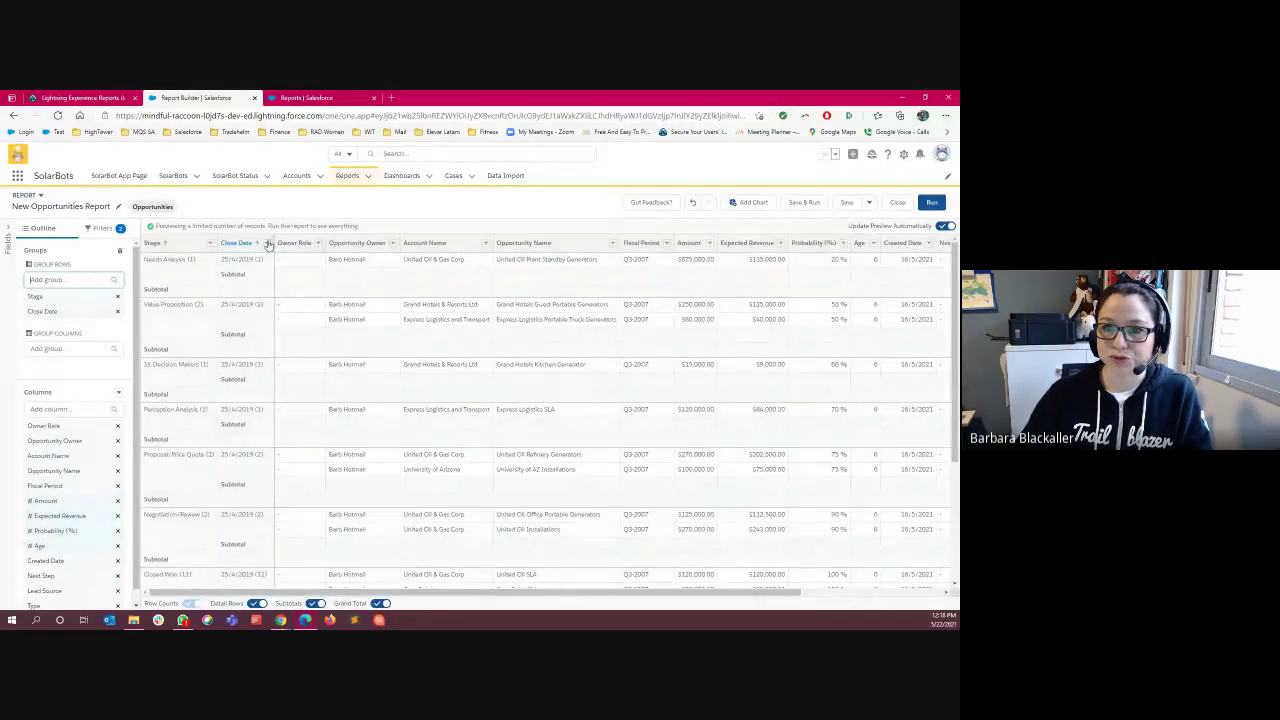
pyautogui.click(266, 243)
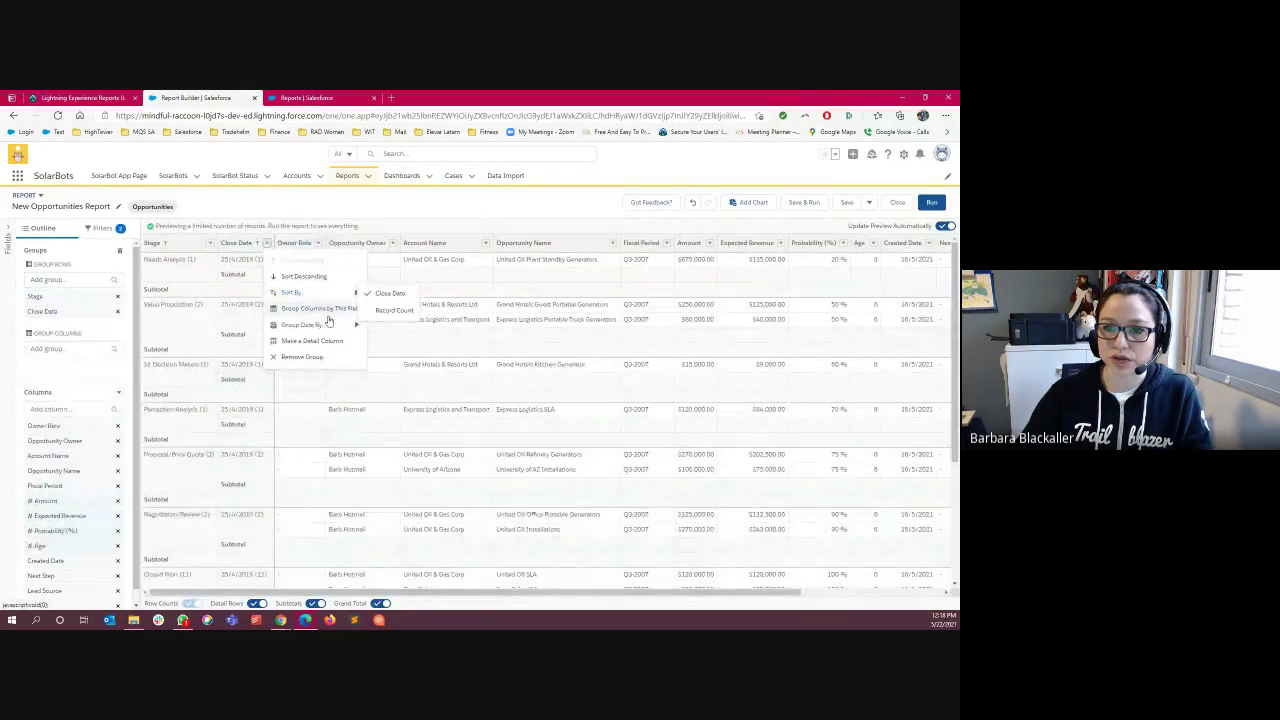
pyautogui.moveTo(313, 322)
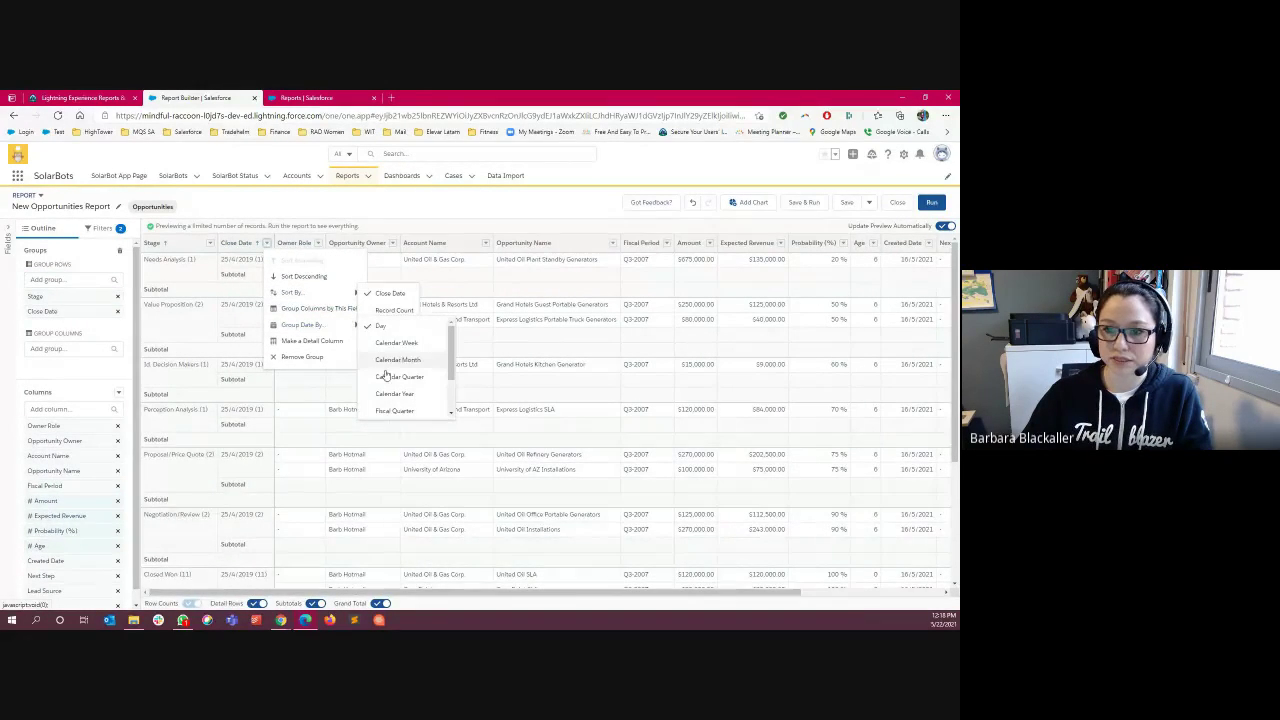
# - Compare the SolarBot Status Averages requirement with the "Update existing reports" slide and highlight "SolarBot record page" on the superbadge page
pyautogui.hotkey('ctrl', 'shift', 'Tab')
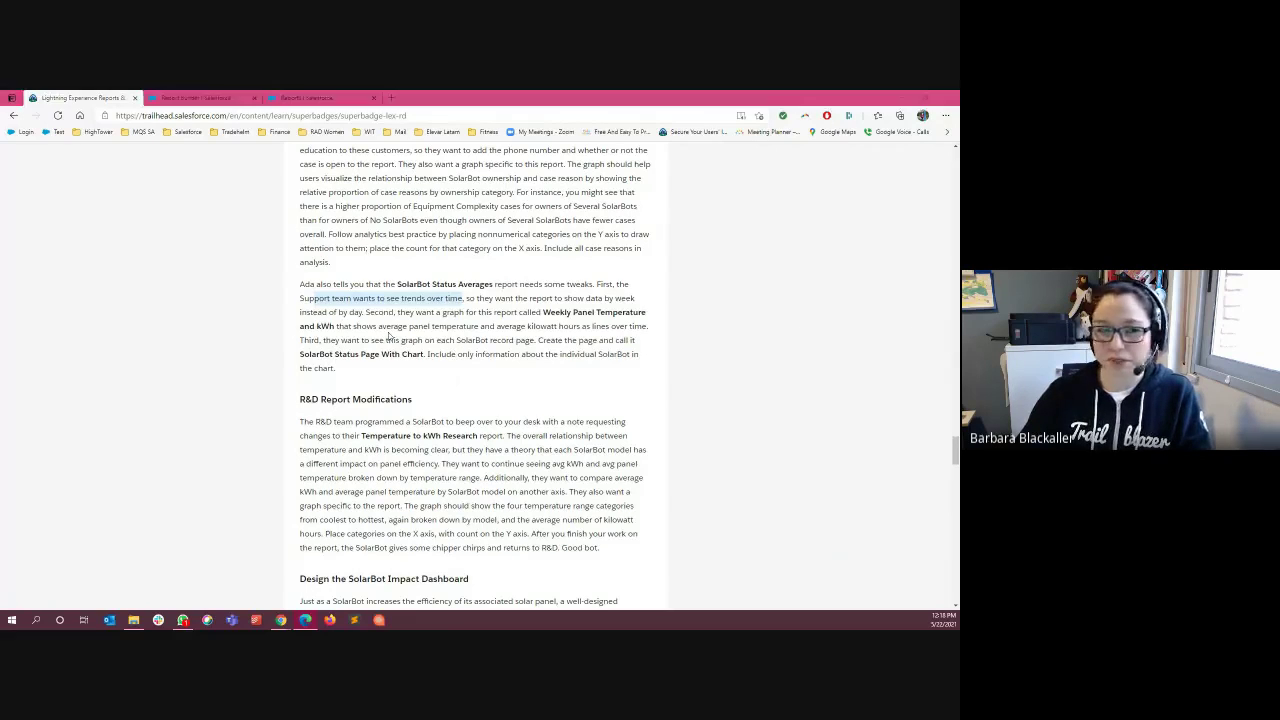
pyautogui.hotkey('alt', 'Tab')
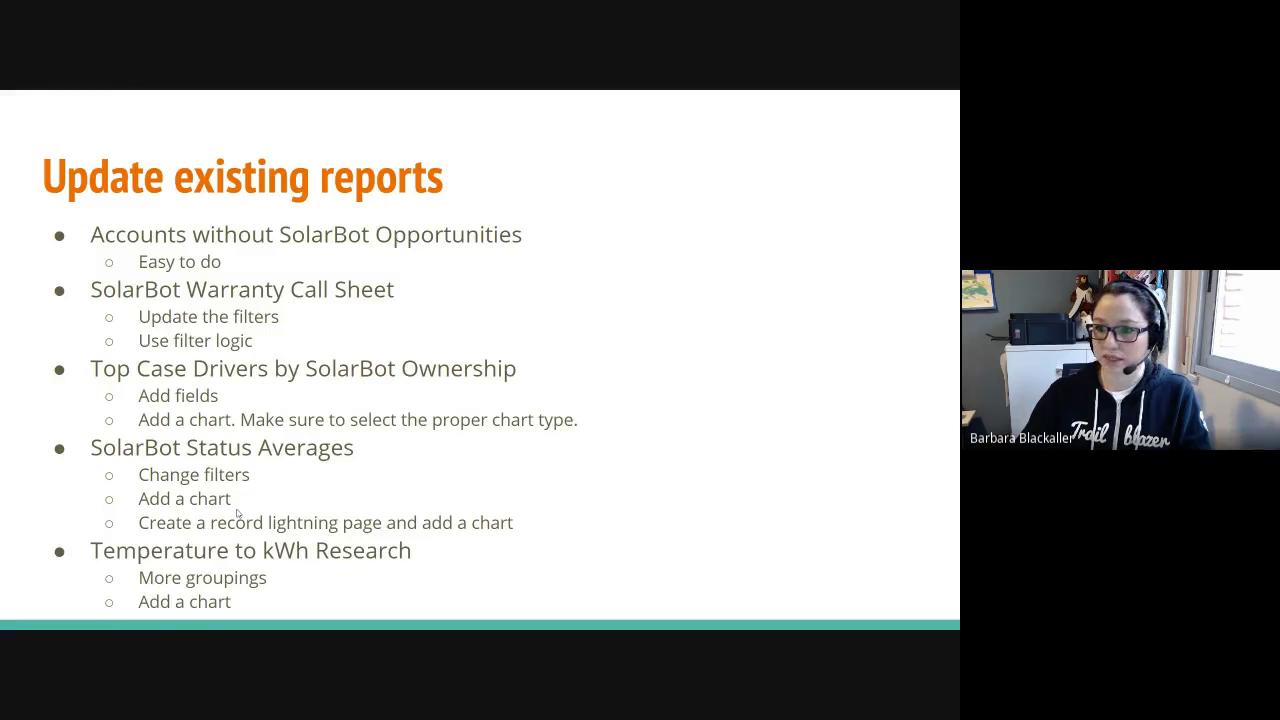
pyautogui.hotkey('alt', 'Tab')
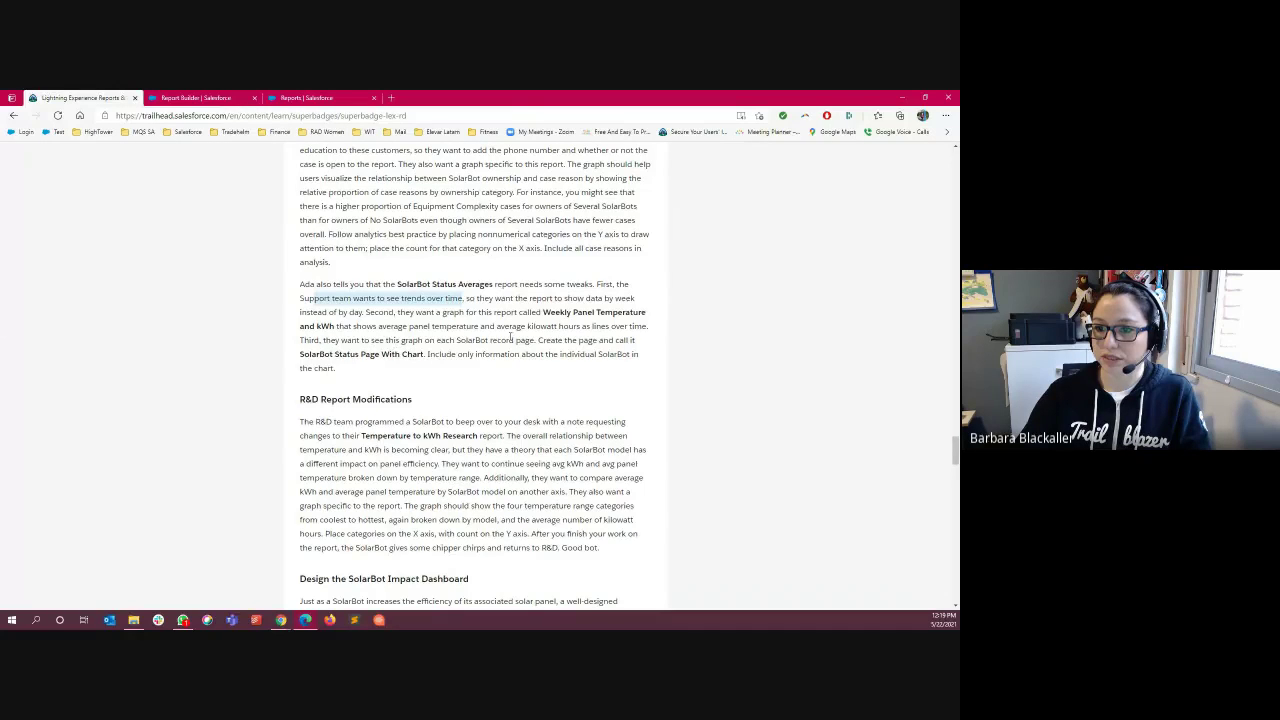
pyautogui.moveTo(456, 341); pyautogui.dragTo(535, 340)
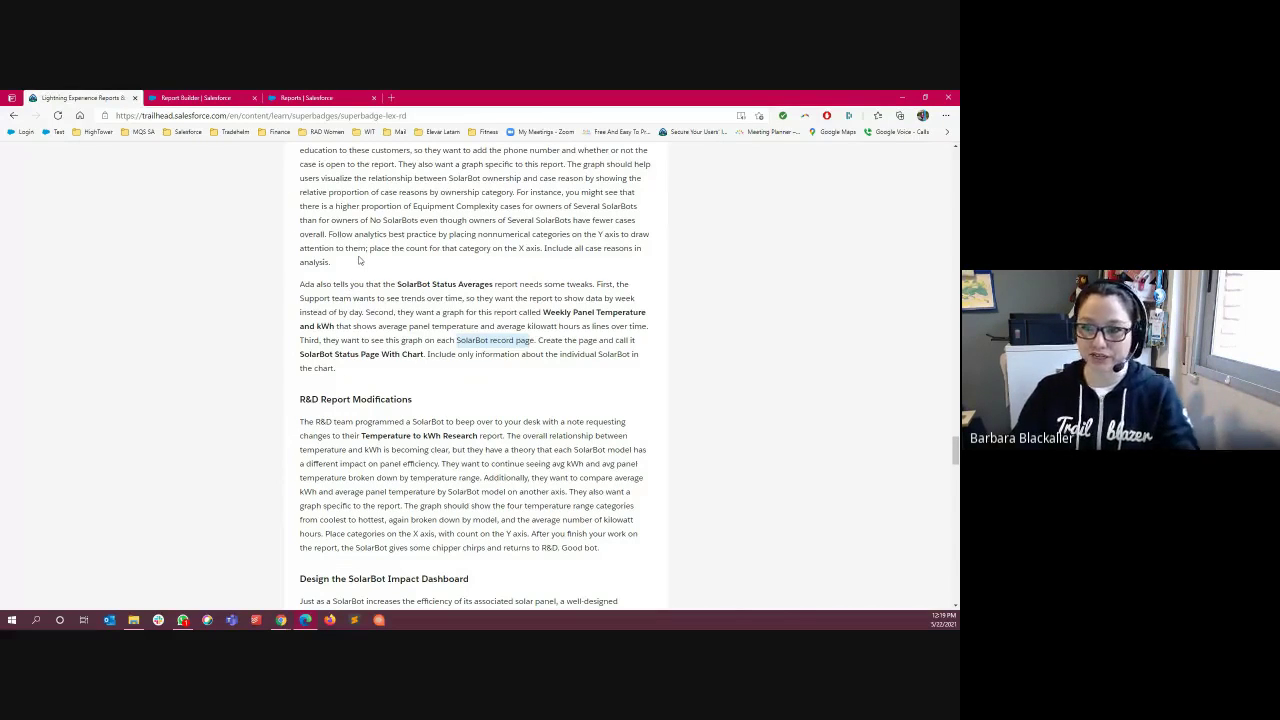
# - Leave the opportunities report, discarding its unsaved changes, and open the Solarbot-0088 record from the SolarBots list
pyautogui.click(213, 97)
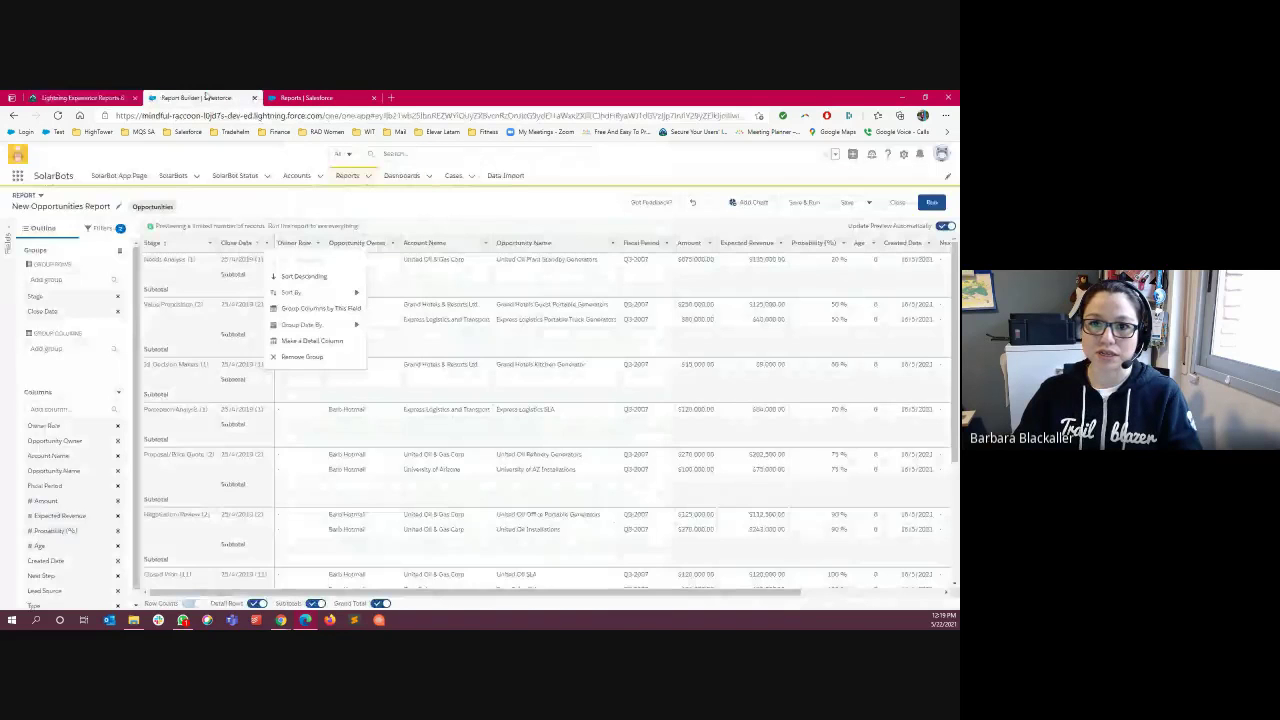
pyautogui.click(228, 180)
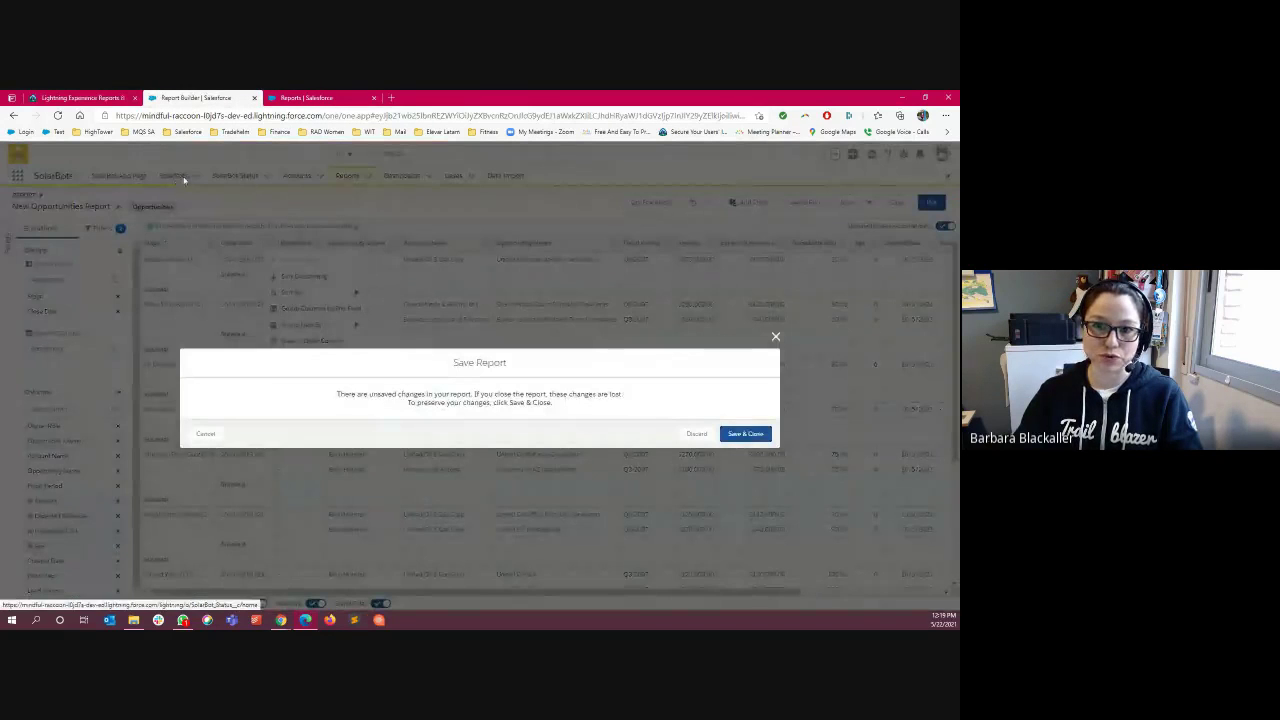
pyautogui.click(705, 435)
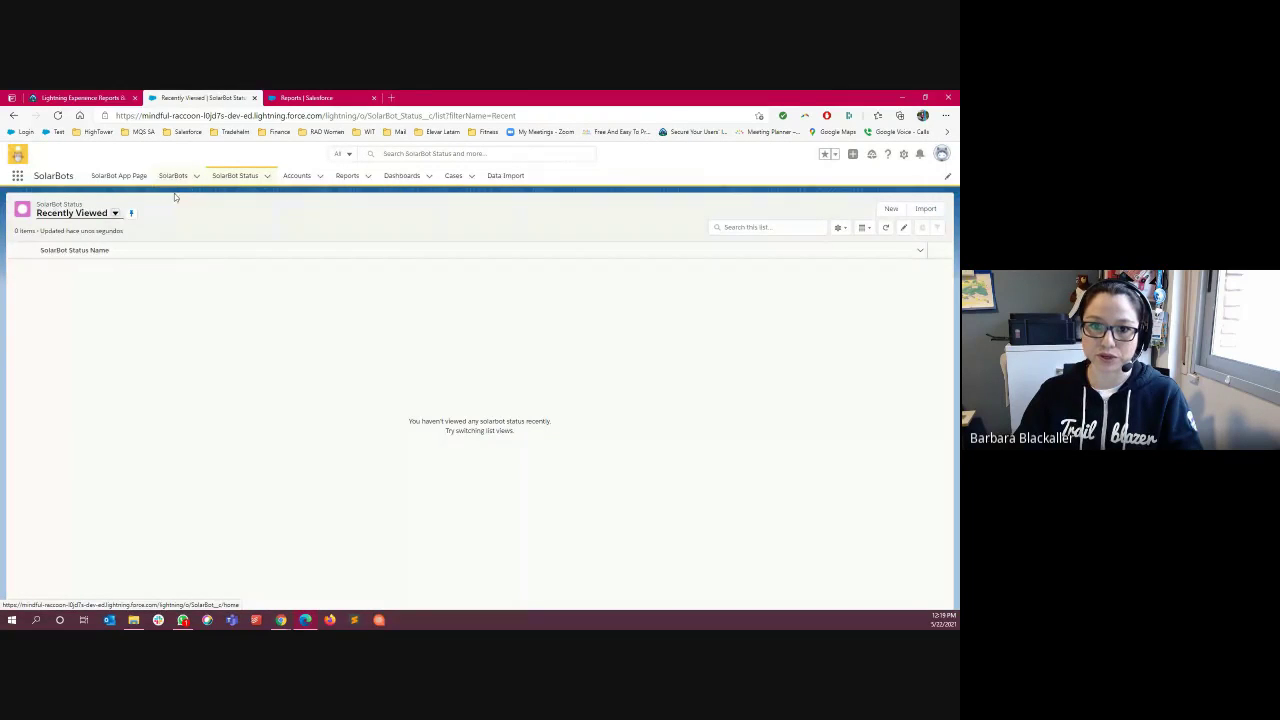
pyautogui.click(174, 178)
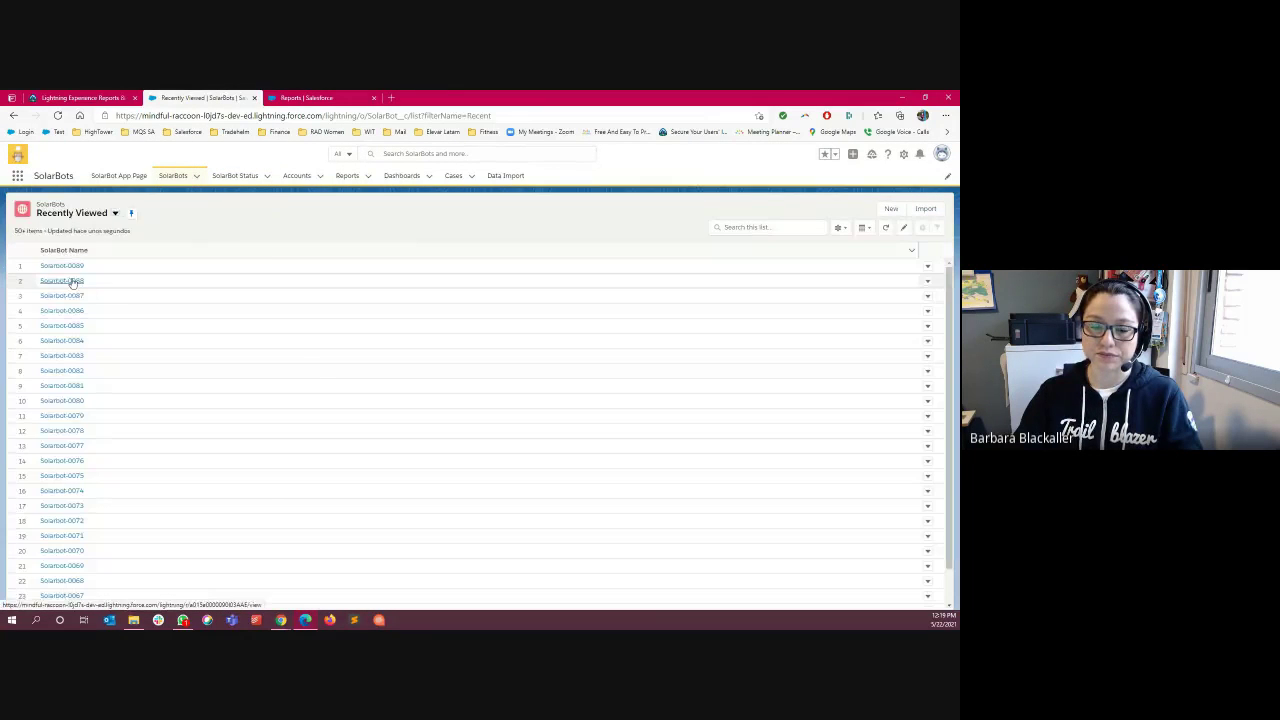
pyautogui.click(62, 281)
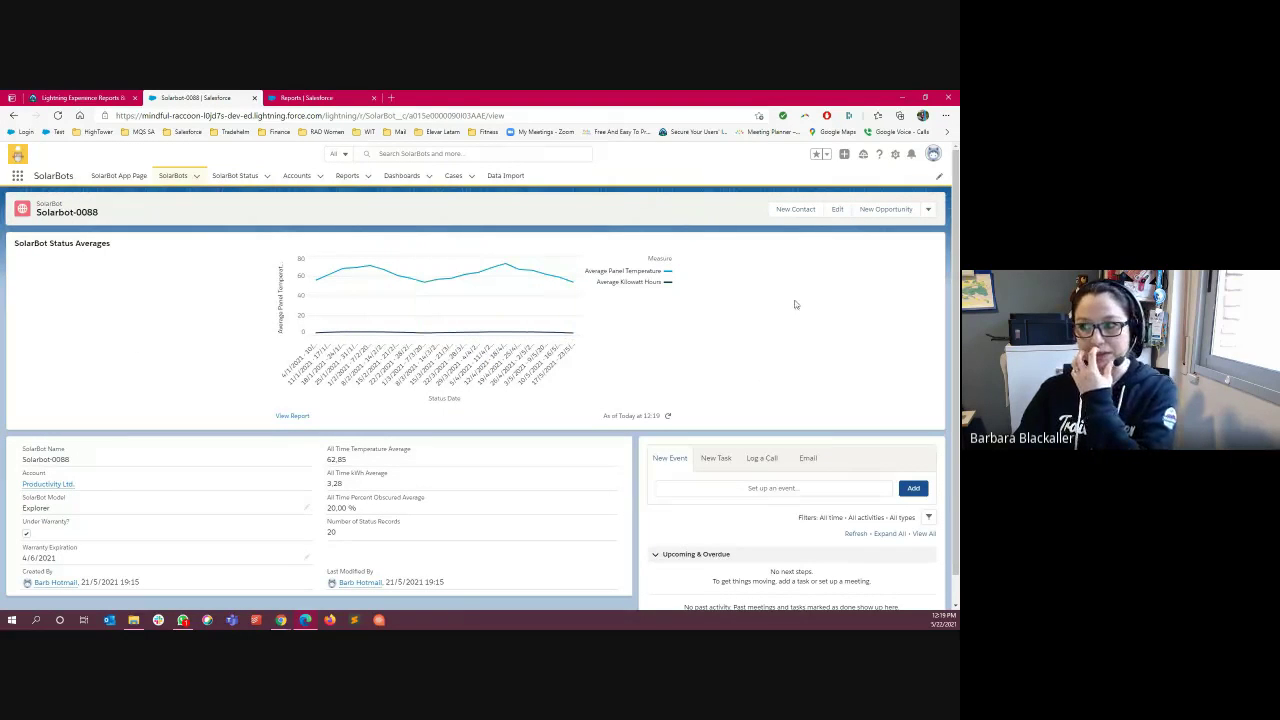
# - Open the Productivity Ltd. account record from the Accounts list and show where its page can be edited
pyautogui.click(297, 180)
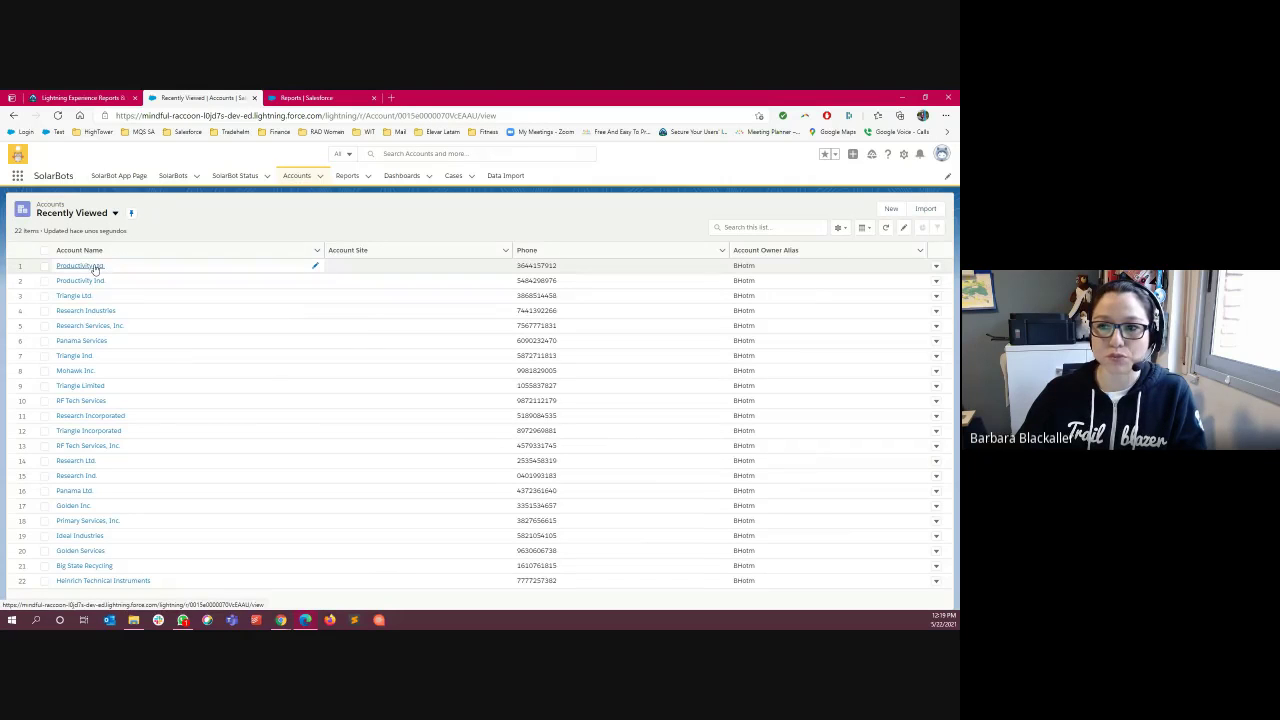
pyautogui.click(93, 267)
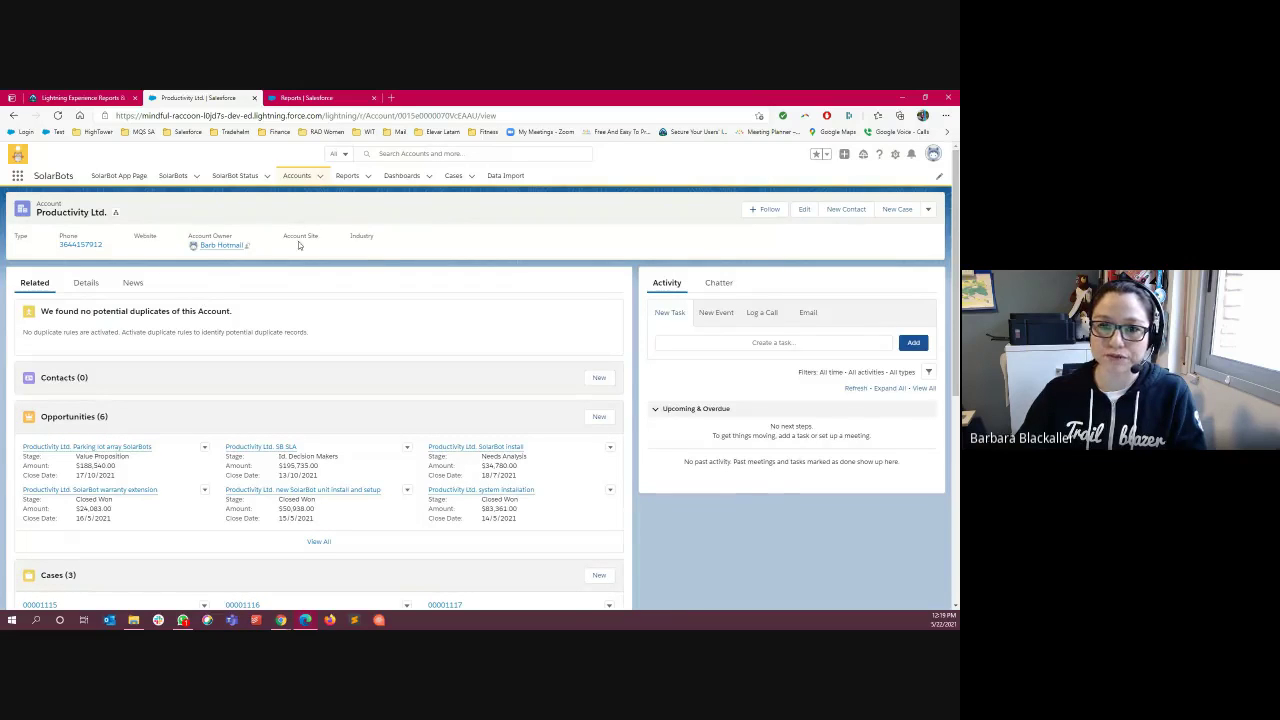
pyautogui.click(895, 155)
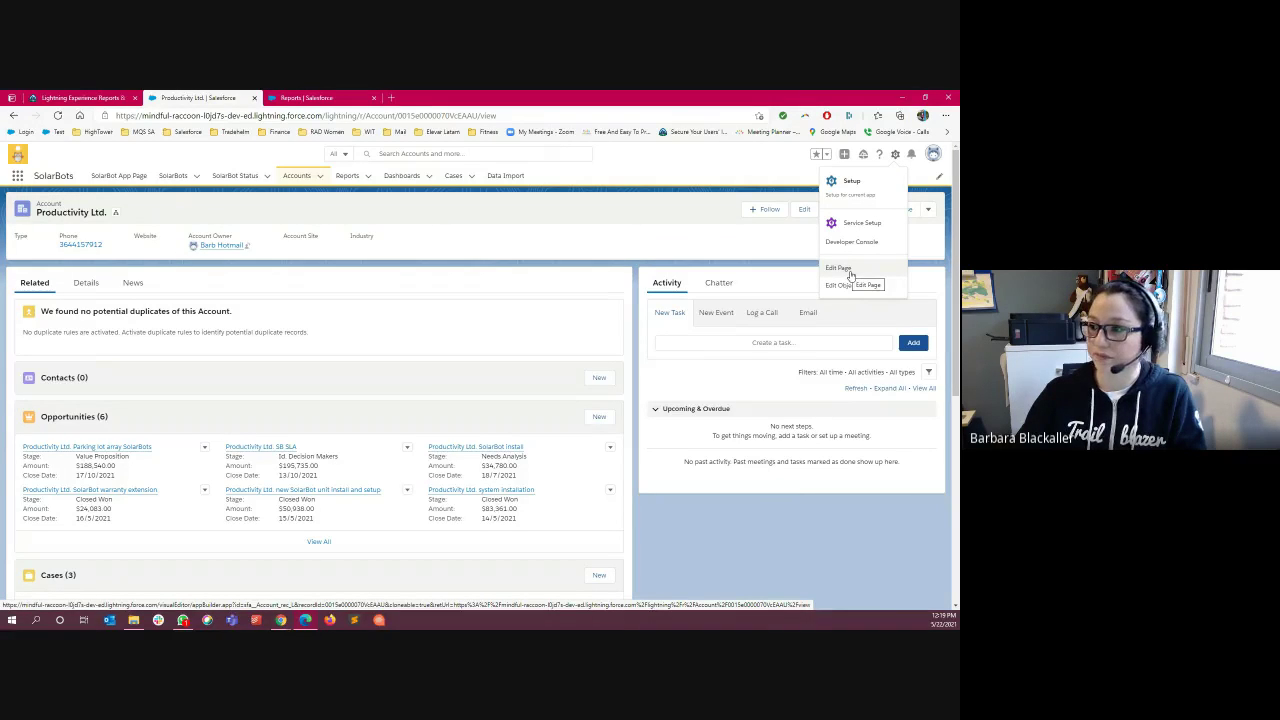
pyautogui.click(520, 242)
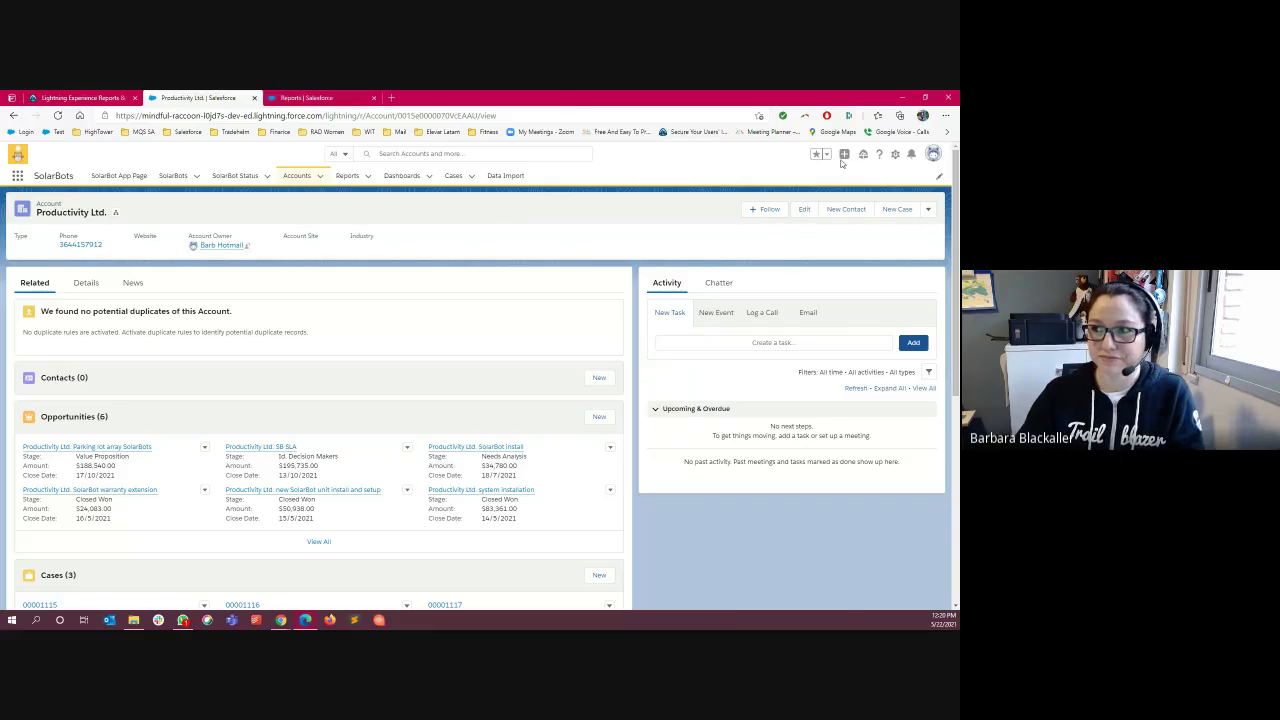
# - Open Setup from the Reports page, search it for "light" and open the Lightning App Builder page list
pyautogui.click(305, 98)
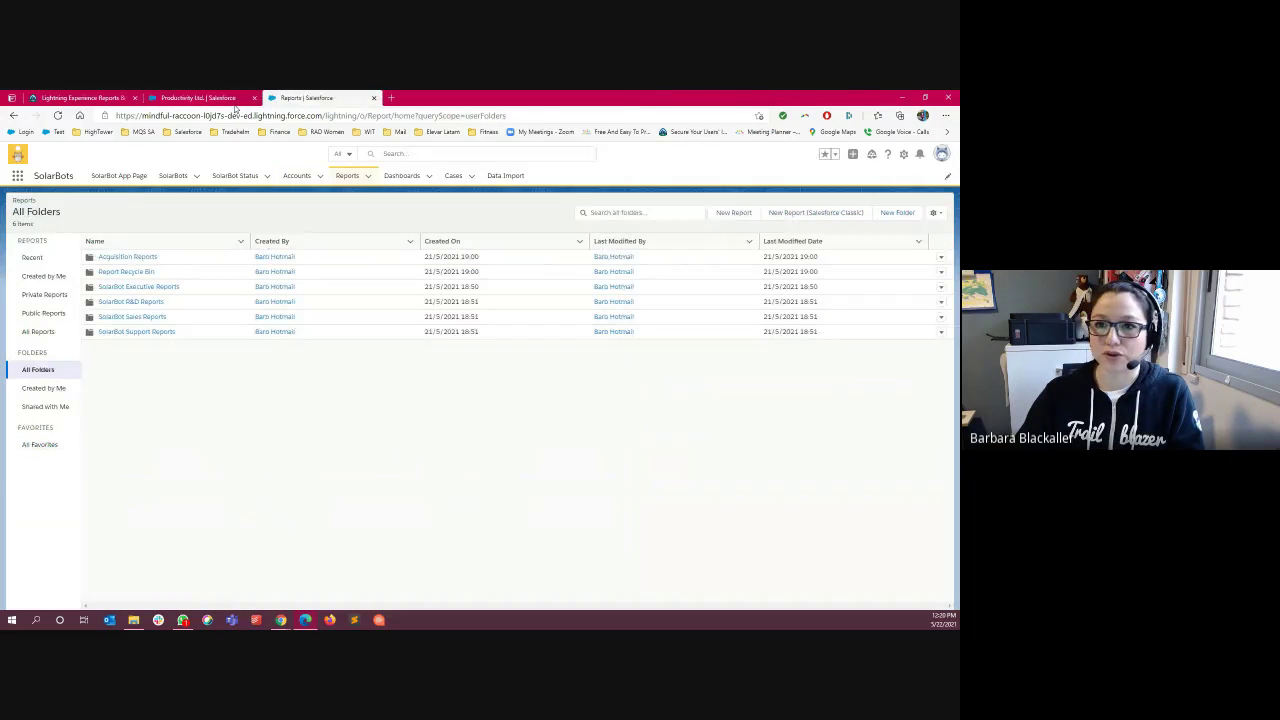
pyautogui.click(905, 155)
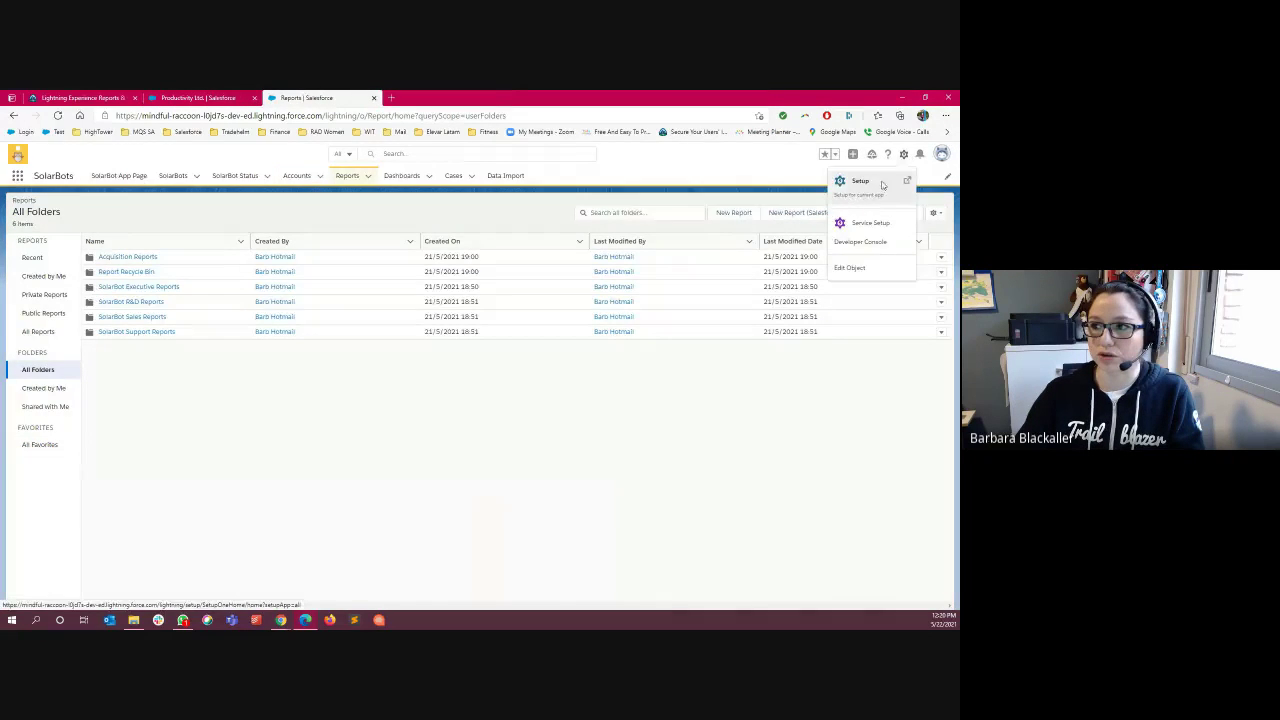
pyautogui.click(856, 180)
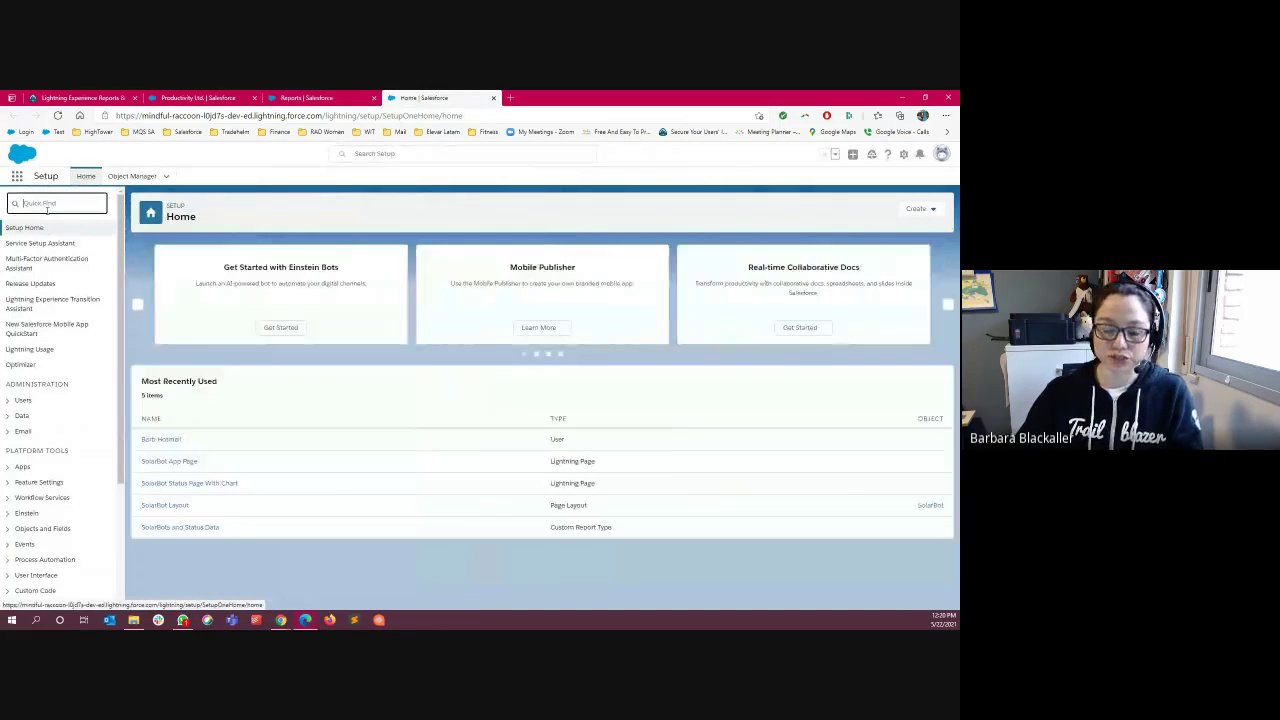
pyautogui.write('light')
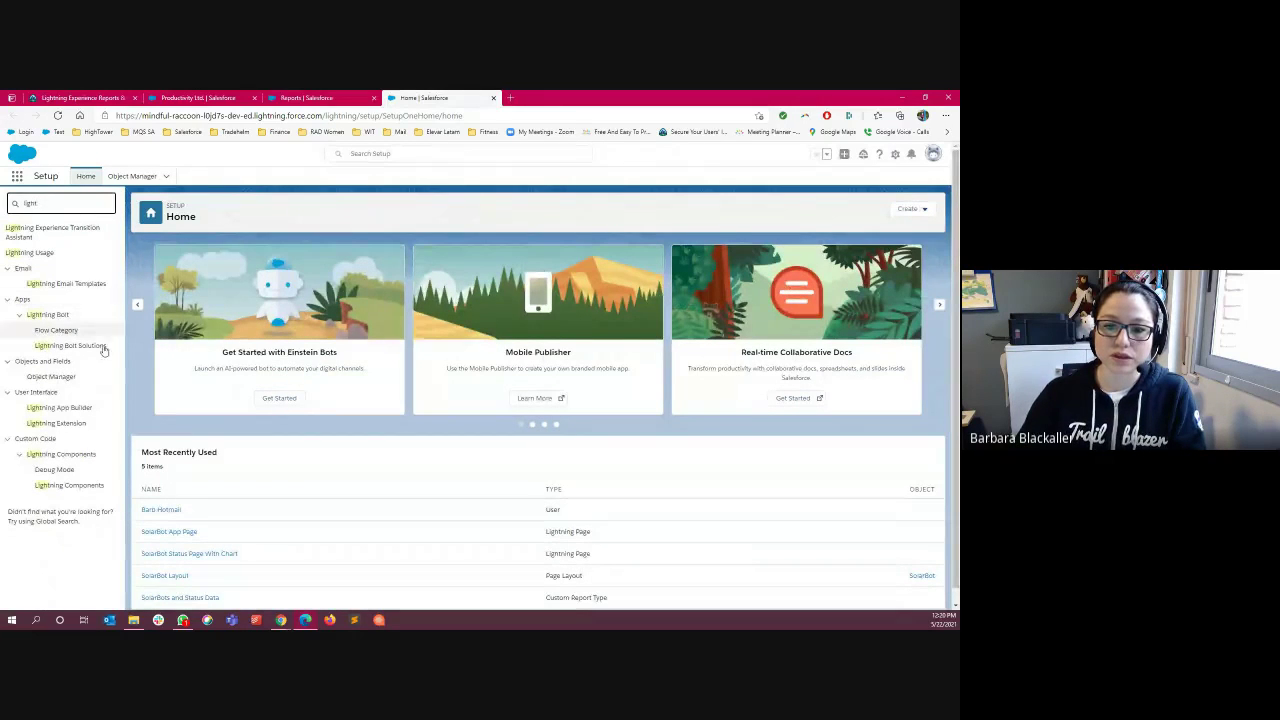
pyautogui.click(57, 410)
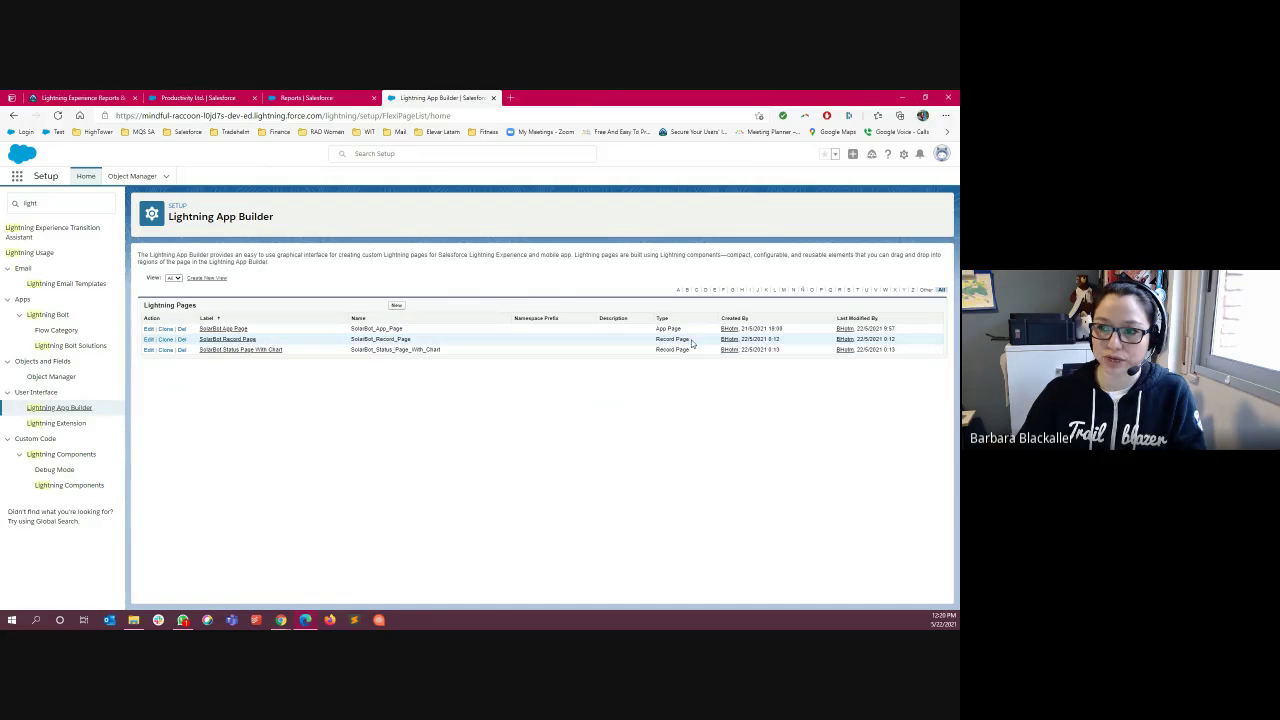
# - Find the SolarBot object in Object Manager by searching "sol" and open its Lightning Record Pages
pyautogui.click(125, 177)
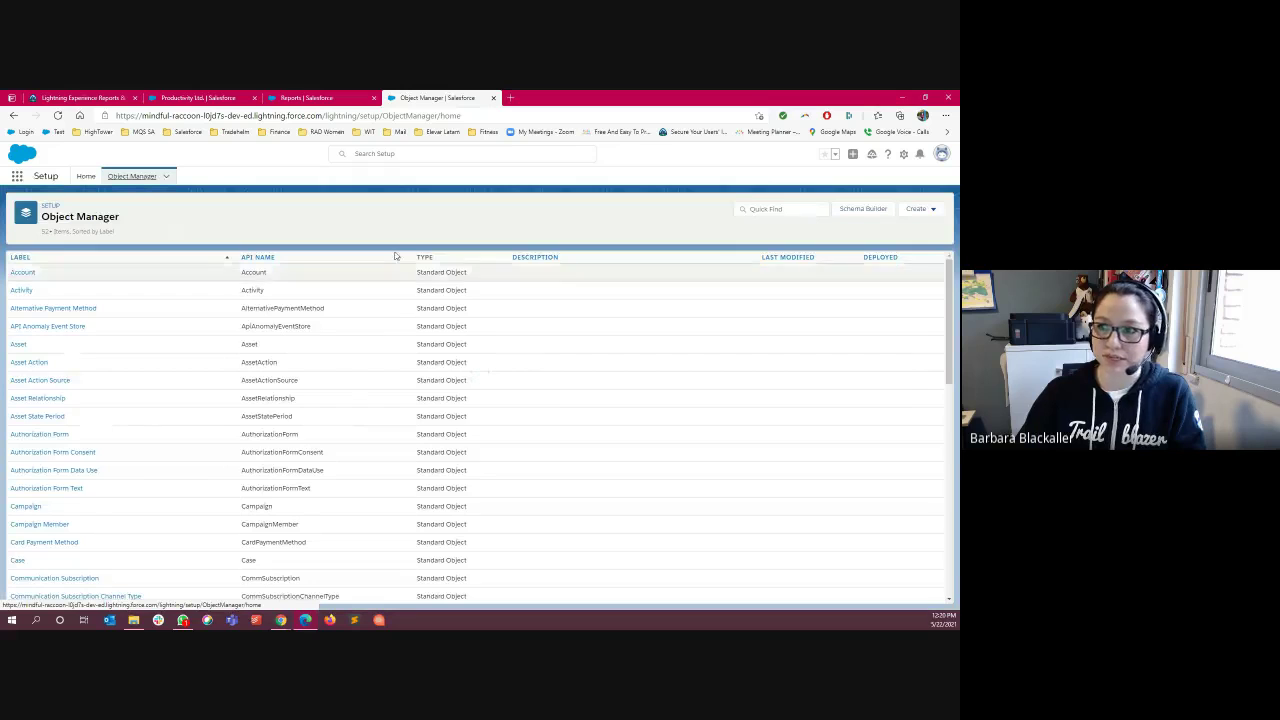
pyautogui.click(755, 208)
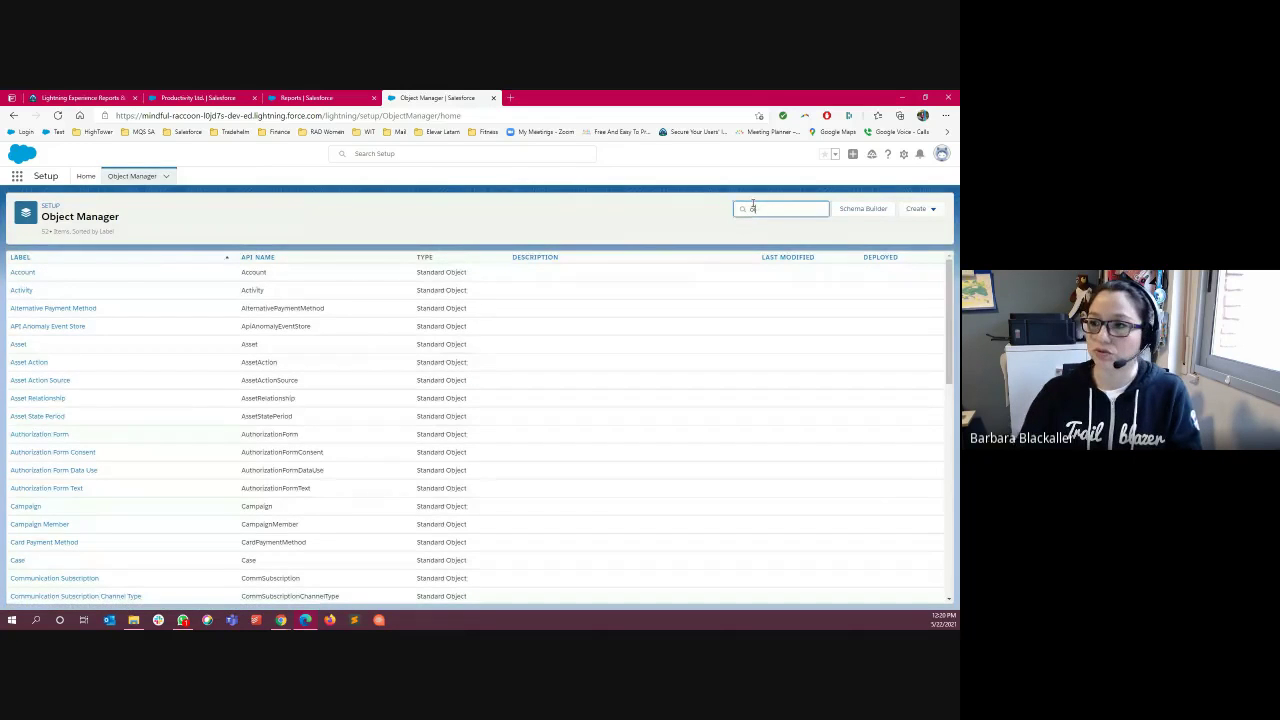
pyautogui.write('sol')
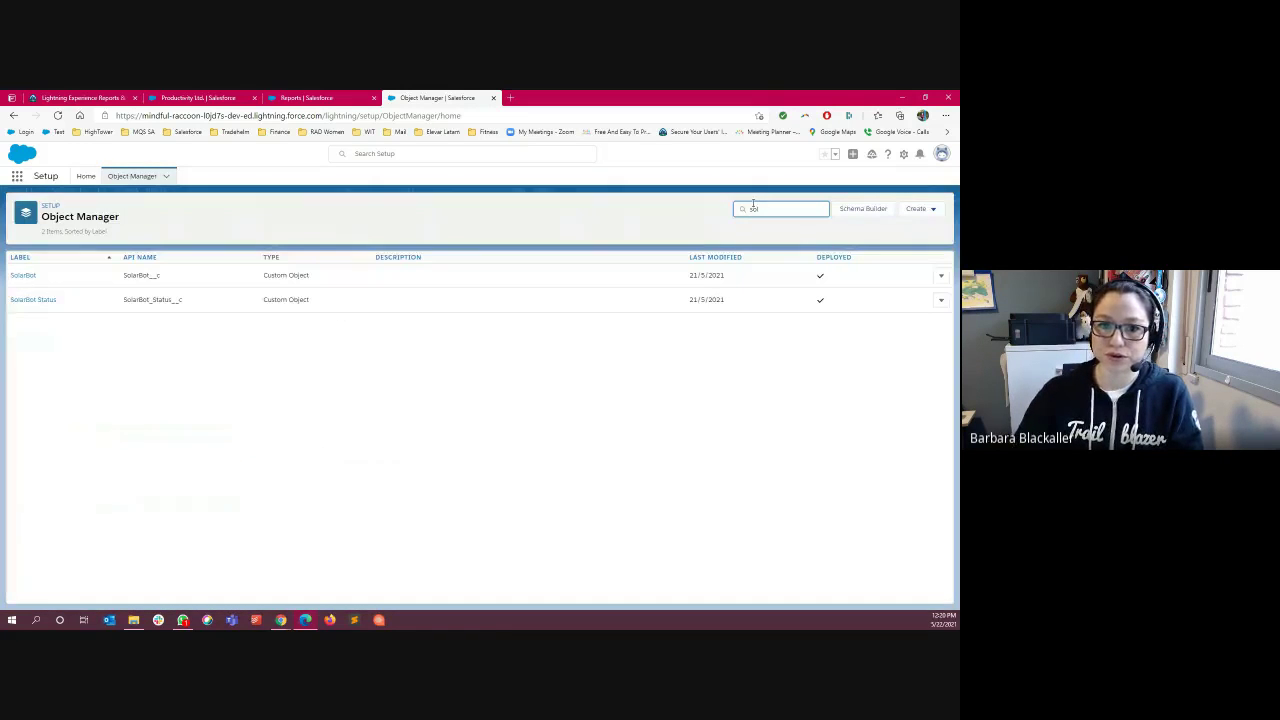
pyautogui.click(23, 276)
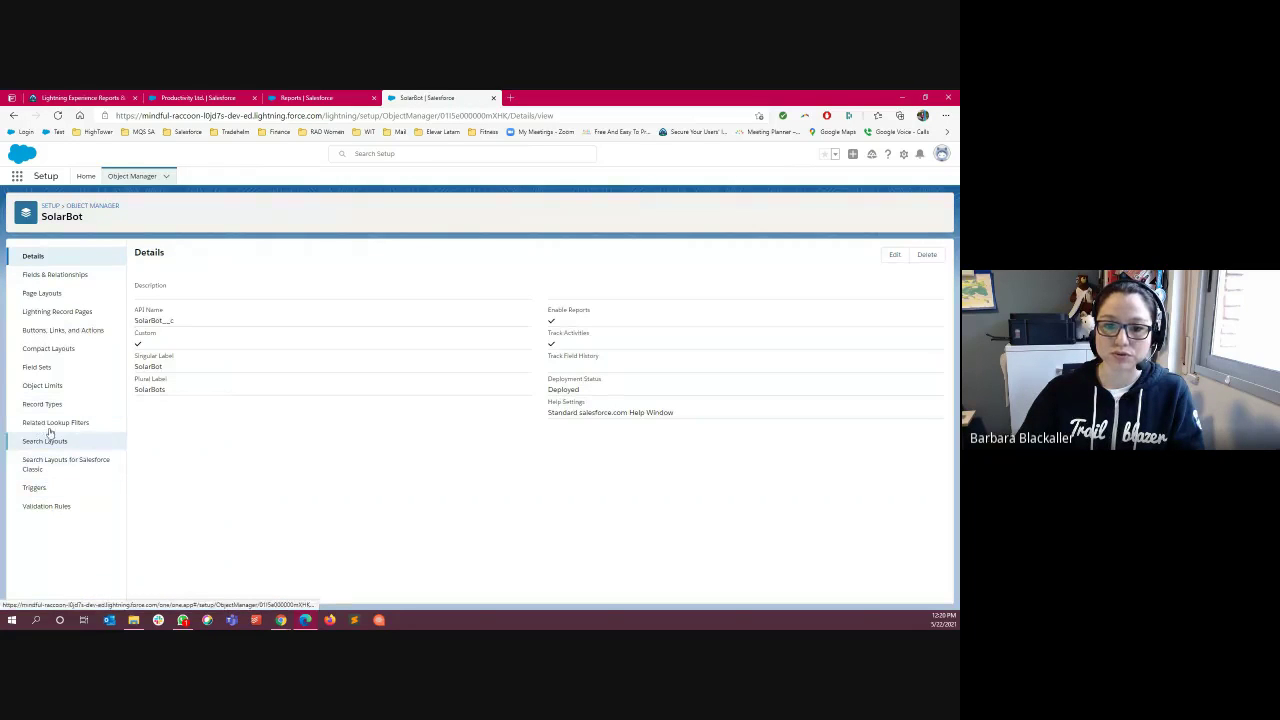
pyautogui.click(55, 316)
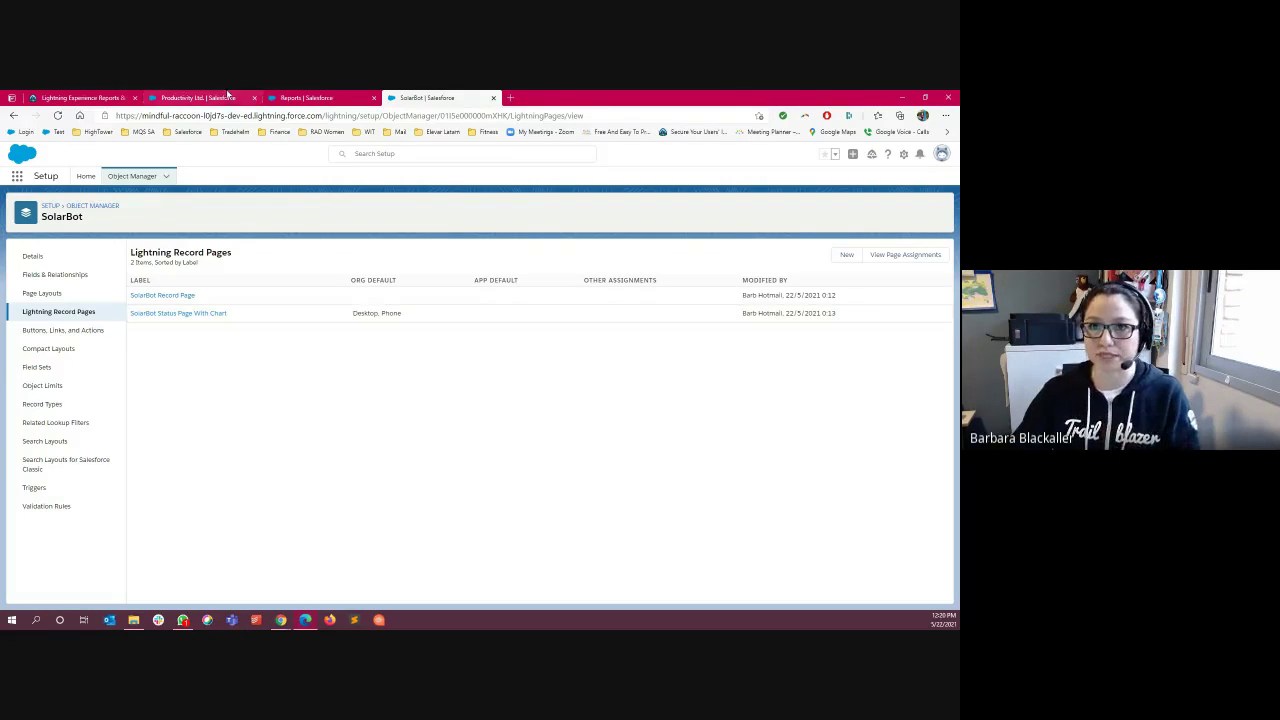
# - Recheck the SolarBot Status Page With Chart requirement on the superbadge page and return to the Productivity Ltd. record's setup options
pyautogui.click(197, 97)
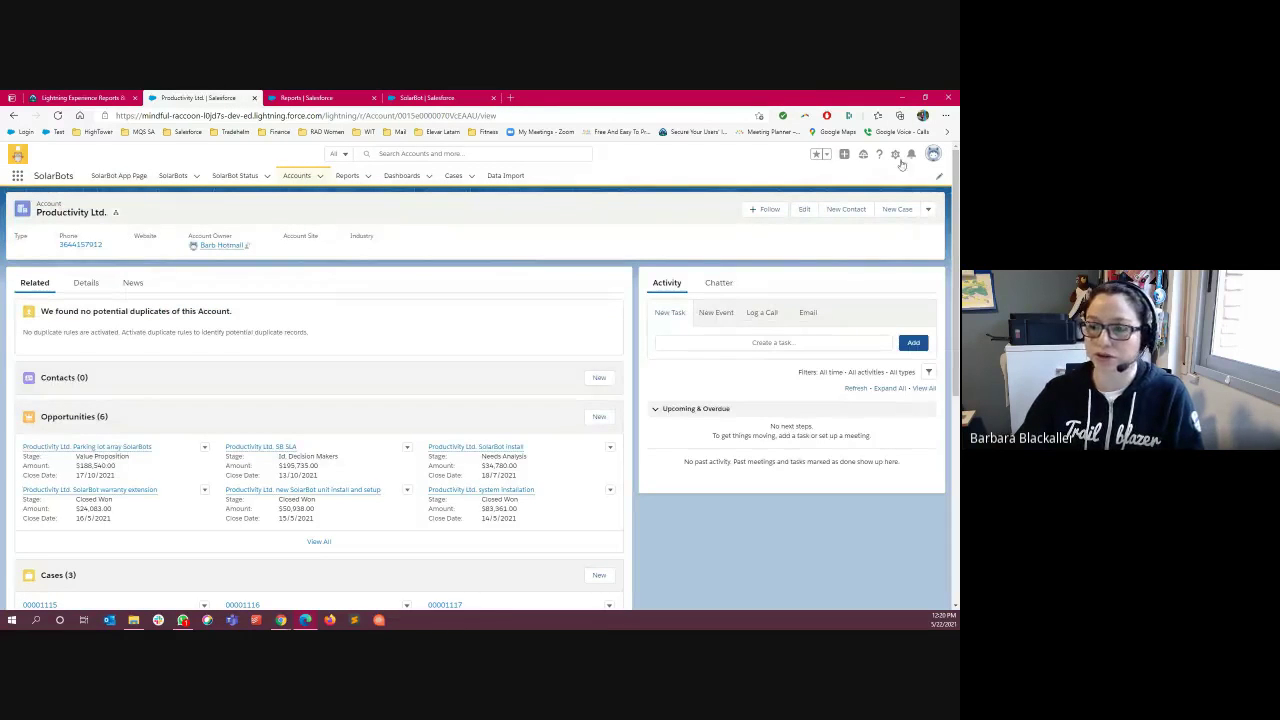
pyautogui.click(113, 97)
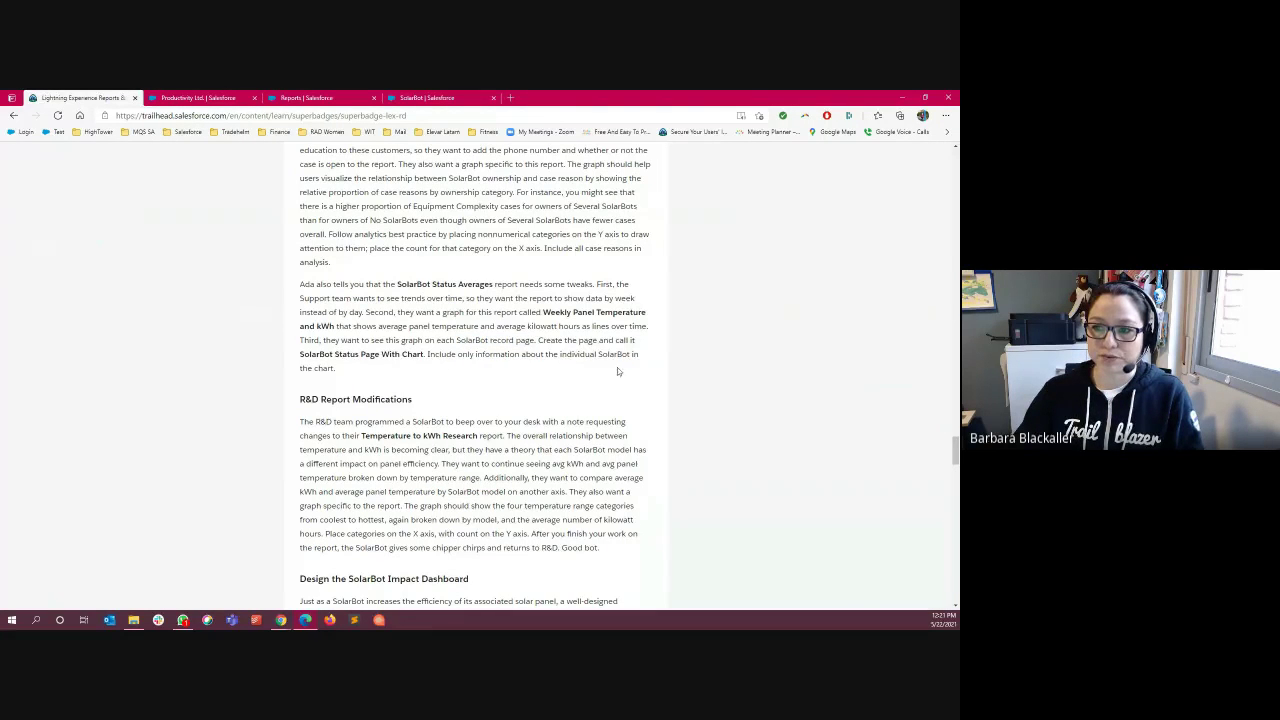
pyautogui.click(198, 97)
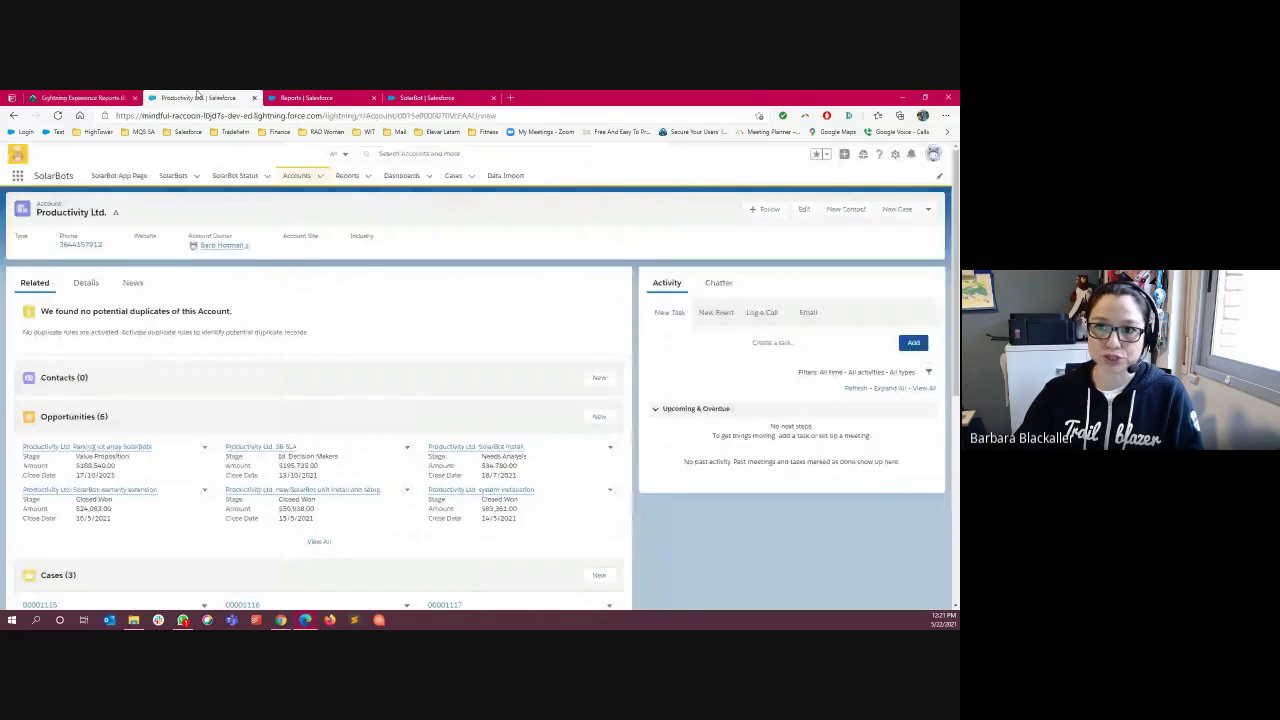
pyautogui.click(889, 155)
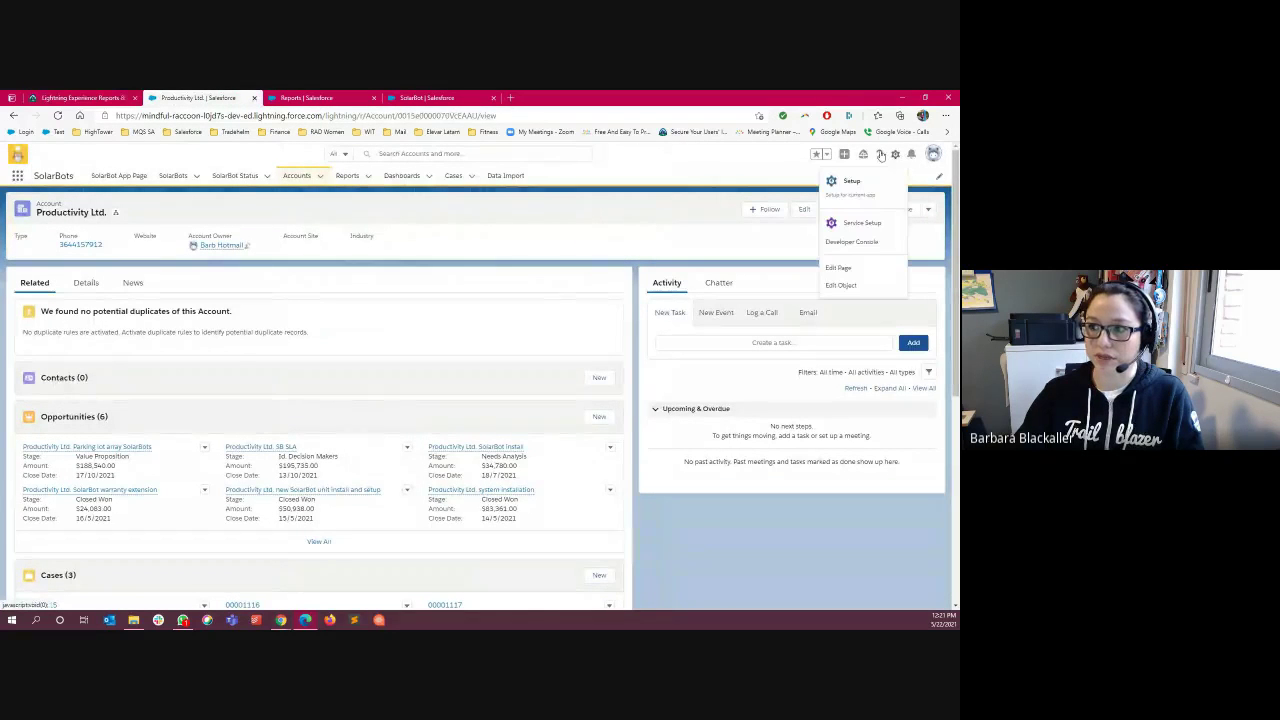
# - Open the Solarbot-0088 record, edit its page in Lightning App Builder and show the SolarBot Status Averages chart's properties
pyautogui.click(174, 175)
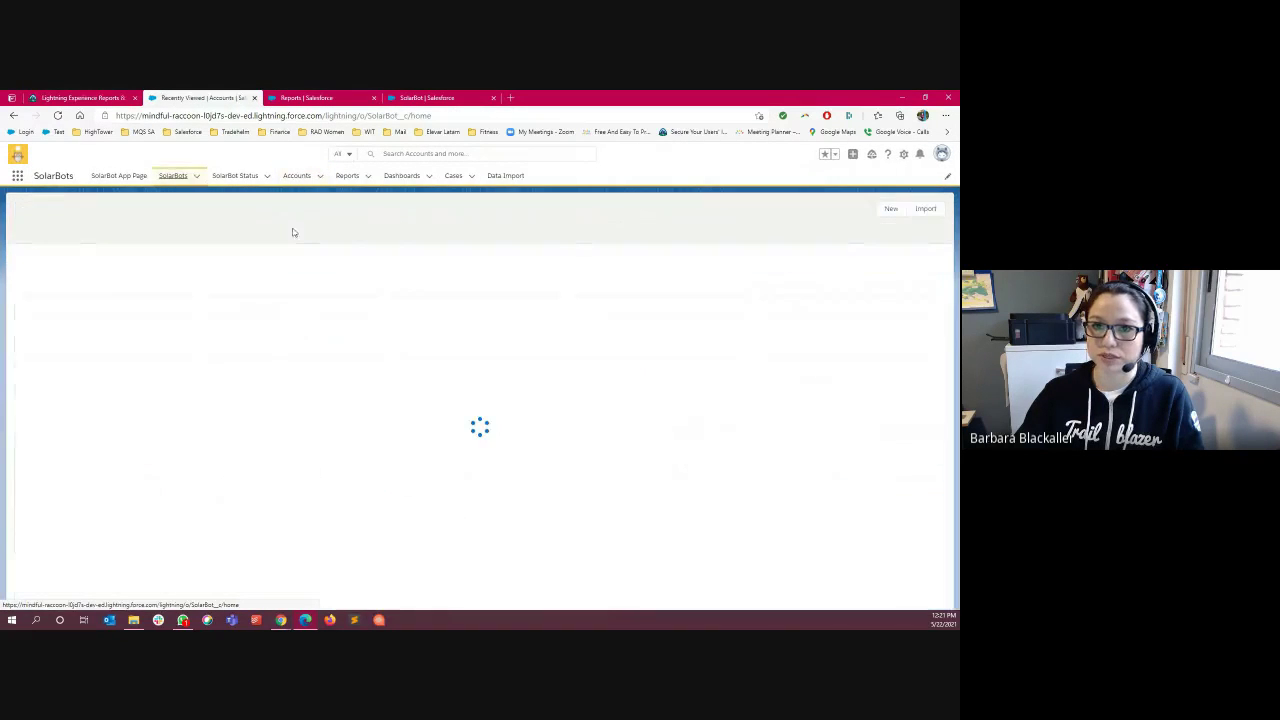
pyautogui.click(62, 266)
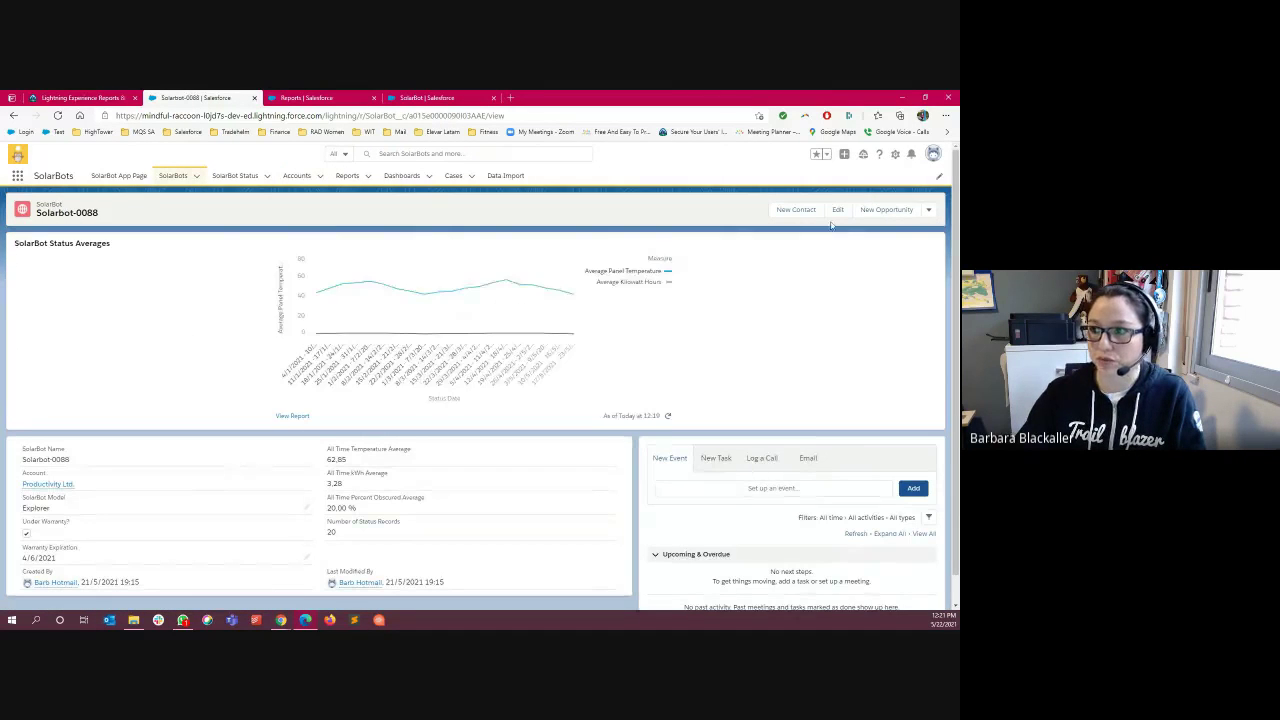
pyautogui.click(895, 155)
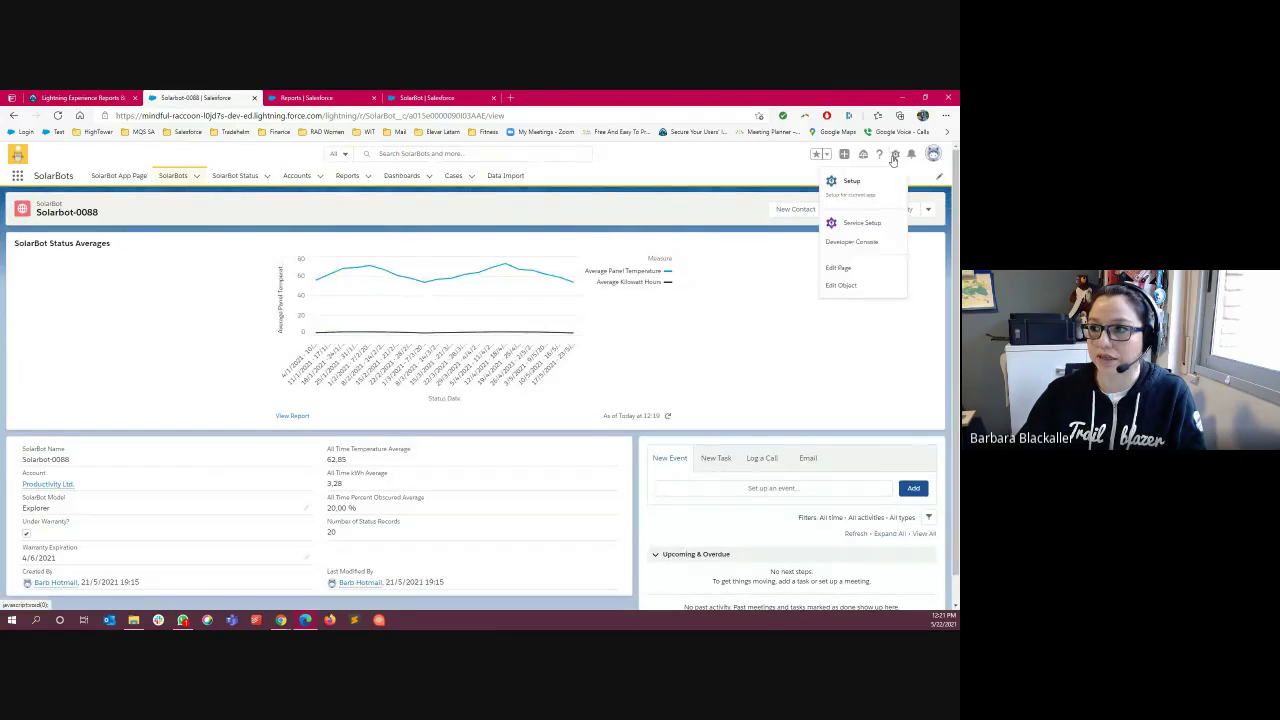
pyautogui.click(843, 266)
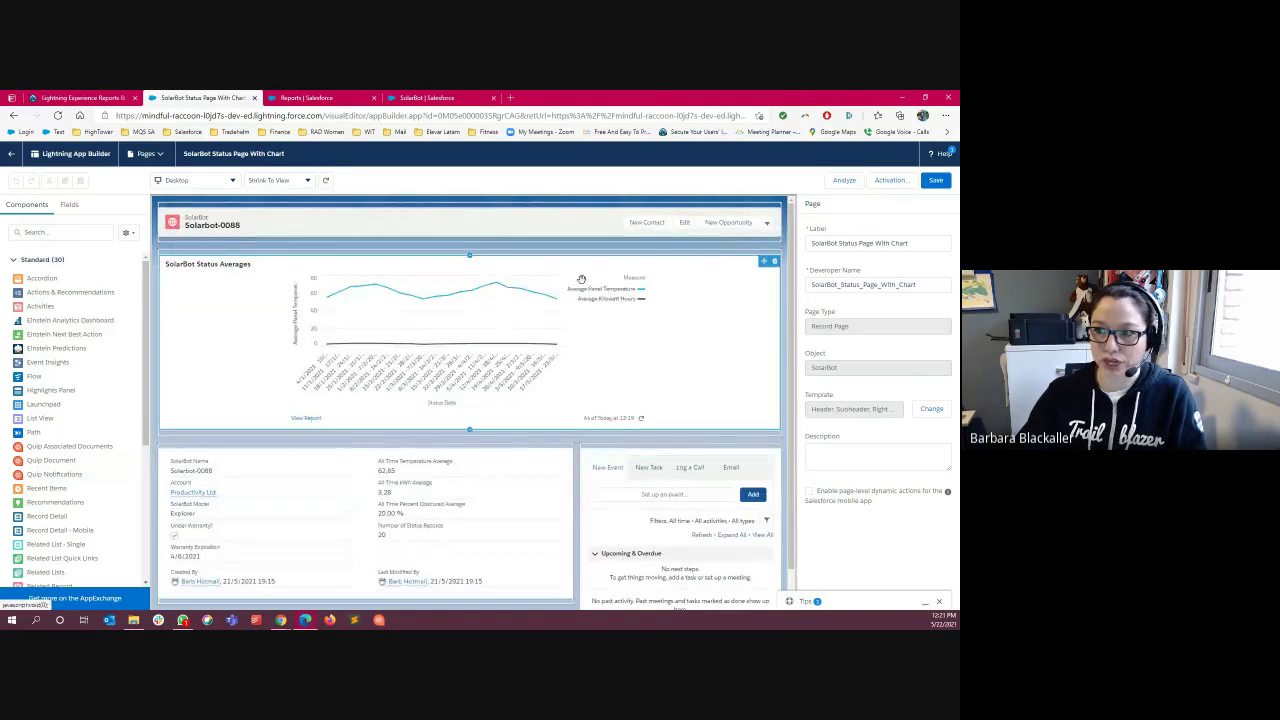
pyautogui.click(201, 377)
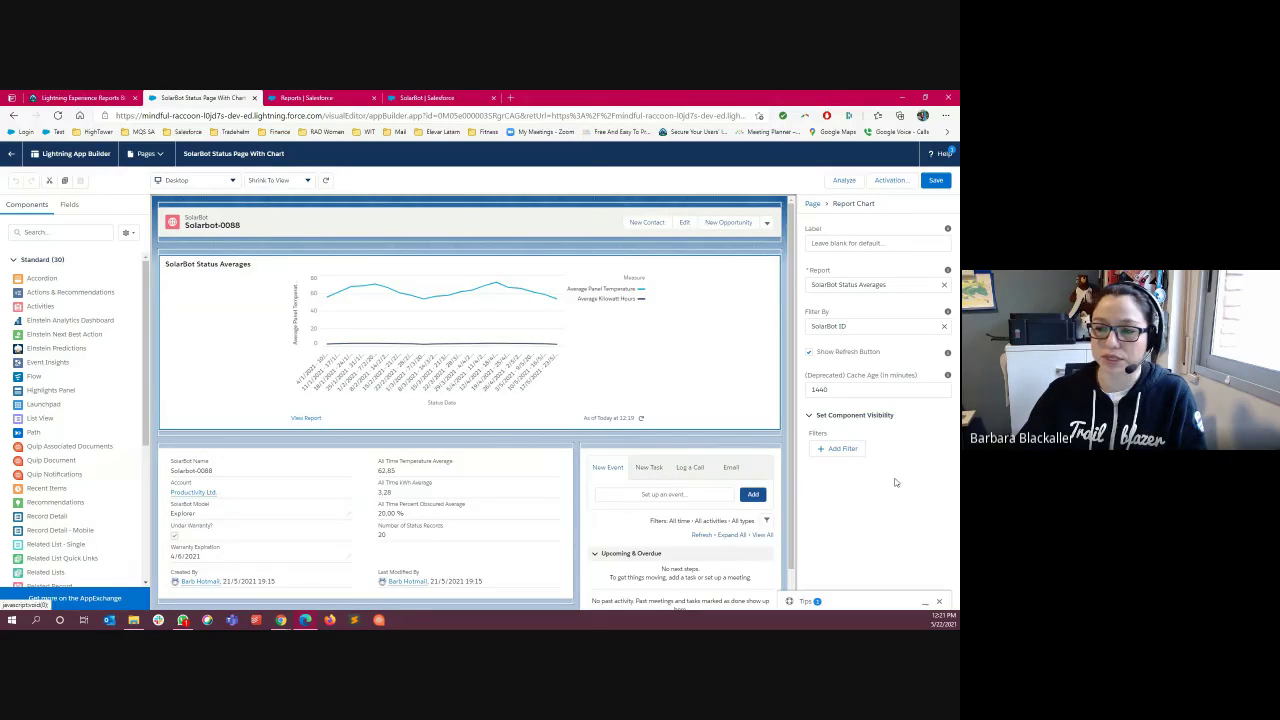
# - Read R&D Report Modifications on the superbadge page and compare it with the "Update existing reports" slide's Temperature to kWh Research tips
pyautogui.click(80, 97)
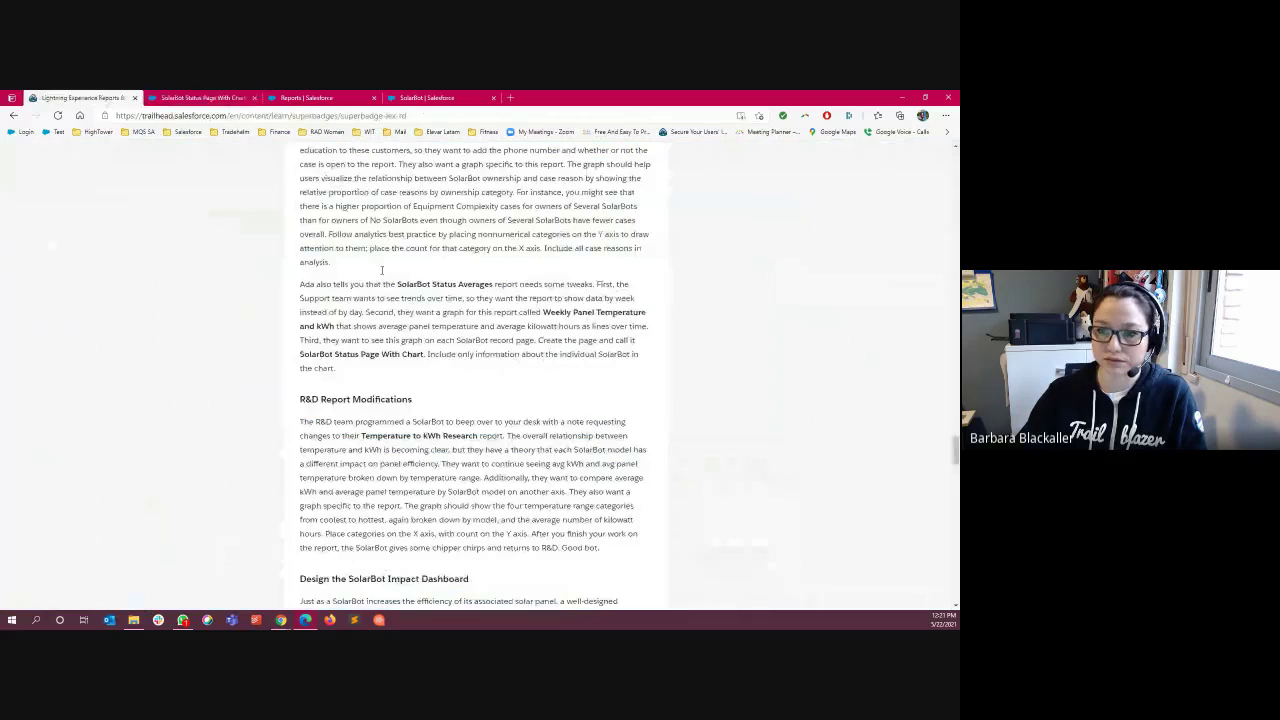
pyautogui.scroll(-3, 416, 433)
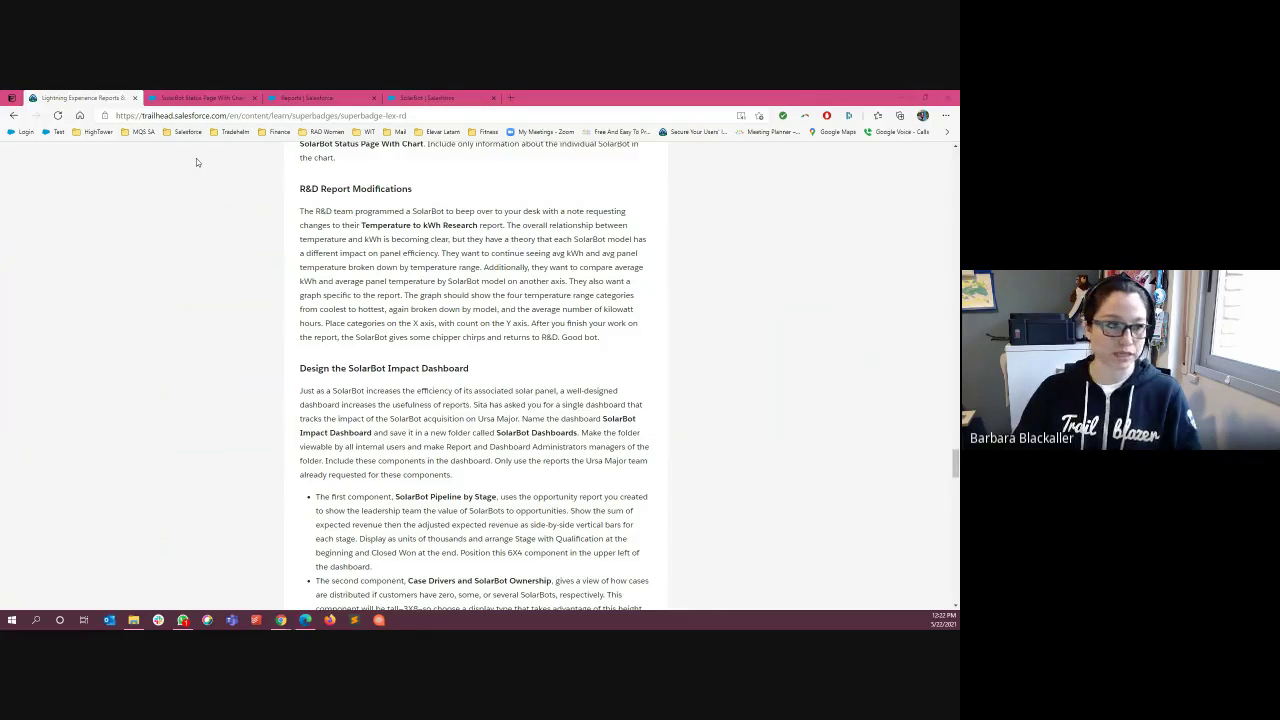
pyautogui.hotkey('alt', 'Tab')
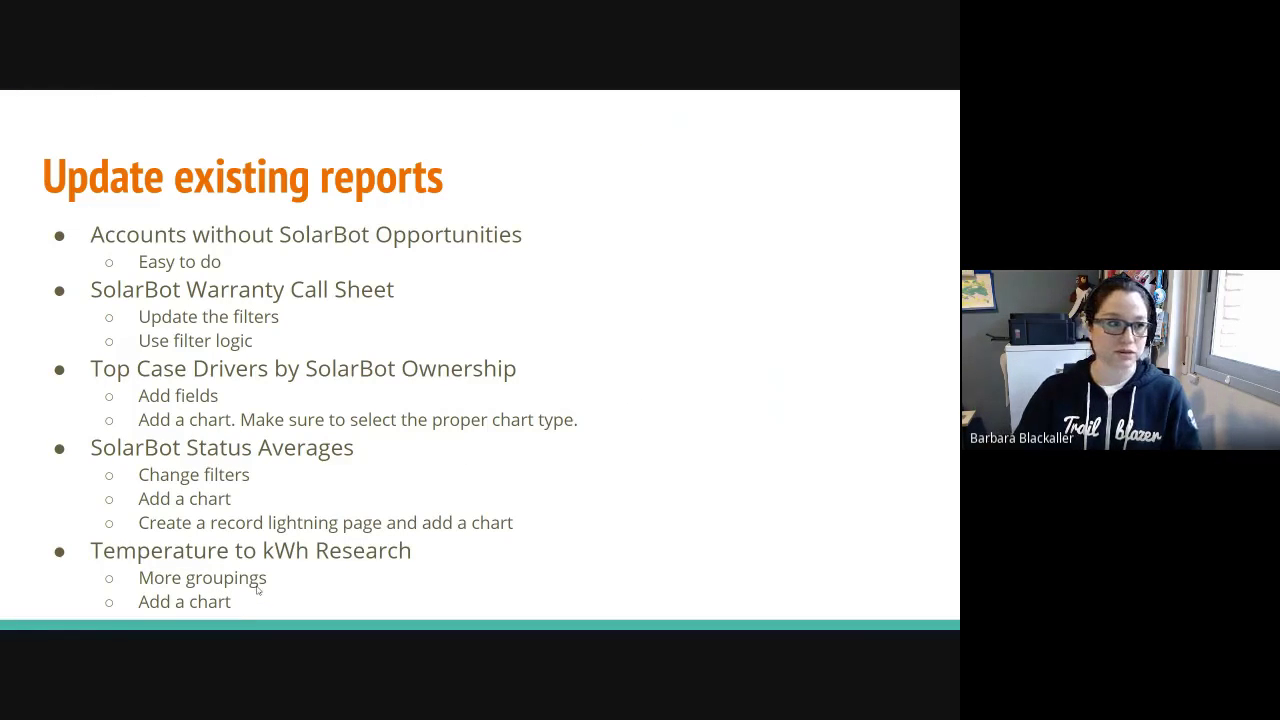
pyautogui.hotkey('alt', 'Tab')
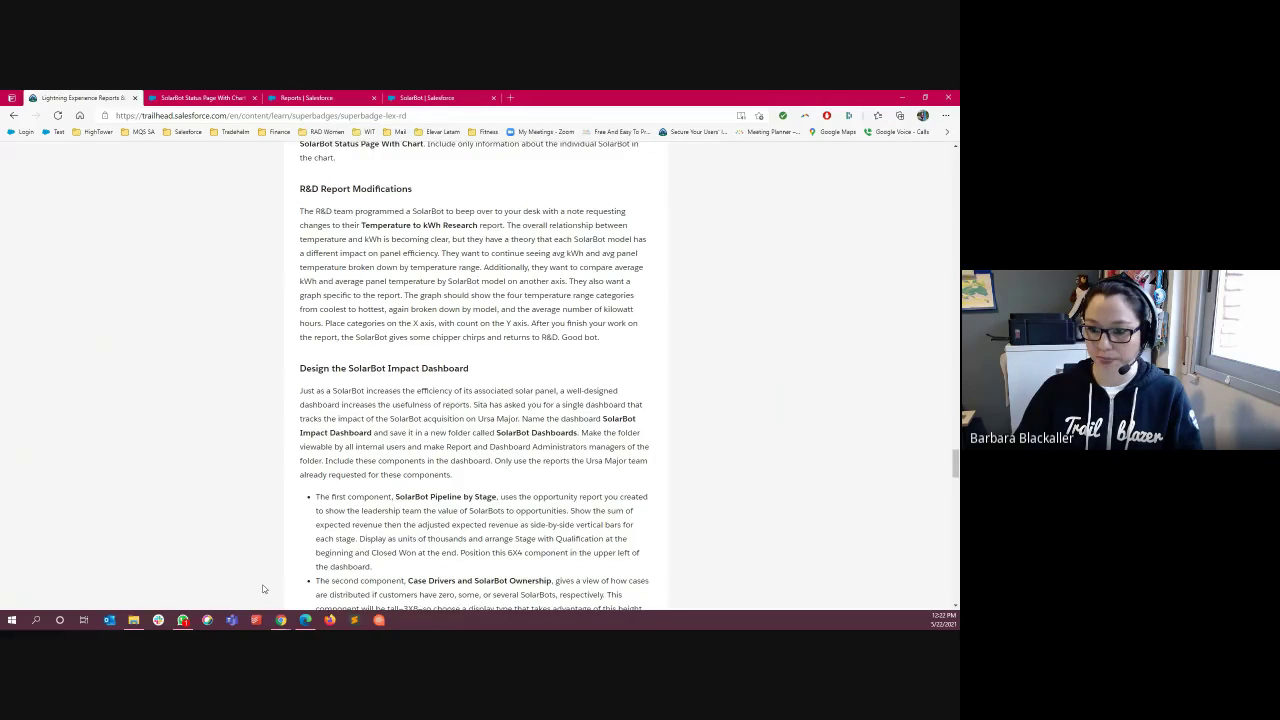
# - Read the Design the SolarBot Impact Dashboard requirements, including the dashboard name, folder access and the listed components
pyautogui.scroll(-2, 263, 589)
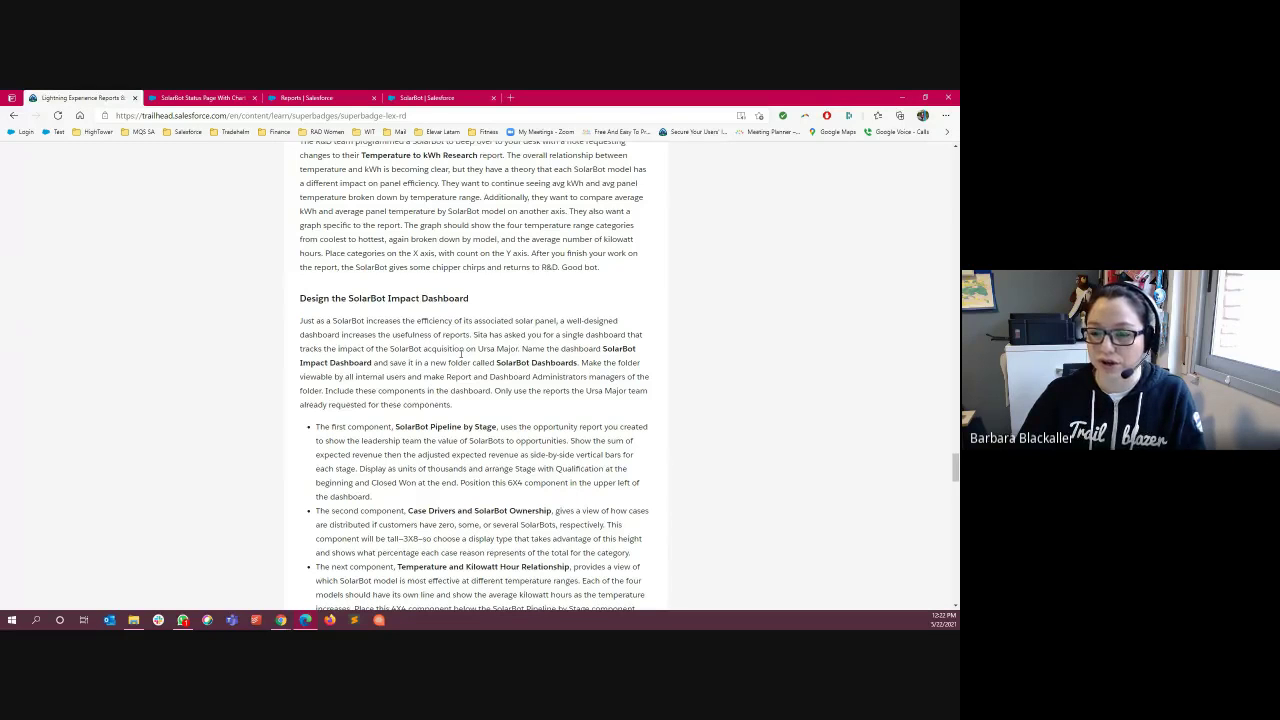
pyautogui.scroll(-2, 461, 353)
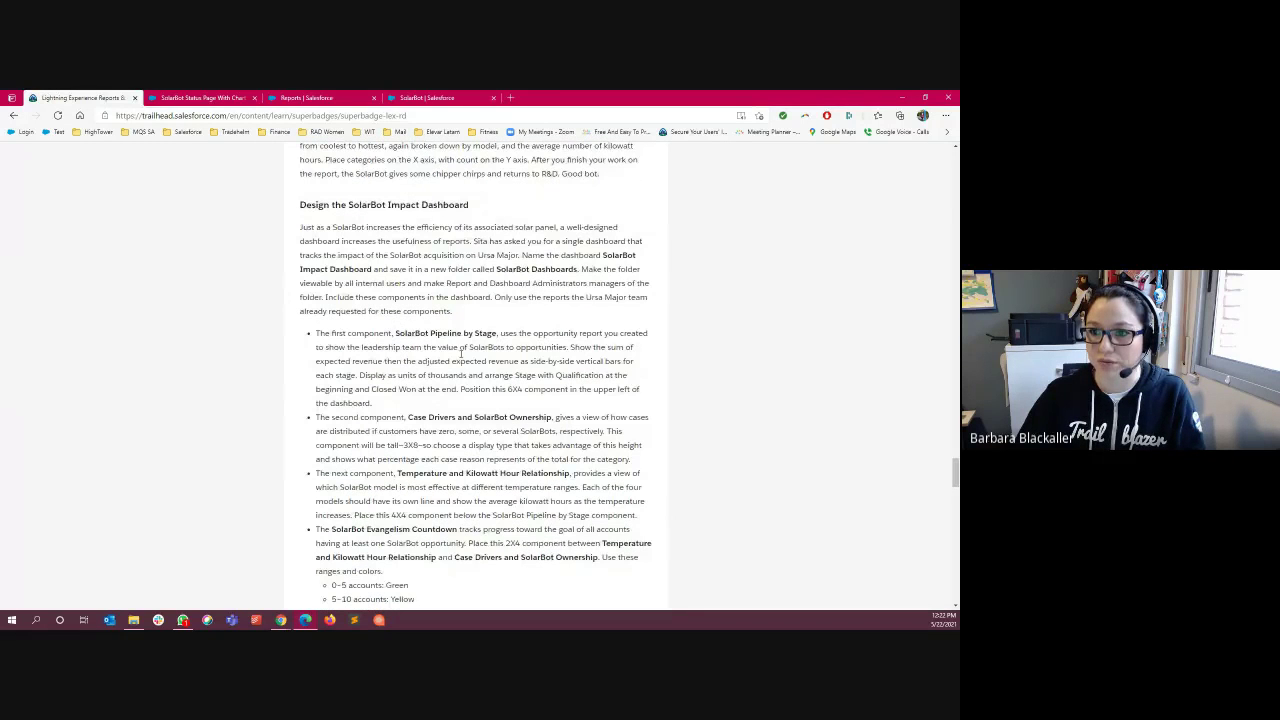
pyautogui.scroll(-1, 461, 353)
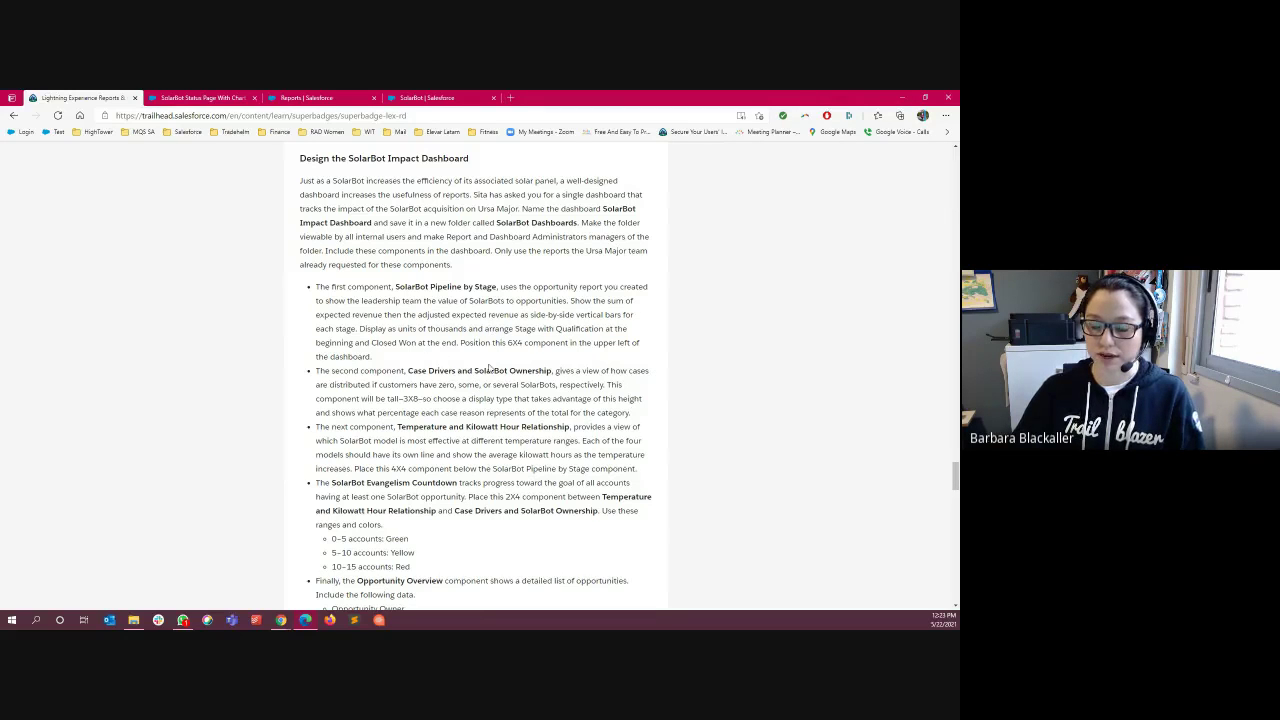
pyautogui.scroll(-1, 517, 370)
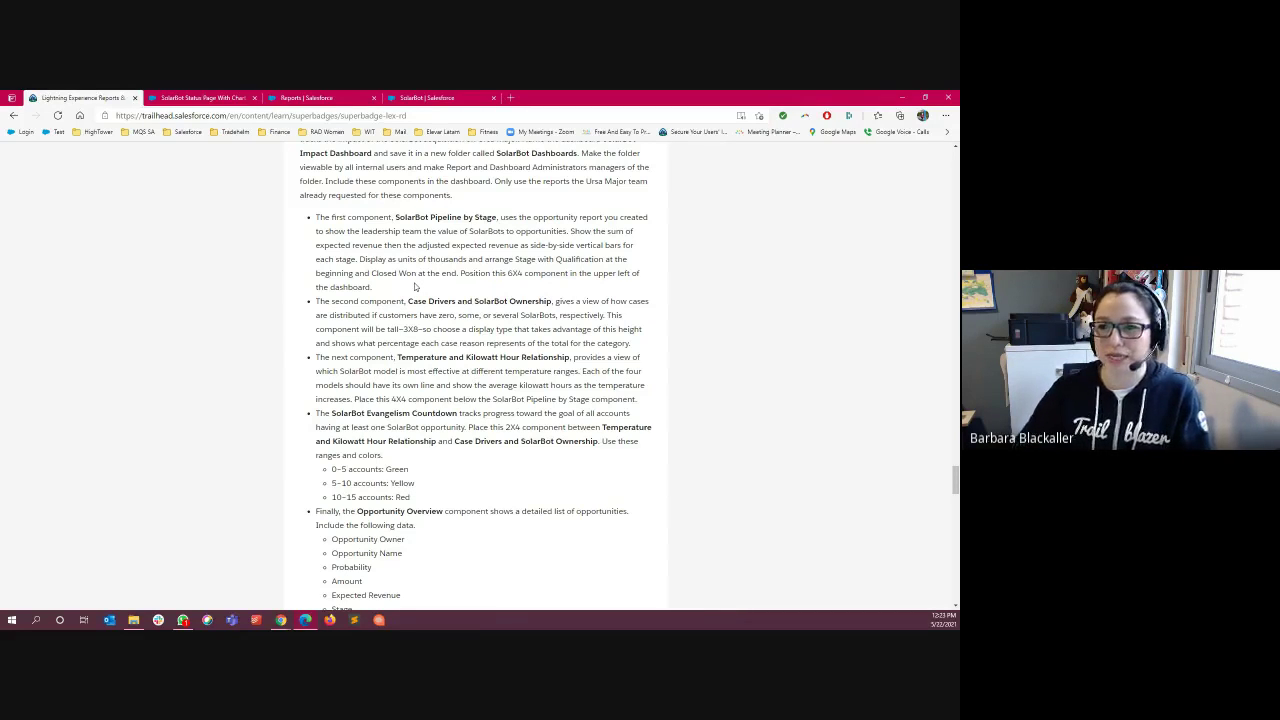
# - Show the "Create the SolarBot dashboard" slide, then review the dashboard component requirements through Opportunity Overview on the superbadge page
pyautogui.hotkey('alt', 'Tab')
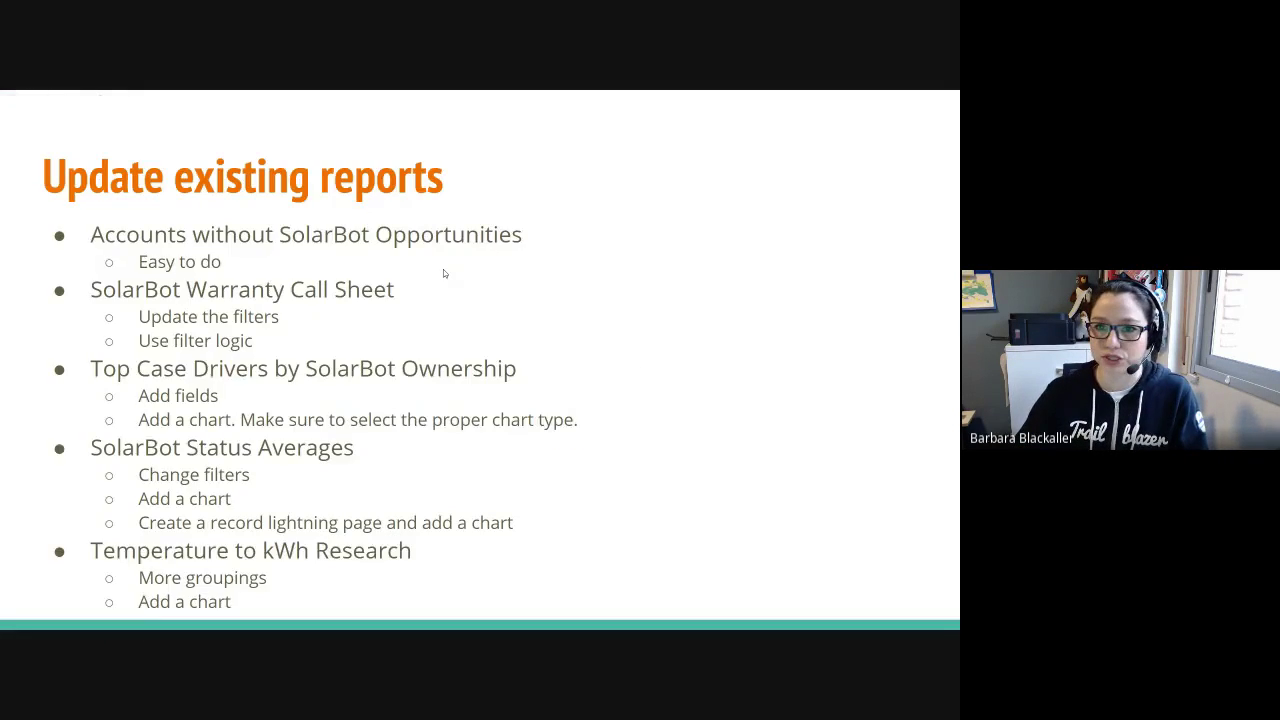
pyautogui.press('Right')
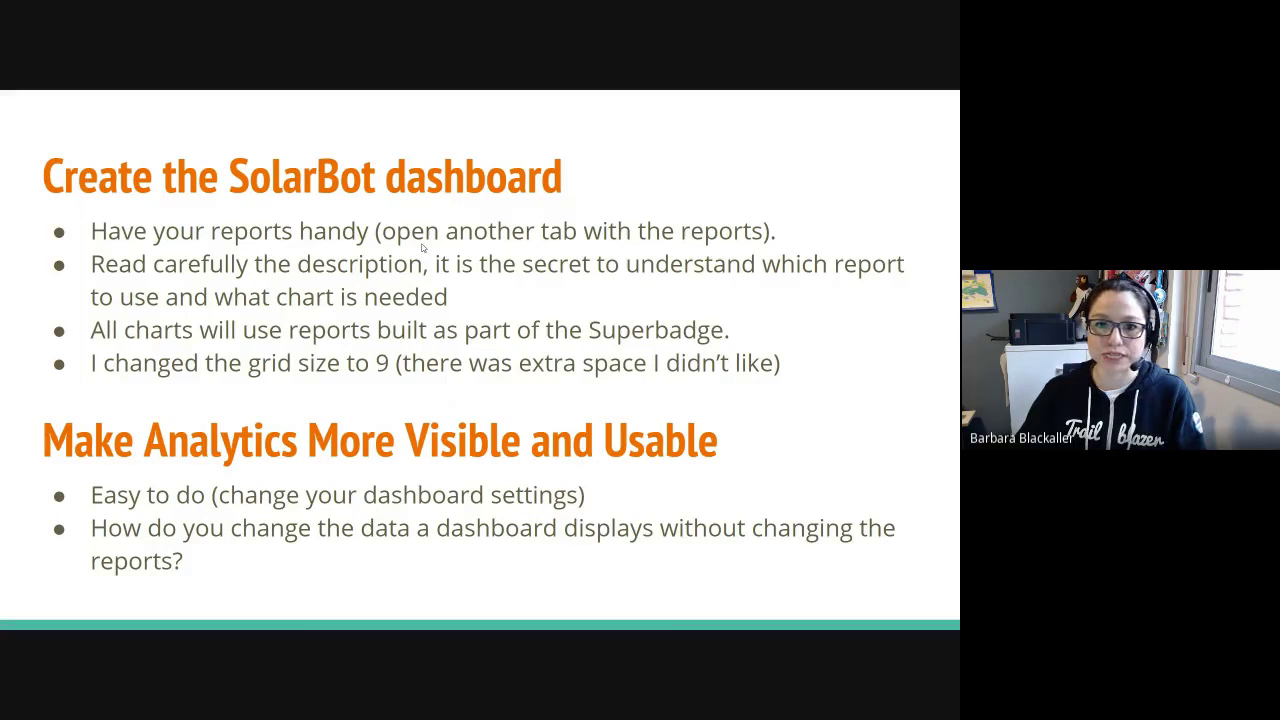
pyautogui.hotkey('alt', 'Tab')
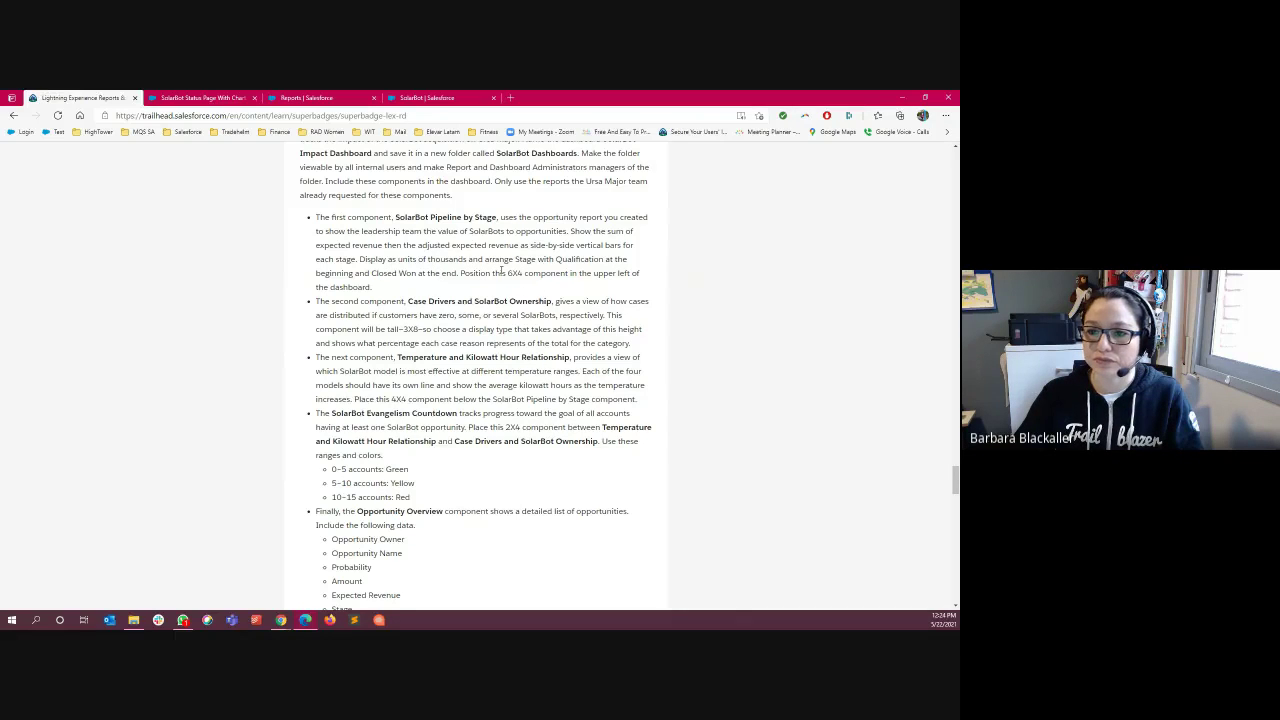
pyautogui.scroll(-1, 502, 270)
pyautogui.scroll(-1, 501, 270)
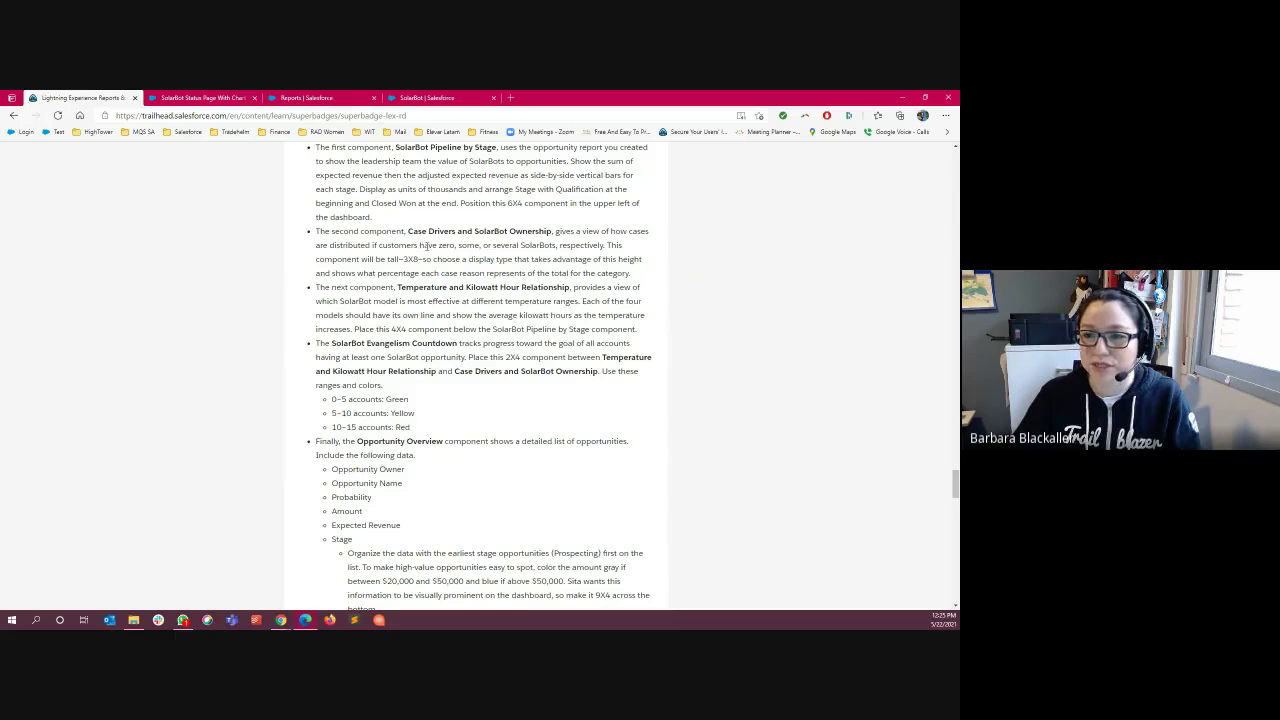
# - Highlight the Case Drivers and SolarBot Ownership categories, then the Temperature and Kilowatt Hour Relationship's per-model line requirement and 4X4 size
pyautogui.moveTo(434, 247); pyautogui.dragTo(557, 246)
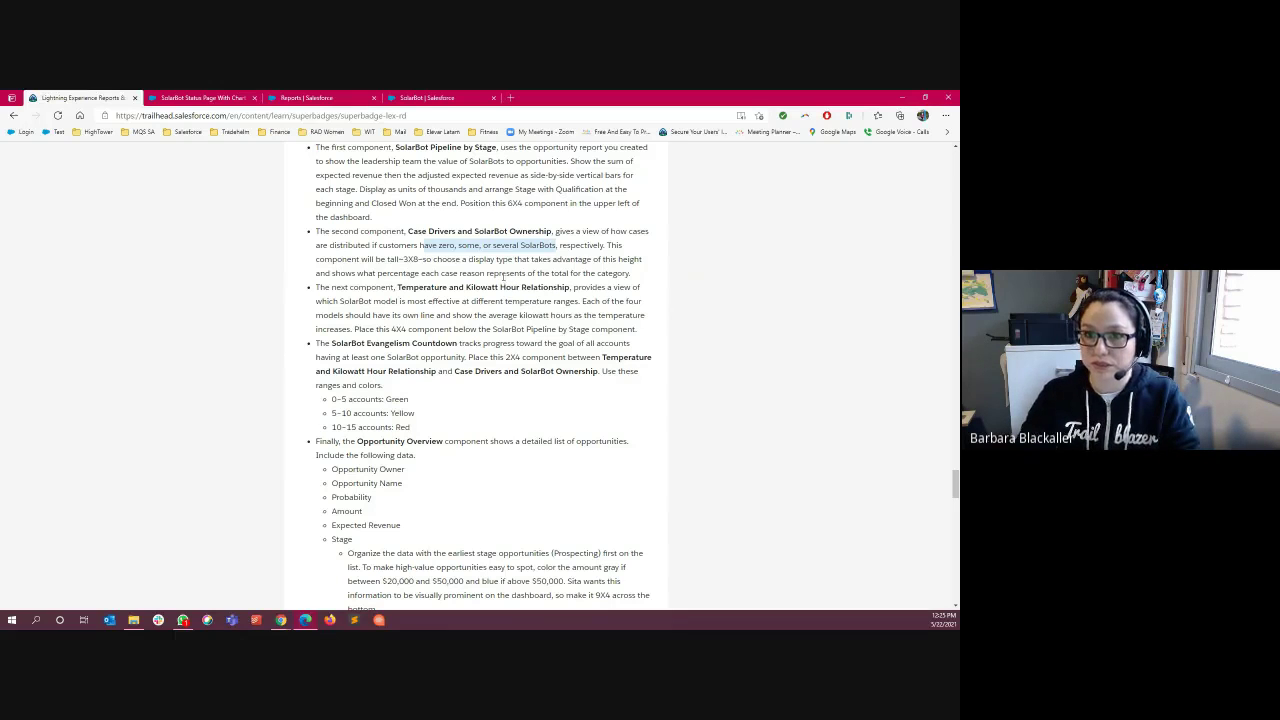
pyautogui.scroll(-1, 500, 273)
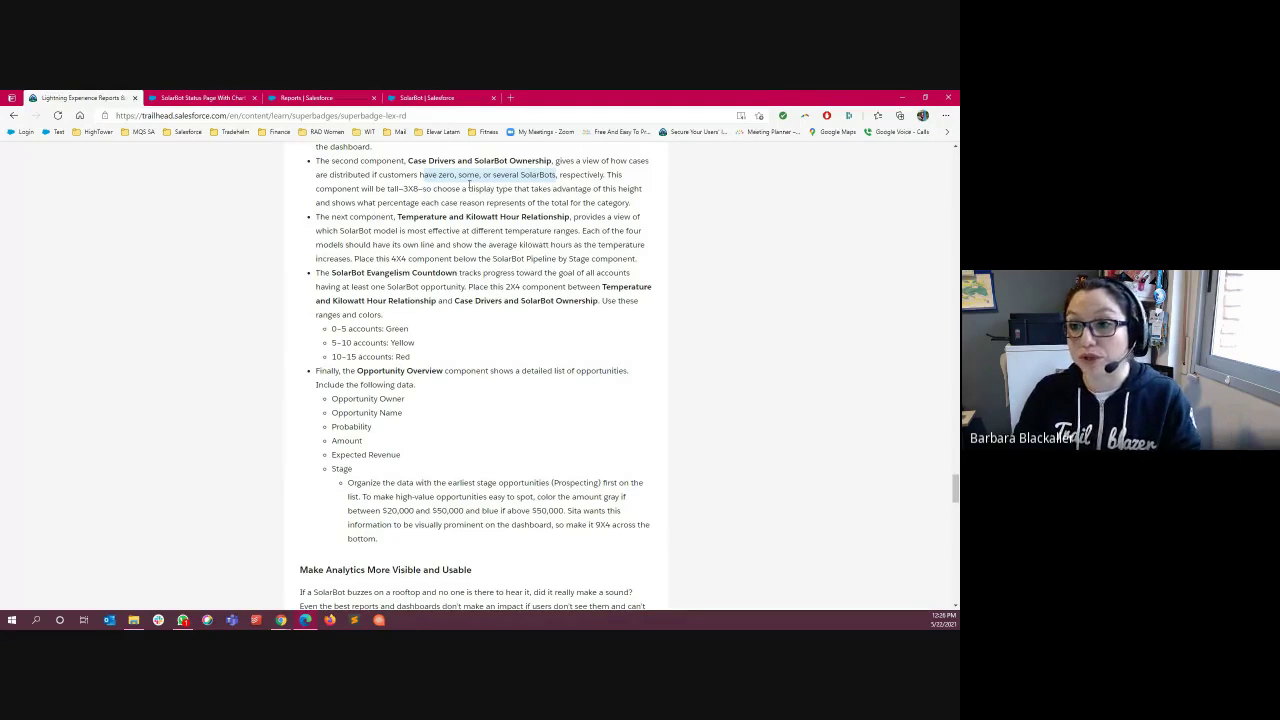
pyautogui.moveTo(317, 217); pyautogui.dragTo(567, 229)
pyautogui.click(456, 230)
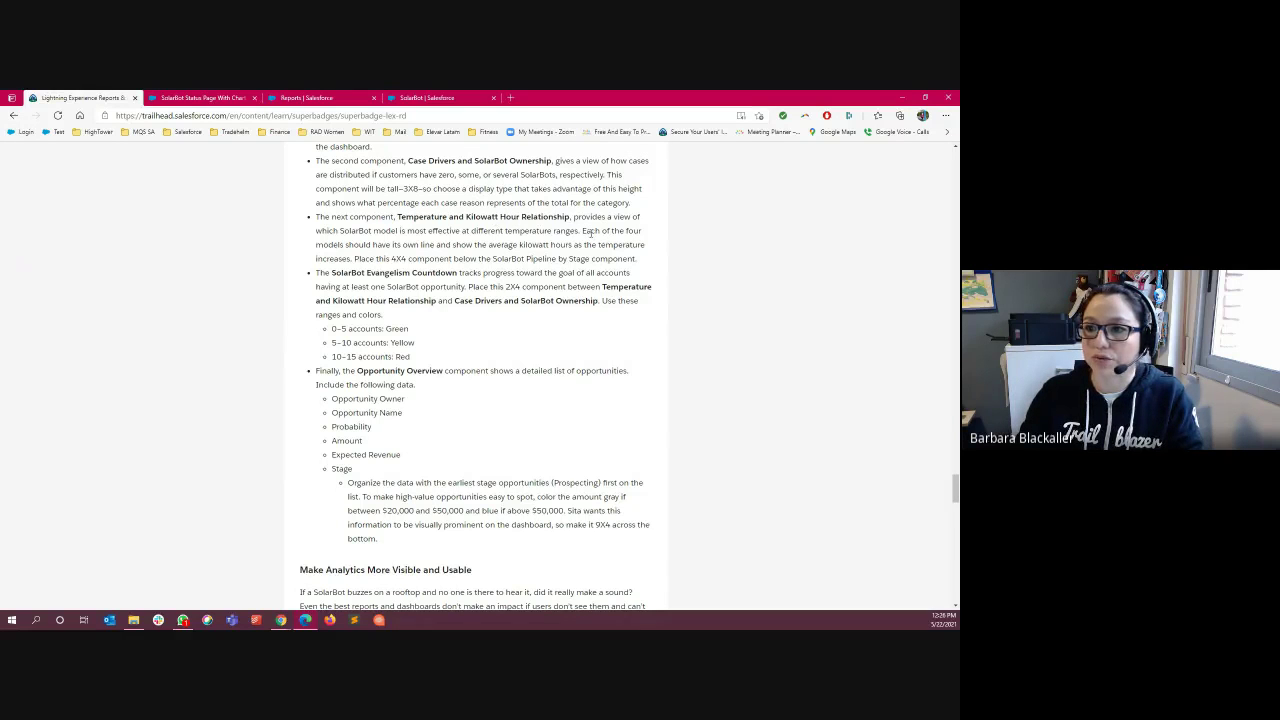
pyautogui.moveTo(583, 232); pyautogui.dragTo(434, 246)
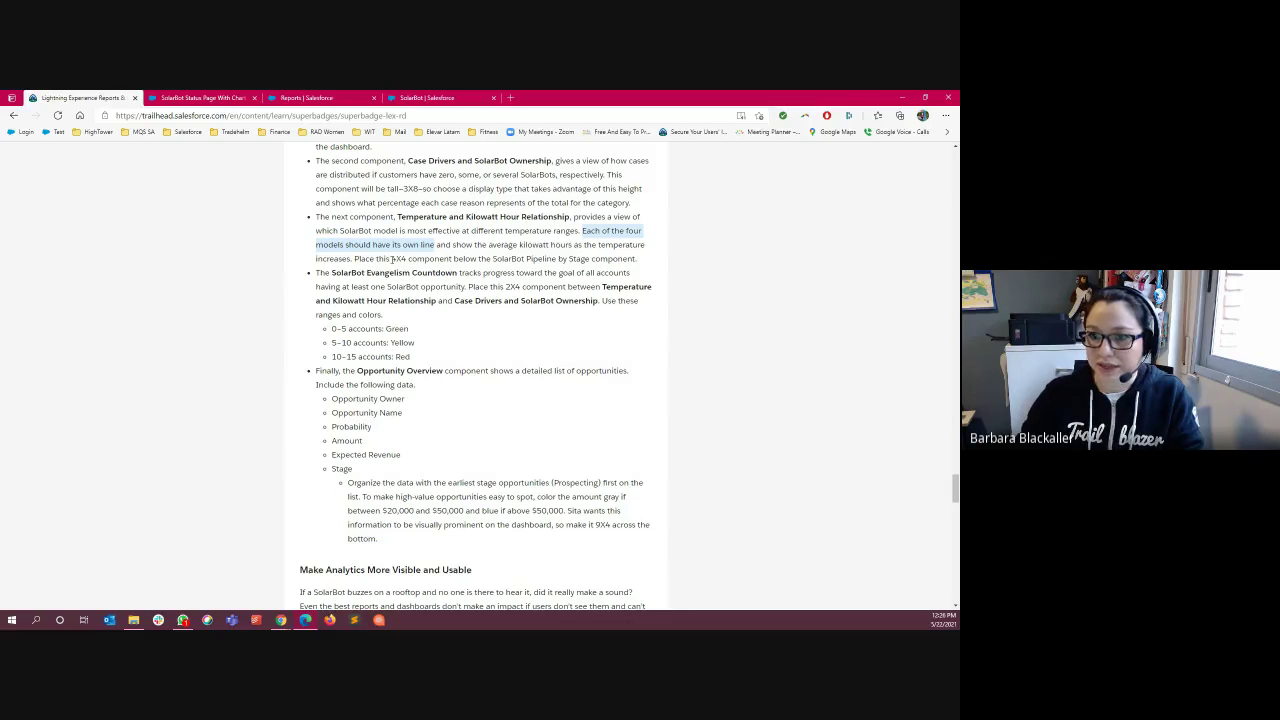
pyautogui.moveTo(392, 259); pyautogui.dragTo(409, 259)
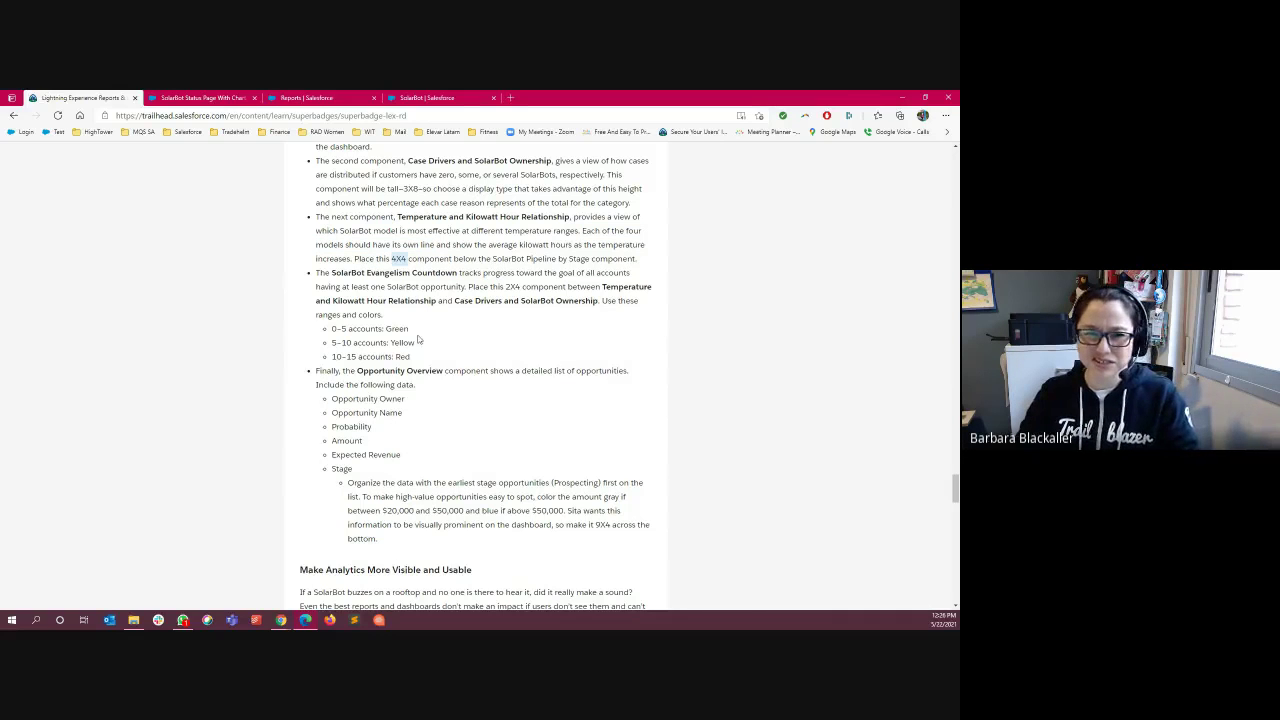
# - Open the SolarBot Impact Dashboard from the recent dashboards in Salesforce
pyautogui.click(198, 97)
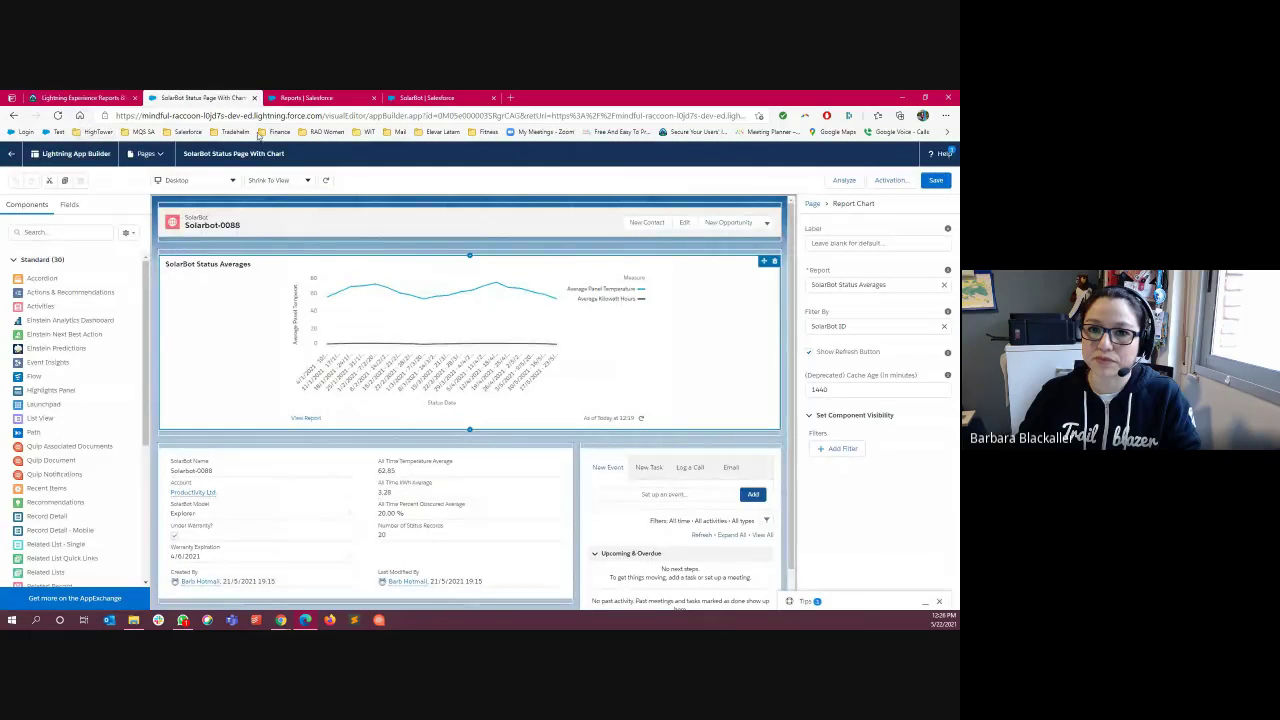
pyautogui.click(309, 98)
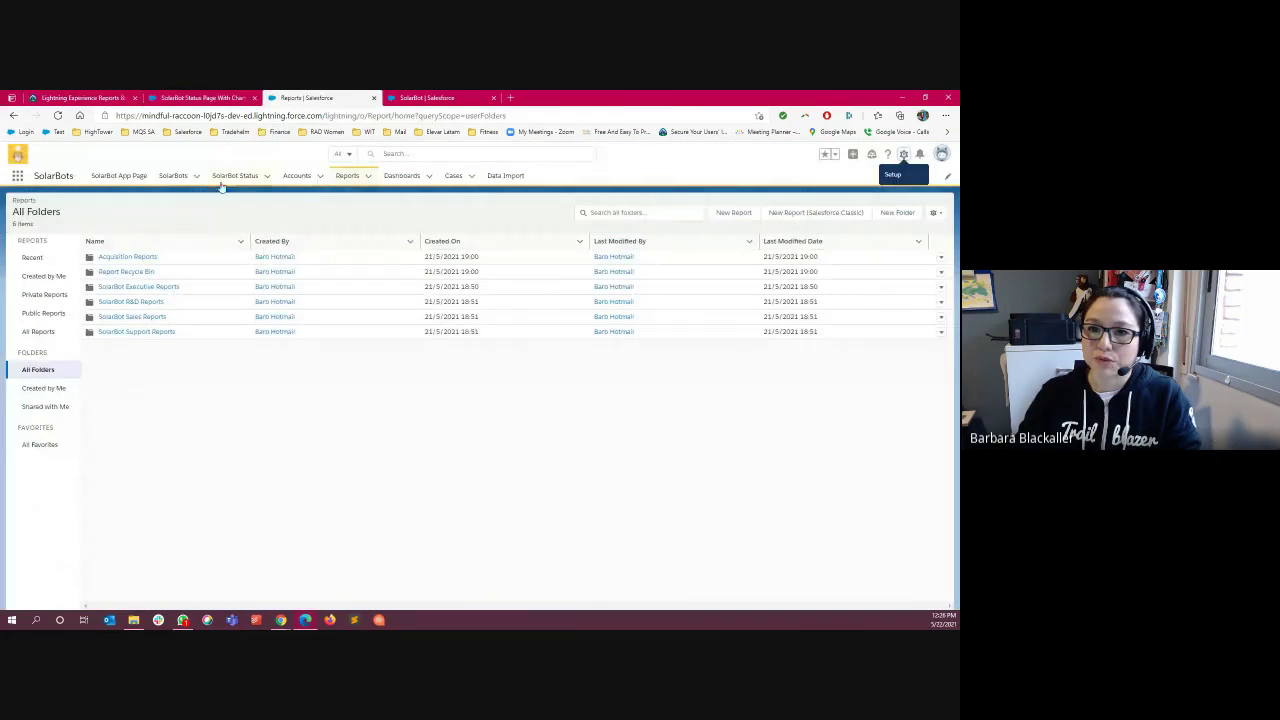
pyautogui.click(402, 176)
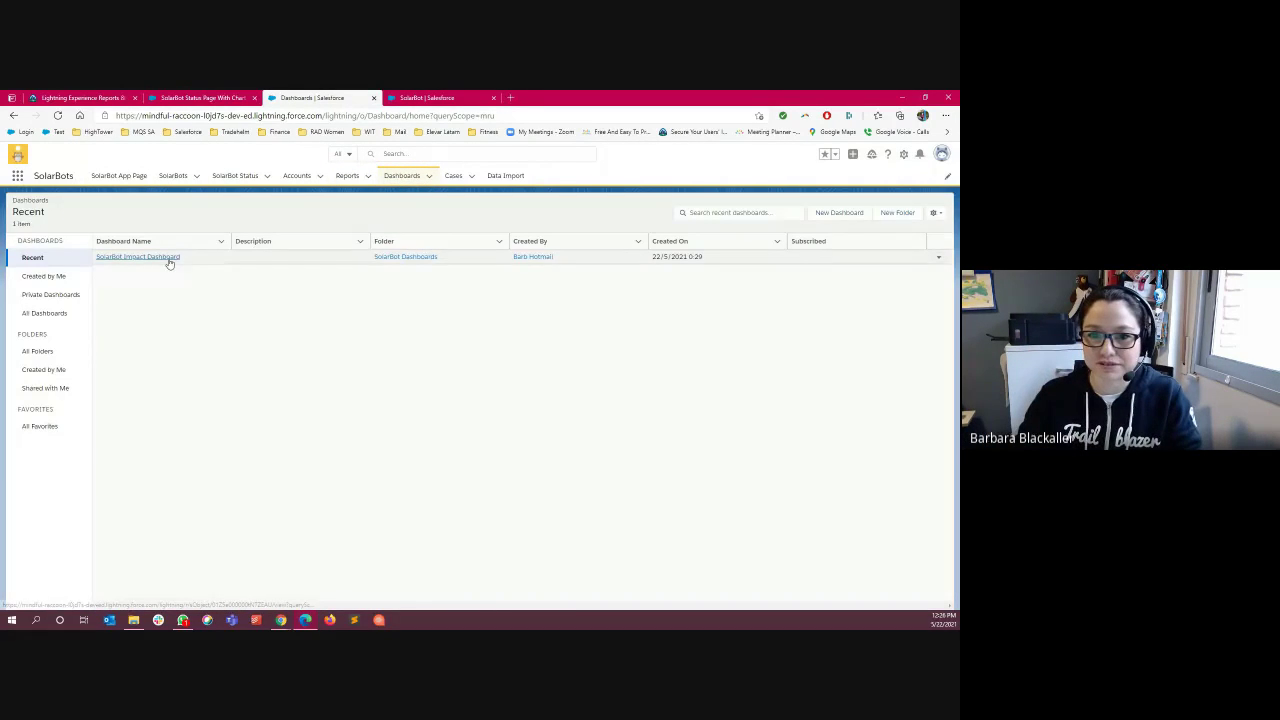
pyautogui.click(169, 258)
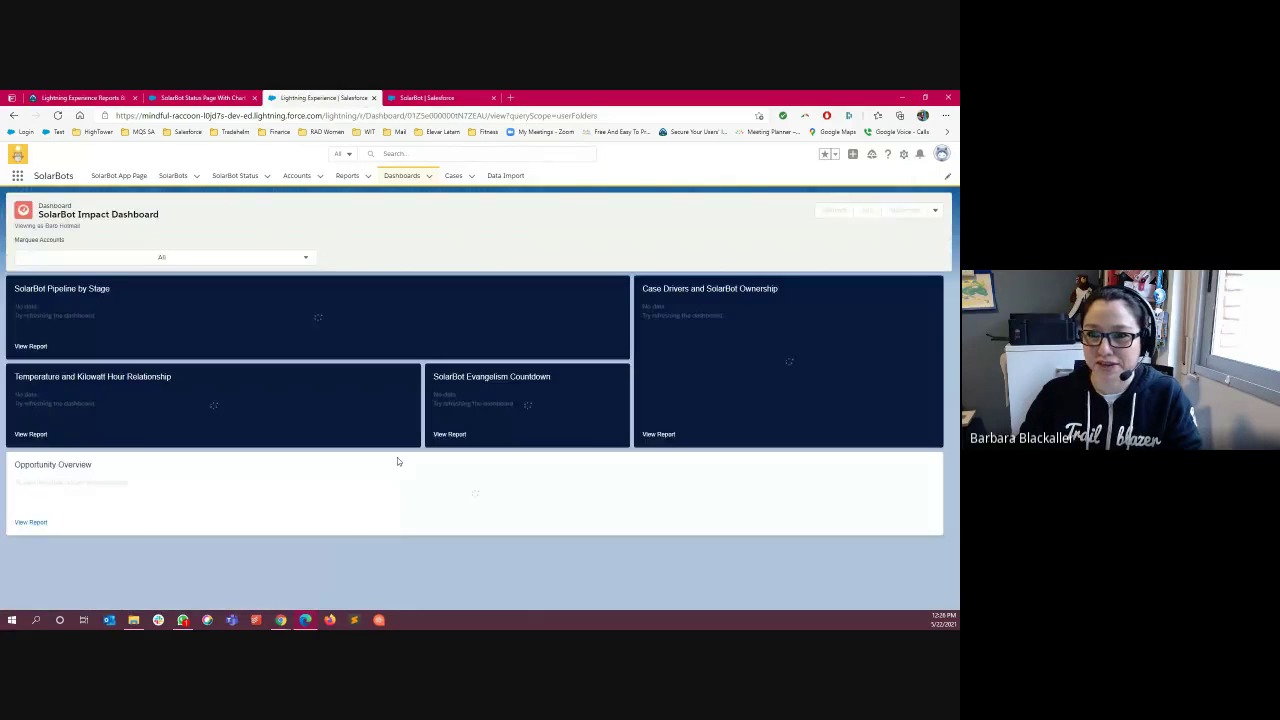
# - Return to the superbadge page and read the Opportunity Overview and Make Analytics More Visible and Usable requirements, highlighting the Marquee Accounts item
pyautogui.click(187, 96)
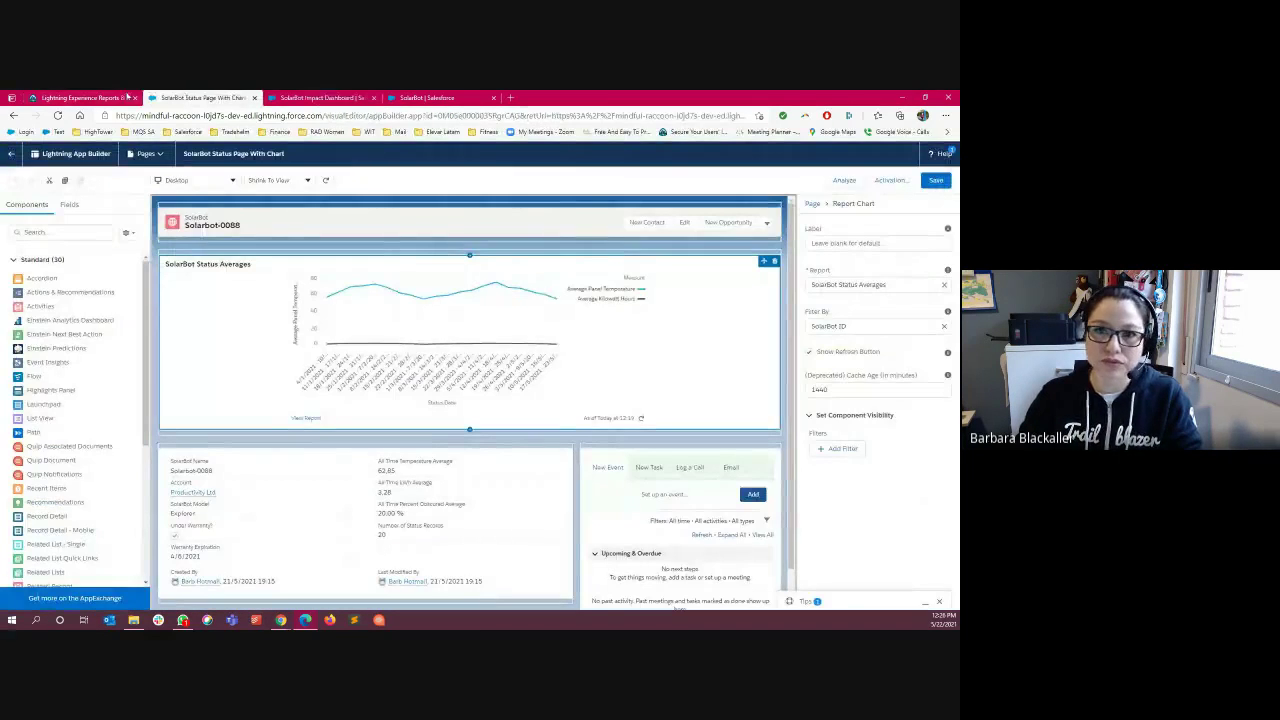
pyautogui.click(80, 97)
pyautogui.scroll(-3, 497, 420)
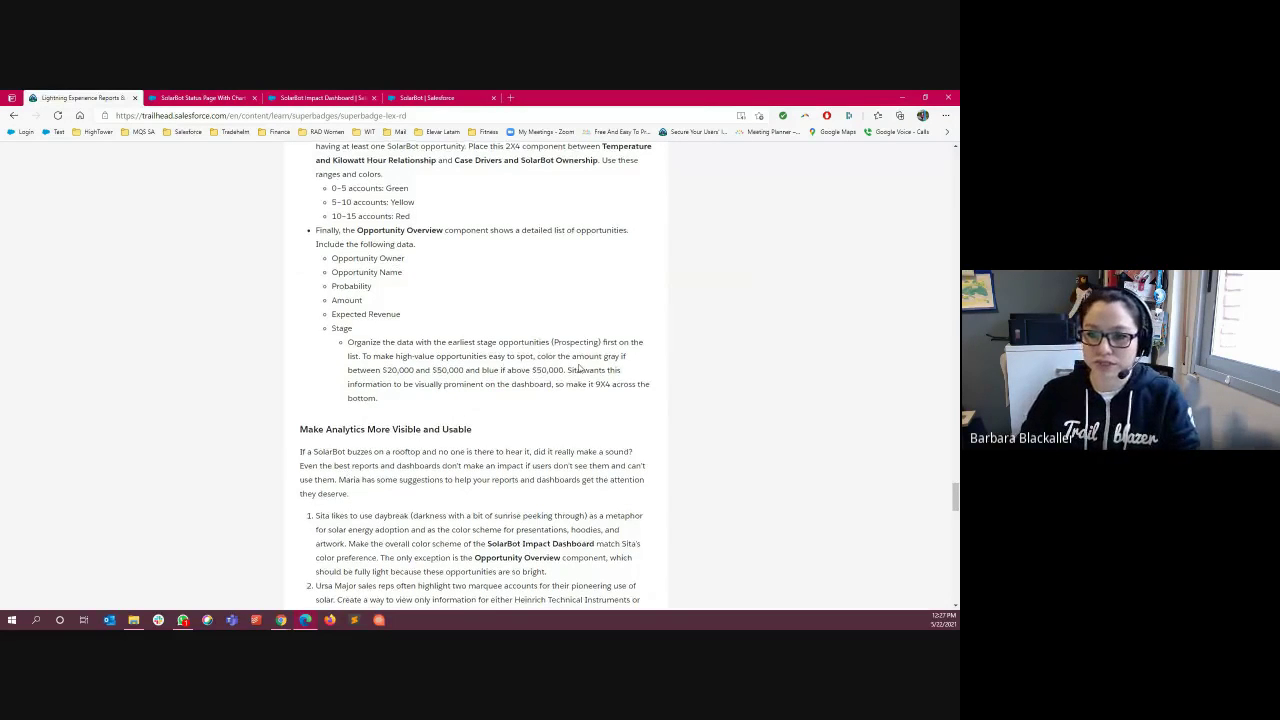
pyautogui.scroll(-1, 580, 369)
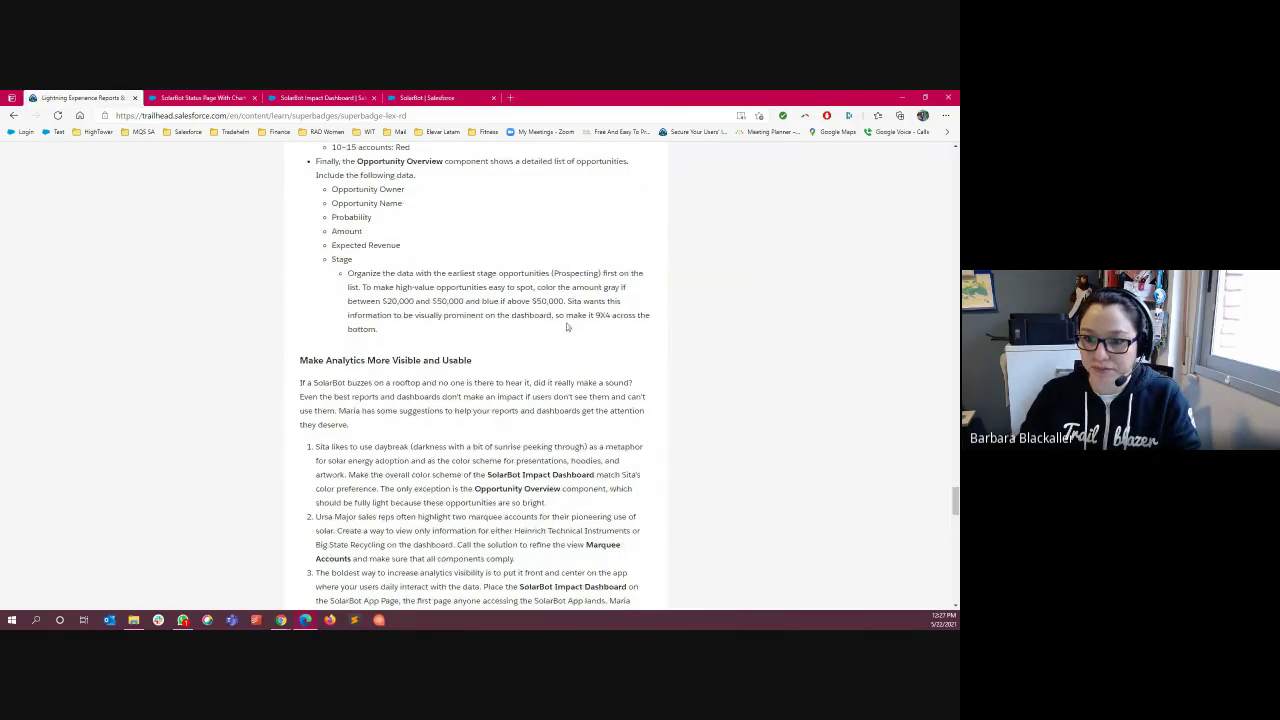
pyautogui.scroll(-3, 646, 333)
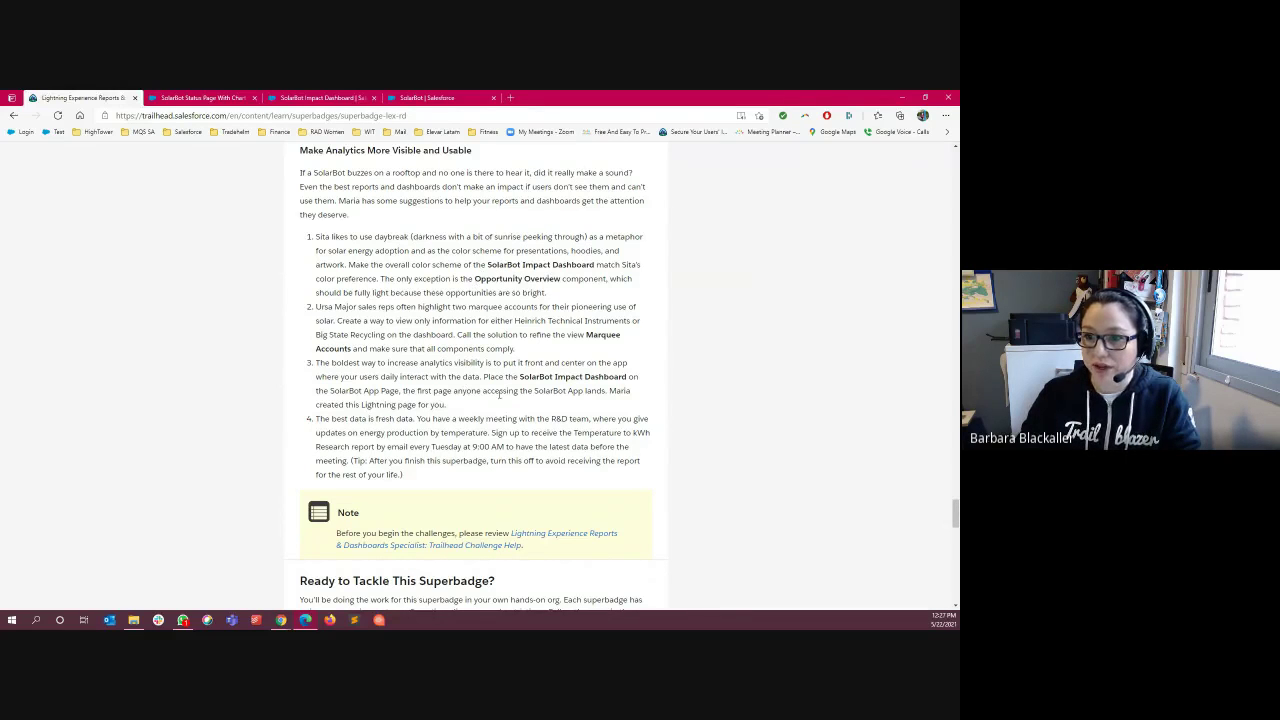
pyautogui.moveTo(518, 350); pyautogui.dragTo(314, 307)
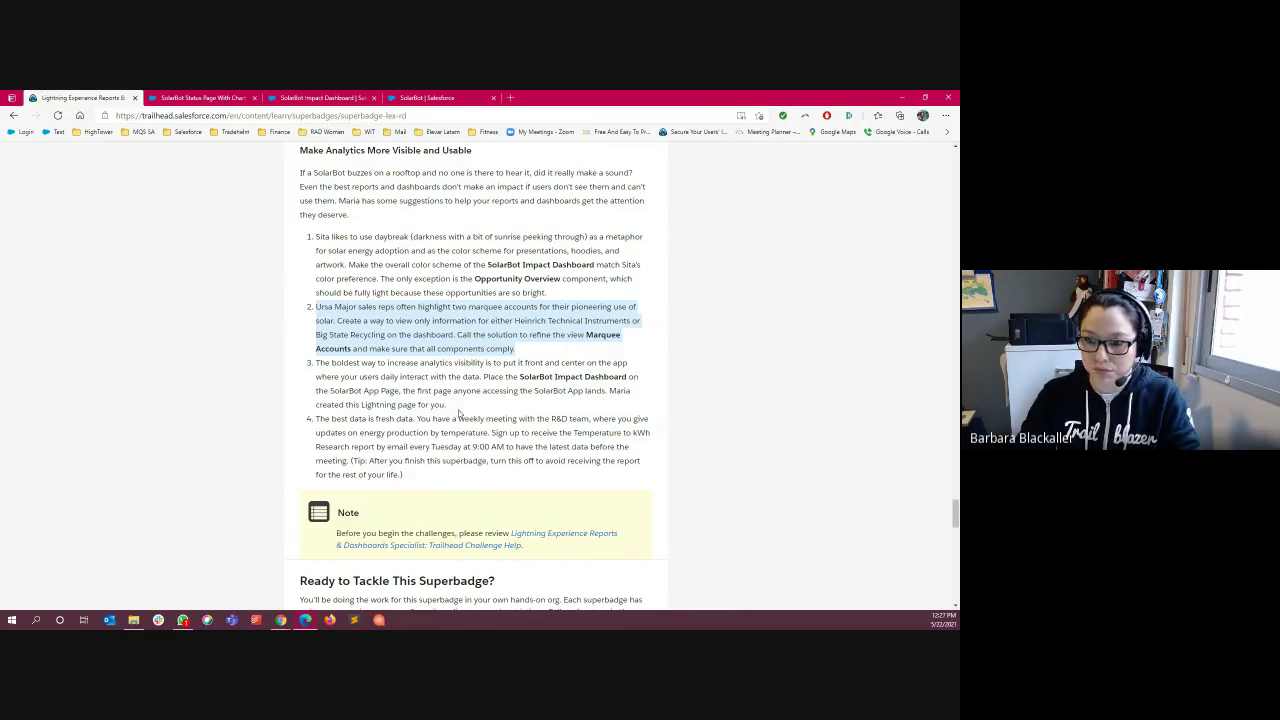
pyautogui.click(458, 413)
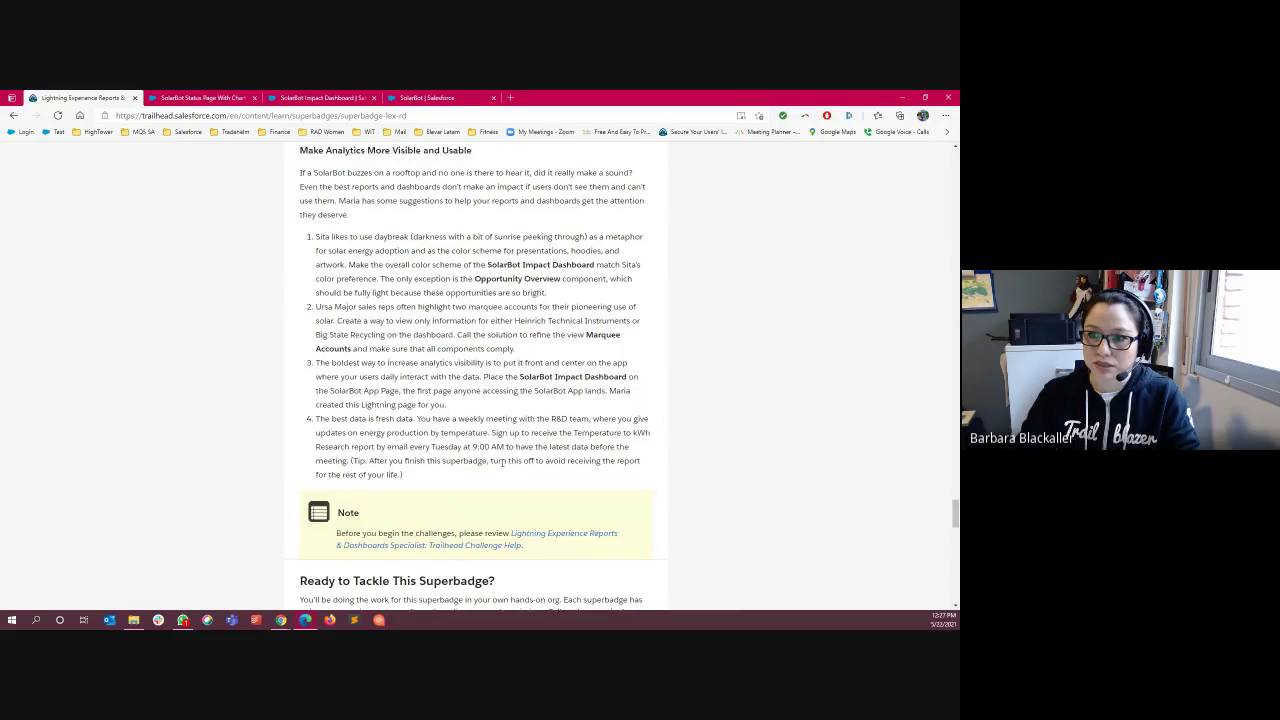
# - Check challenge 8, Make reports and dashboards more discoverable and usable, and read the resulting feedback
pyautogui.scroll(-3, 502, 462)
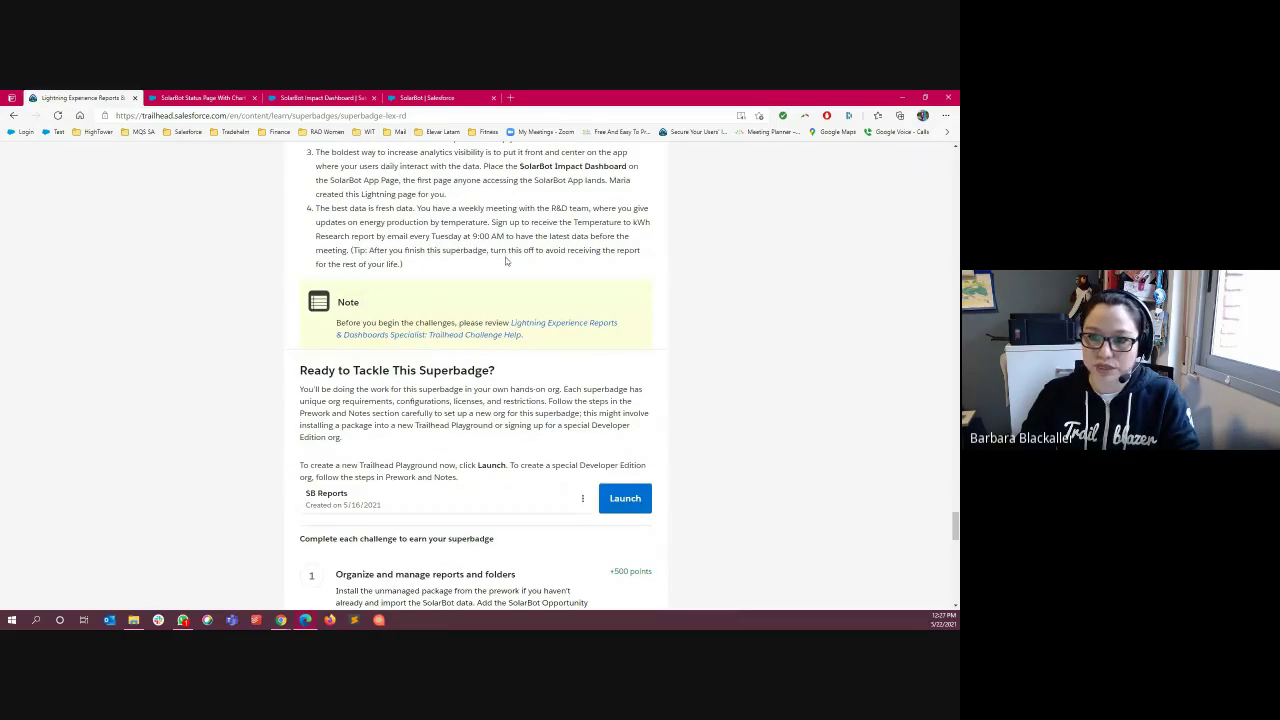
pyautogui.scroll(-8, 500, 483)
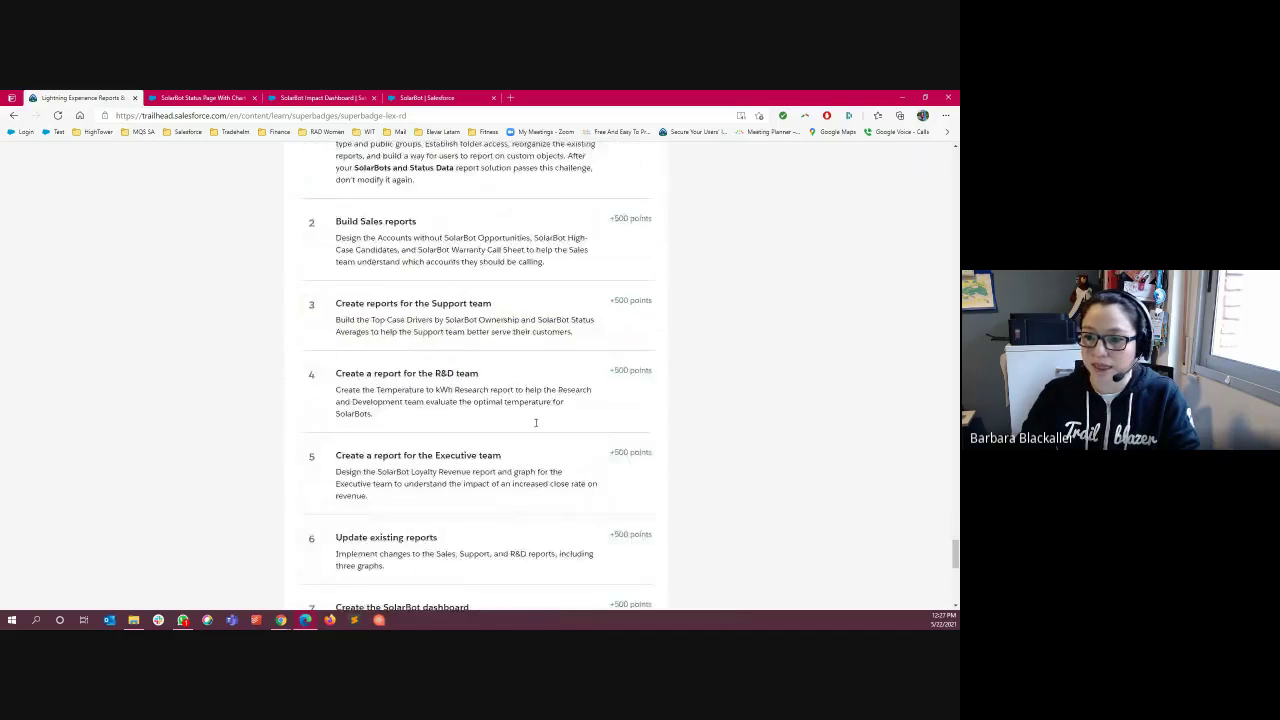
pyautogui.scroll(-3, 535, 423)
pyautogui.click(608, 316)
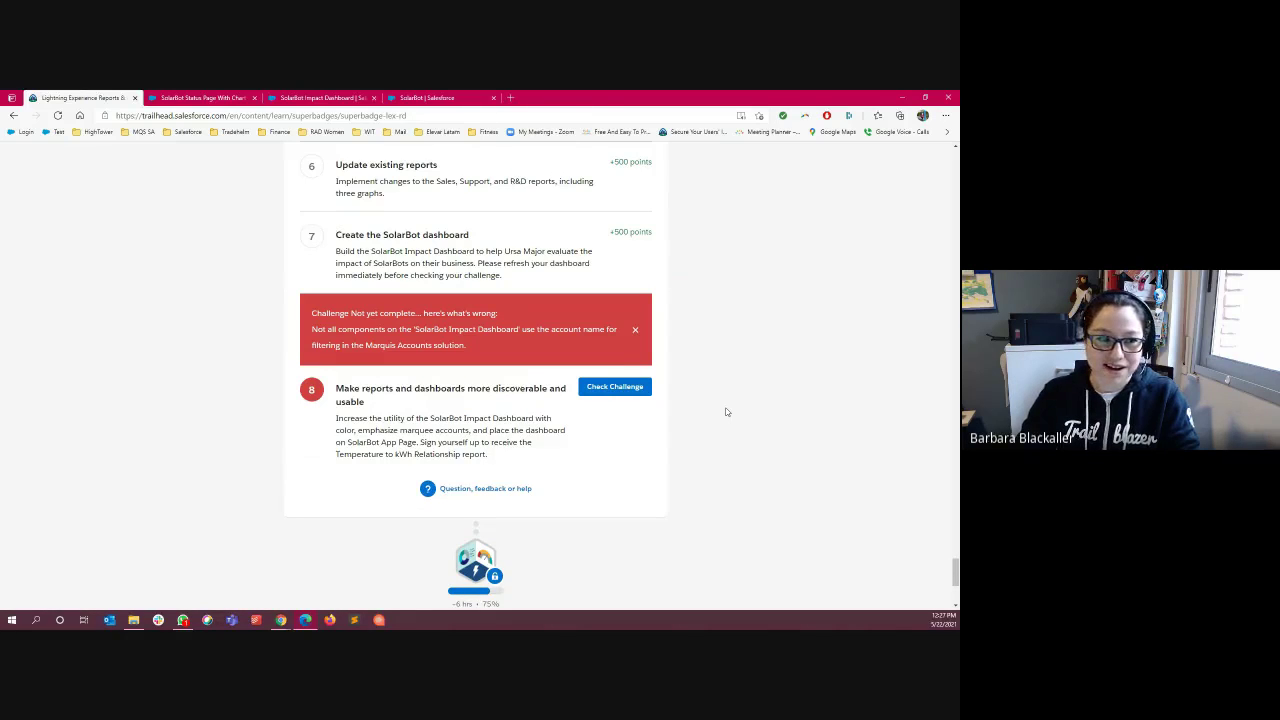
pyautogui.doubleClick(464, 346)
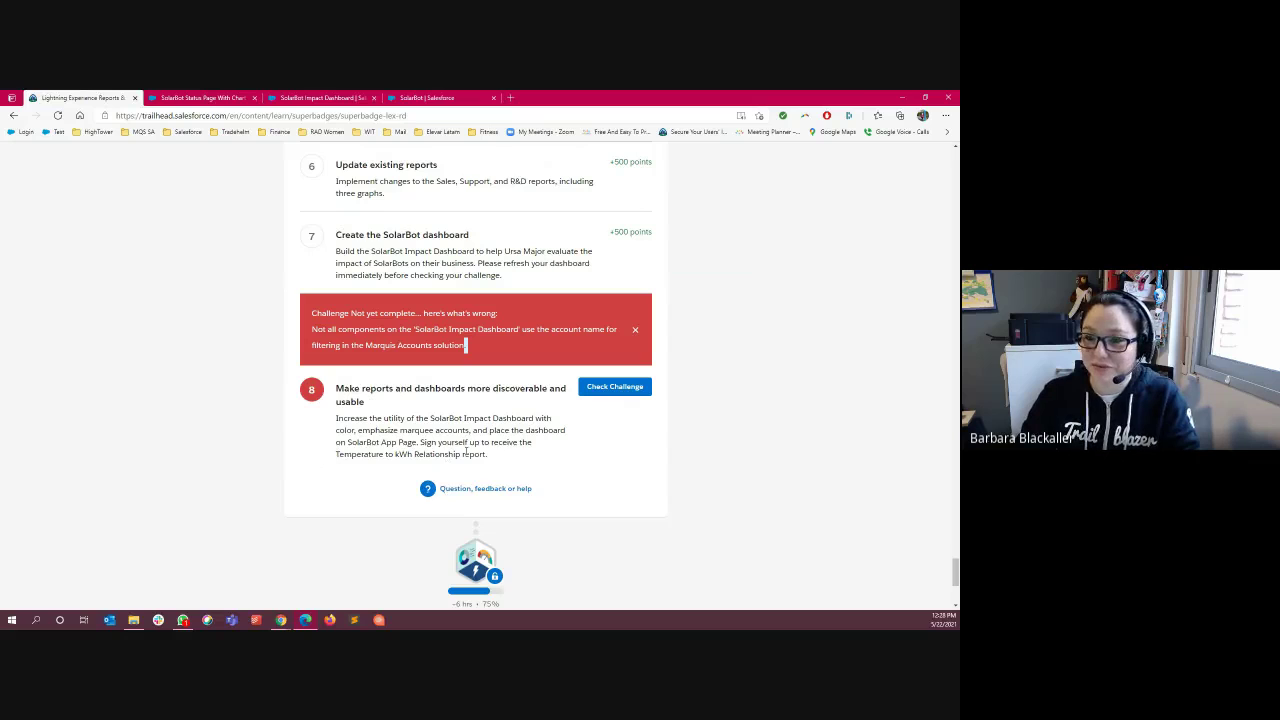
pyautogui.click(466, 352)
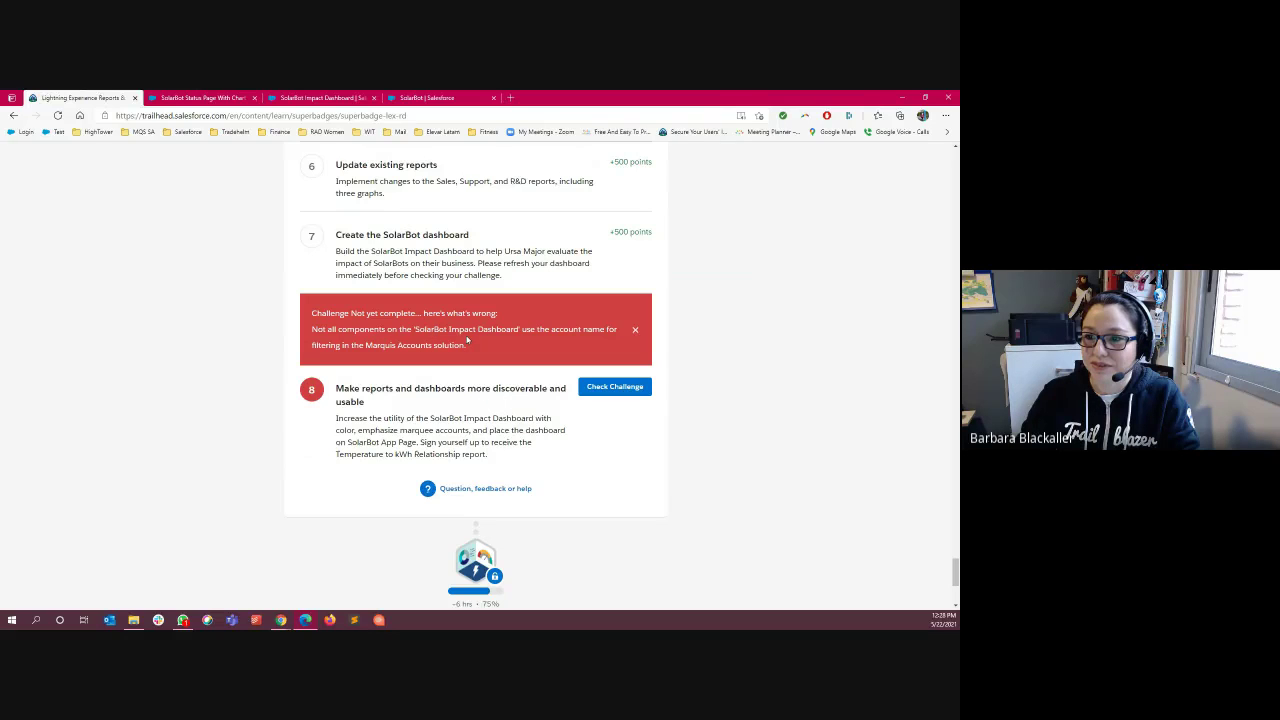
# - On the SolarBot Impact Dashboard, try the Marquee Accounts filter with Heinrich Technical Instruments, then reset it to All
pyautogui.click(210, 97)
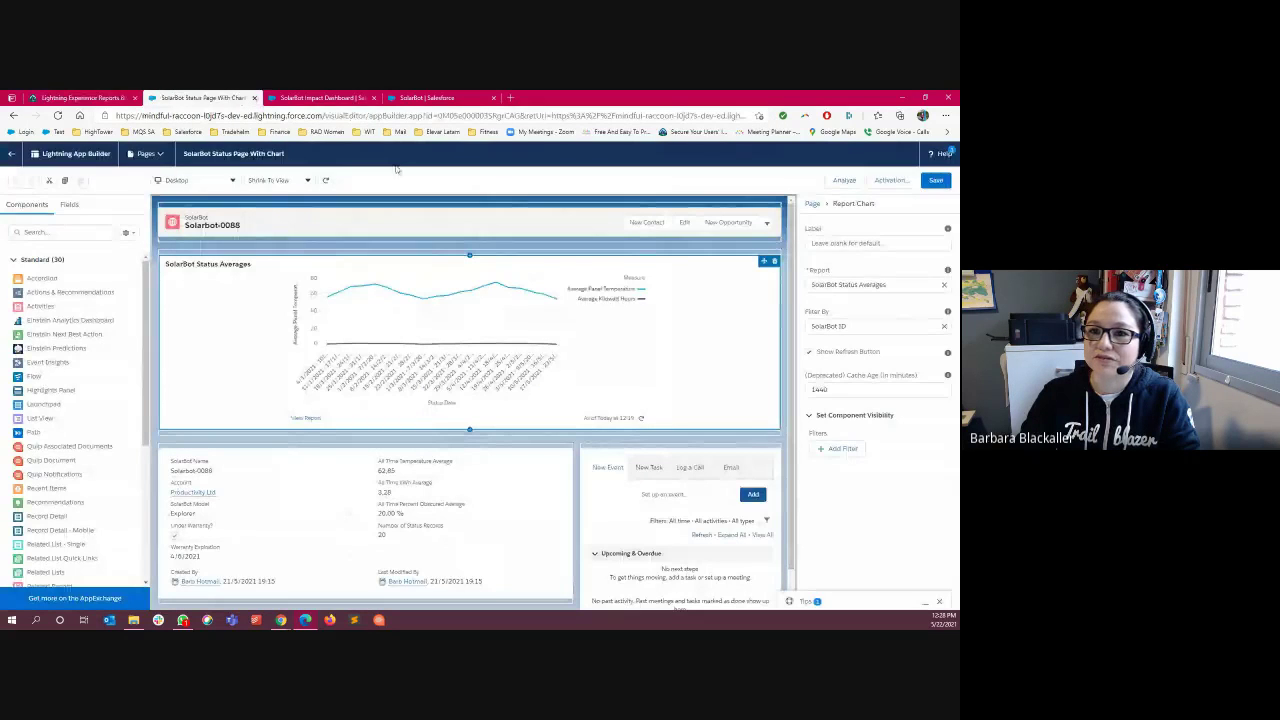
pyautogui.click(320, 97)
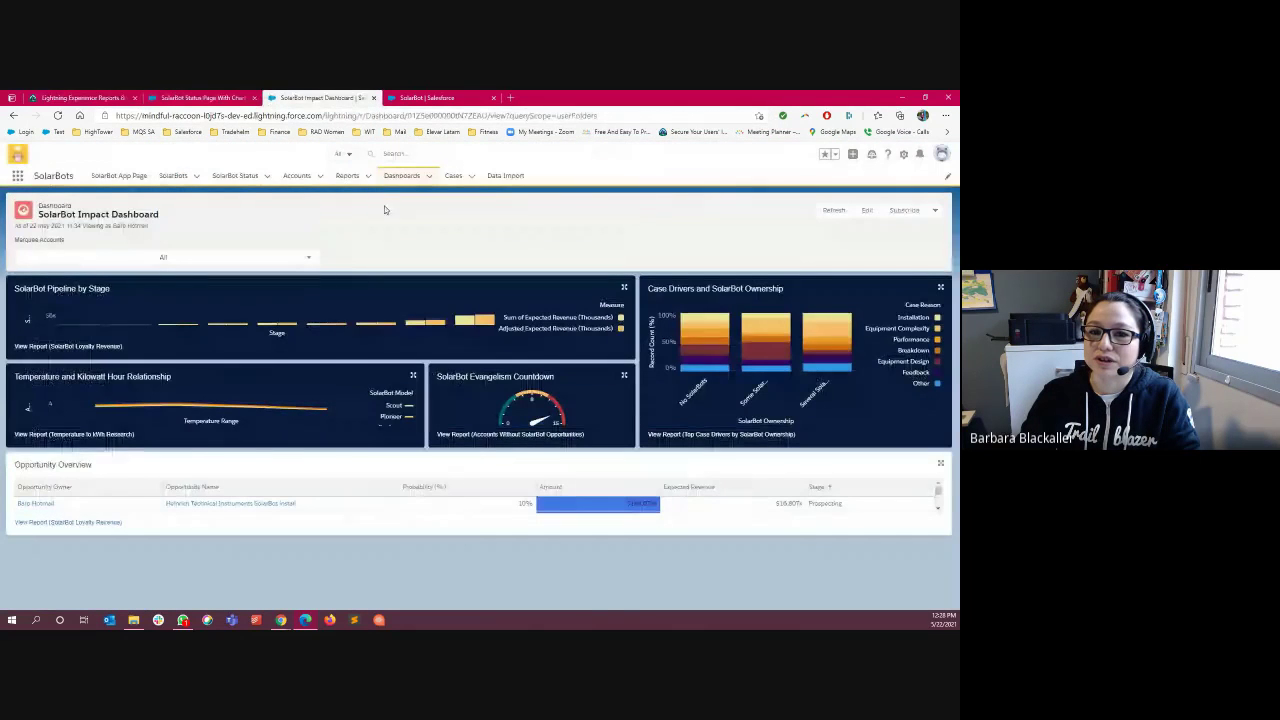
pyautogui.click(297, 258)
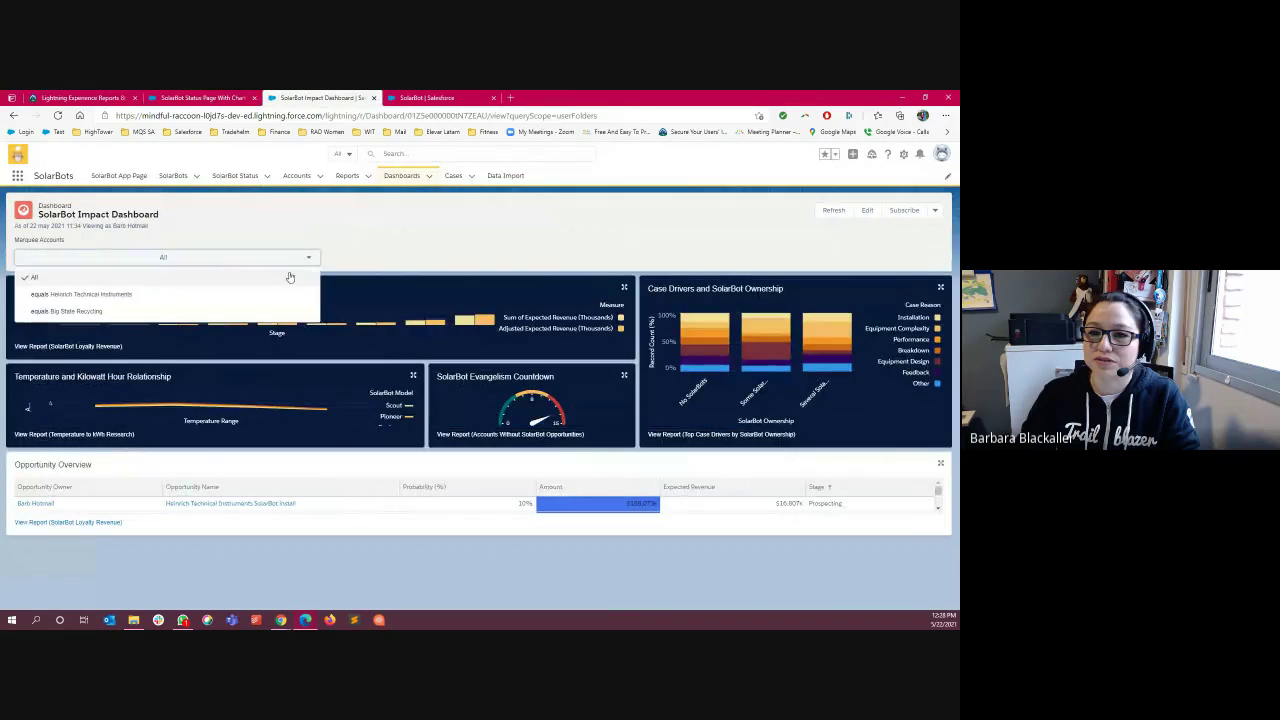
pyautogui.click(230, 294)
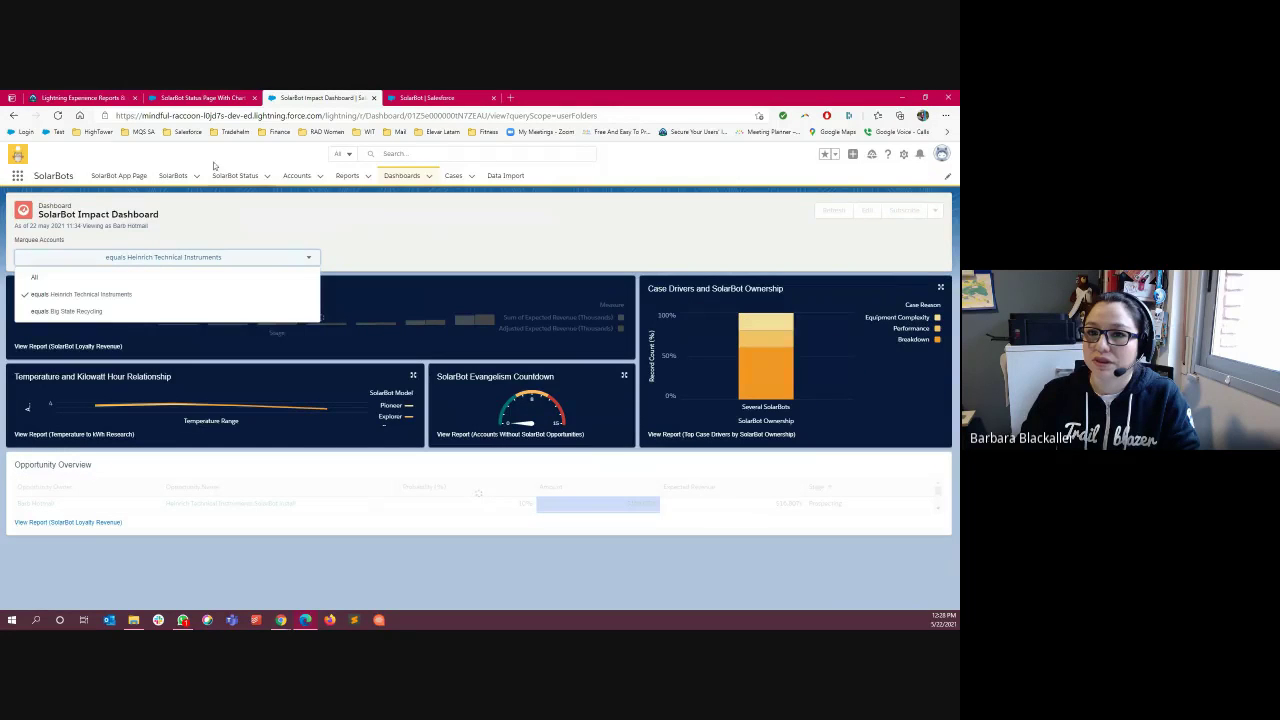
pyautogui.click(190, 278)
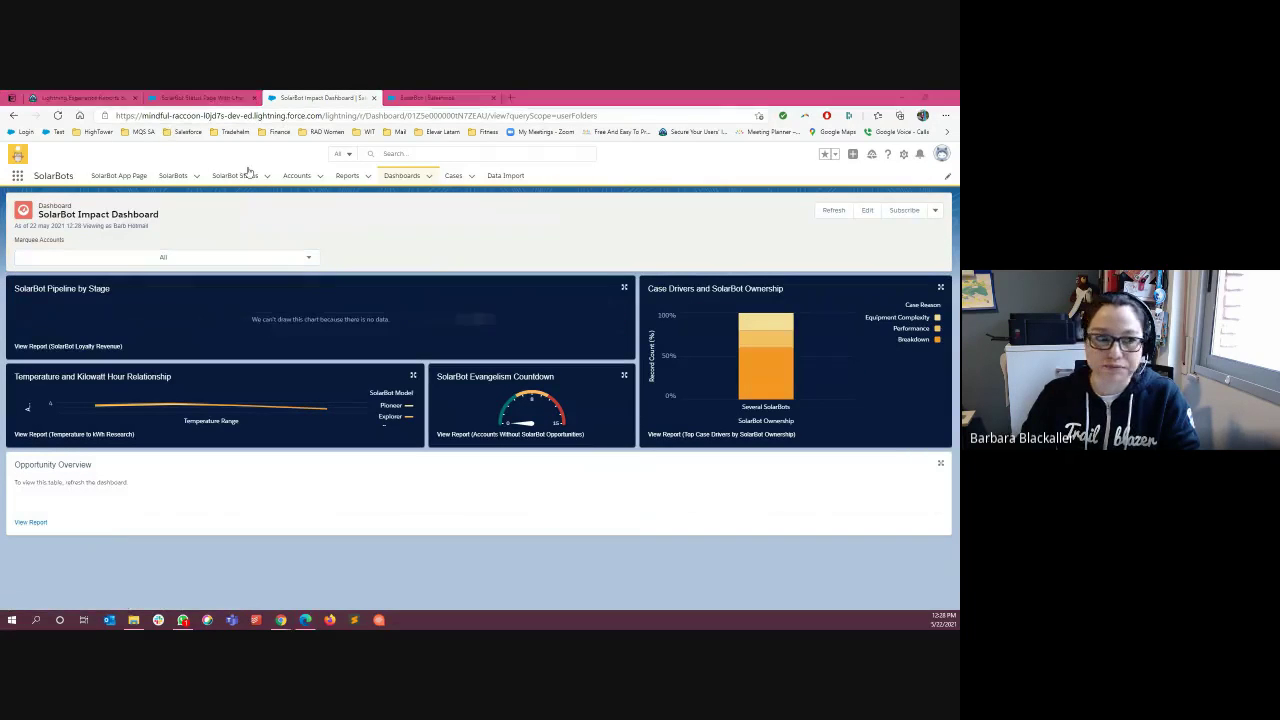
# - Recheck challenge 8 on the superbadge page and dismiss its feedback message
pyautogui.hotkey('ctrl', '1')
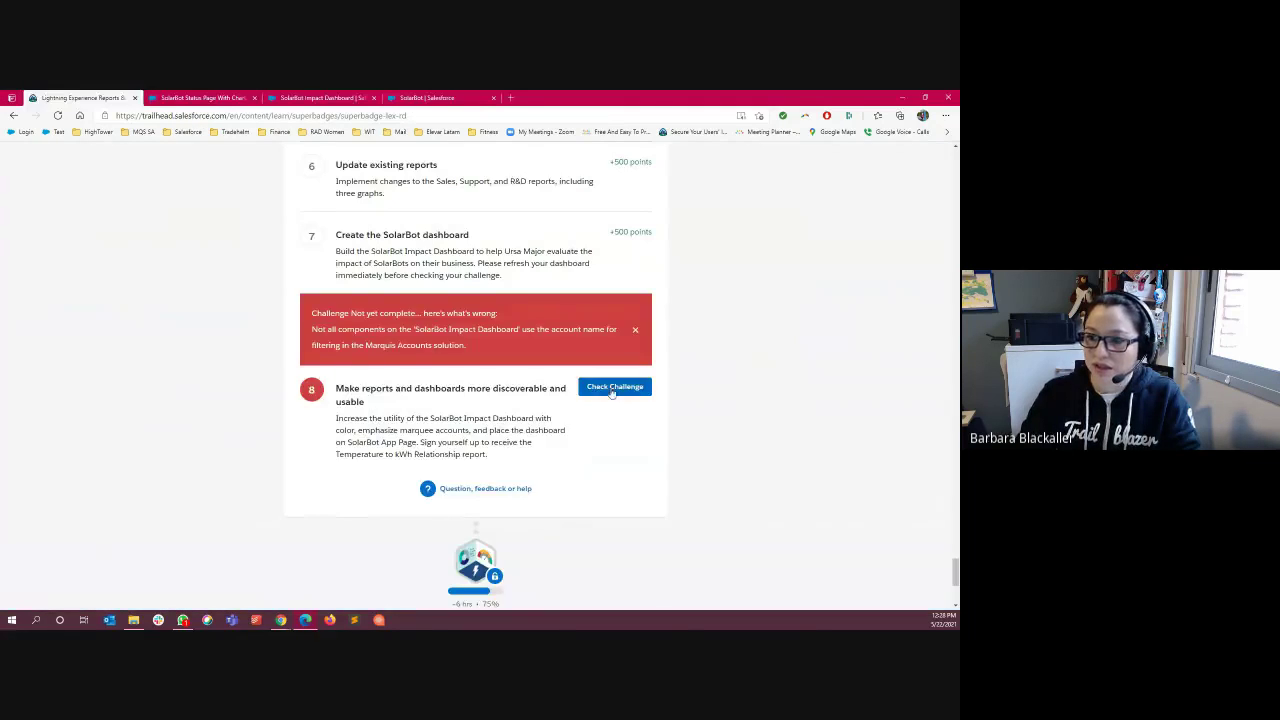
pyautogui.click(608, 315)
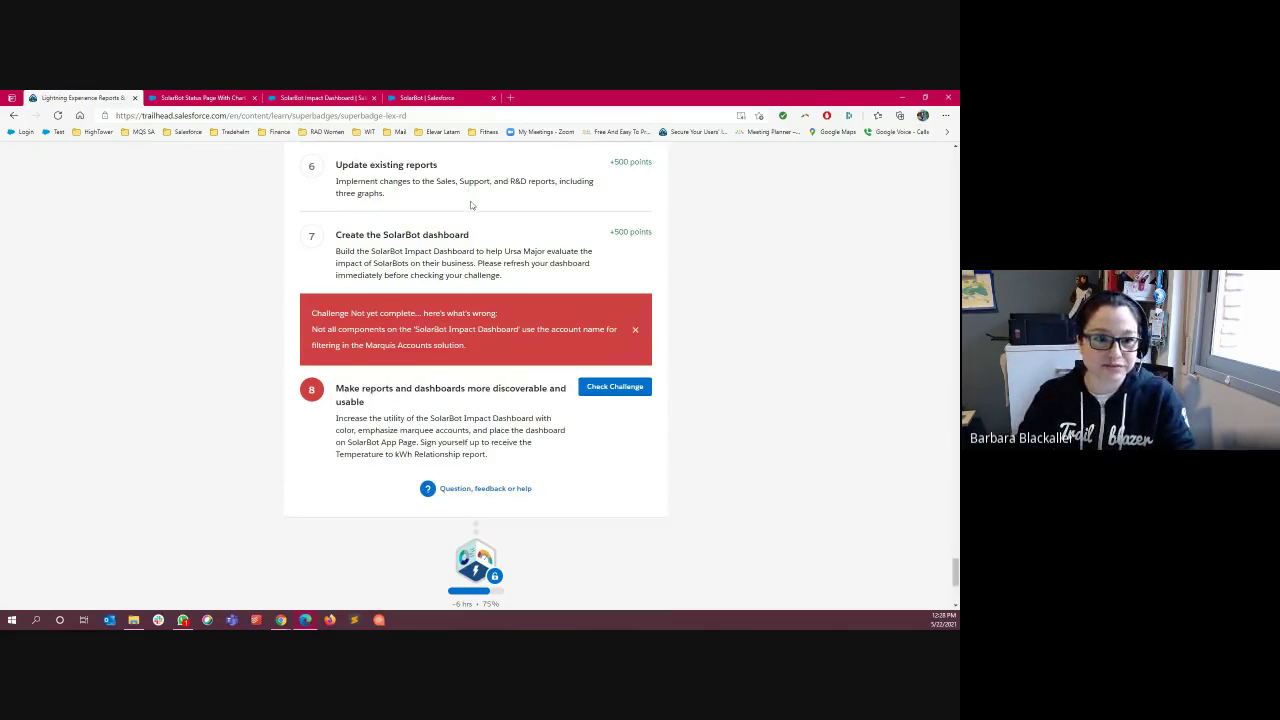
pyautogui.click(634, 331)
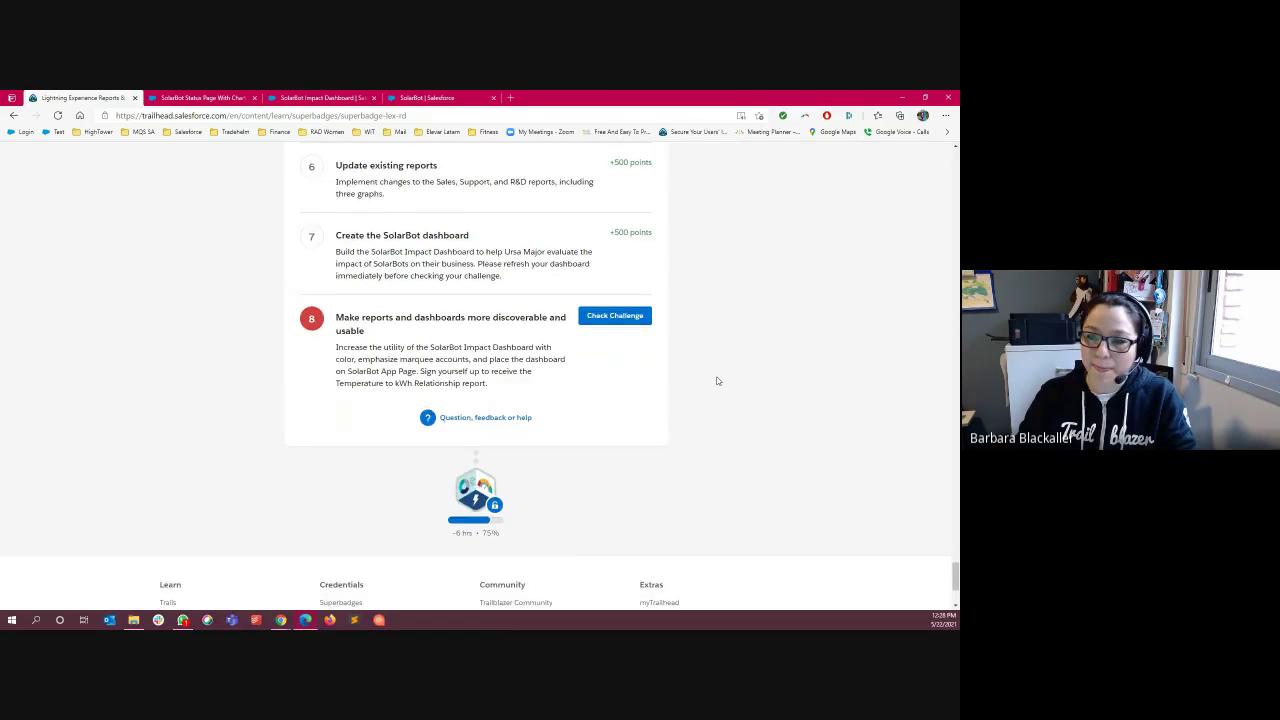
# - Revisit Design the SolarBot Impact Dashboard, then switch to Google Slides, show the Resources slide and exit the presentation
pyautogui.scroll(10, 720, 380)
pyautogui.scroll(15, 725, 380)
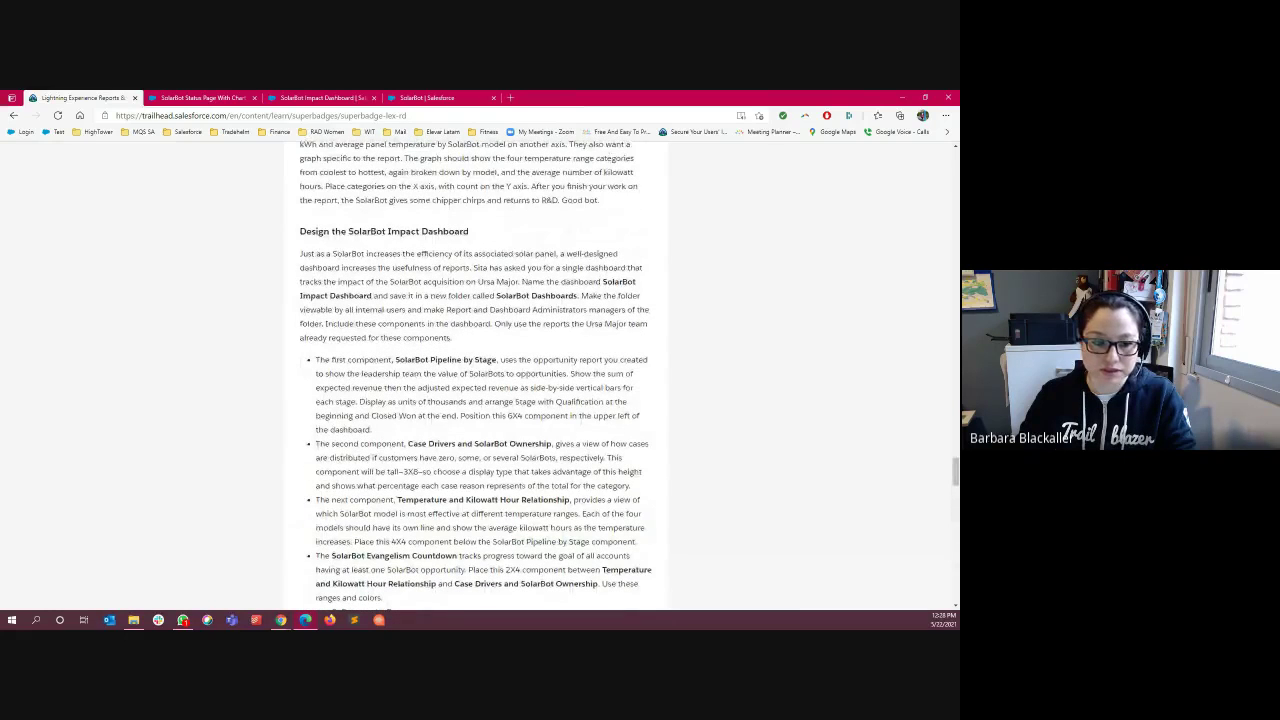
pyautogui.moveTo(281, 620)
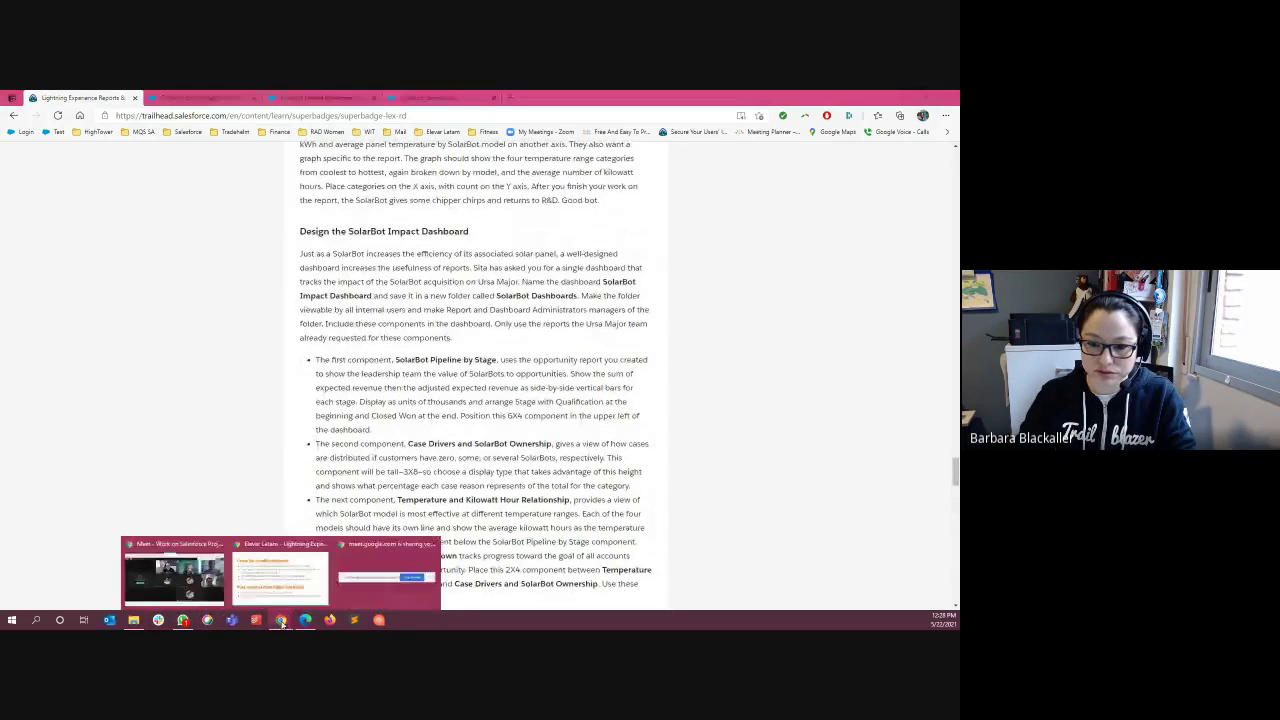
pyautogui.click(286, 578)
pyautogui.click(597, 397)
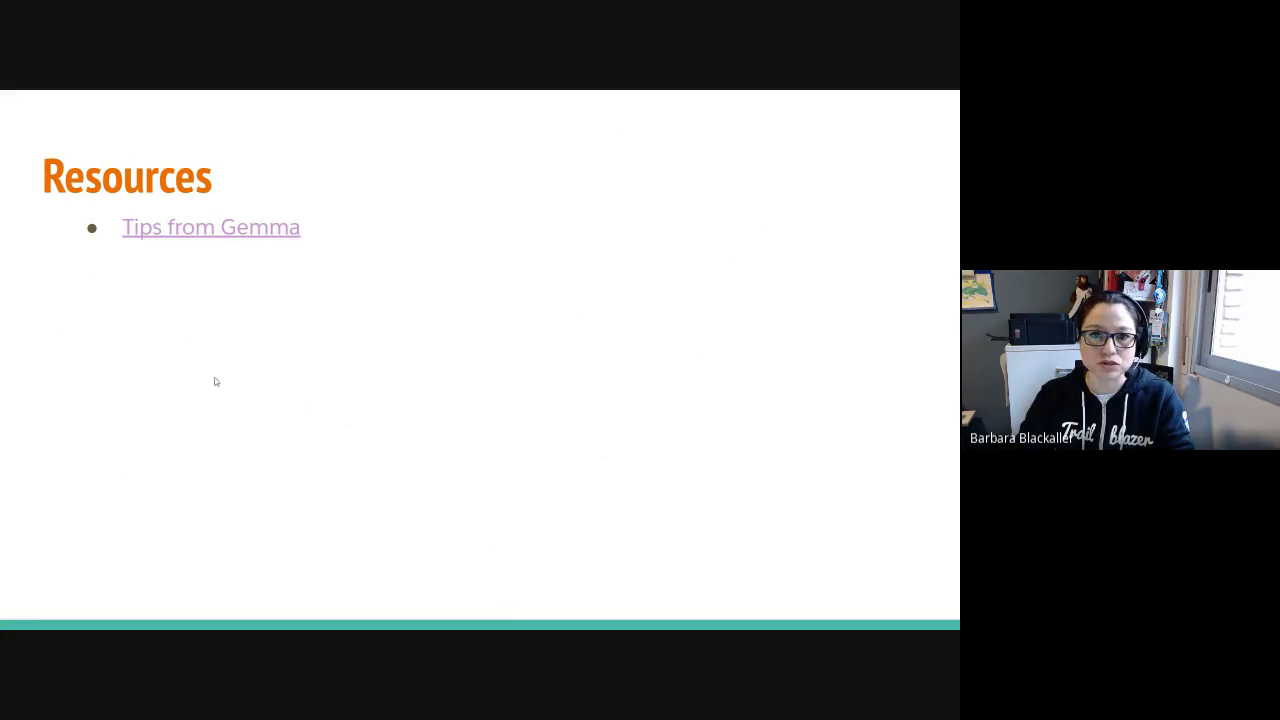
pyautogui.press('Escape')
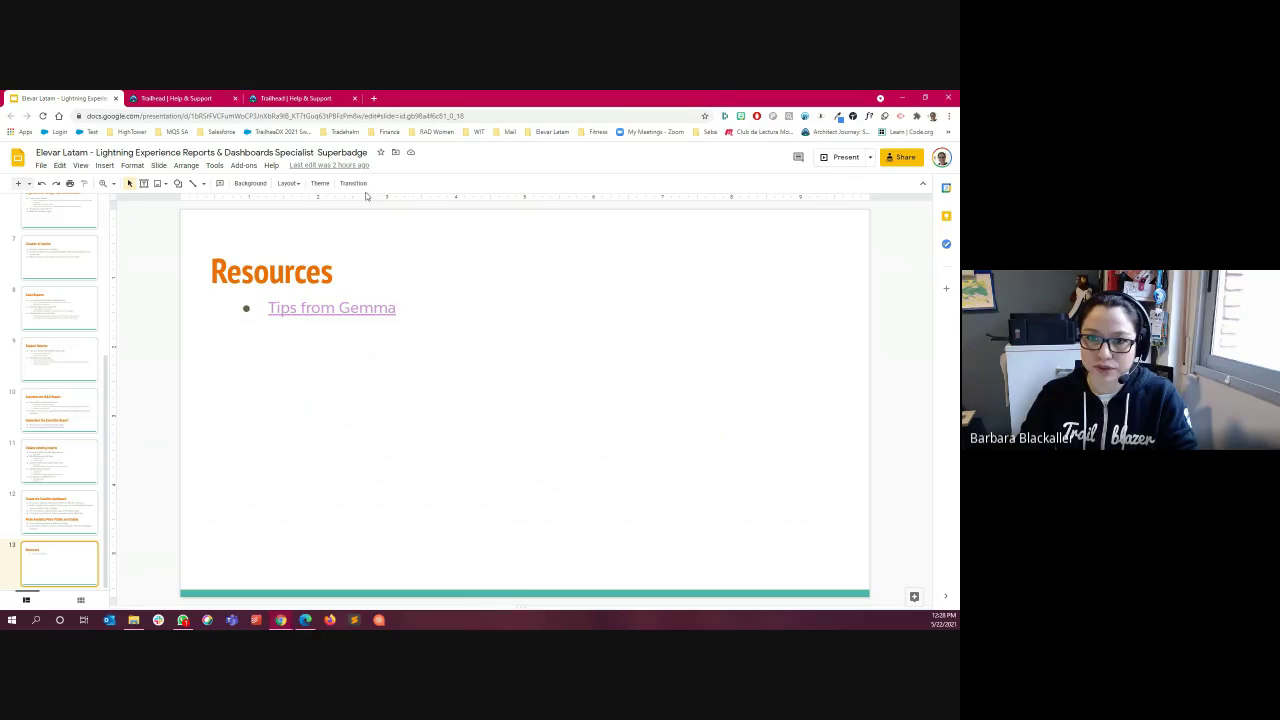
# - Show the introduction of the superbadge's Trailhead Challenge Help article, then the Trailhead Help home page
pyautogui.click(194, 99)
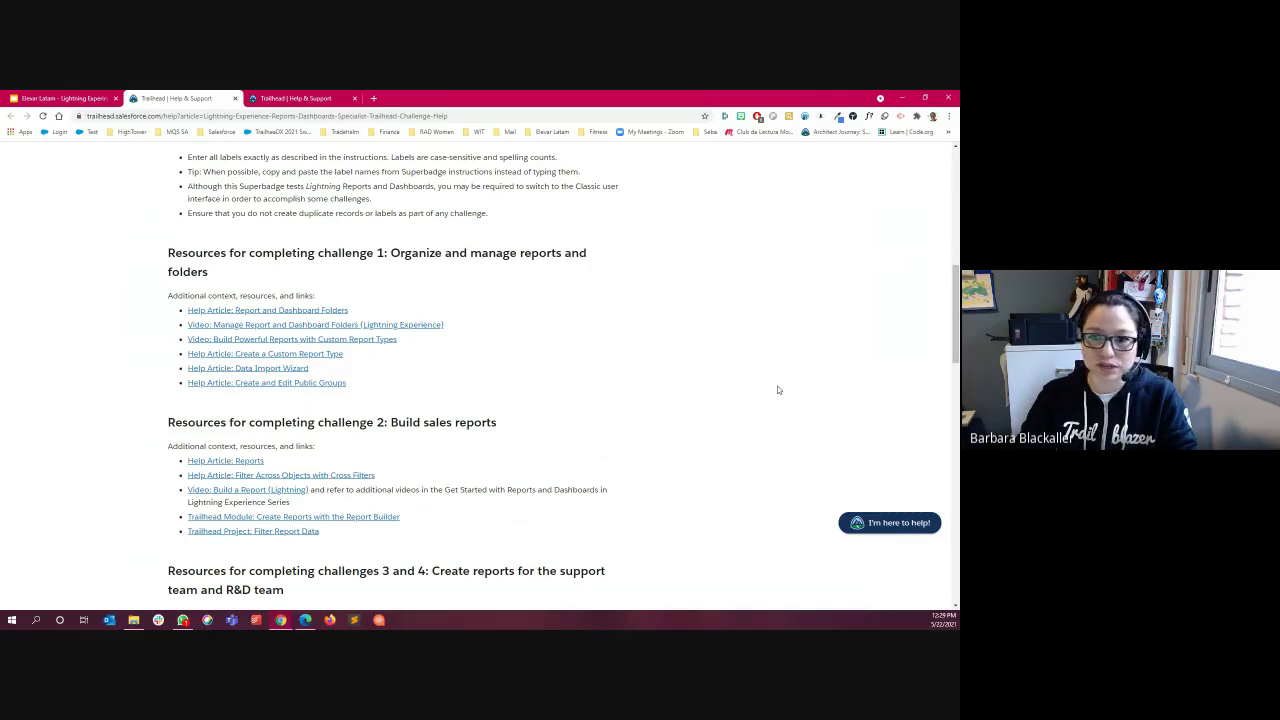
pyautogui.scroll(1, 778, 390)
pyautogui.scroll(5, 776, 390)
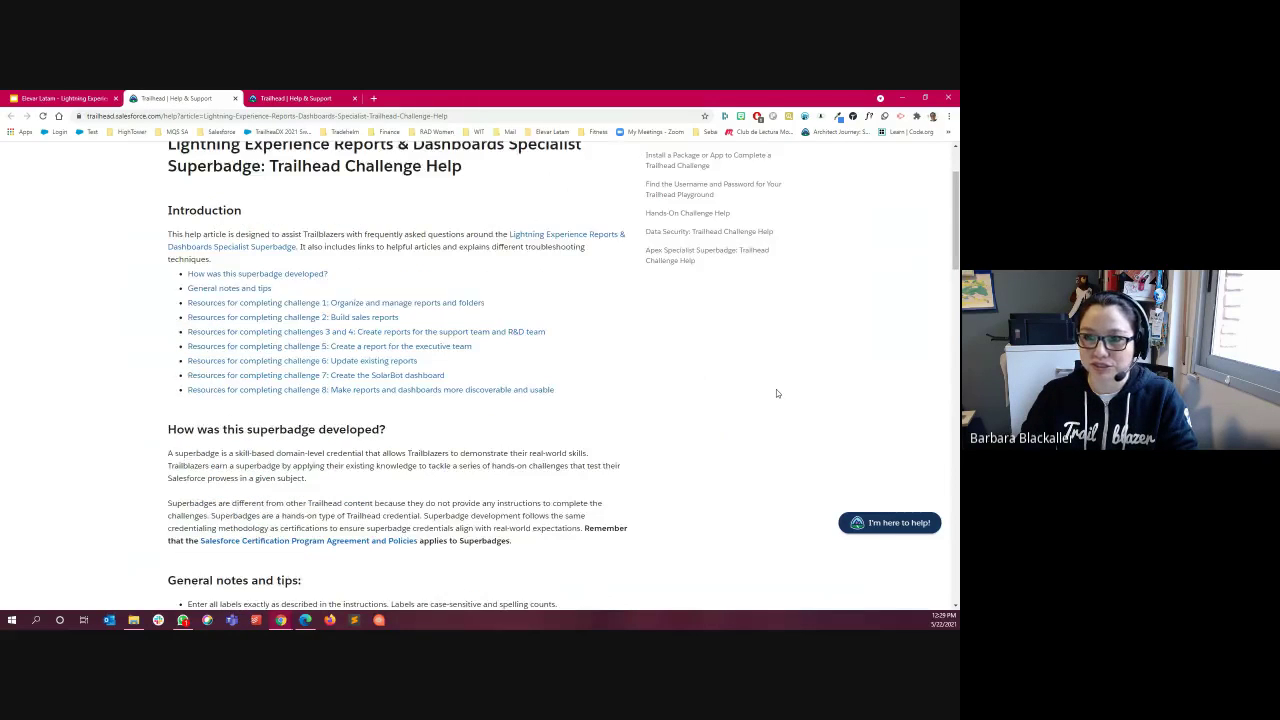
pyautogui.click(278, 98)
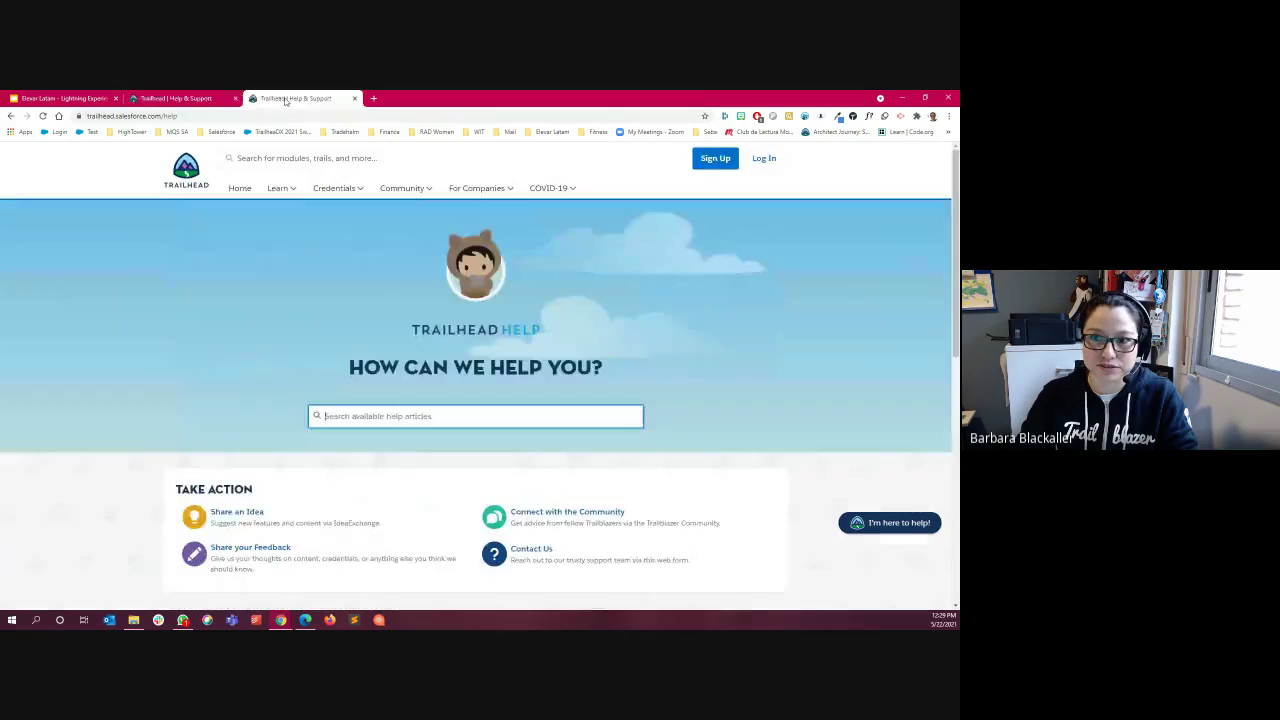
# - Return to the superbadge's Trailhead Challenge Help article and look through its resources for challenges 3 to 6
pyautogui.click(185, 98)
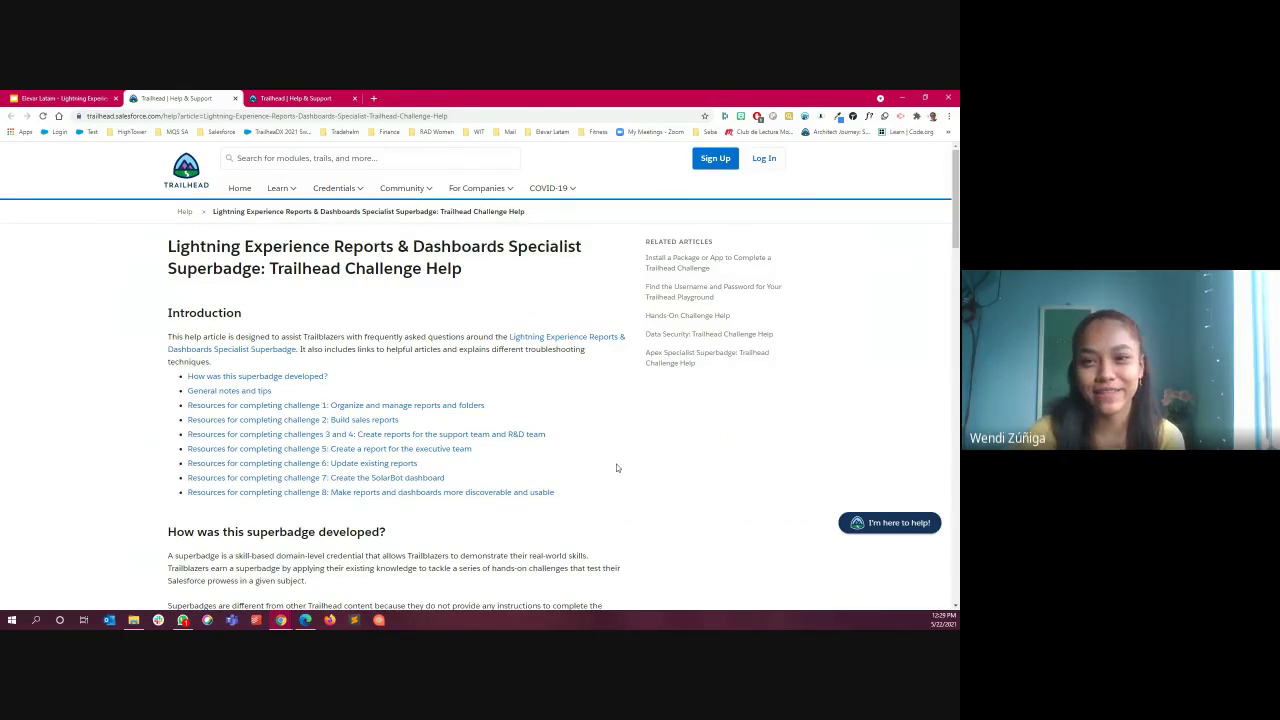
pyautogui.scroll(-15, 616, 467)
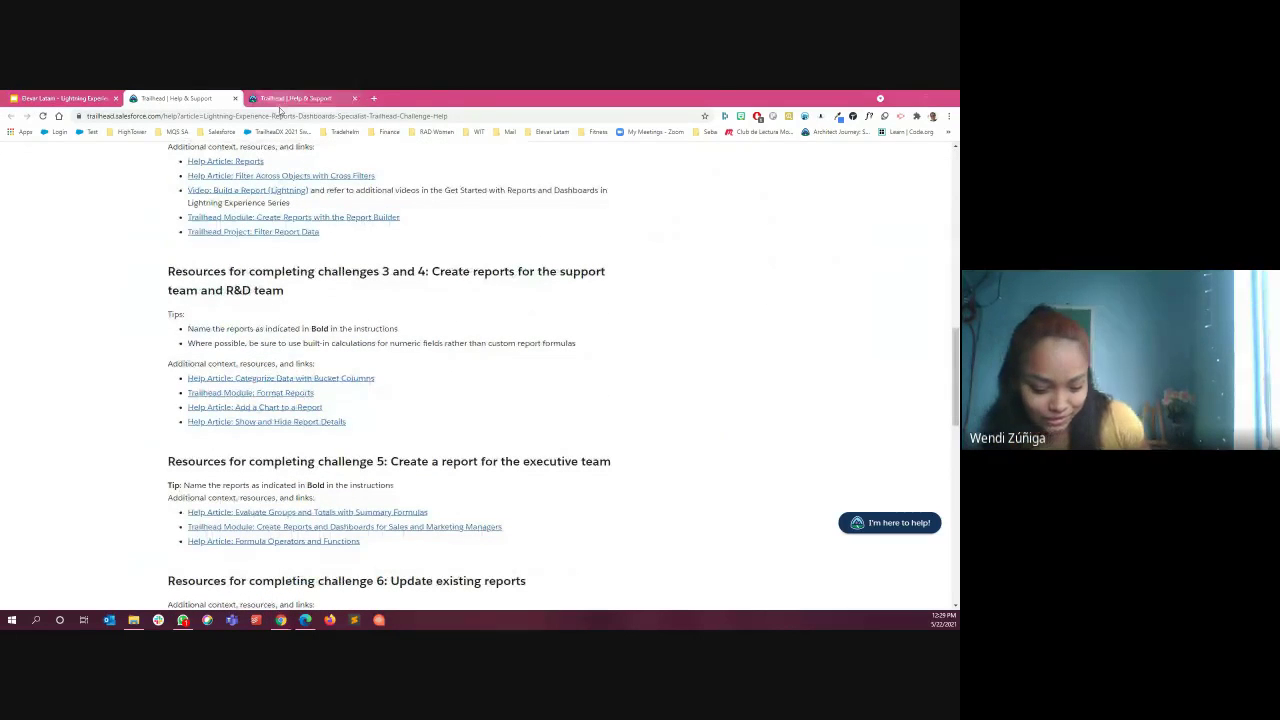
# - Switch to the superbadge page in Edge and review the SolarBot Impact Dashboard components and the Make Analytics More Visible and Usable requirements
pyautogui.hotkey('alt', 'Tab')
pyautogui.scroll(-3, 546, 433)
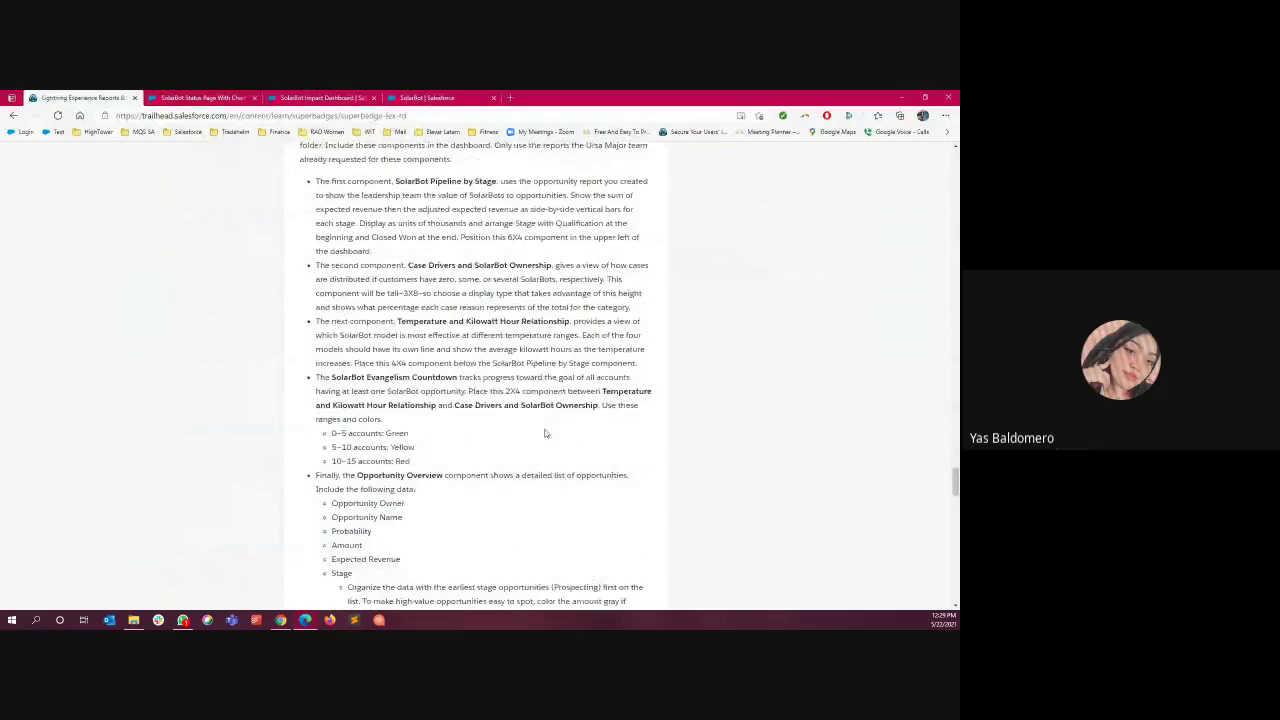
pyautogui.scroll(-9, 546, 433)
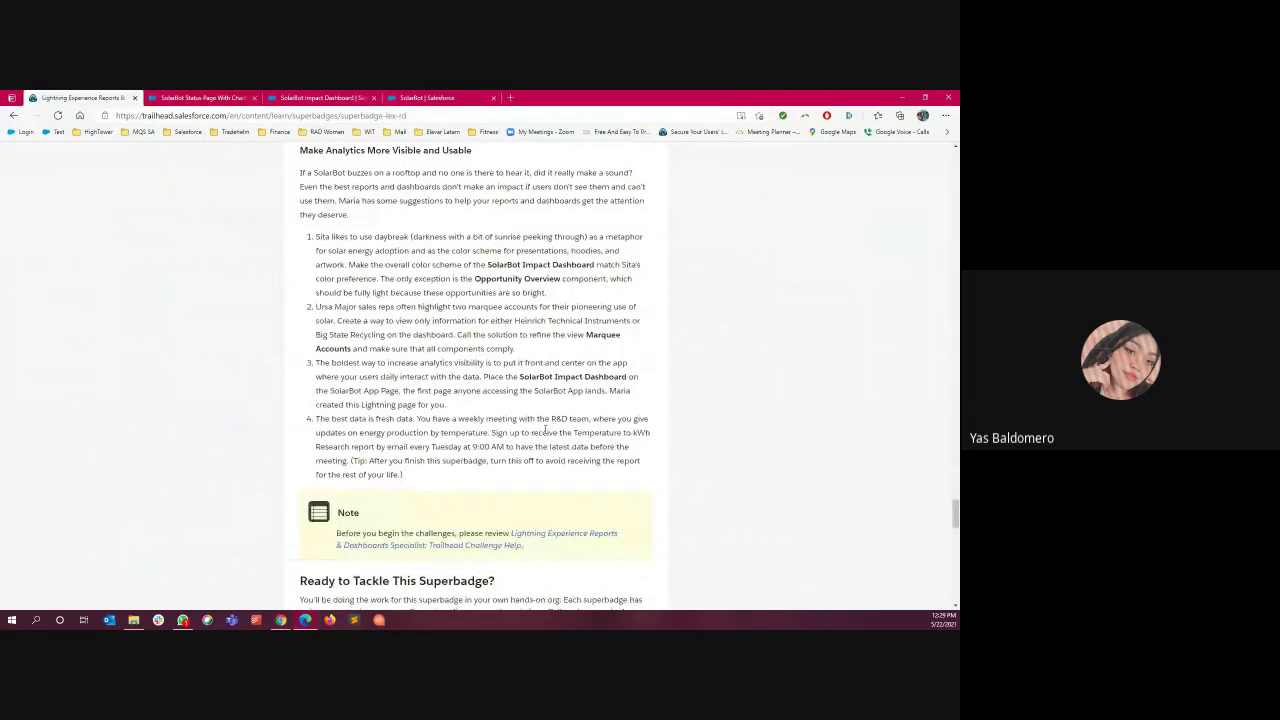
pyautogui.scroll(8, 546, 430)
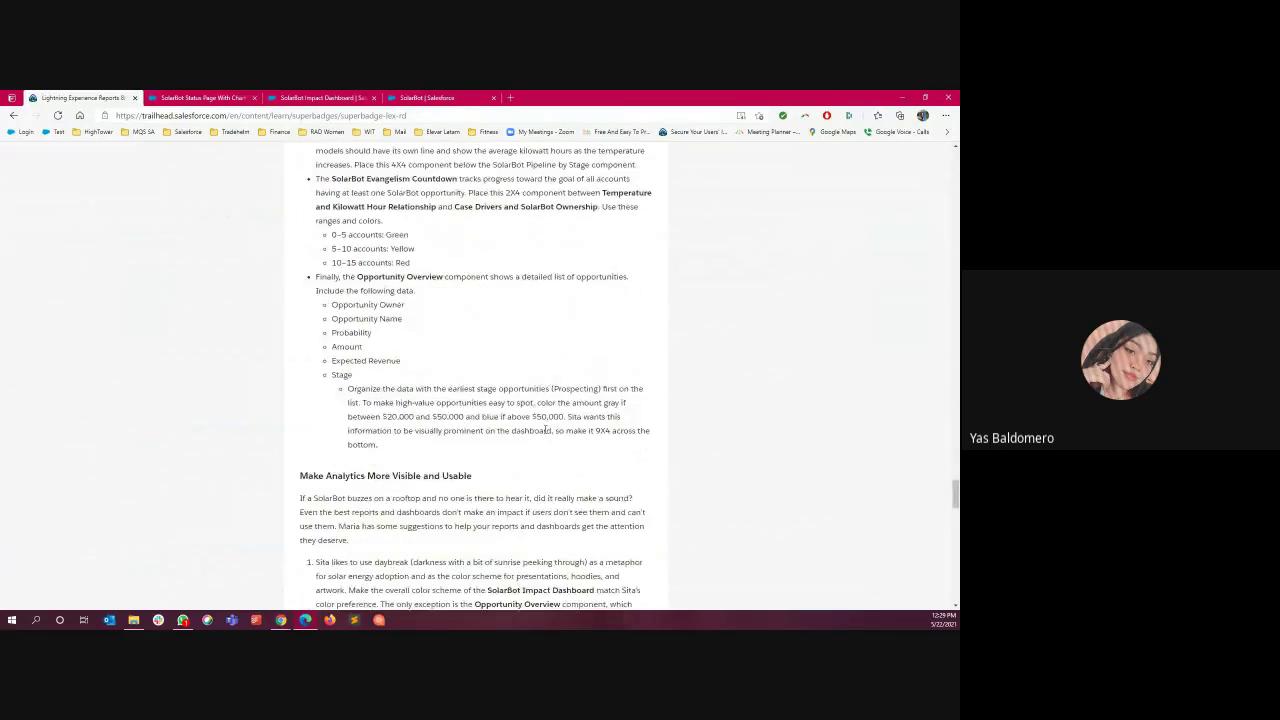
pyautogui.scroll(3, 546, 433)
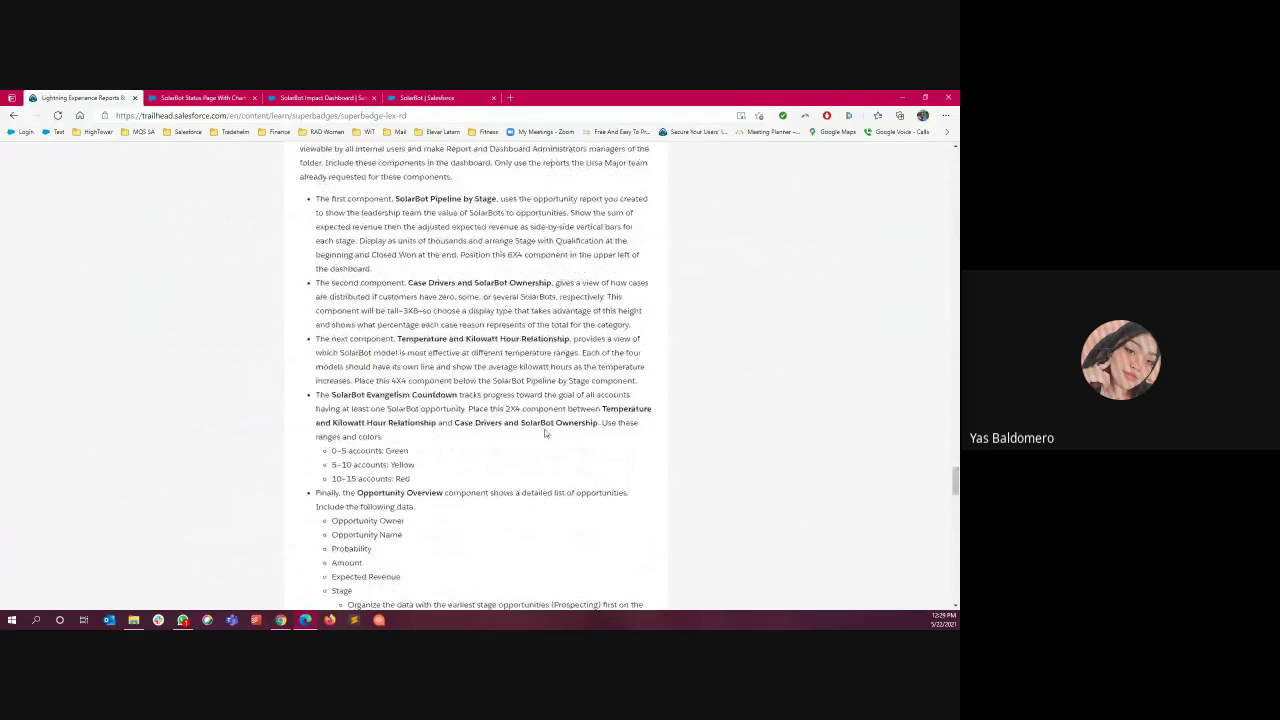
# - Leave the Lightning App Builder for SolarBot Status Page With Chart and show the SolarBot Impact Dashboard
pyautogui.click(195, 98)
pyautogui.click(10, 160)
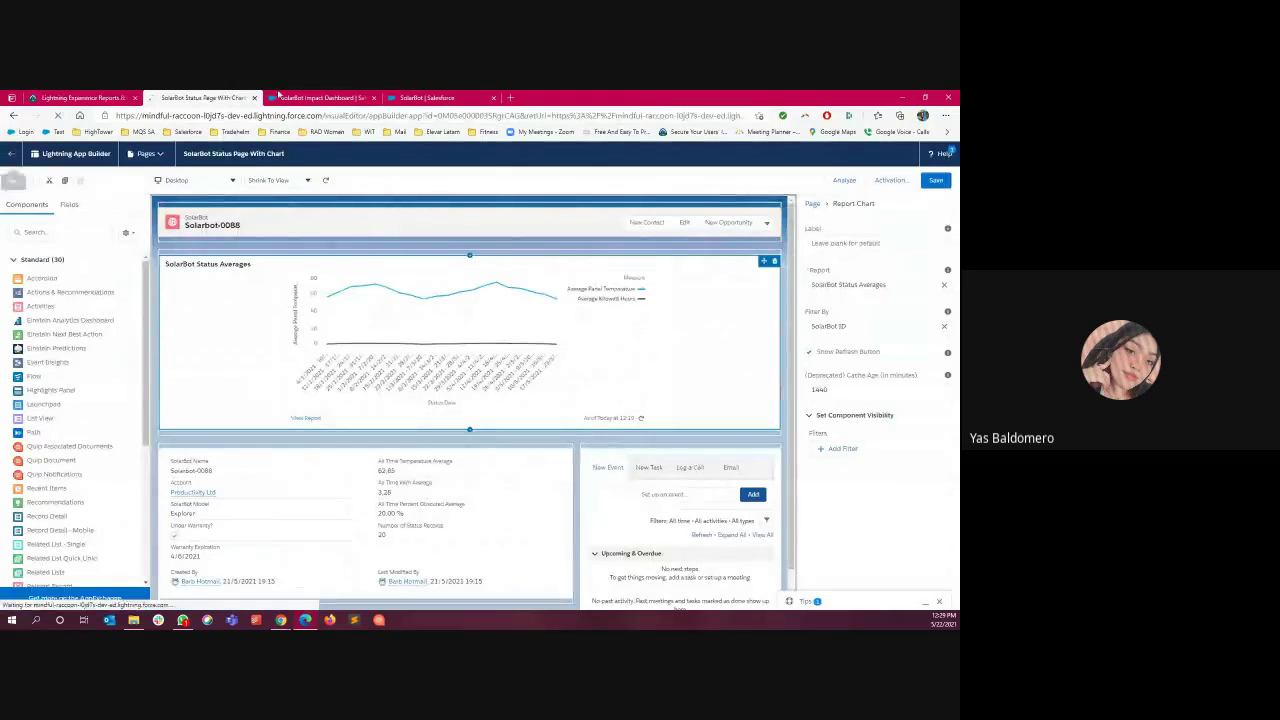
pyautogui.click(320, 98)
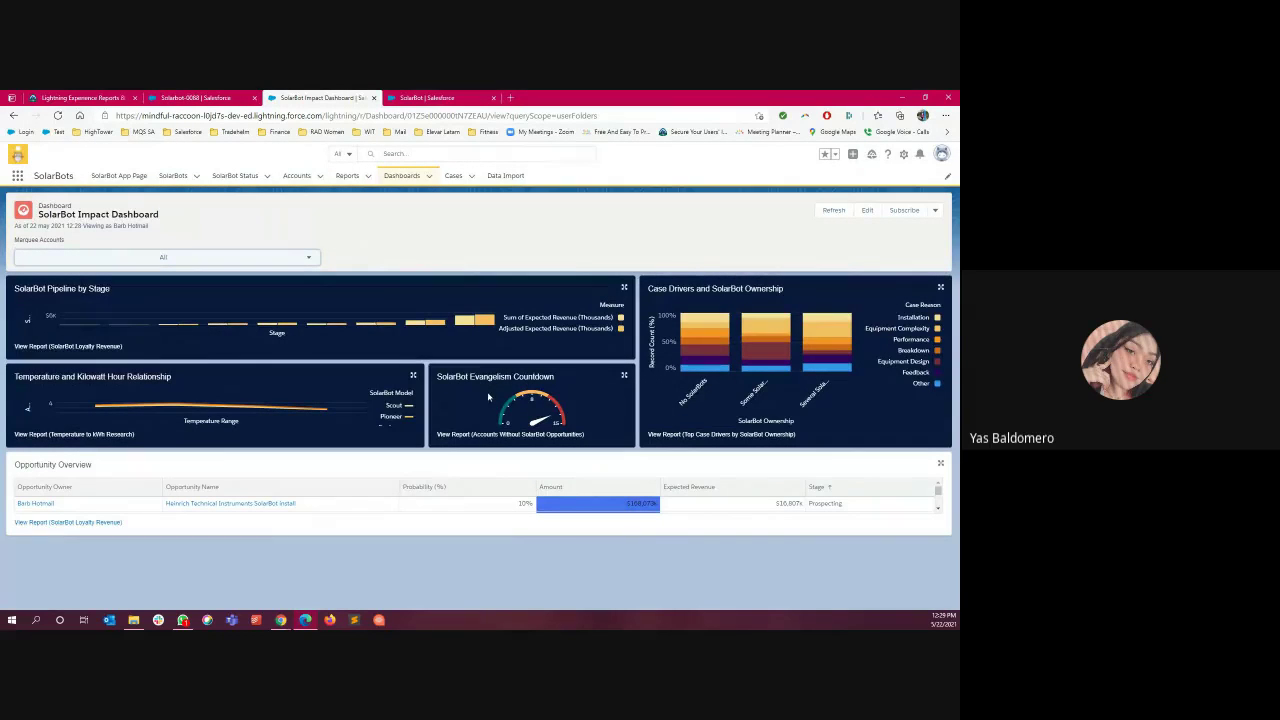
# - Show the recent reports of the SolarBots app, and list all reports with their folders
pyautogui.click(344, 178)
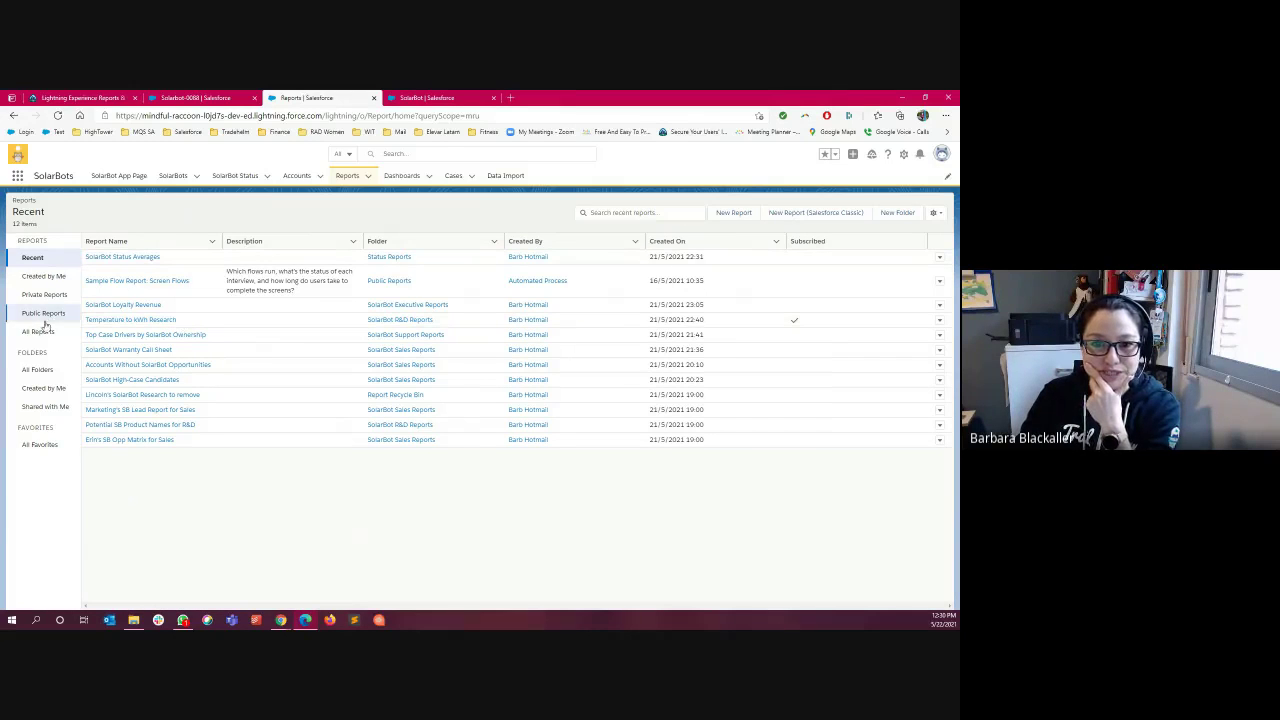
pyautogui.click(32, 258)
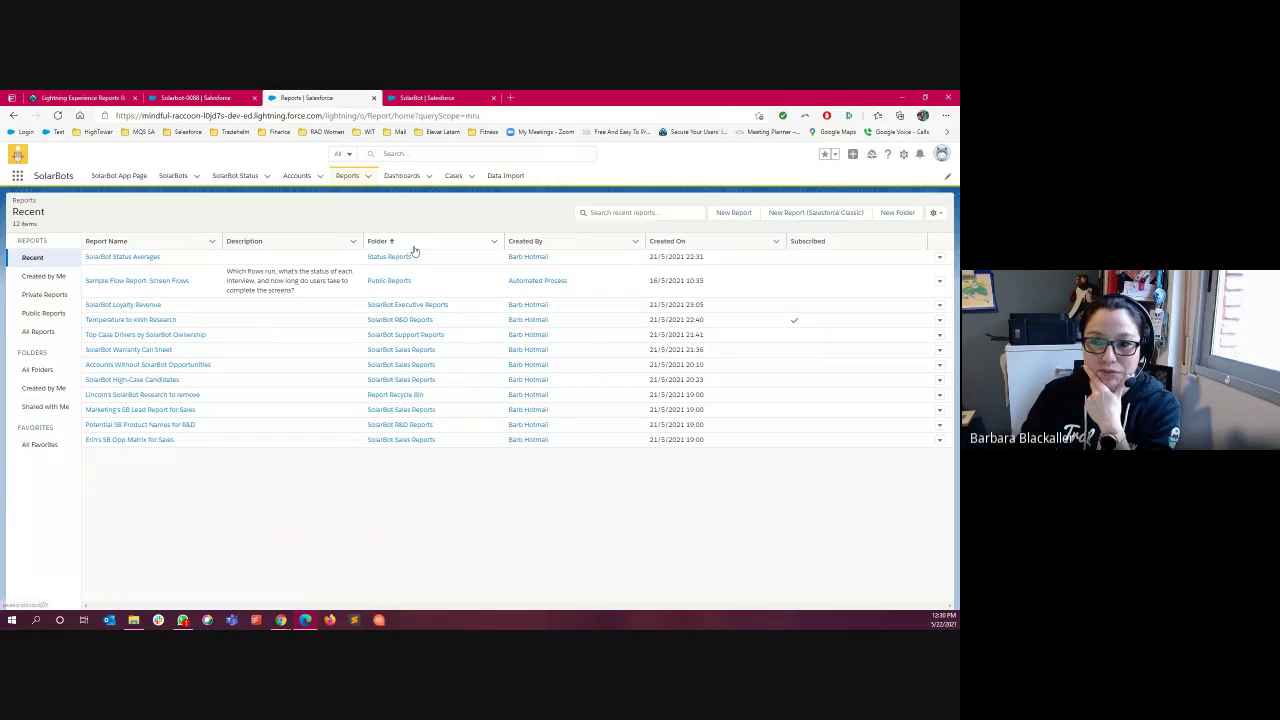
pyautogui.click(38, 331)
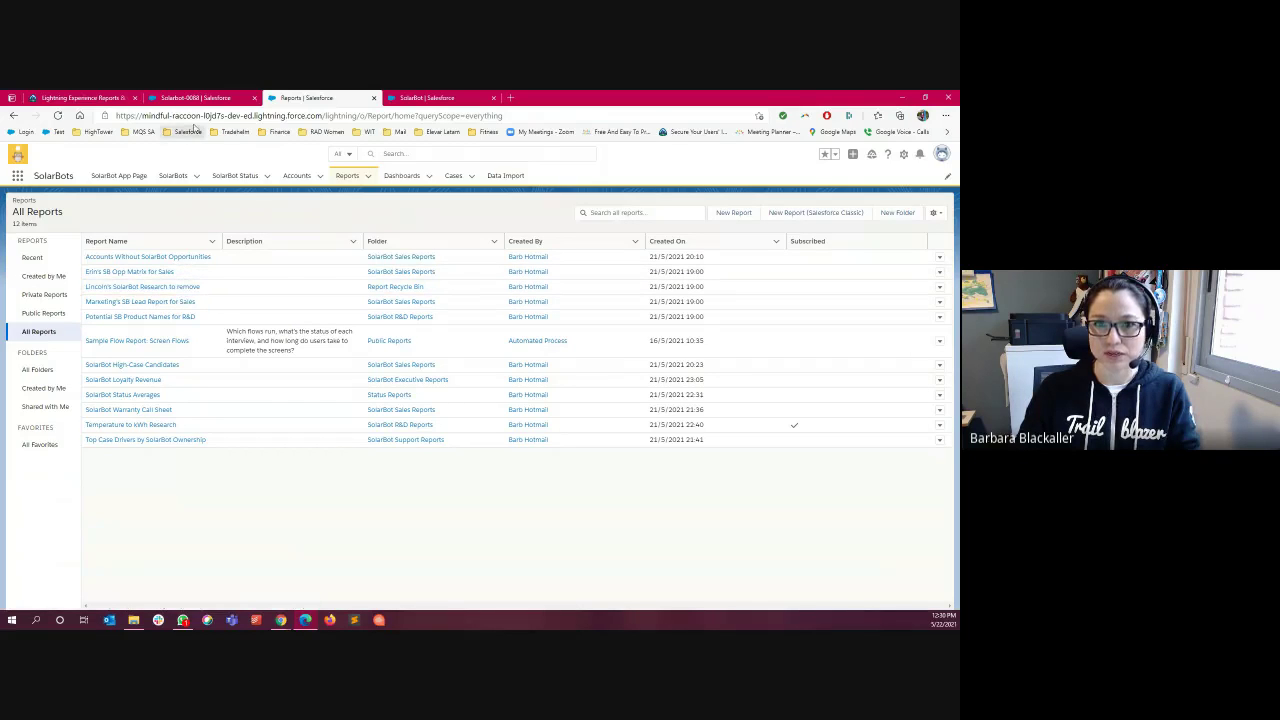
# - Review the Assemble the R&D Report requirements on the superbadge page, including the Temperature Range categories
pyautogui.click(84, 98)
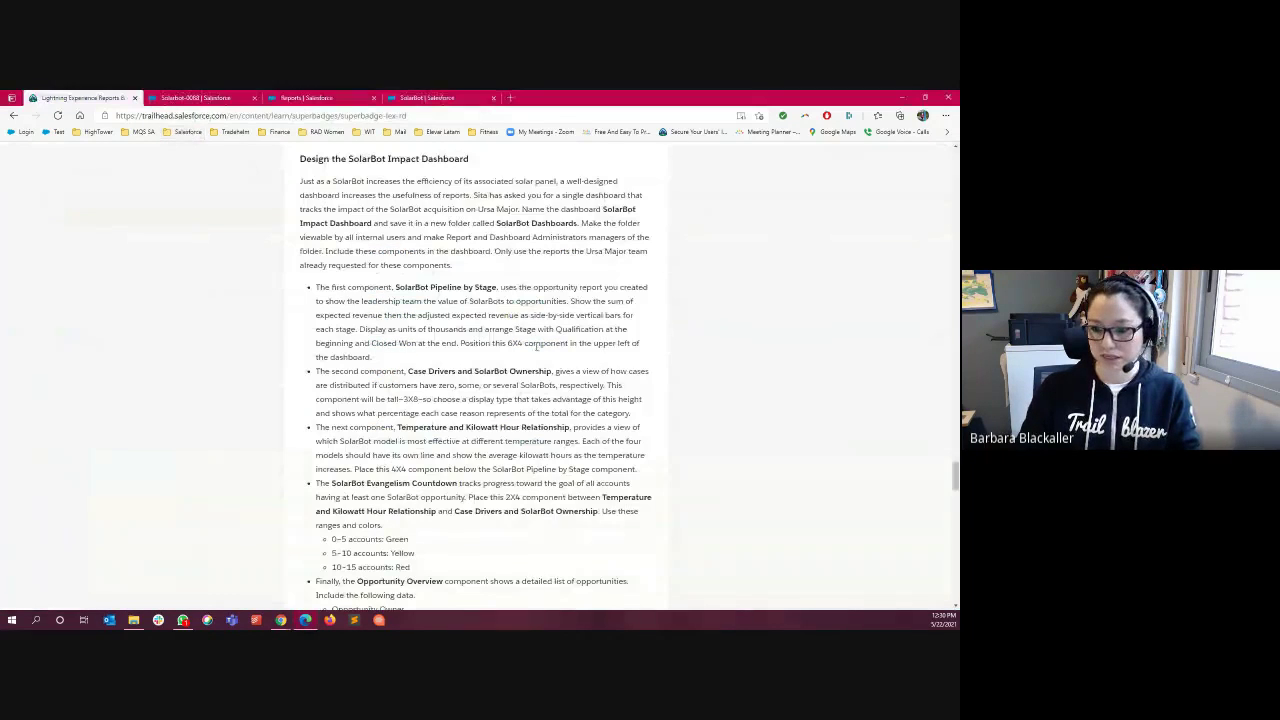
pyautogui.scroll(15, 525, 372)
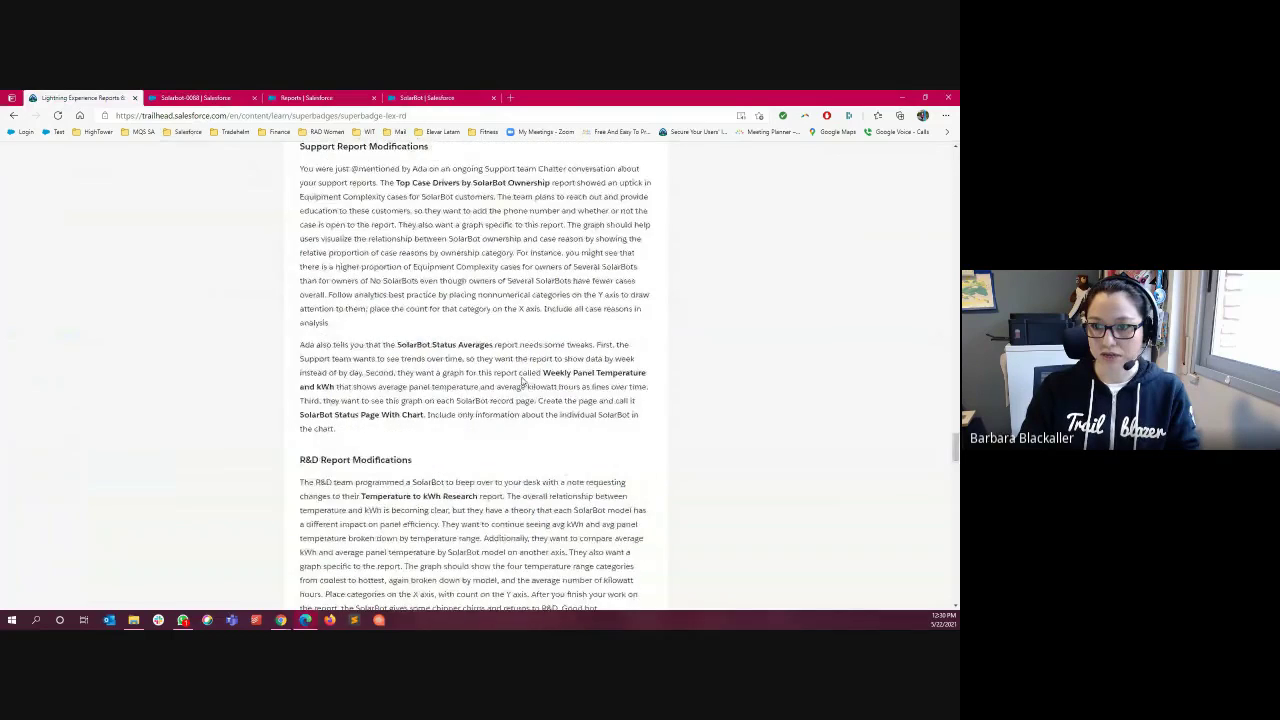
pyautogui.scroll(4, 521, 381)
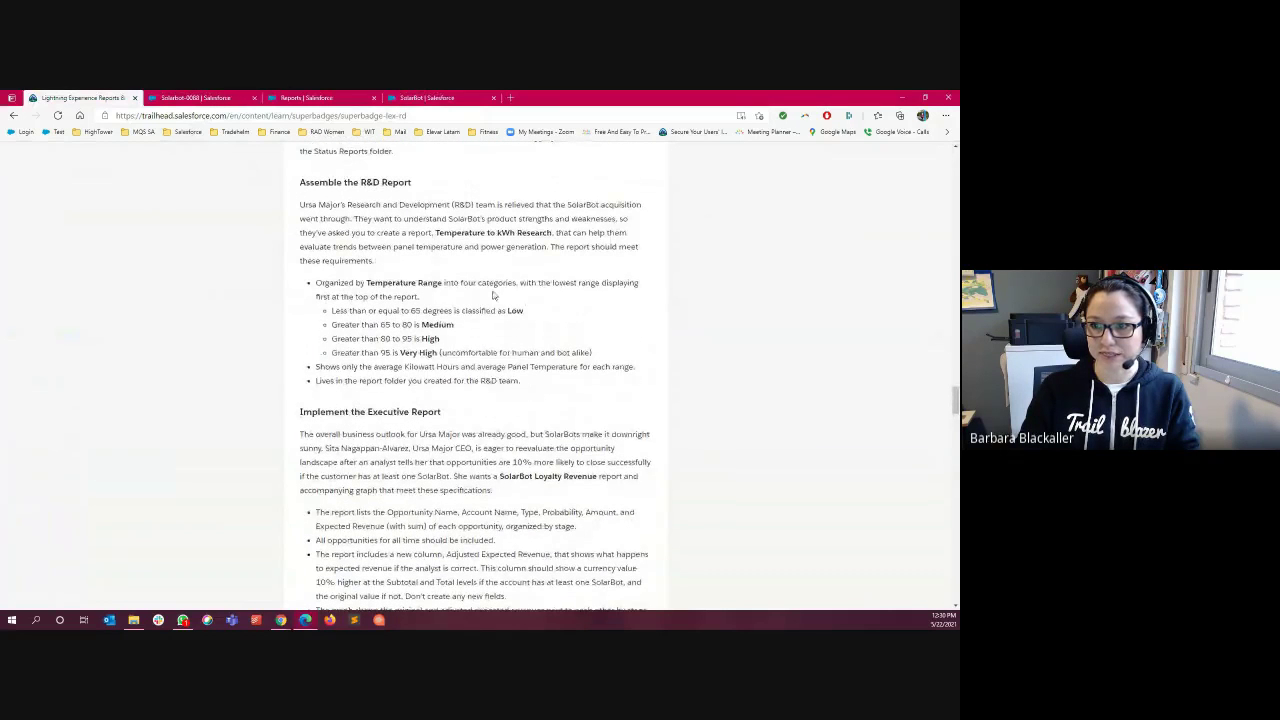
# - Open the Temperature to kWh Research report for editing and inspect its Temperature Range bucket column without changing it
pyautogui.click(308, 98)
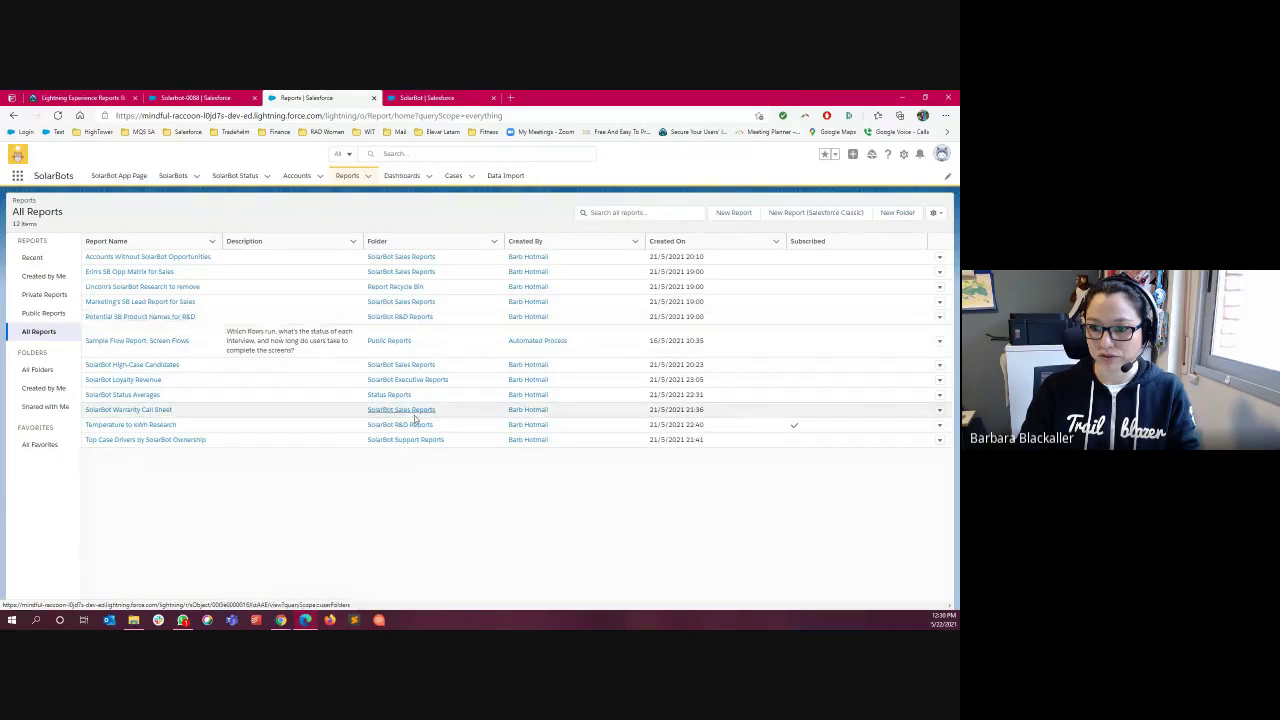
pyautogui.click(163, 424)
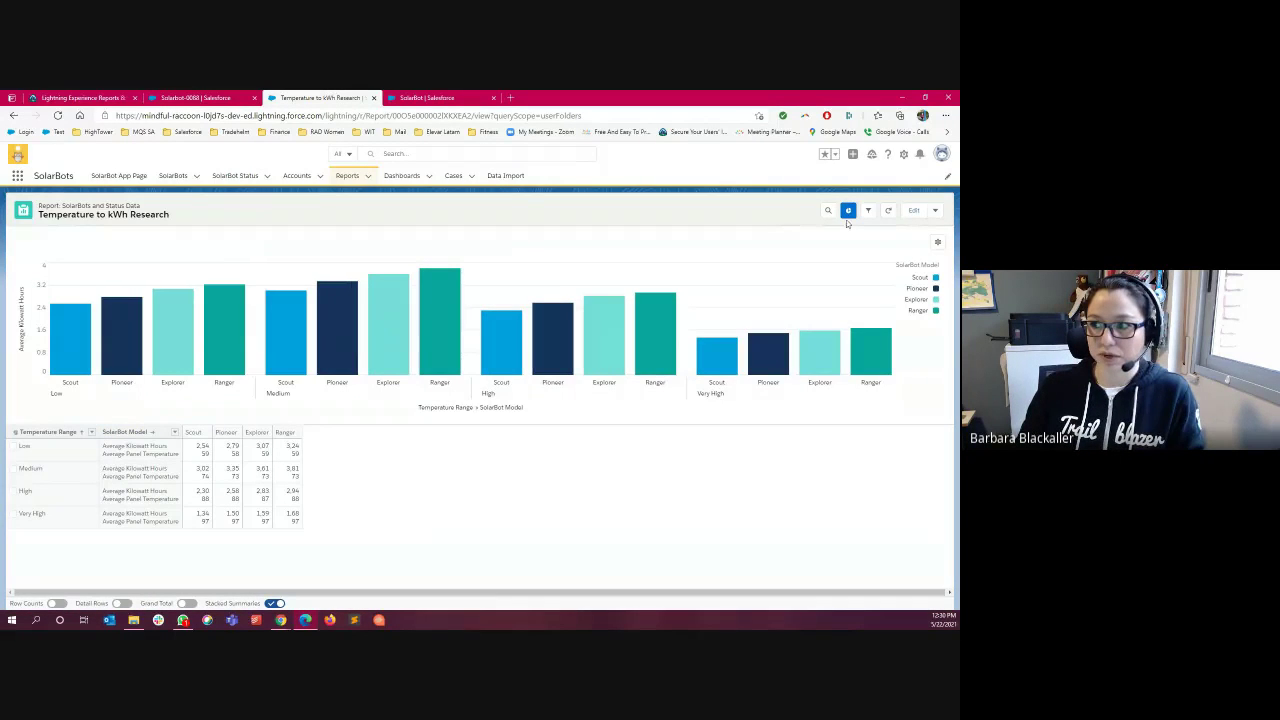
pyautogui.click(913, 211)
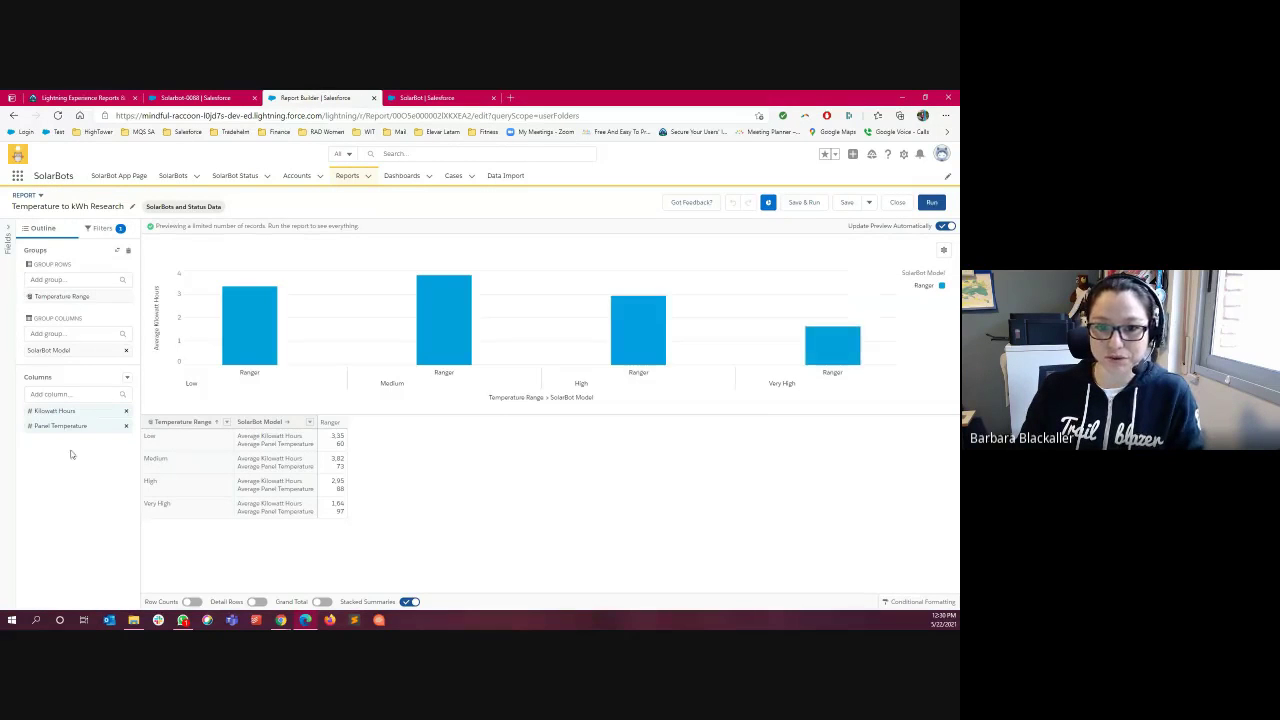
pyautogui.click(68, 298)
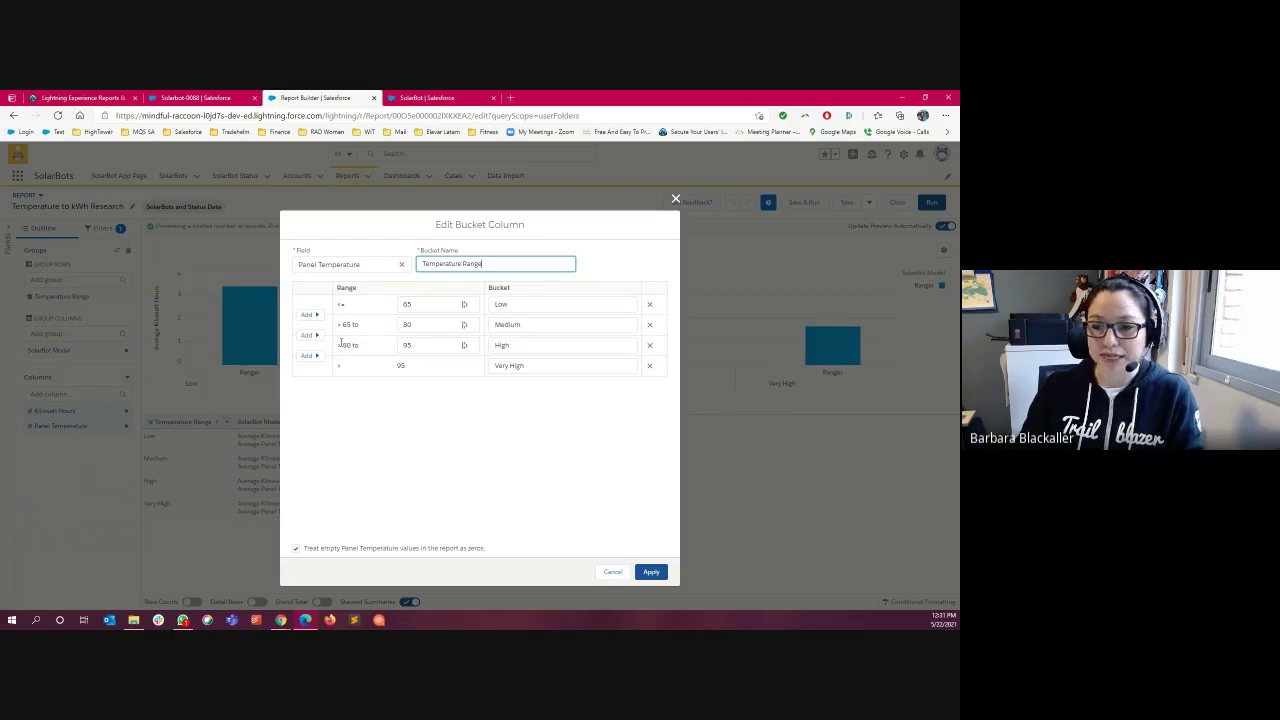
pyautogui.click(612, 571)
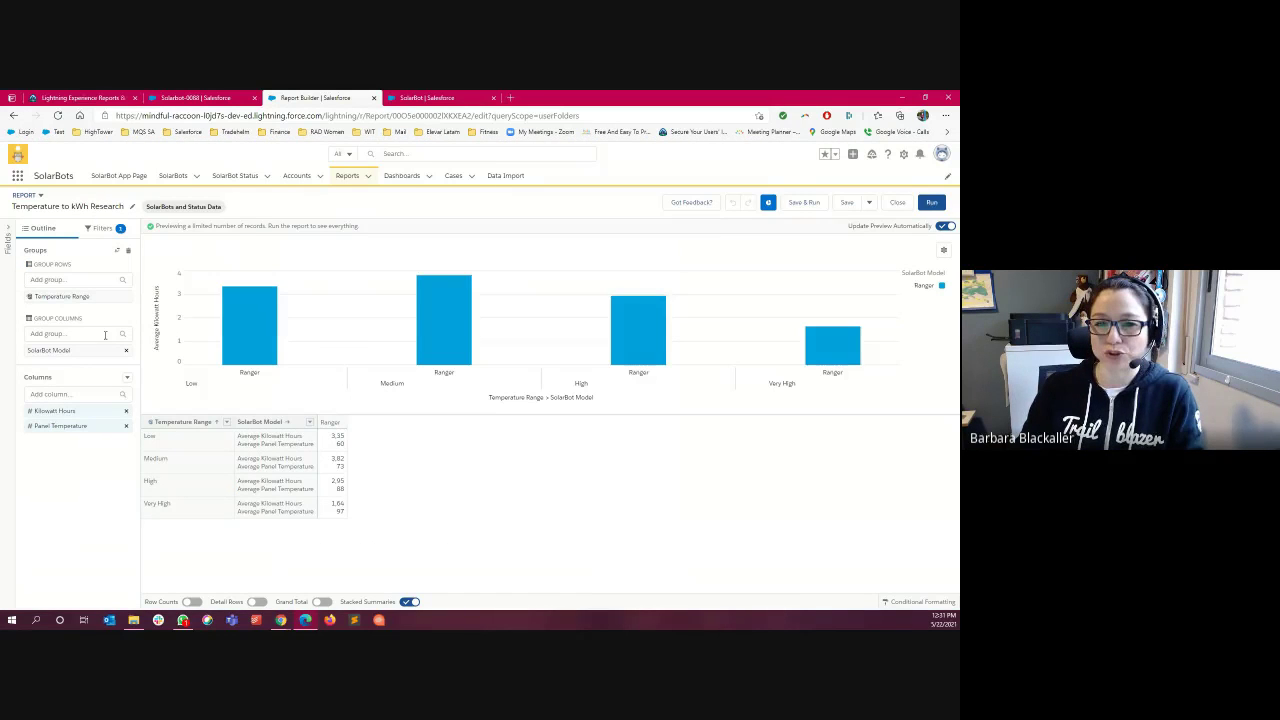
# - Try a new bucket column with SolarBot Model, All Time kWh Average and Kilowatt Hours as the field, and cancel it
pyautogui.click(126, 377)
pyautogui.click(88, 396)
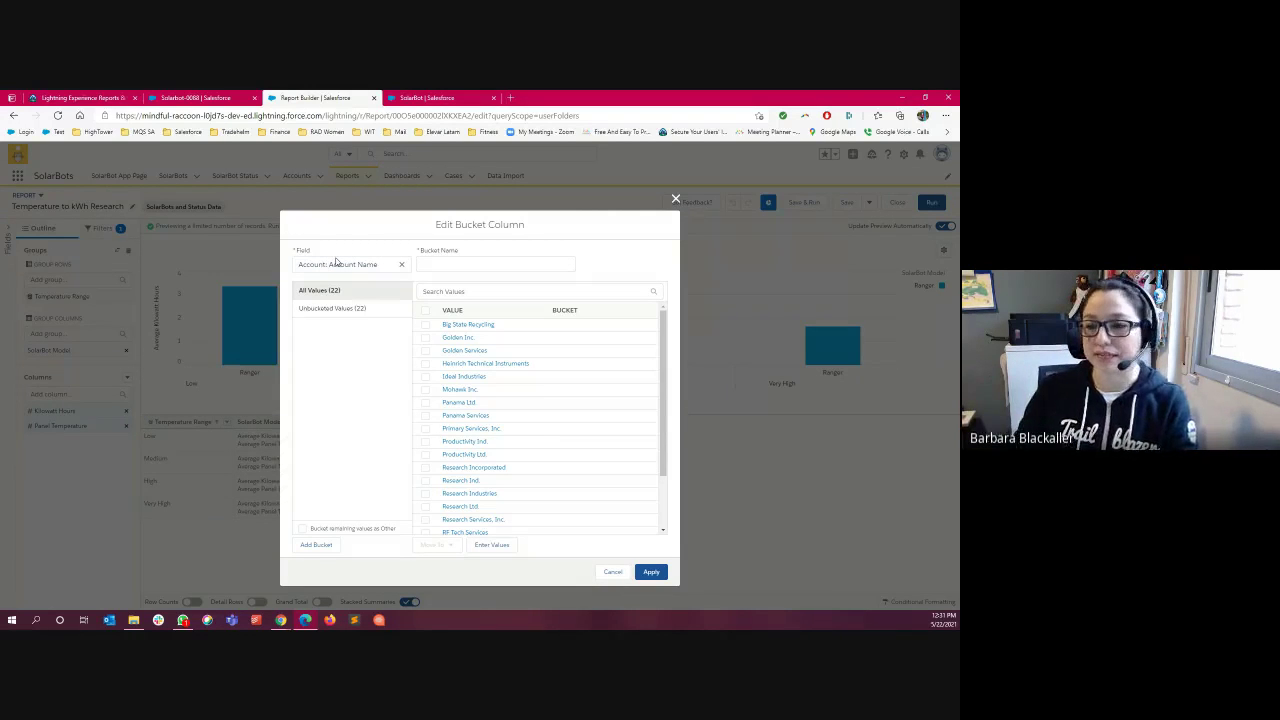
pyautogui.click(401, 264)
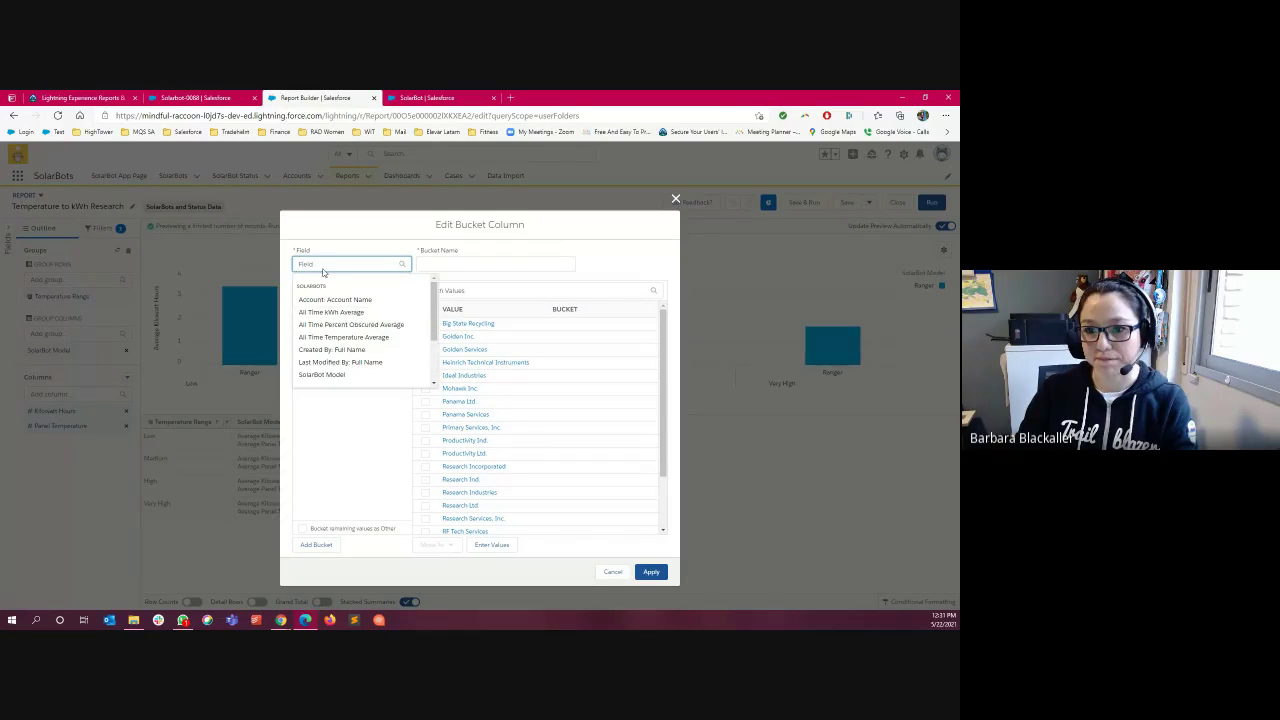
pyautogui.click(348, 375)
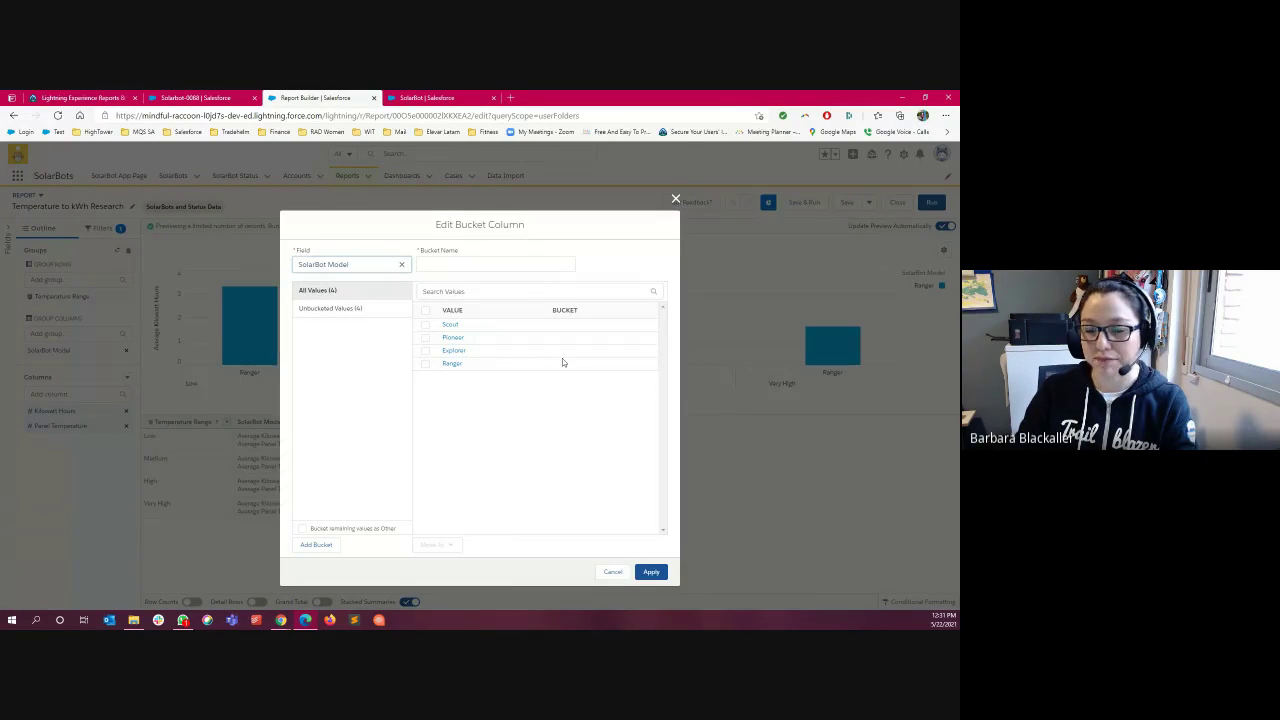
pyautogui.click(400, 265)
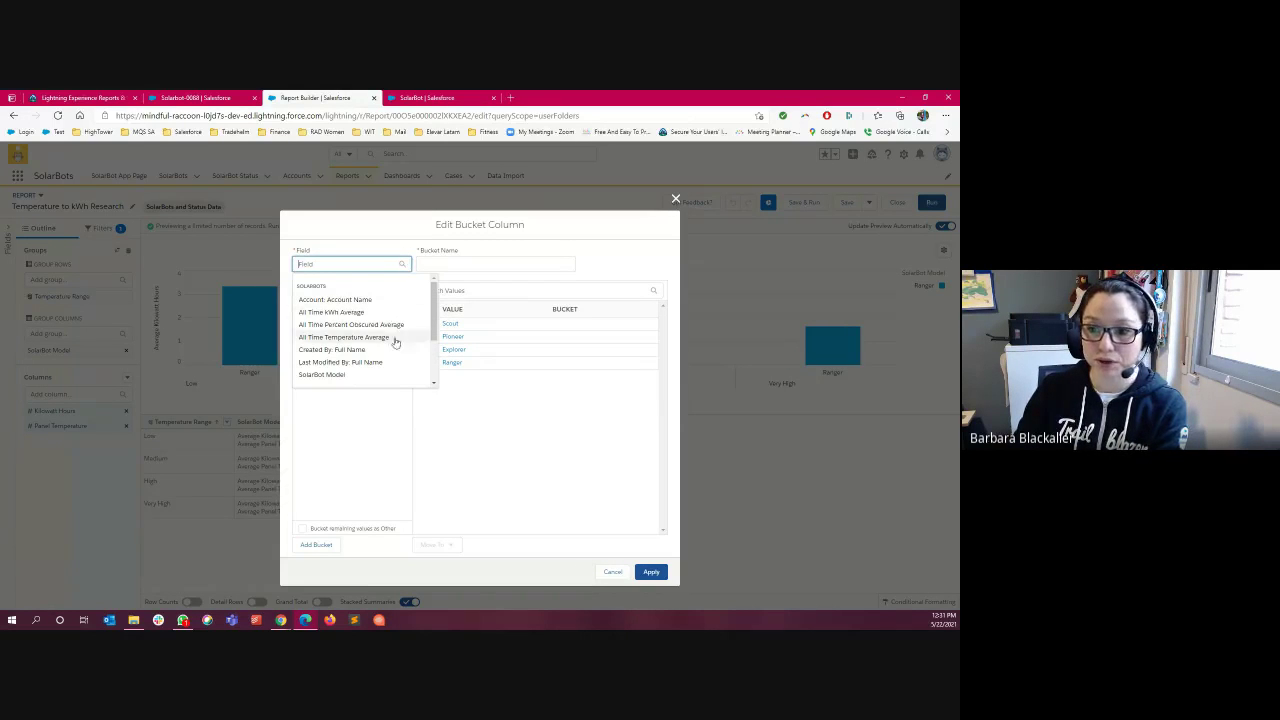
pyautogui.click(349, 312)
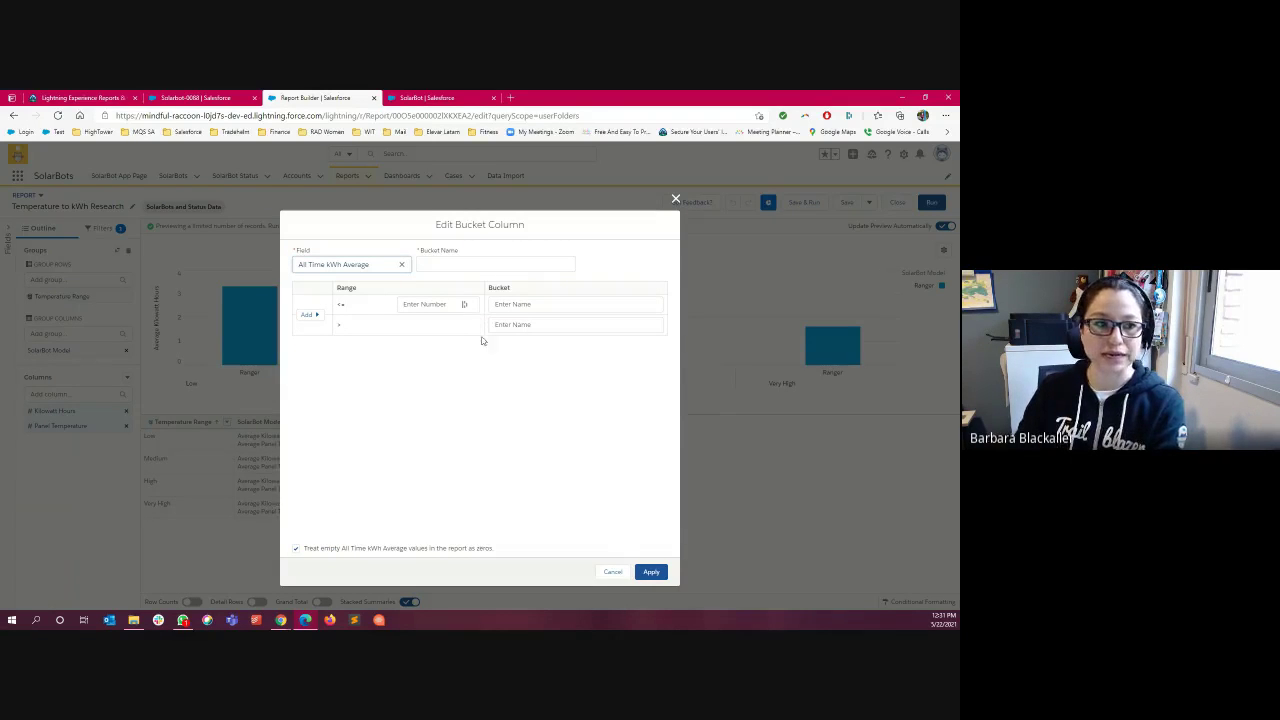
pyautogui.click(399, 264)
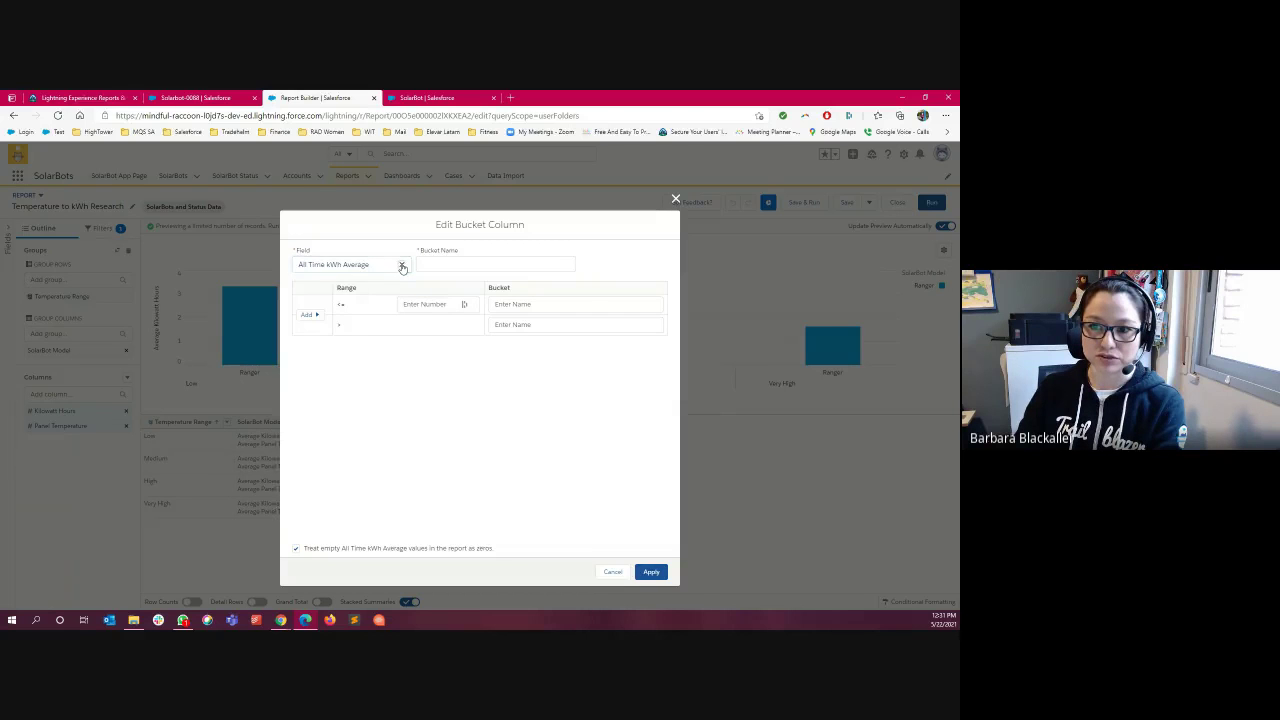
pyautogui.scroll(-1, 401, 322)
pyautogui.scroll(-2, 401, 322)
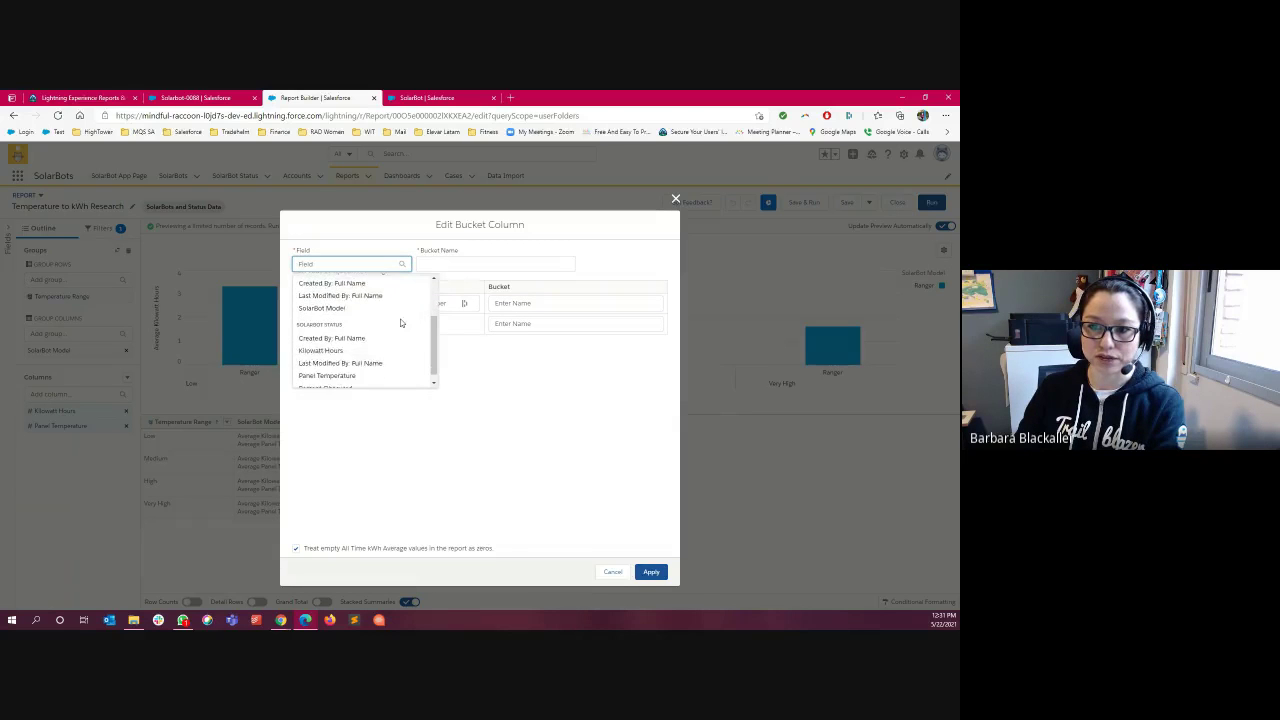
pyautogui.click(338, 352)
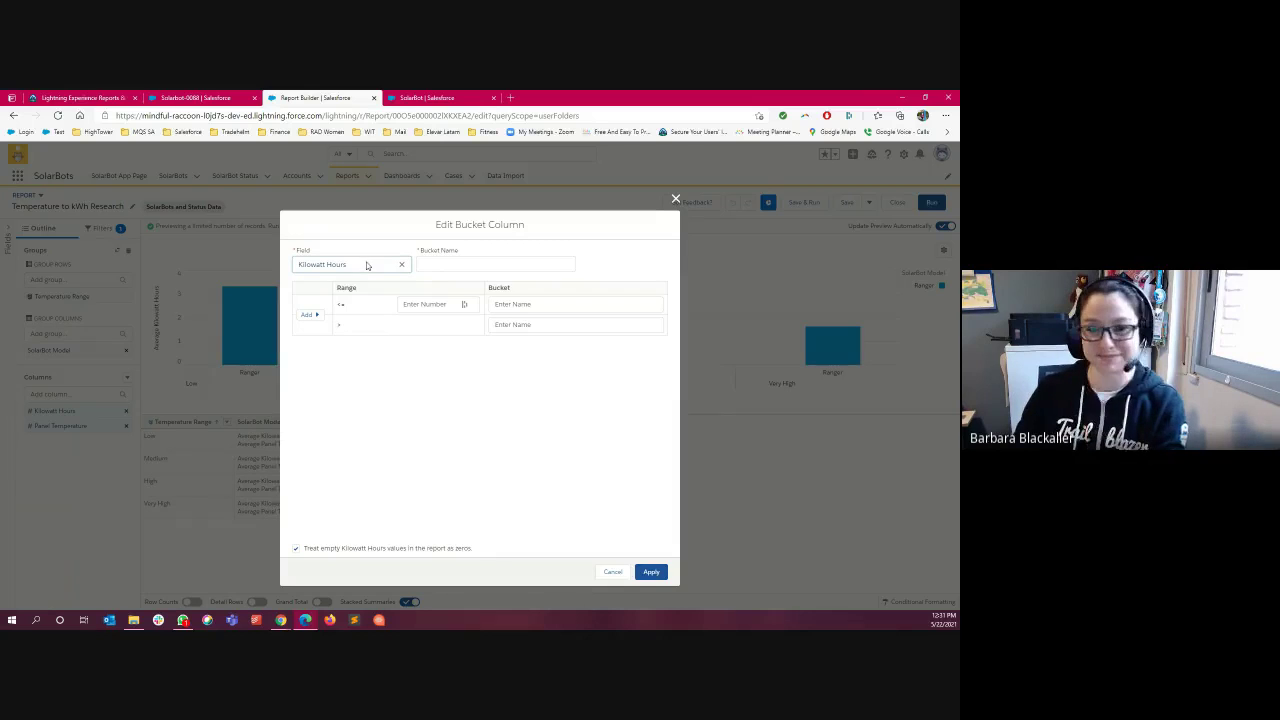
pyautogui.click(460, 263)
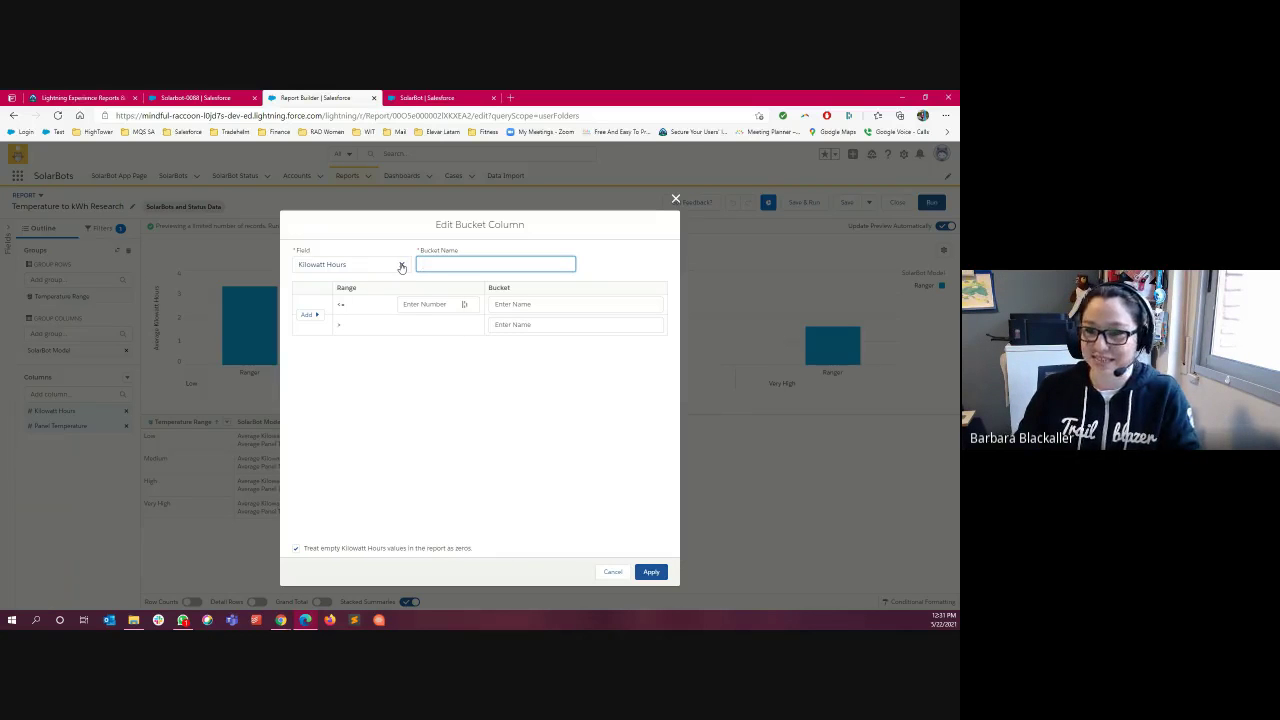
pyautogui.click(612, 572)
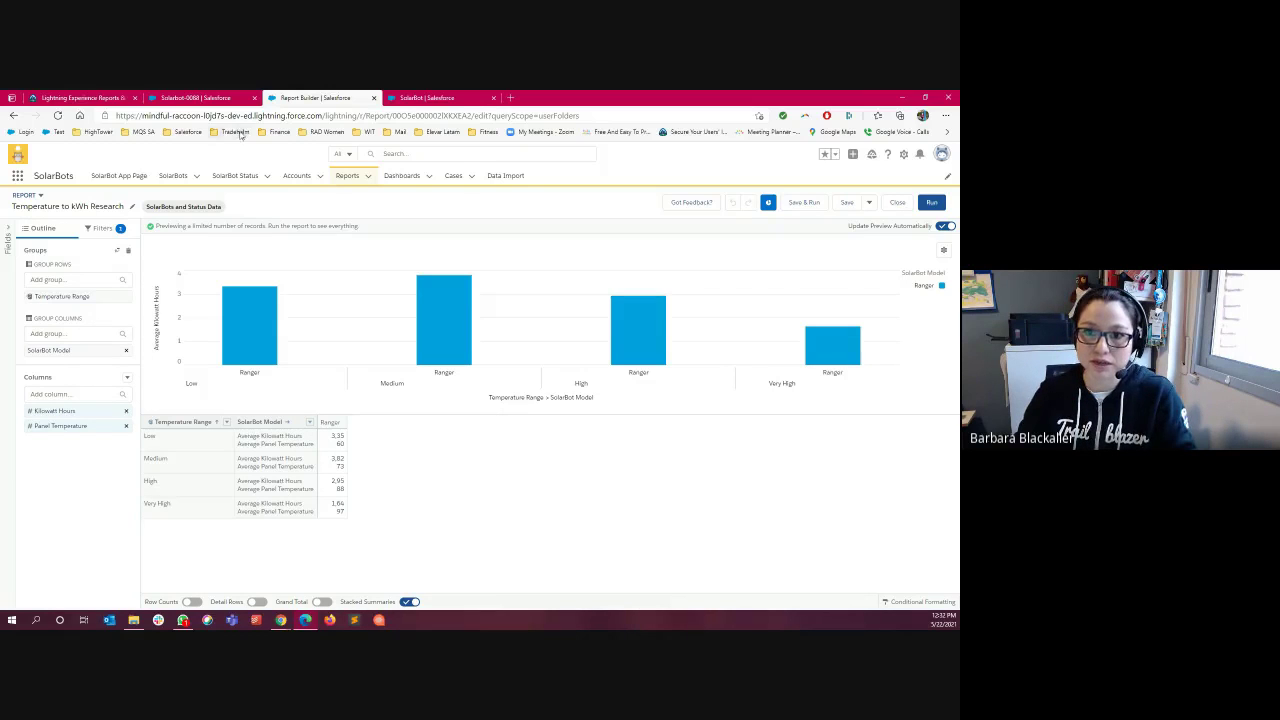
# - Open the SolarBot Impact Dashboard from the SolarBots app's recent dashboards
pyautogui.click(186, 97)
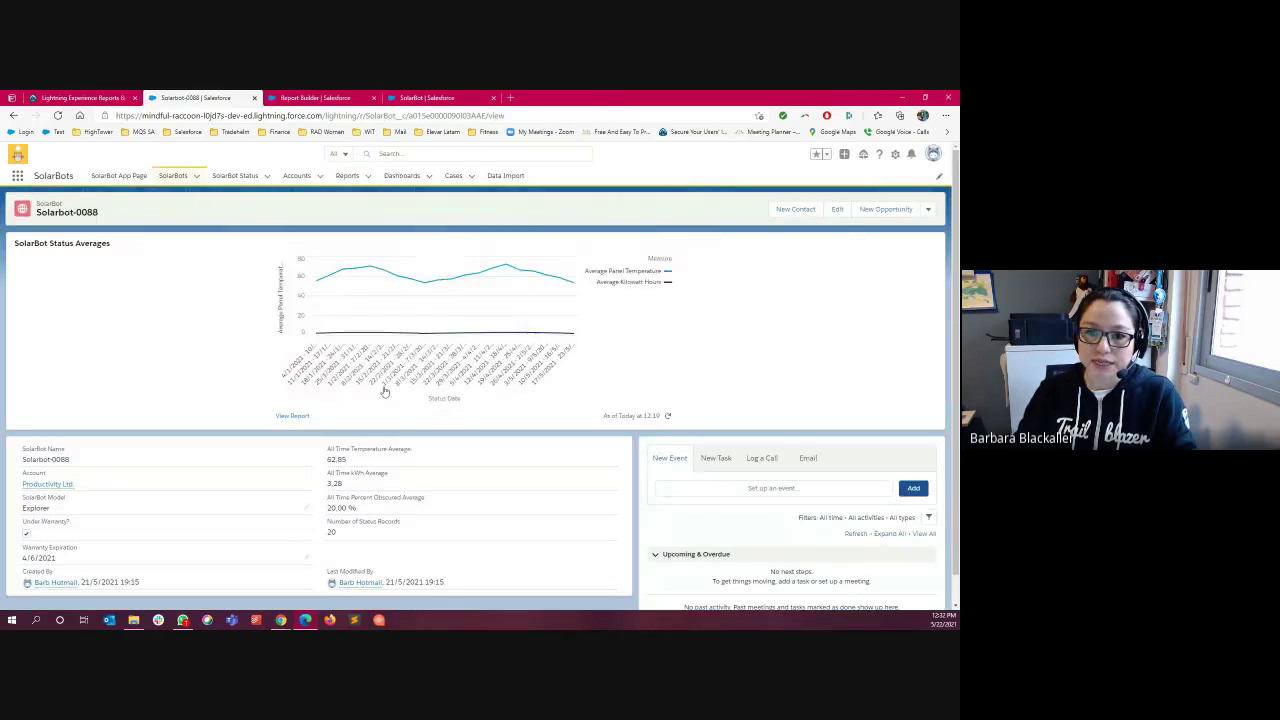
pyautogui.click(315, 97)
pyautogui.click(400, 95)
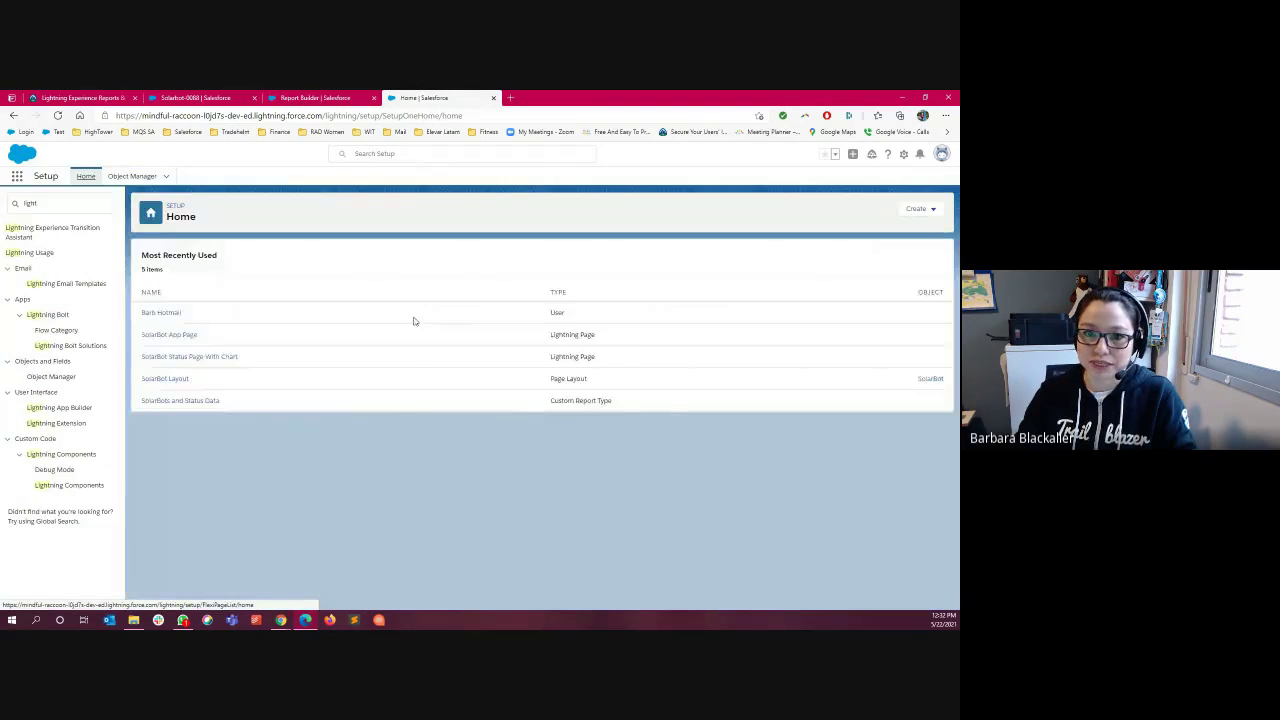
pyautogui.click(161, 97)
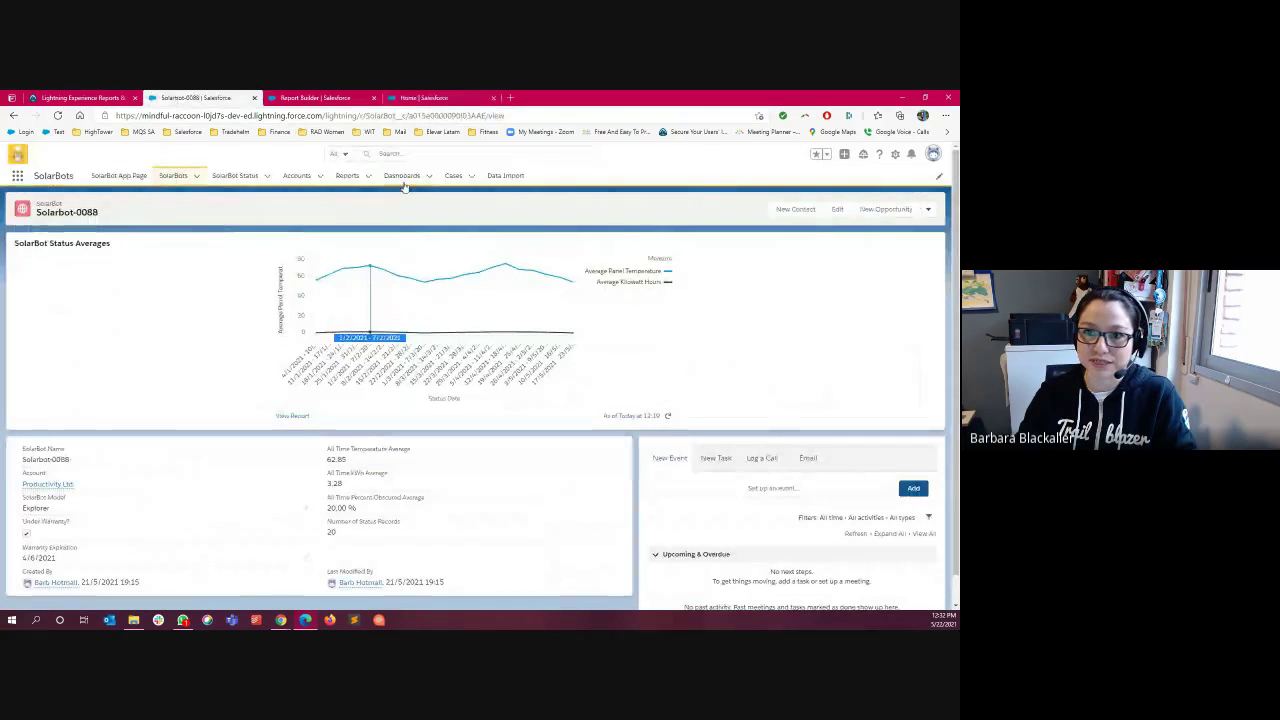
pyautogui.click(404, 177)
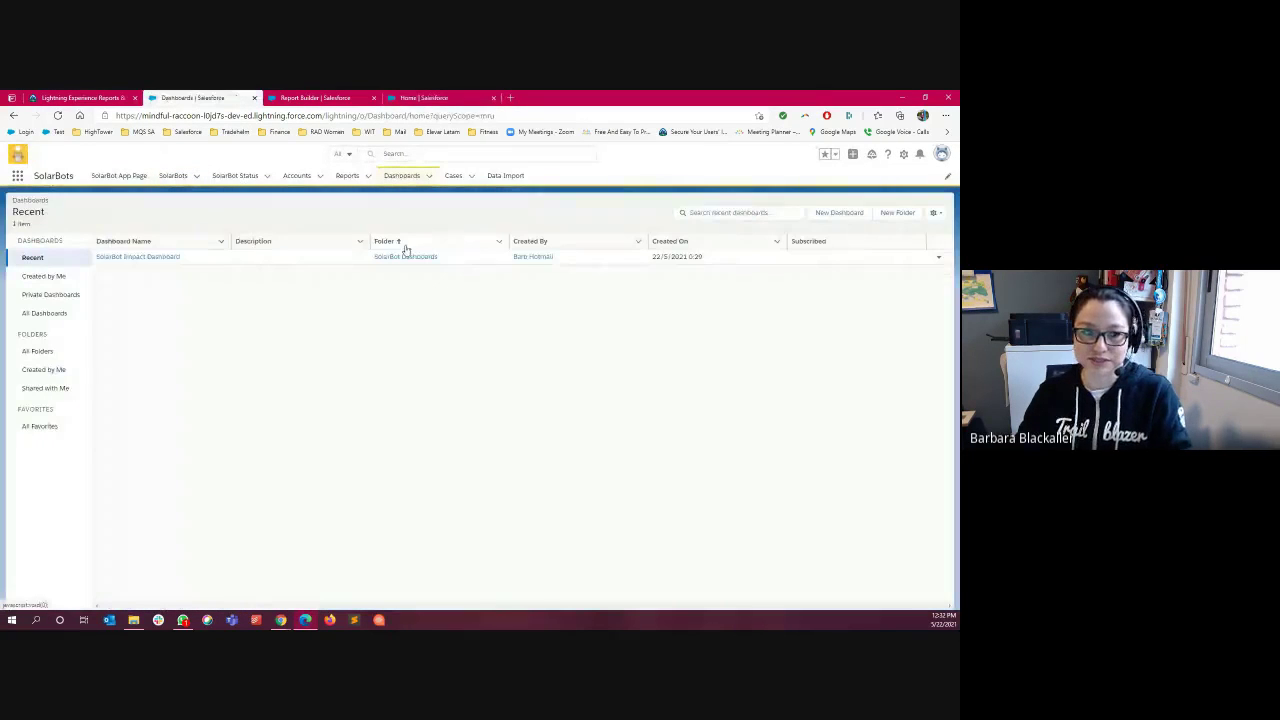
pyautogui.click(141, 257)
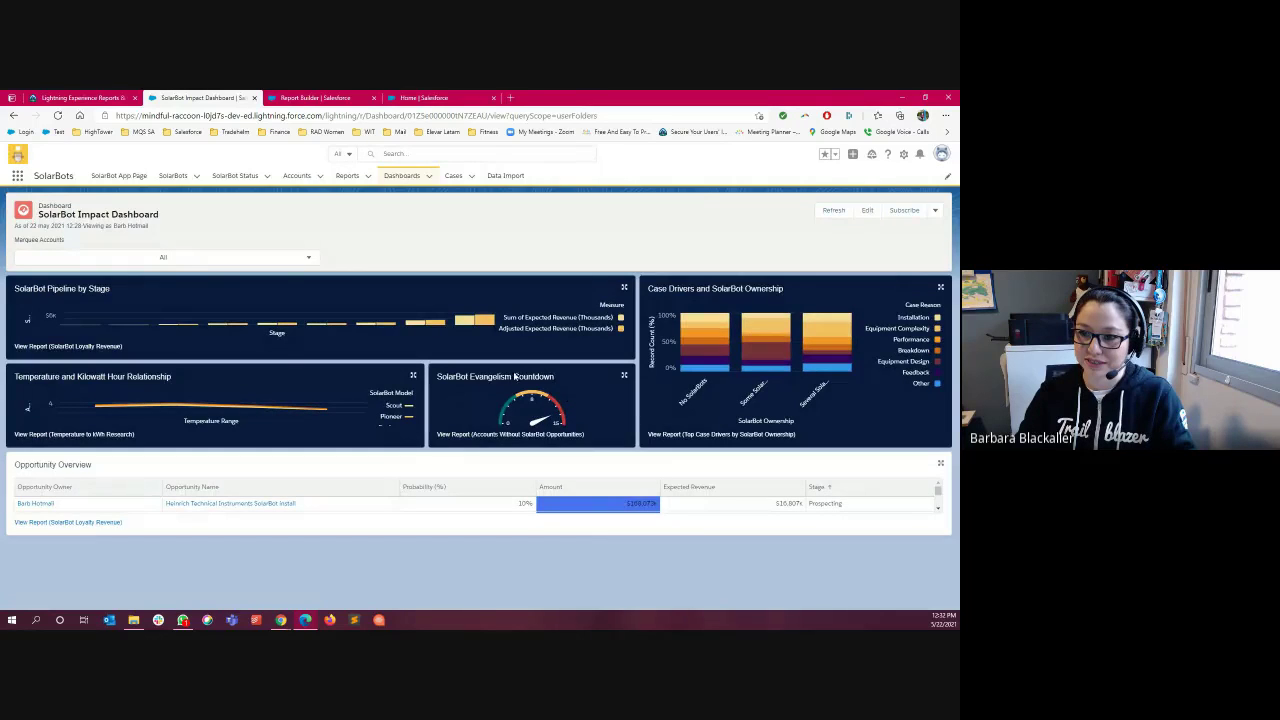
# - Open the dashboard for editing, inspect the SolarBot Evangelism Countdown gauge's segment ranges and colours, and leave without changing them
pyautogui.click(867, 210)
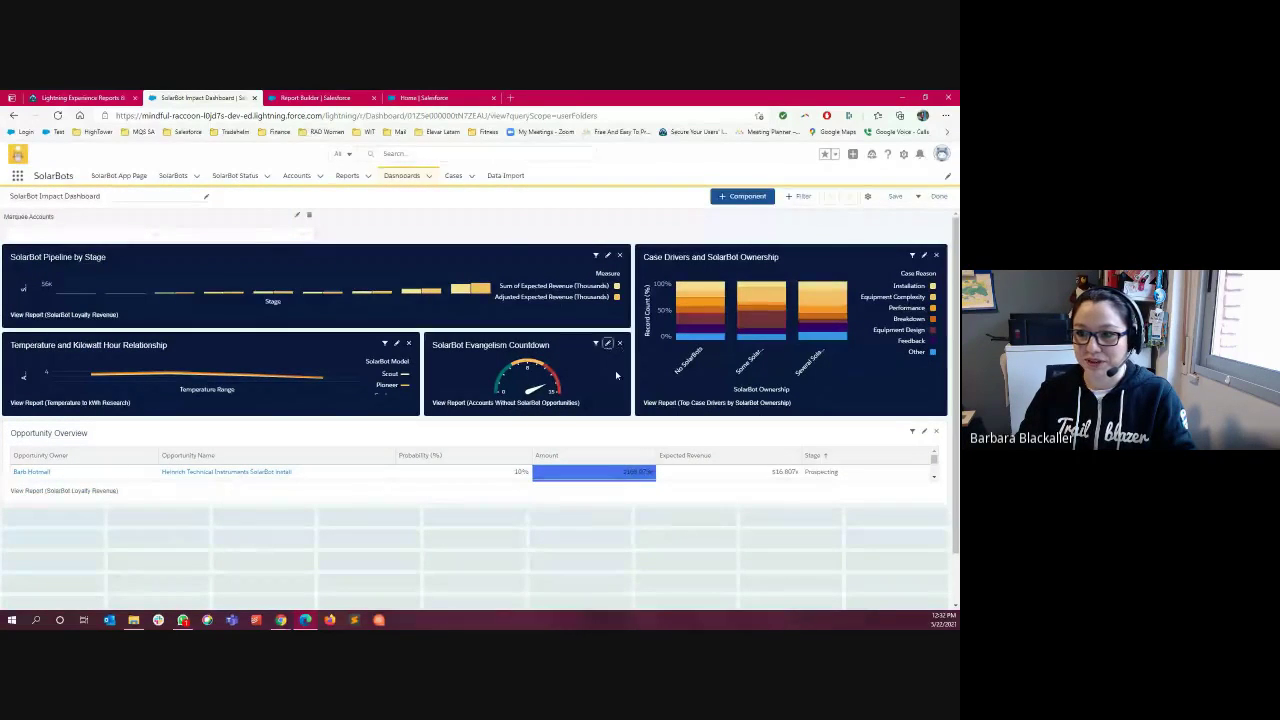
pyautogui.click(608, 343)
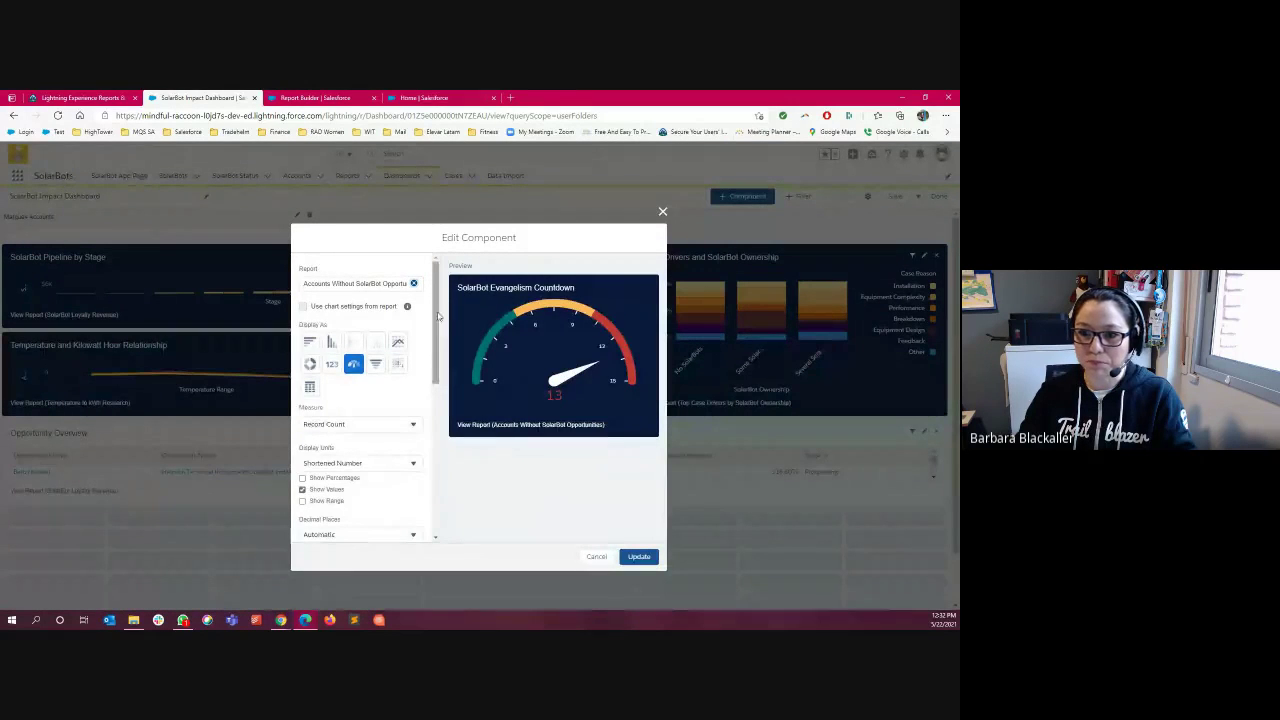
pyautogui.scroll(-5, 437, 313)
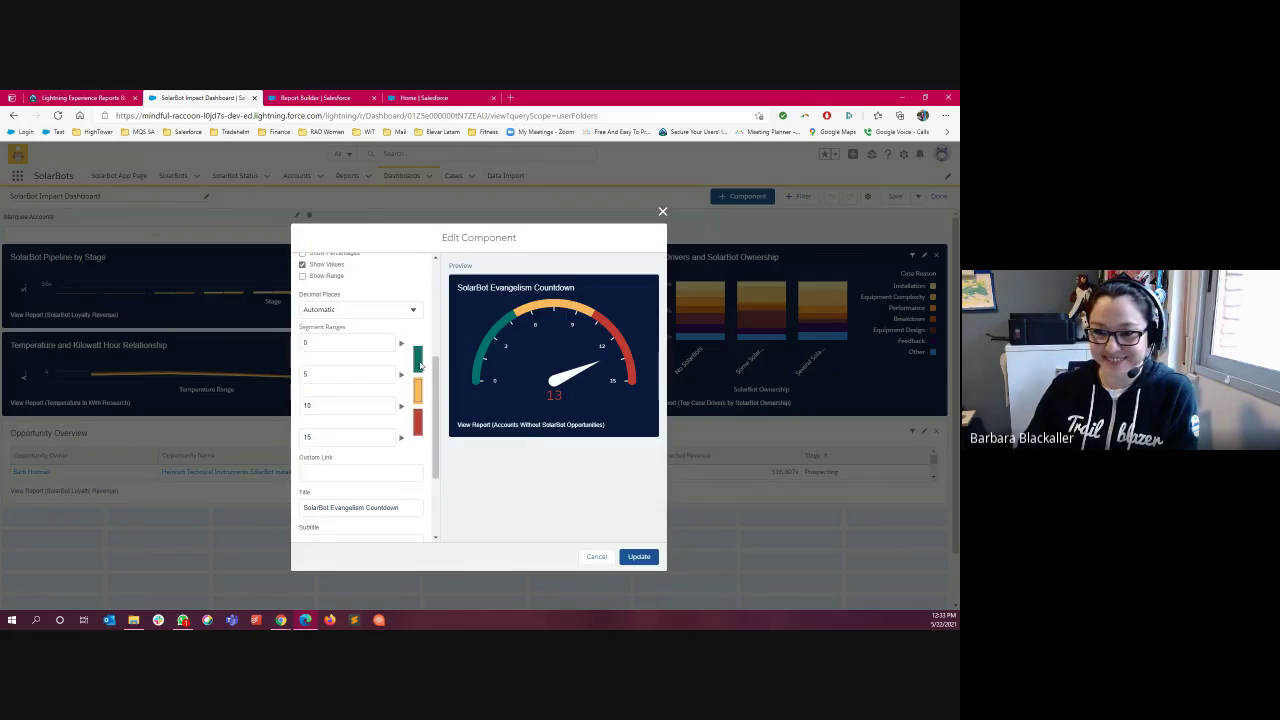
pyautogui.click(417, 363)
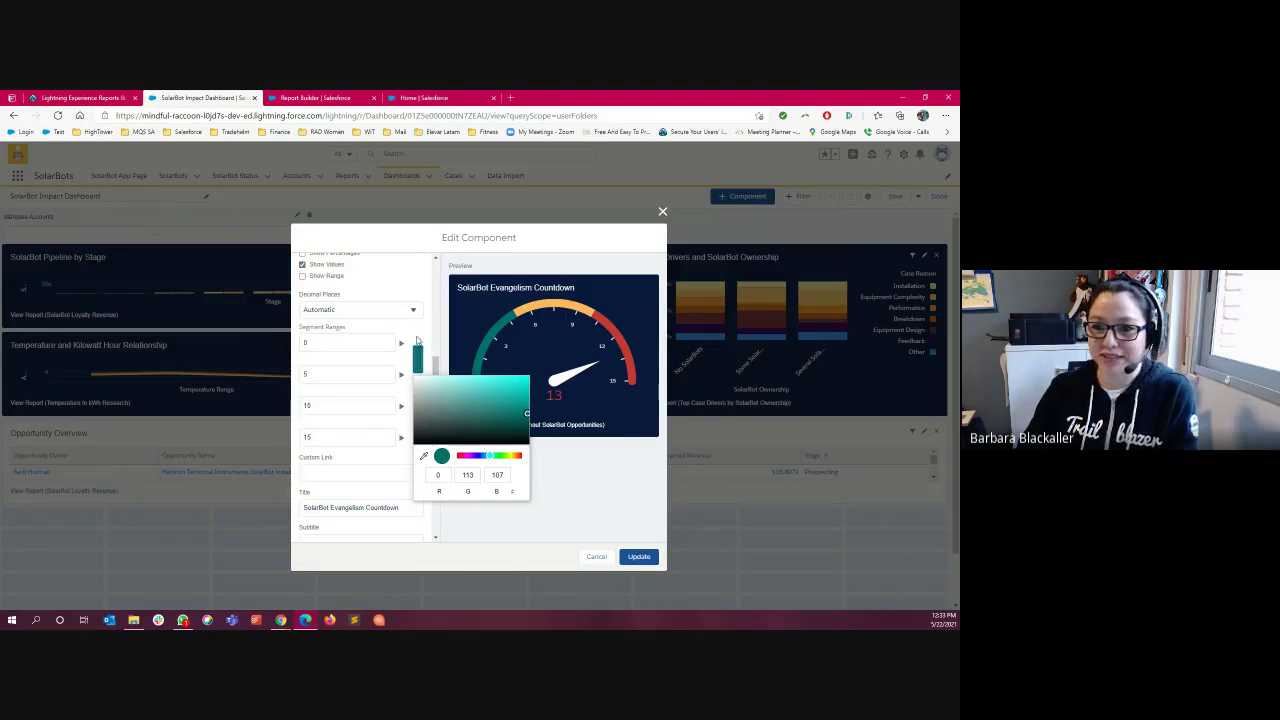
pyautogui.click(419, 348)
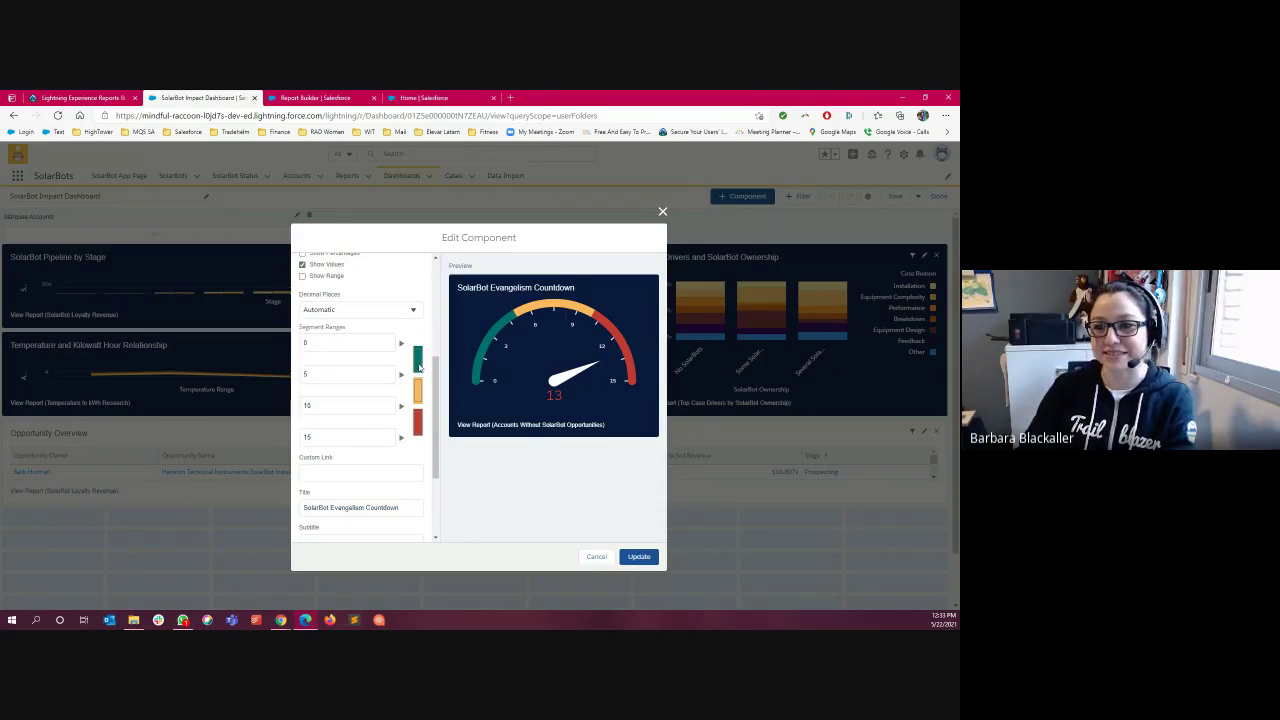
pyautogui.click(418, 360)
pyautogui.click(429, 334)
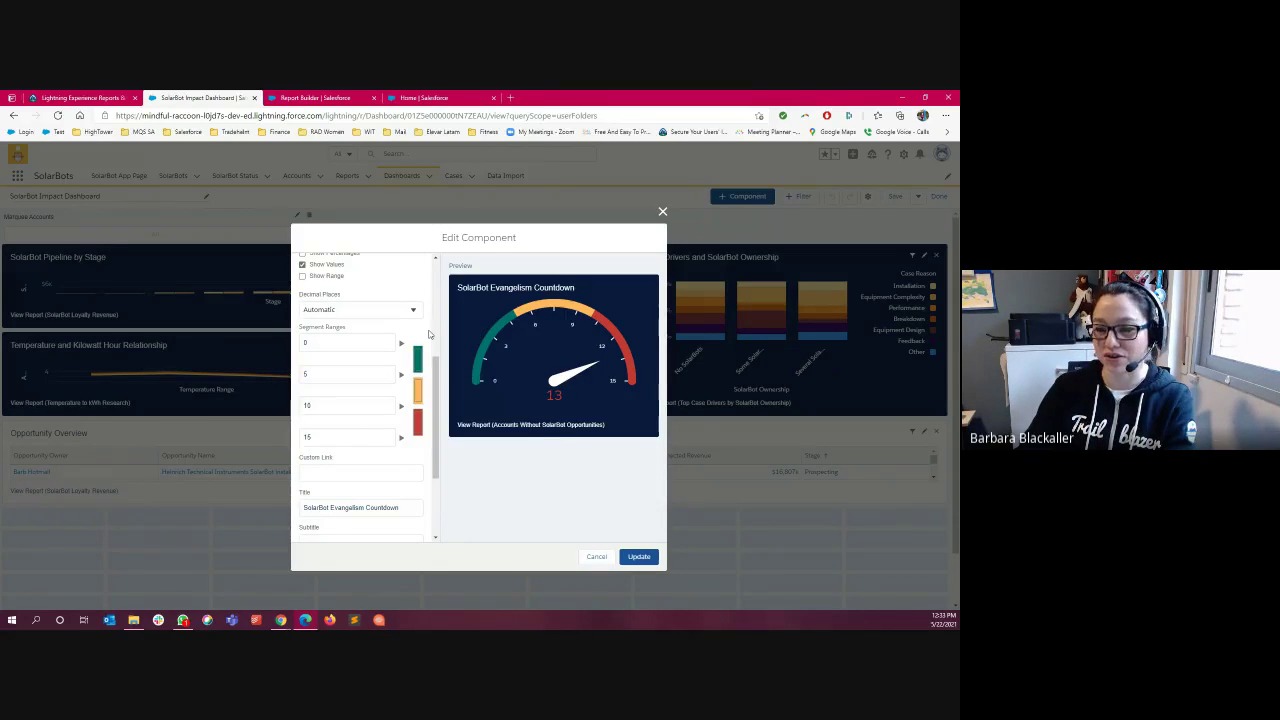
pyautogui.click(596, 557)
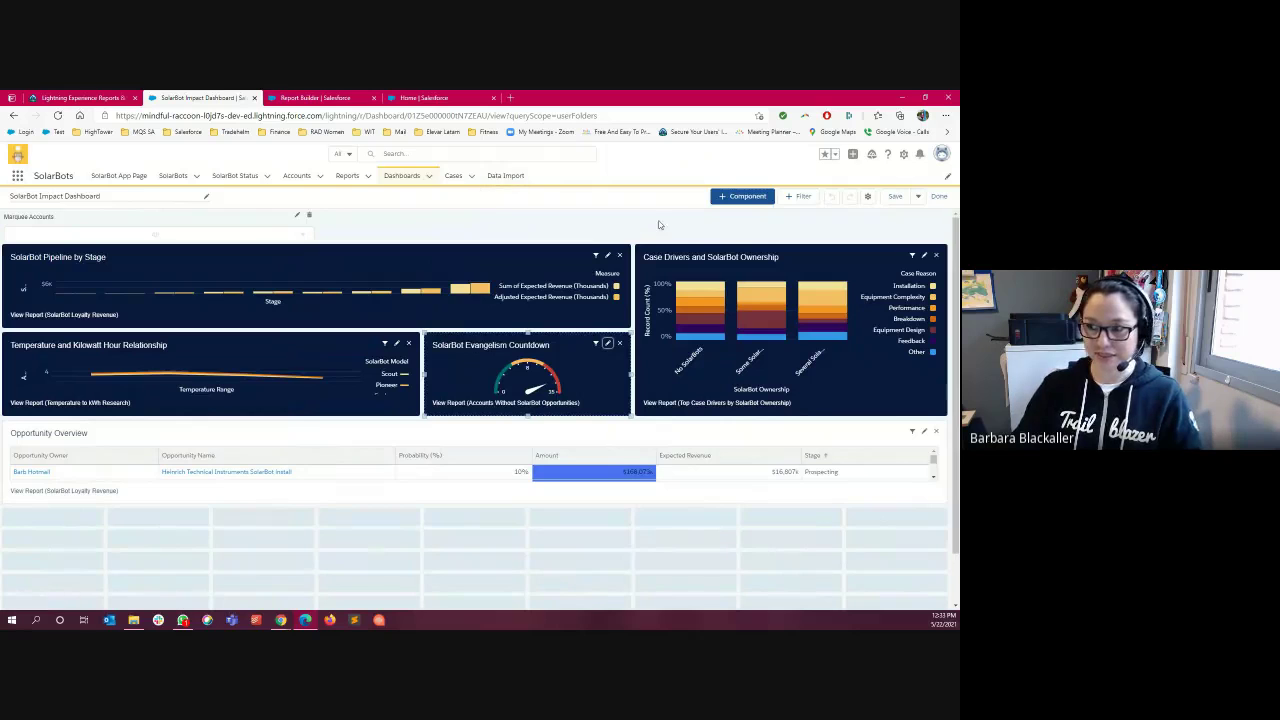
pyautogui.click(939, 196)
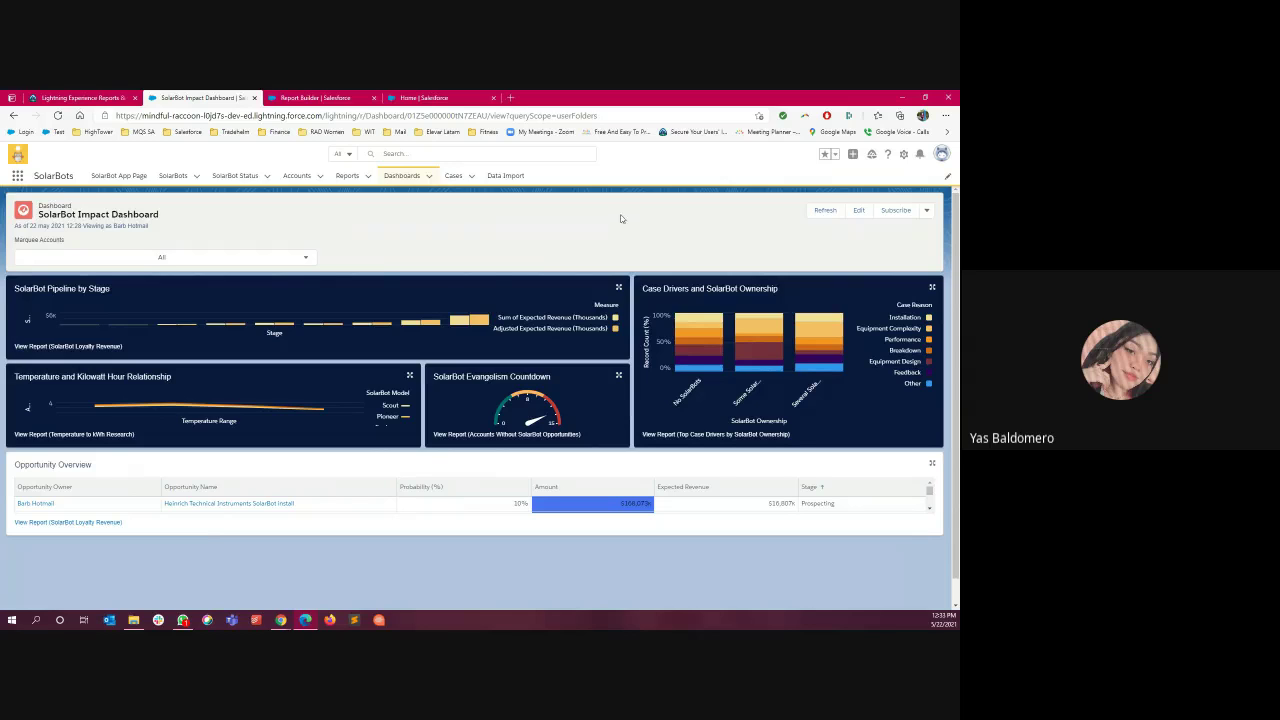
# - Open the dashboard's Marquee Accounts filter for editing, and review the Make Analytics More Visible and Usable requirements on the superbadge page
pyautogui.click(858, 210)
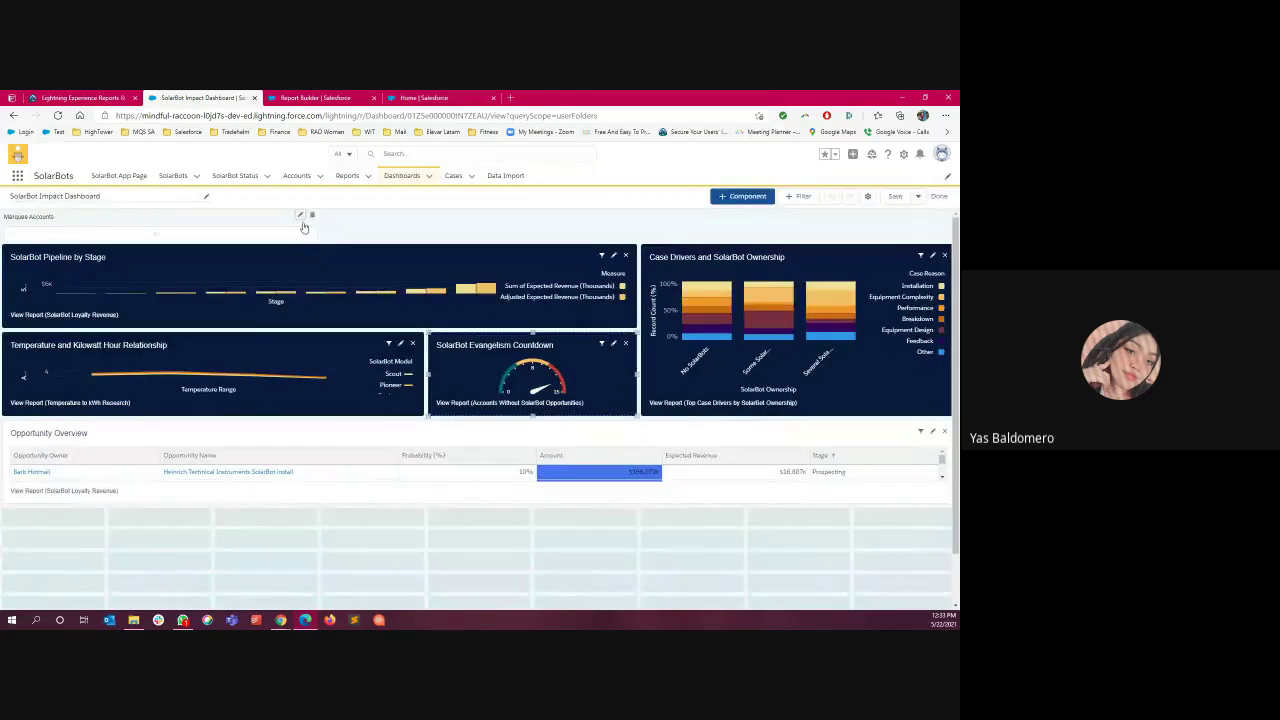
pyautogui.click(302, 218)
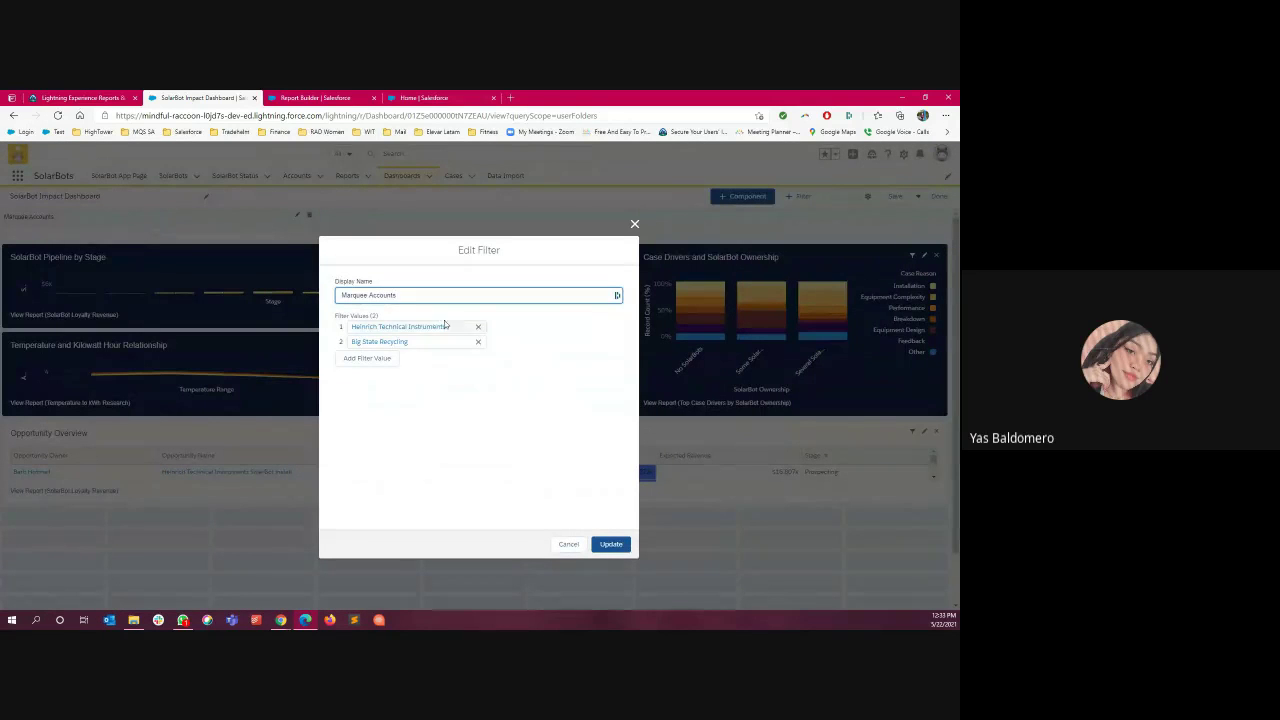
pyautogui.click(85, 98)
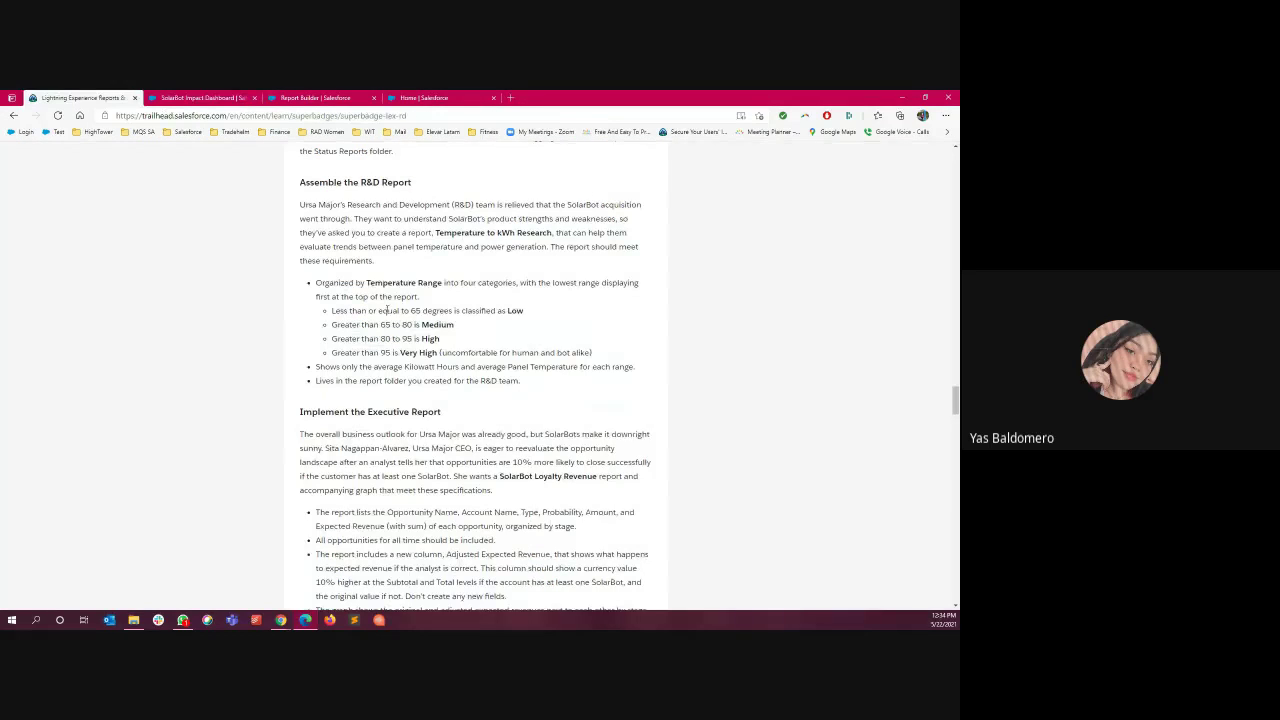
pyautogui.scroll(-15, 400, 350)
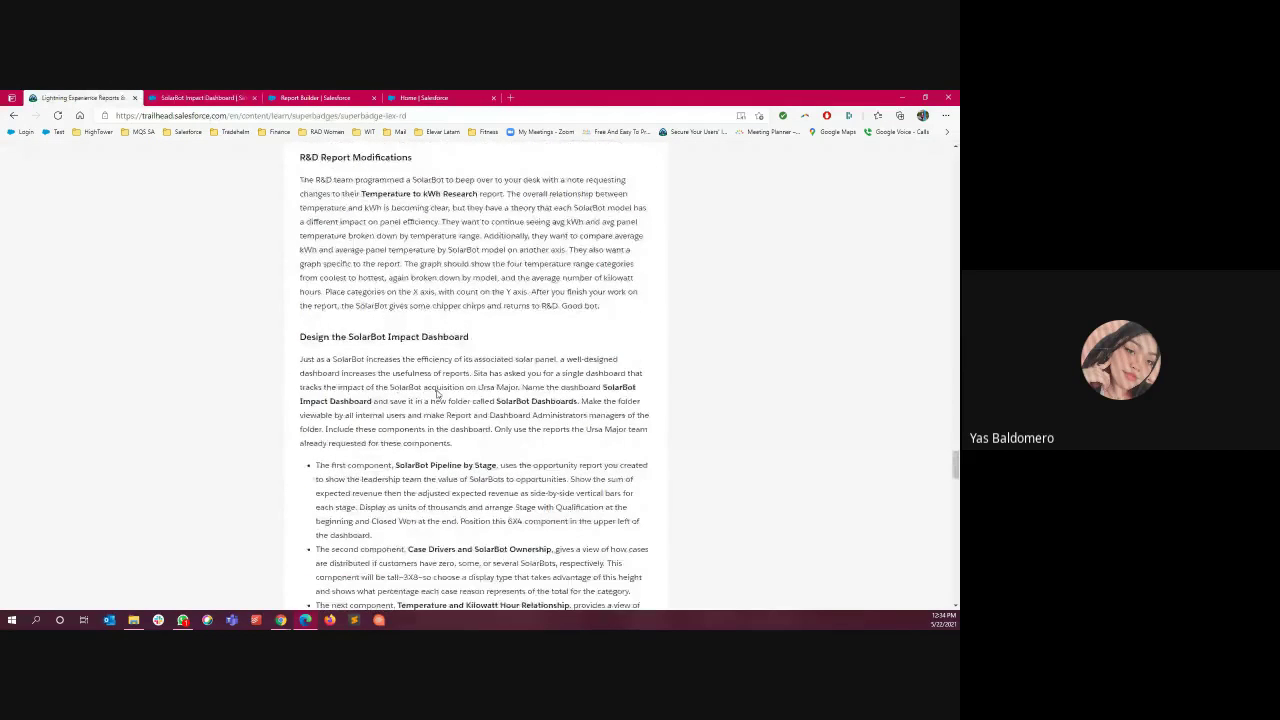
pyautogui.scroll(-5, 436, 394)
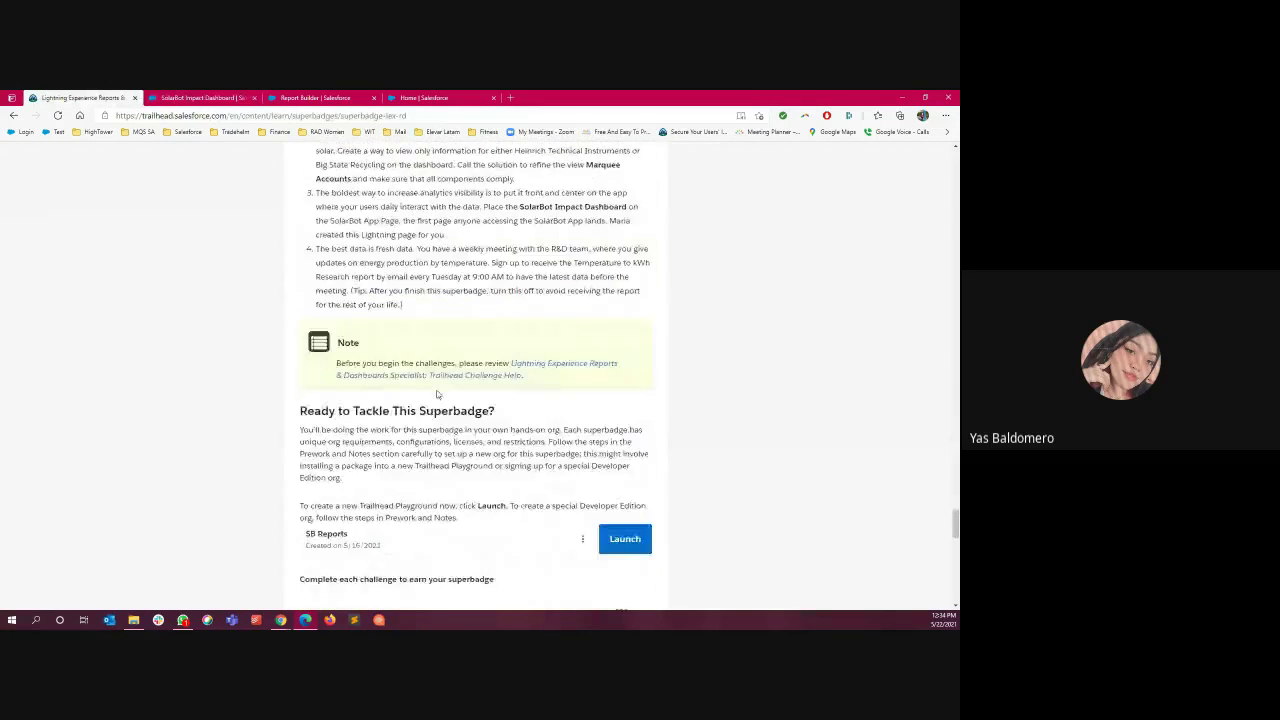
pyautogui.scroll(1, 436, 394)
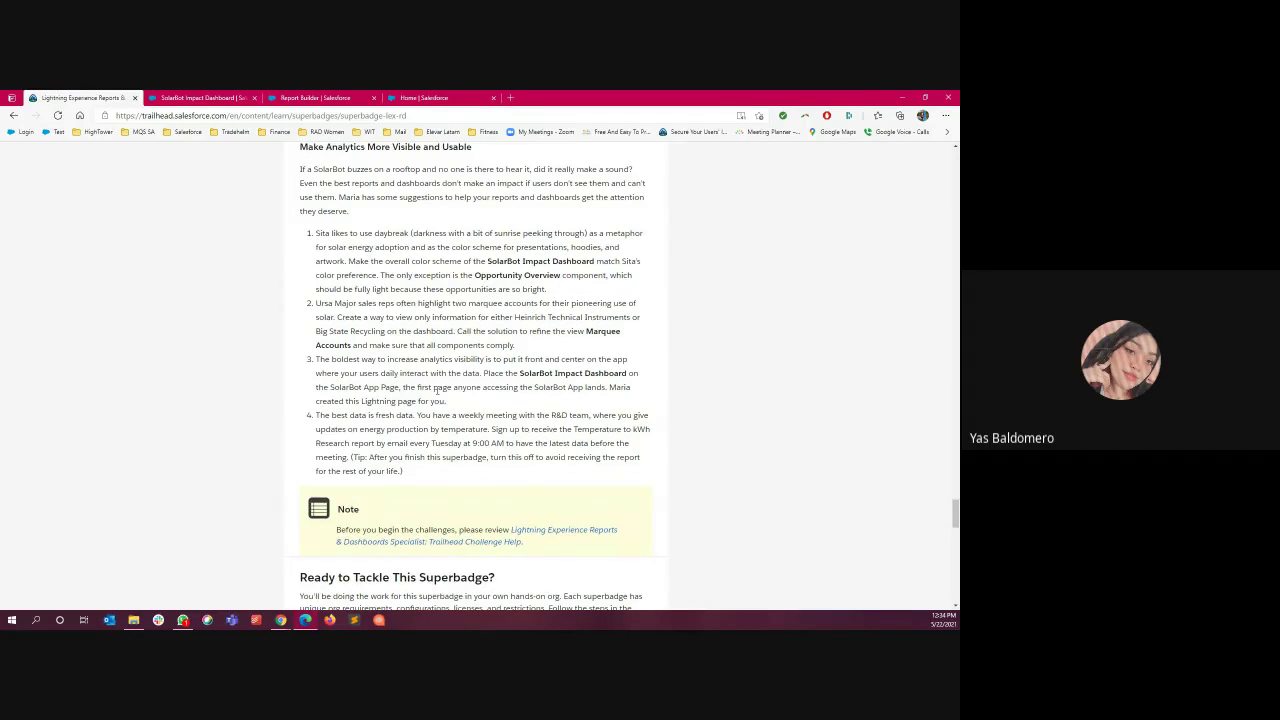
# - Try removing the Heinrich Technical Instruments and Big State Recycling values from the Marquee Accounts filter, and cancel the edit
pyautogui.hotkey('ctrl', 'Tab')
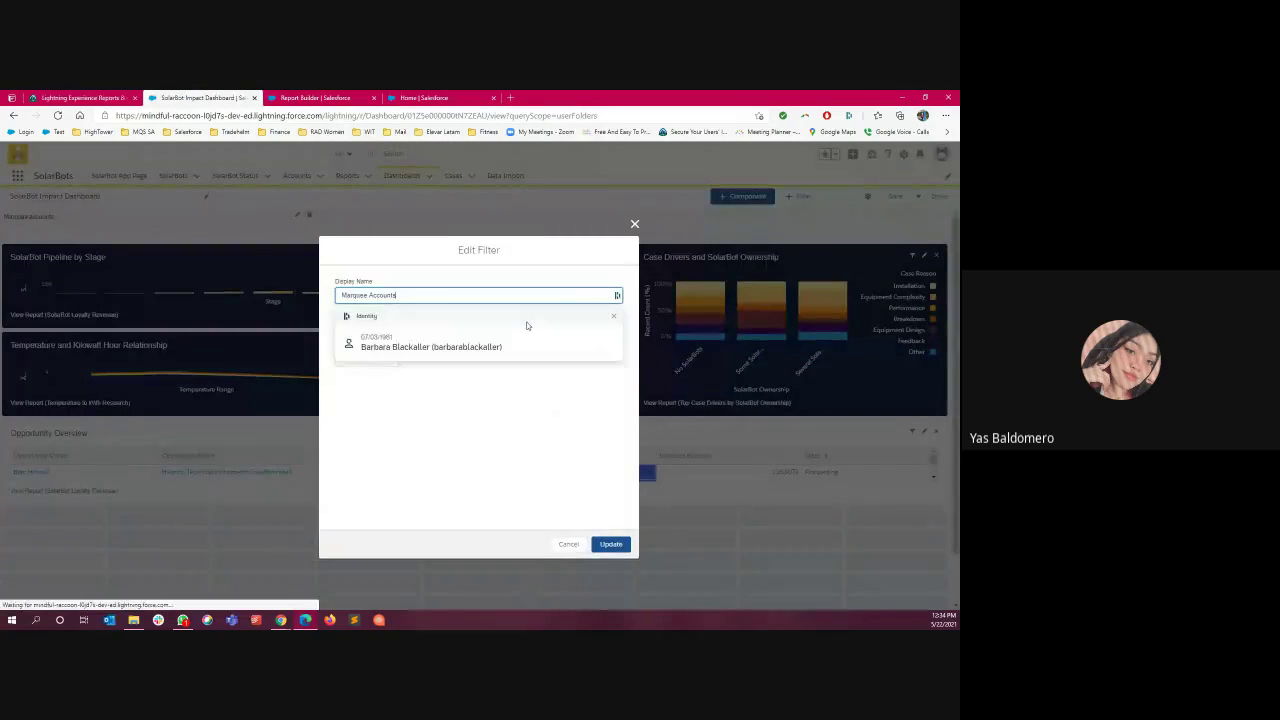
pyautogui.click(400, 444)
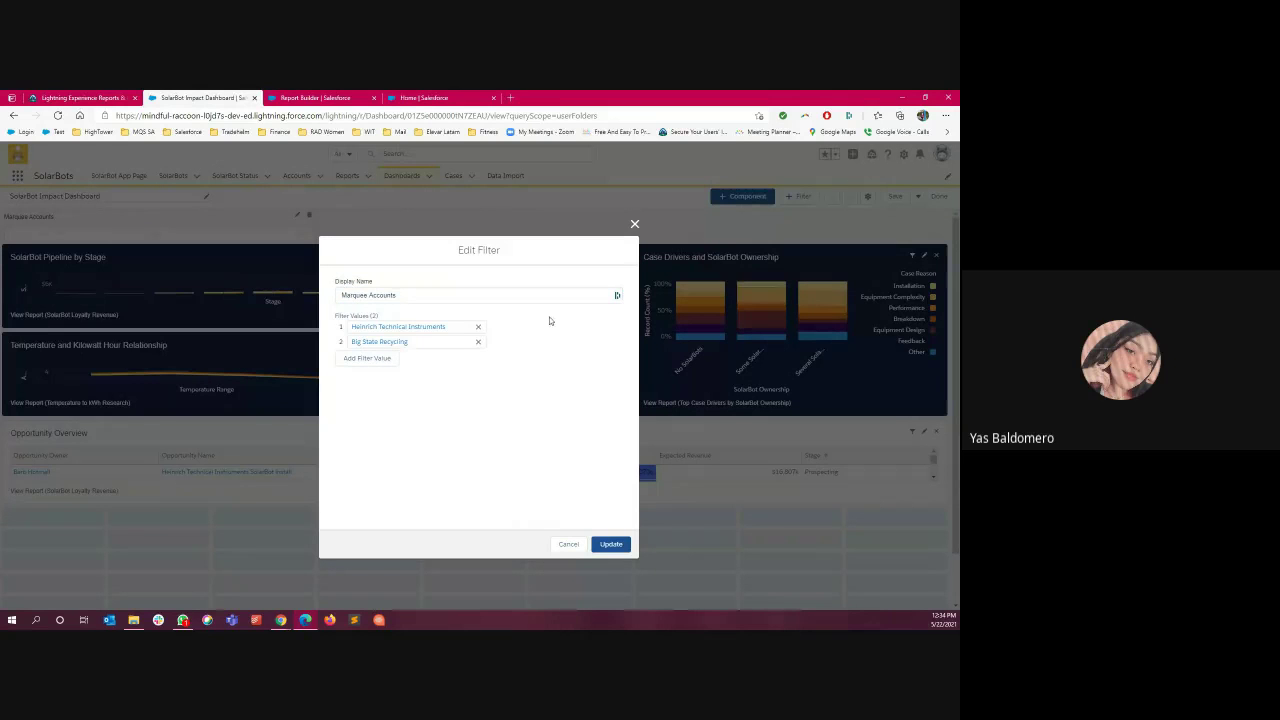
pyautogui.click(478, 328)
pyautogui.click(478, 328)
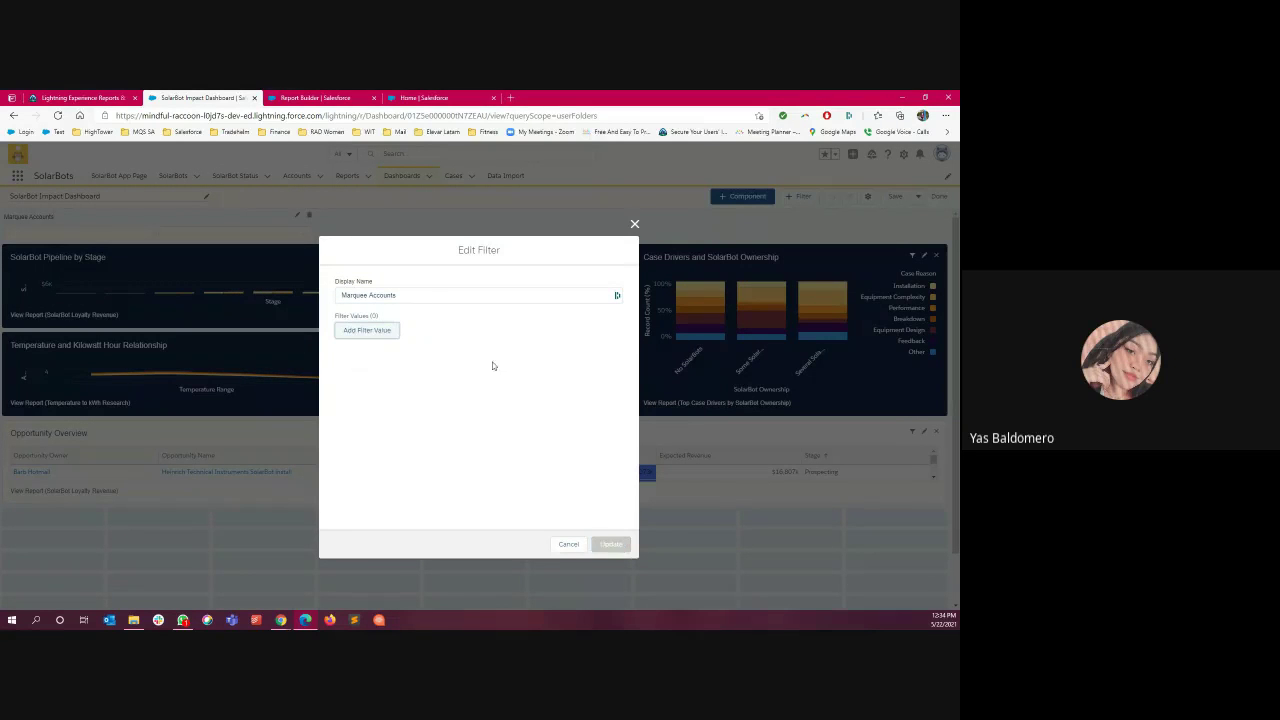
pyautogui.click(566, 545)
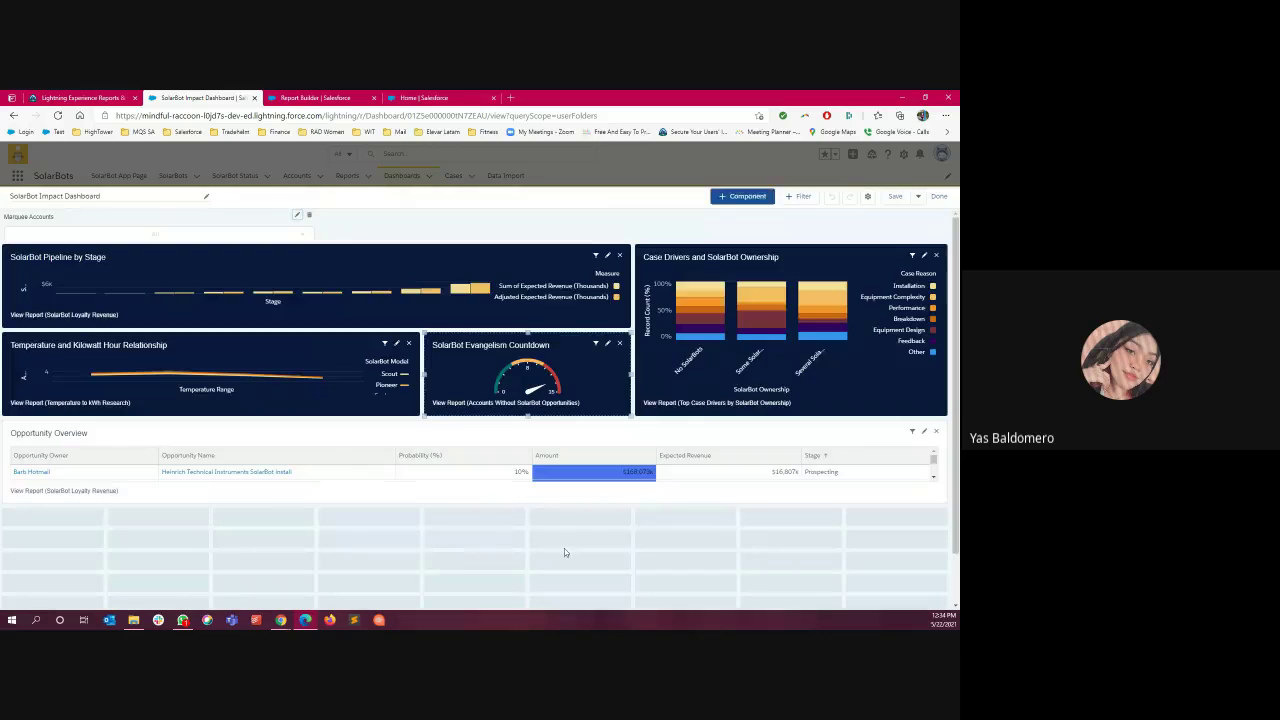
# - Delete the Marquee Accounts filter from the dashboard, and browse the fields available for a new filter without adding one
pyautogui.click(310, 215)
pyautogui.click(798, 196)
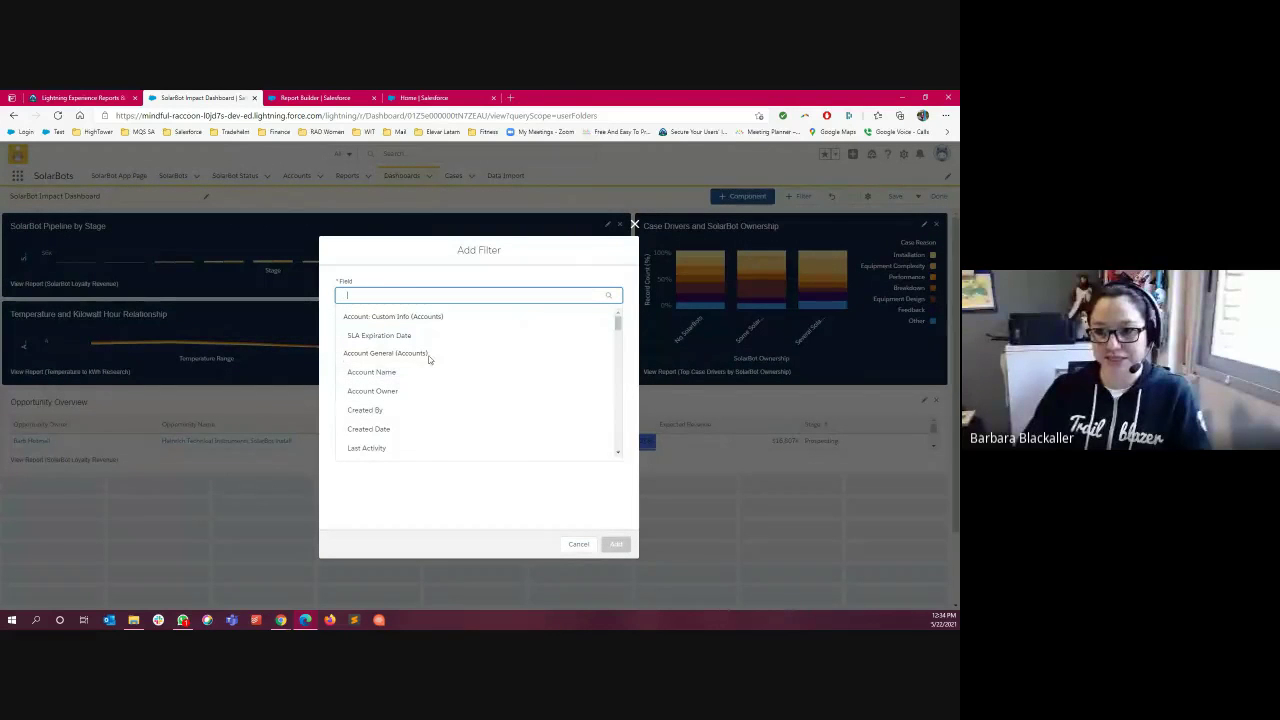
pyautogui.scroll(-2, 425, 365)
pyautogui.scroll(-3, 424, 375)
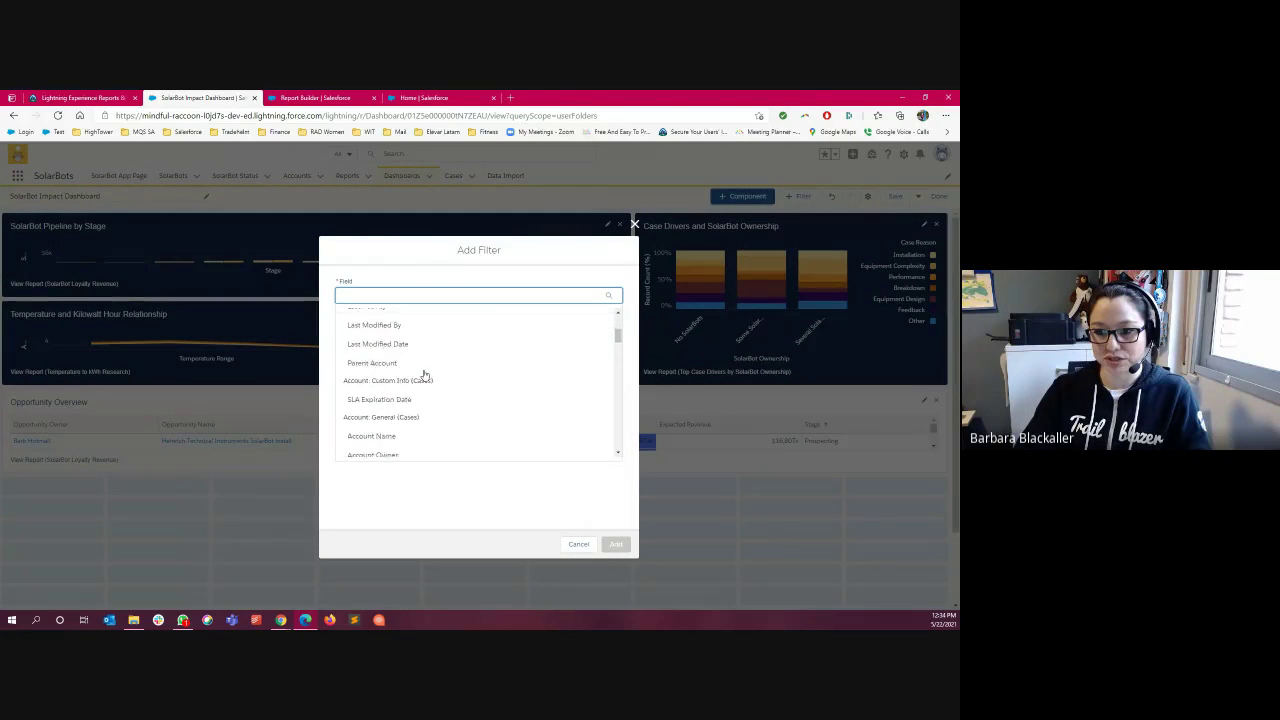
pyautogui.scroll(-6, 455, 385)
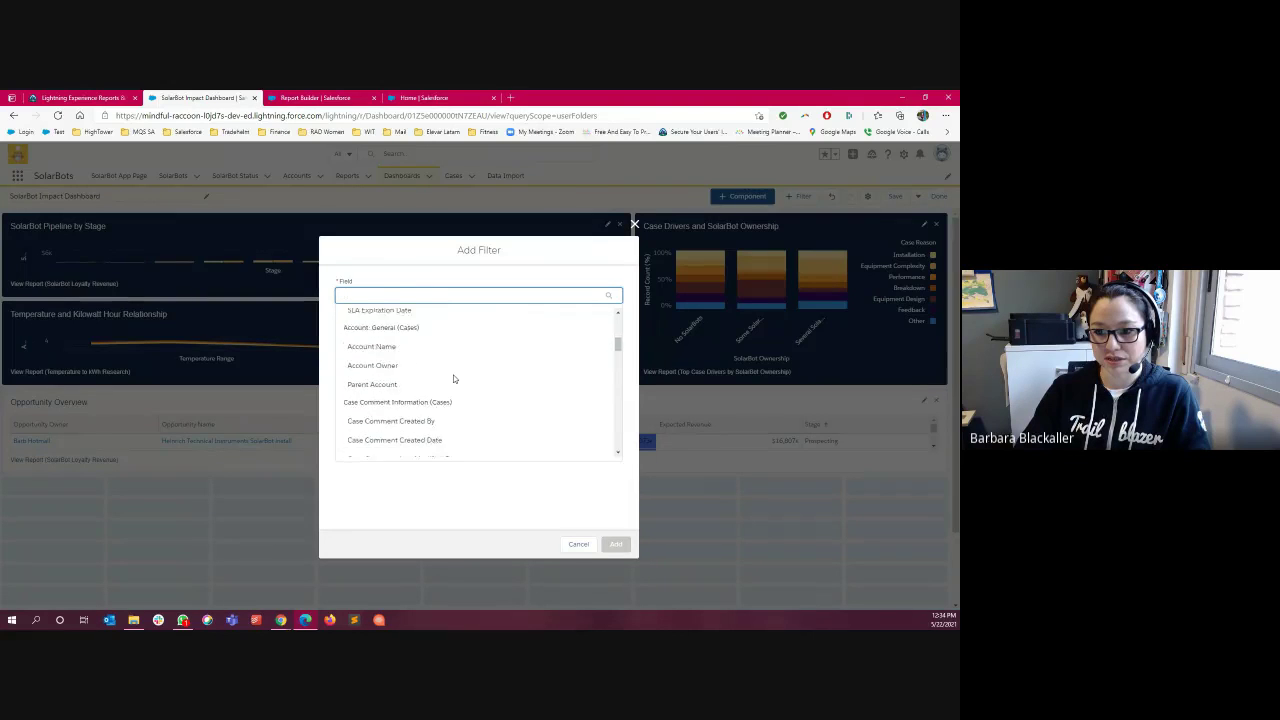
pyautogui.scroll(-1, 462, 392)
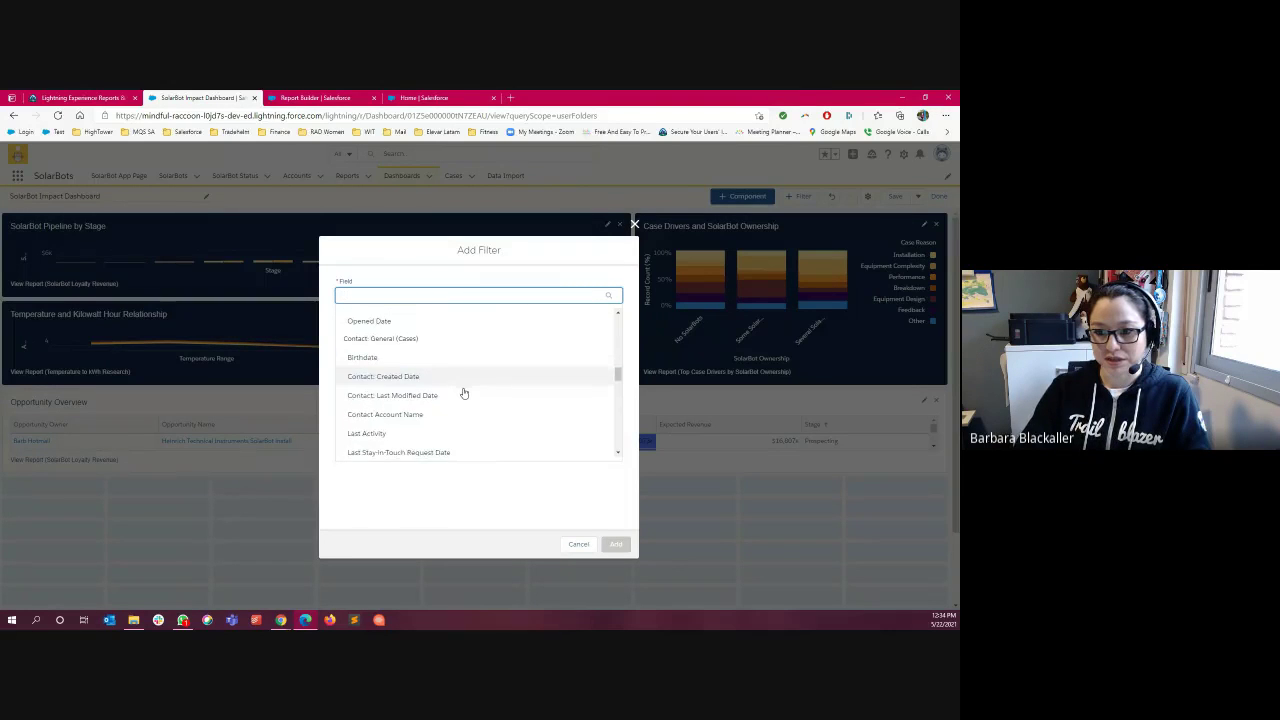
pyautogui.moveTo(619, 380); pyautogui.dragTo(622, 447)
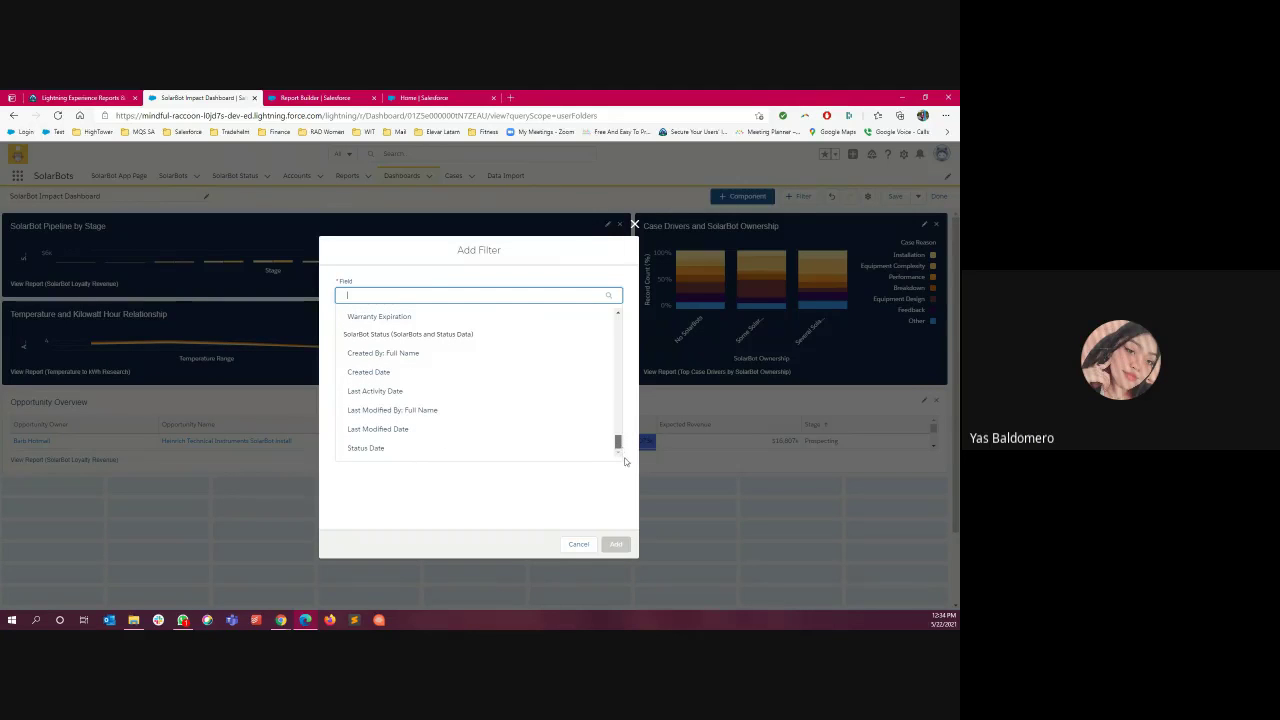
pyautogui.click(579, 545)
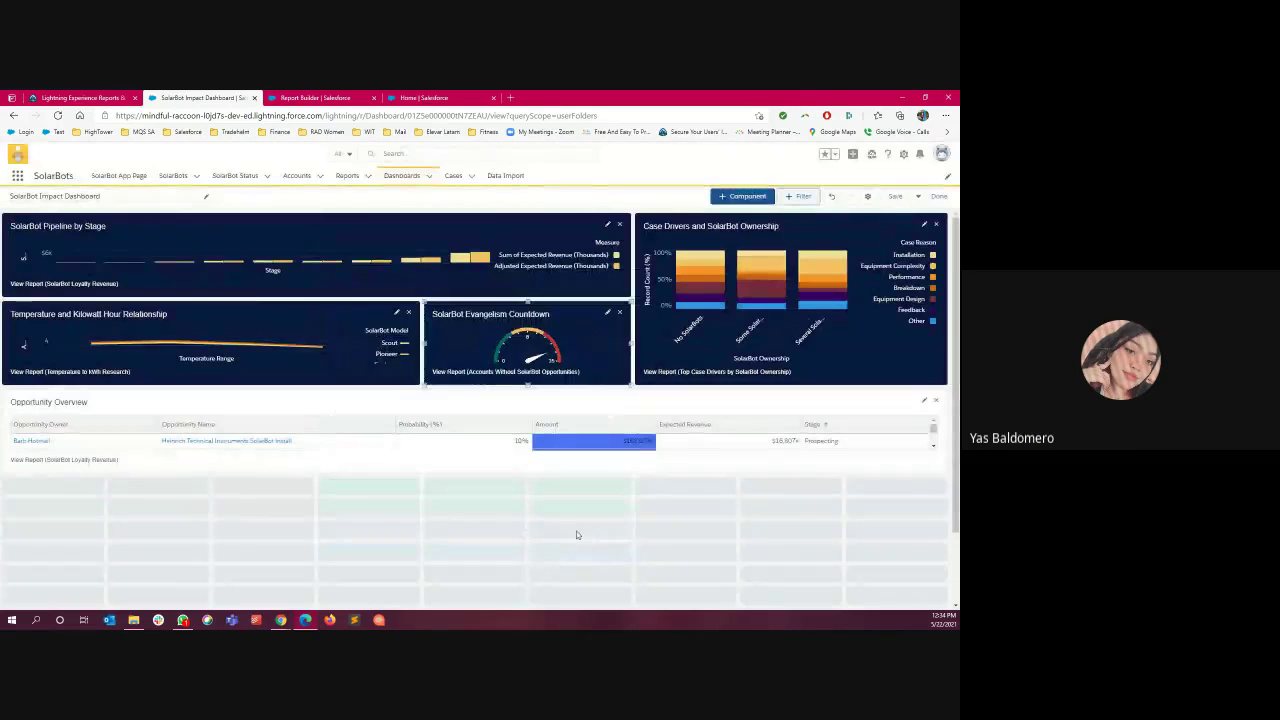